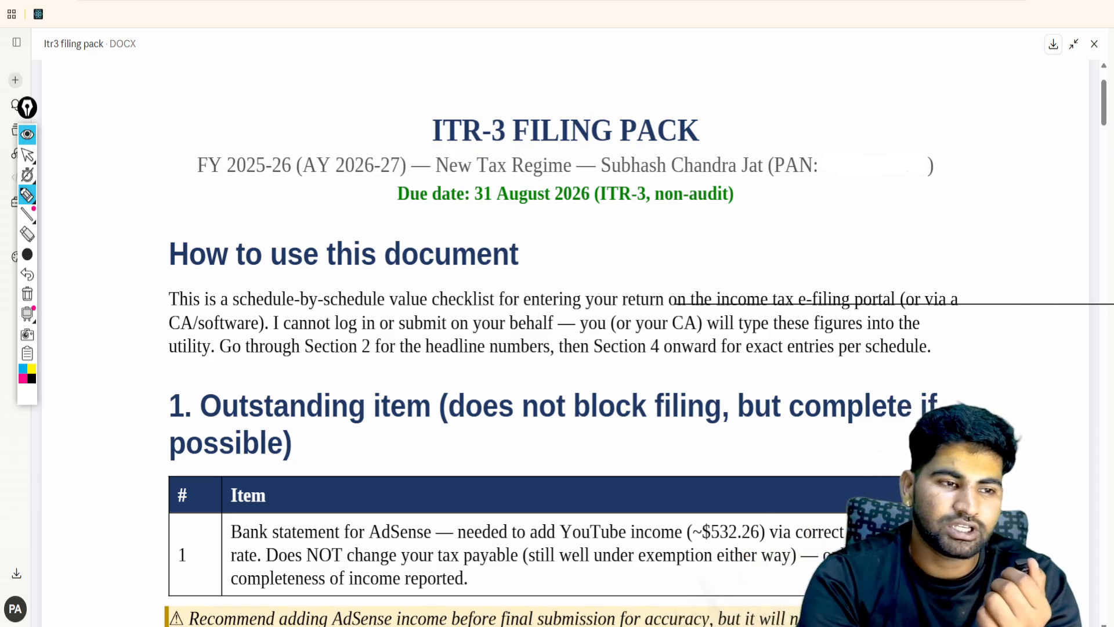
Outline the ITR-3 FILING PACK heading with a yellow pen and handwrite 26AS beside it
left_click_drag(485, 210, 579, 201)
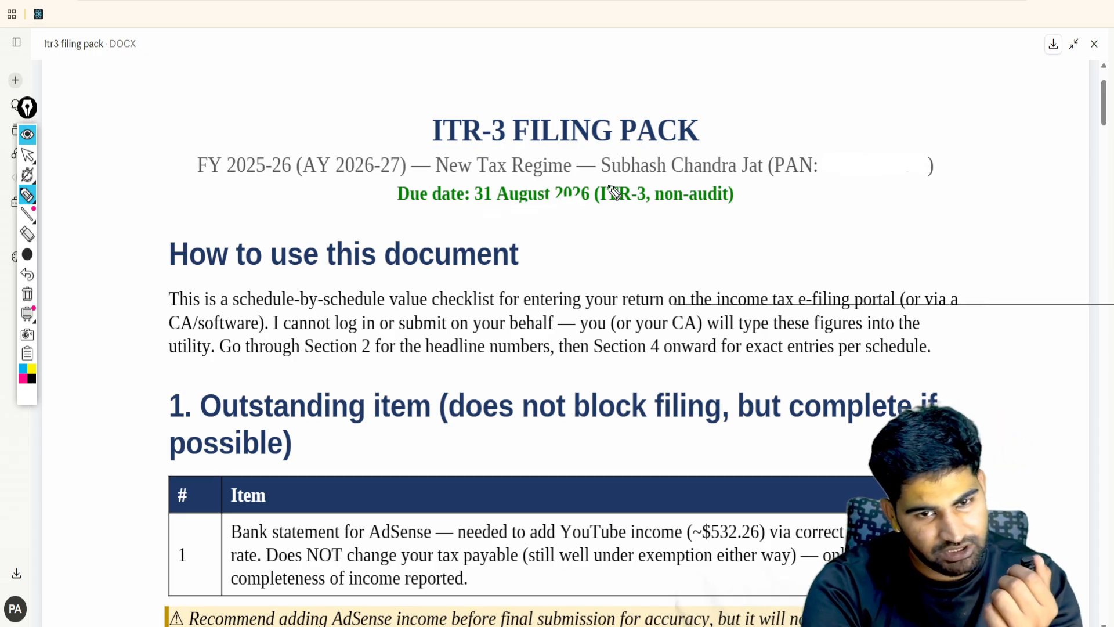
left_click(33, 372)
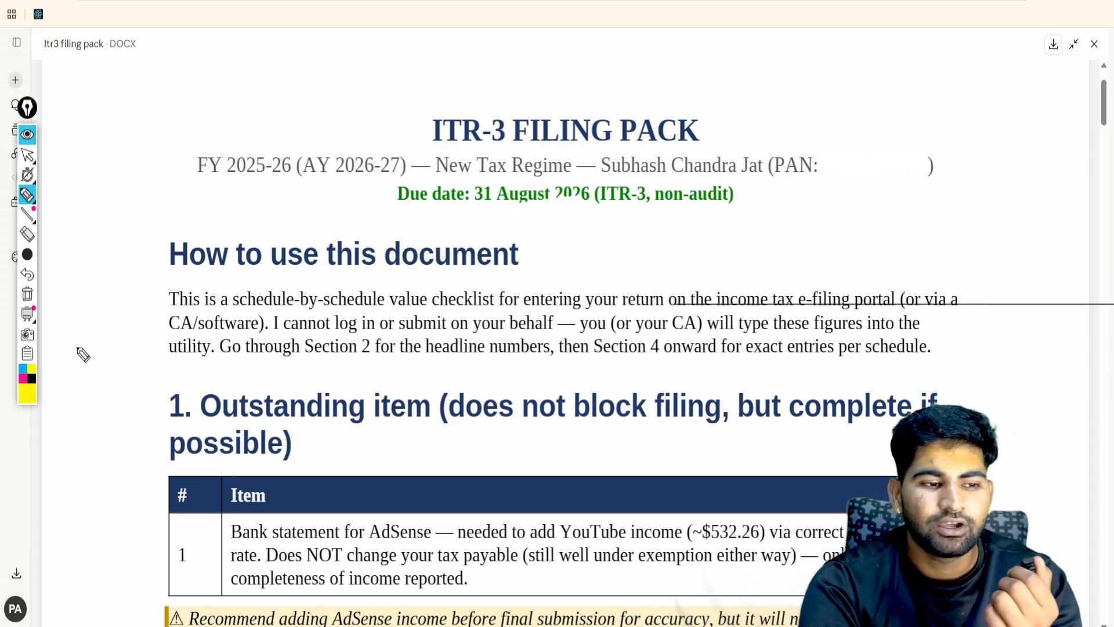
mouse_move(421, 148)
left_mouse_down()
mouse_move(401, 116)
mouse_move(537, 94)
mouse_move(563, 75)
mouse_move(745, 119)
mouse_move(697, 137)
left_mouse_up()
left_click(807, 79)
mouse_move(808, 81)
left_mouse_down()
mouse_move(885, 70)
mouse_move(900, 90)
mouse_move(923, 91)
left_mouse_up()
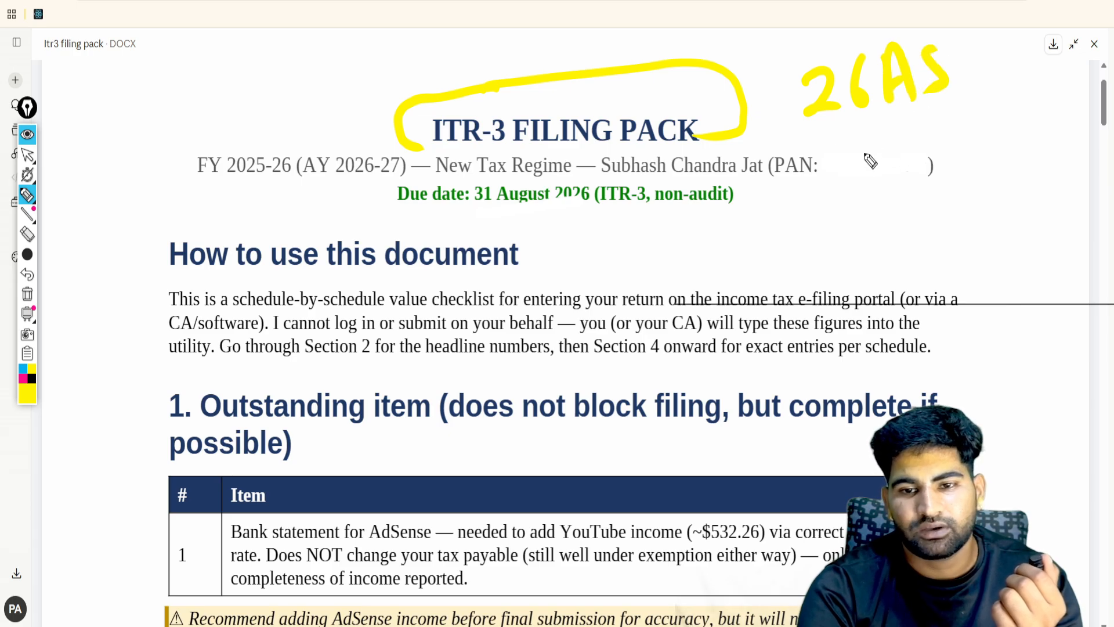
Handwrite TIS and AIS in yellow, one below the other under the 26AS note
left_click_drag(827, 152, 879, 132)
left_click_drag(851, 146, 859, 194)
mouse_move(896, 120)
left_mouse_down()
mouse_move(894, 184)
mouse_move(900, 113)
left_mouse_up()
left_click_drag(908, 174, 877, 202)
left_click_drag(948, 107, 923, 171)
mouse_move(898, 232)
left_mouse_down()
mouse_move(932, 236)
mouse_move(952, 258)
left_mouse_up()
left_click_drag(1002, 177, 1007, 224)
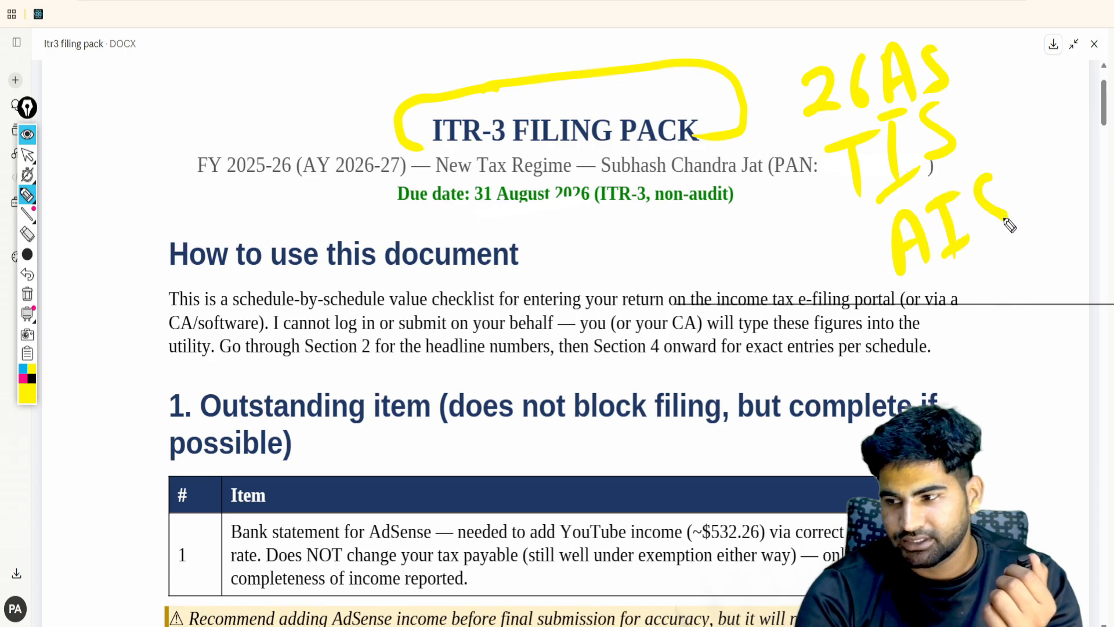
Set the annotation pen to a thinner stroke and black ink
left_click(1, 385)
mouse_move(27, 254)
left_click(61, 255)
mouse_move(37, 379)
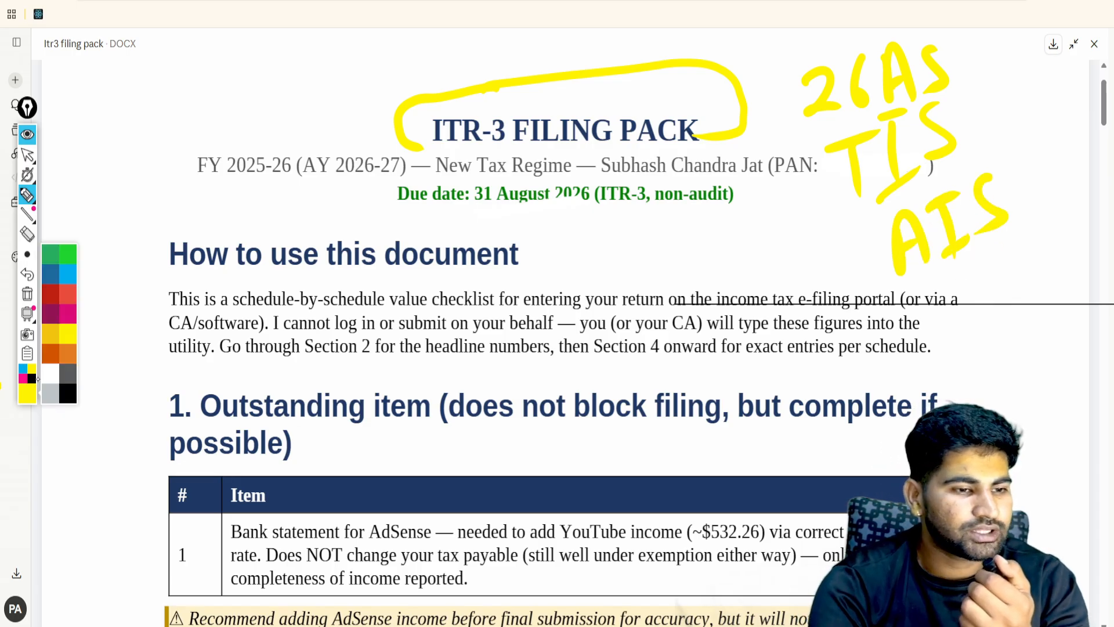
left_click(70, 394)
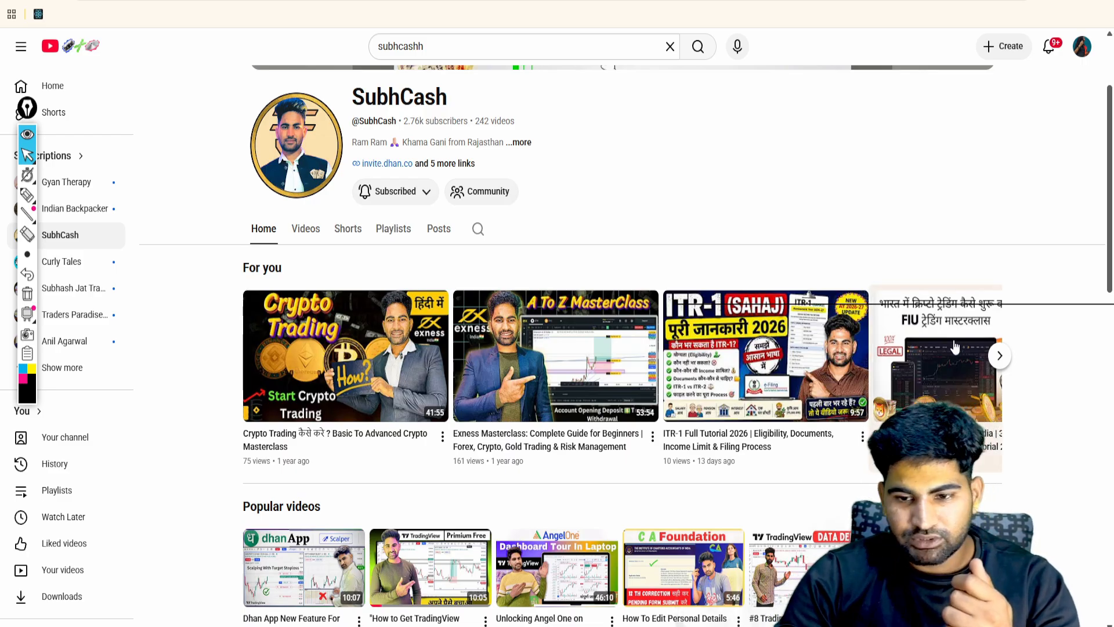
Look through the next videos in the For you row of the SubhCash YouTube channel and return to the first ones
left_click(999, 355)
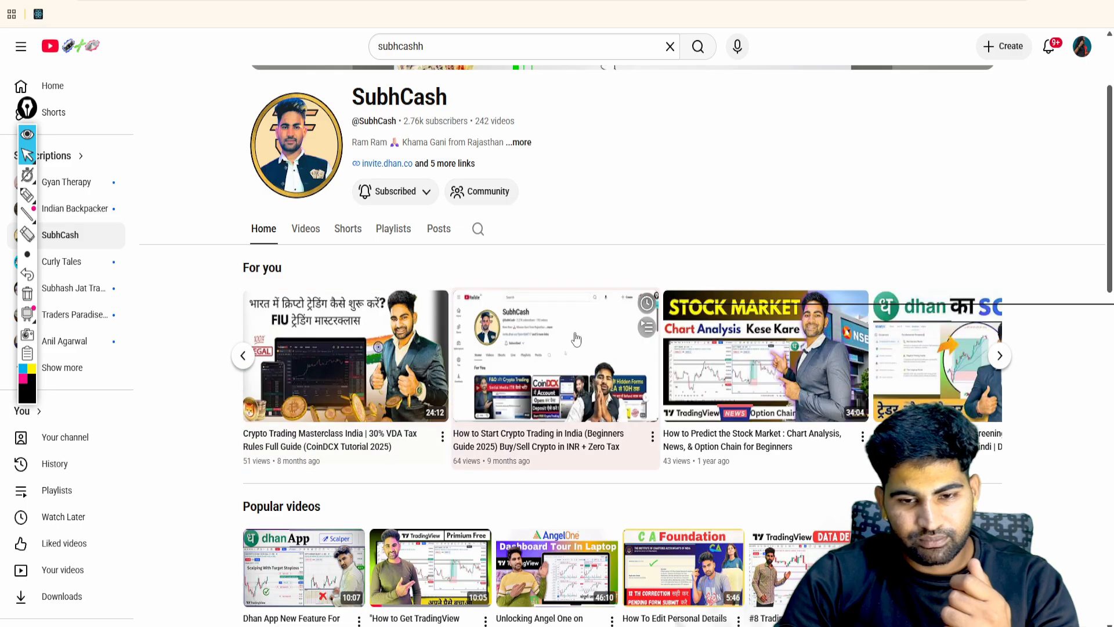
left_click(244, 356)
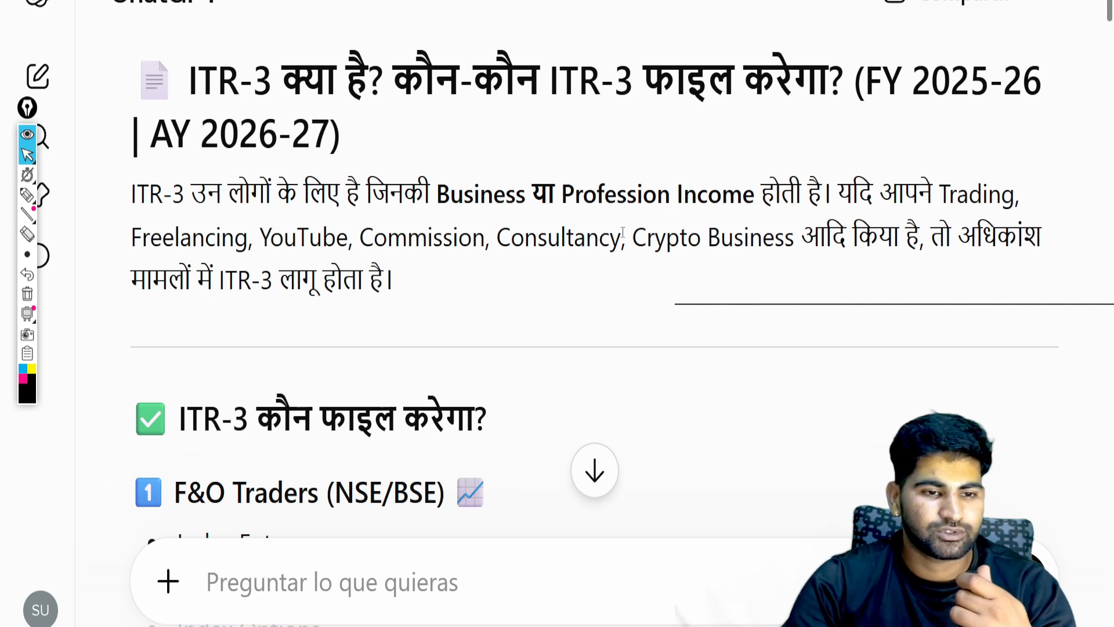
Handwrite Loss beside the F&O Traders heading in the ChatGPT answer and underline it with an arrow
scroll(677, 223, "down", 1)
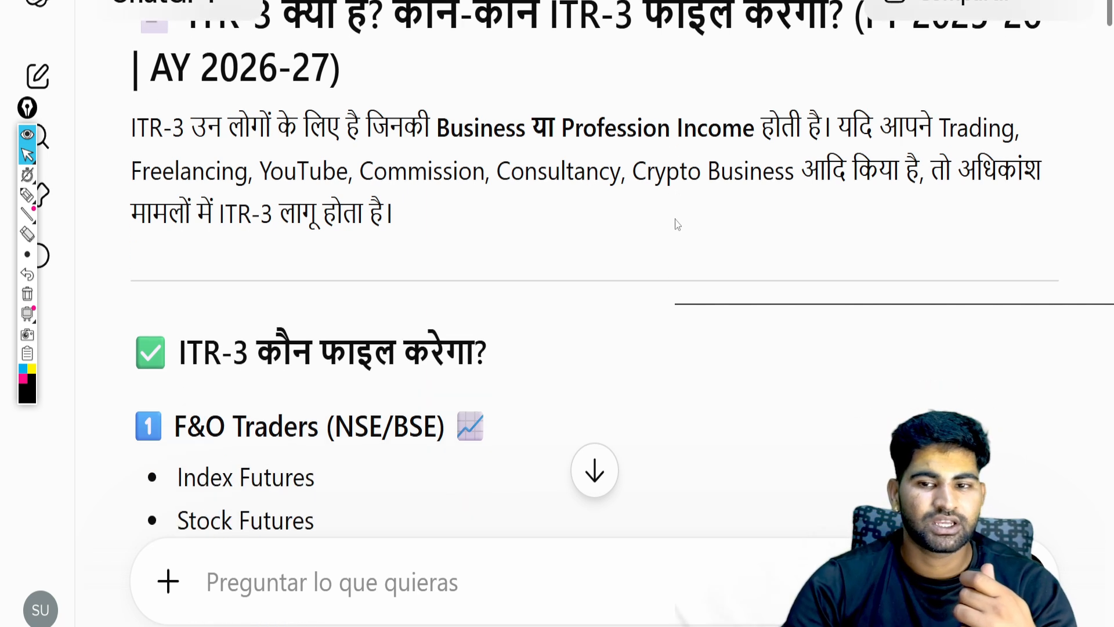
scroll(451, 228, "down", 4)
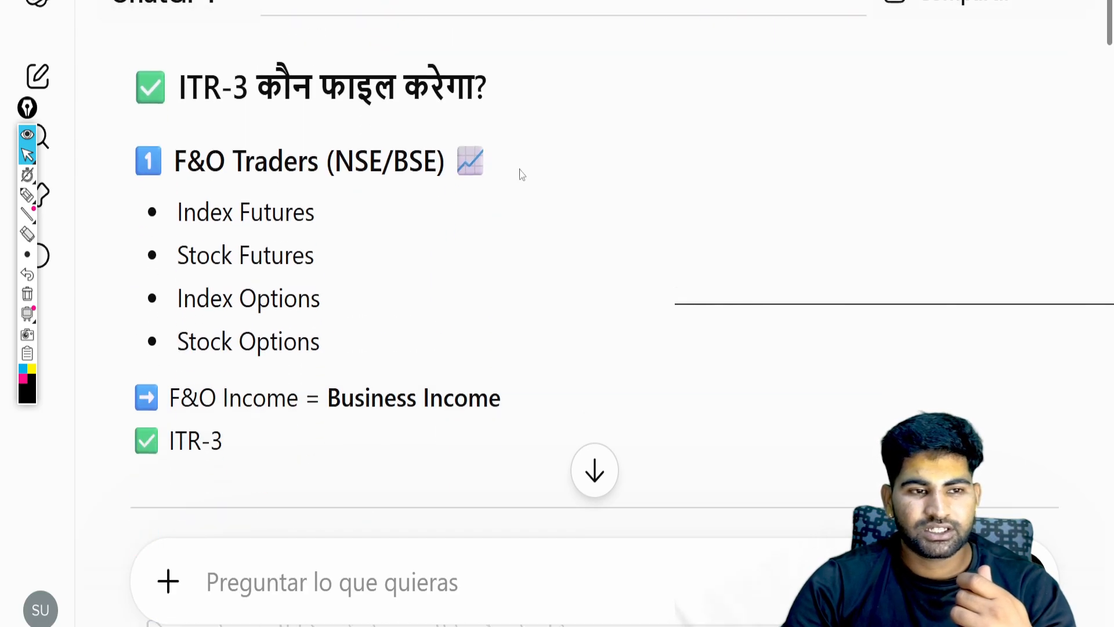
scroll(644, 129, "down", 1)
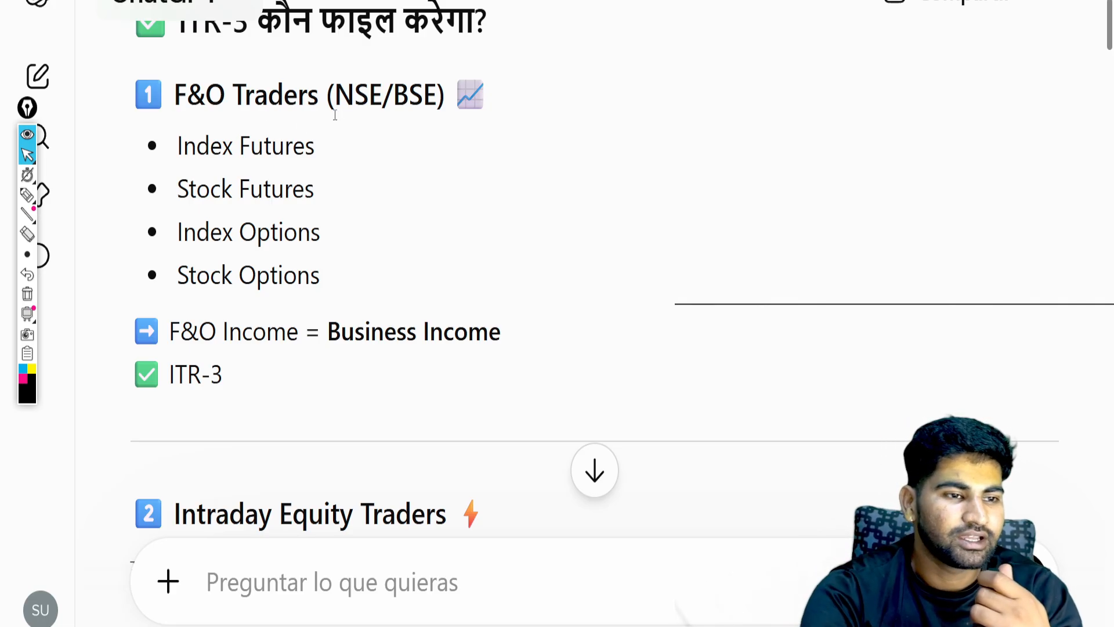
left_click(27, 194)
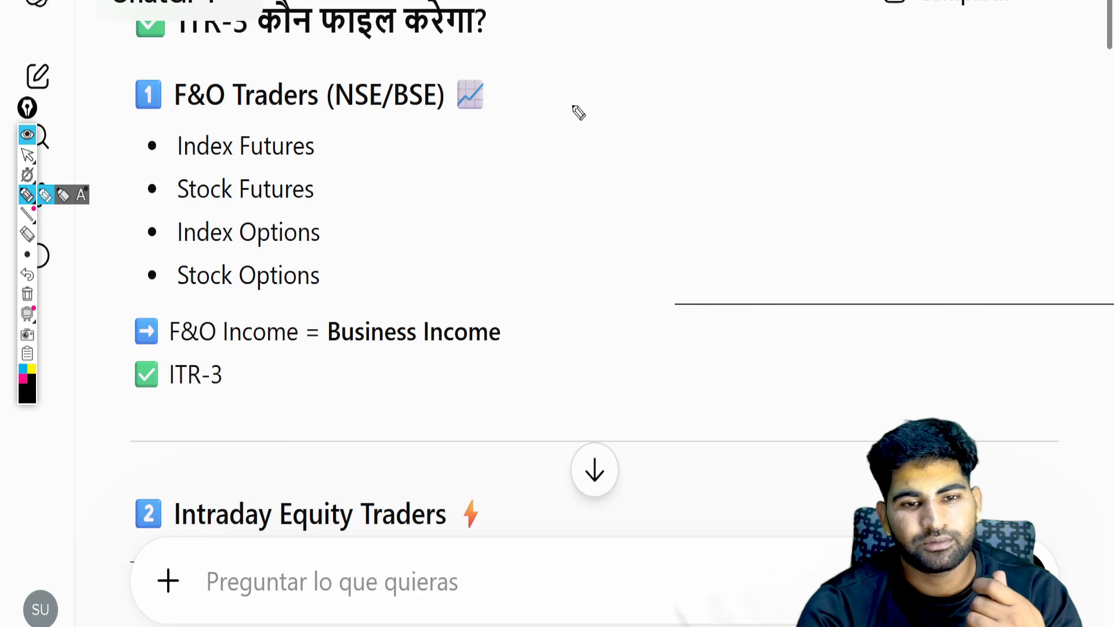
left_click_drag(572, 103, 632, 123)
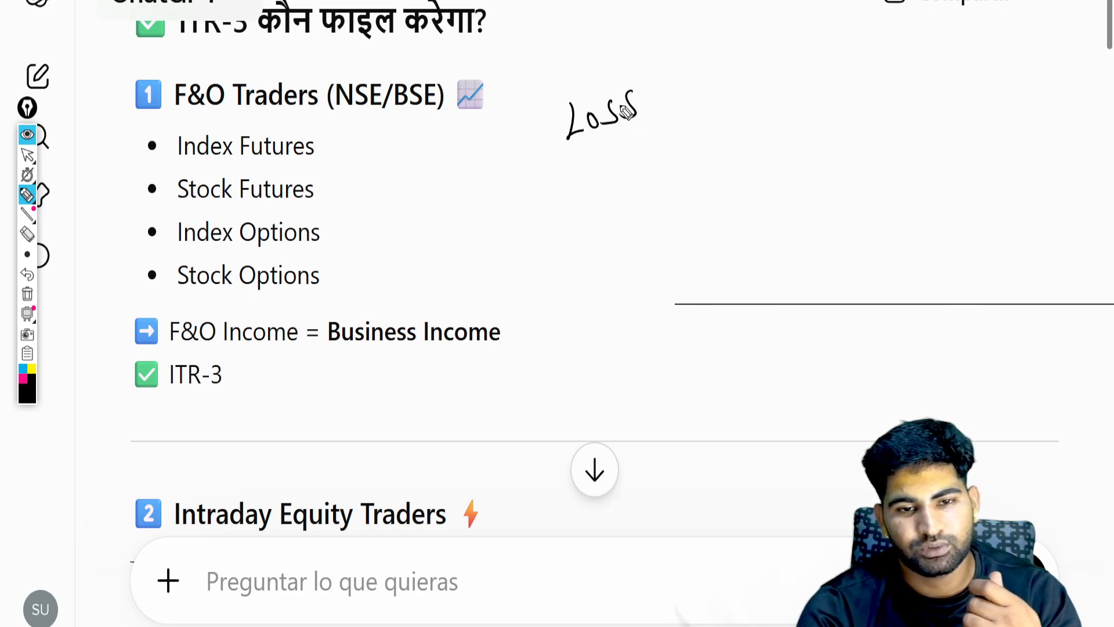
mouse_move(550, 159)
left_mouse_down()
mouse_move(683, 108)
mouse_move(673, 131)
left_mouse_up()
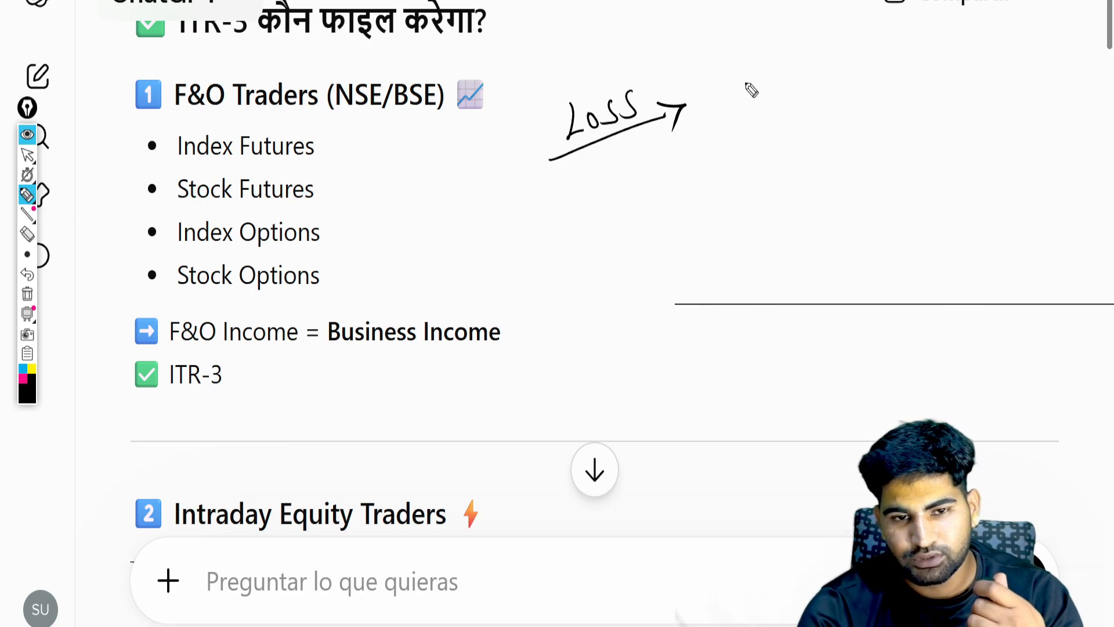
Handwrite a bracketed, underlined Business after the Loss arrow, followed by a bracket with Loss and 8 साल
mouse_move(719, 83)
left_mouse_down()
mouse_move(751, 110)
mouse_move(798, 77)
mouse_move(900, 93)
left_mouse_up()
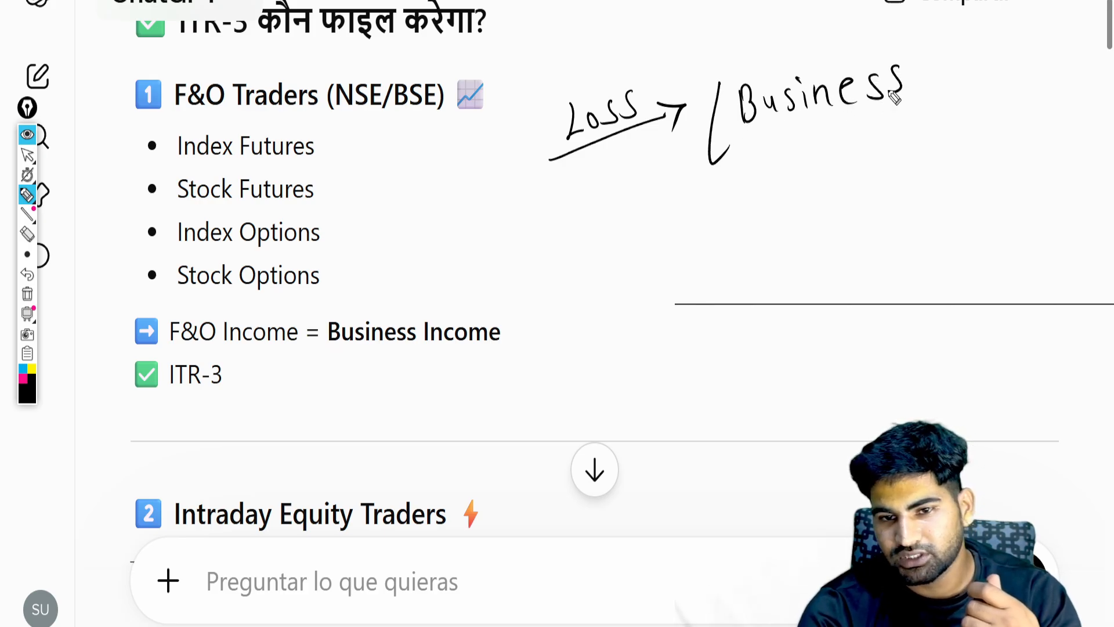
left_click_drag(739, 149, 906, 105)
left_click_drag(920, 57, 925, 123)
mouse_move(941, 45)
left_mouse_down()
mouse_move(949, 78)
mouse_move(957, 62)
left_mouse_up()
mouse_move(979, 46)
left_mouse_down()
mouse_move(975, 69)
mouse_move(984, 68)
left_mouse_up()
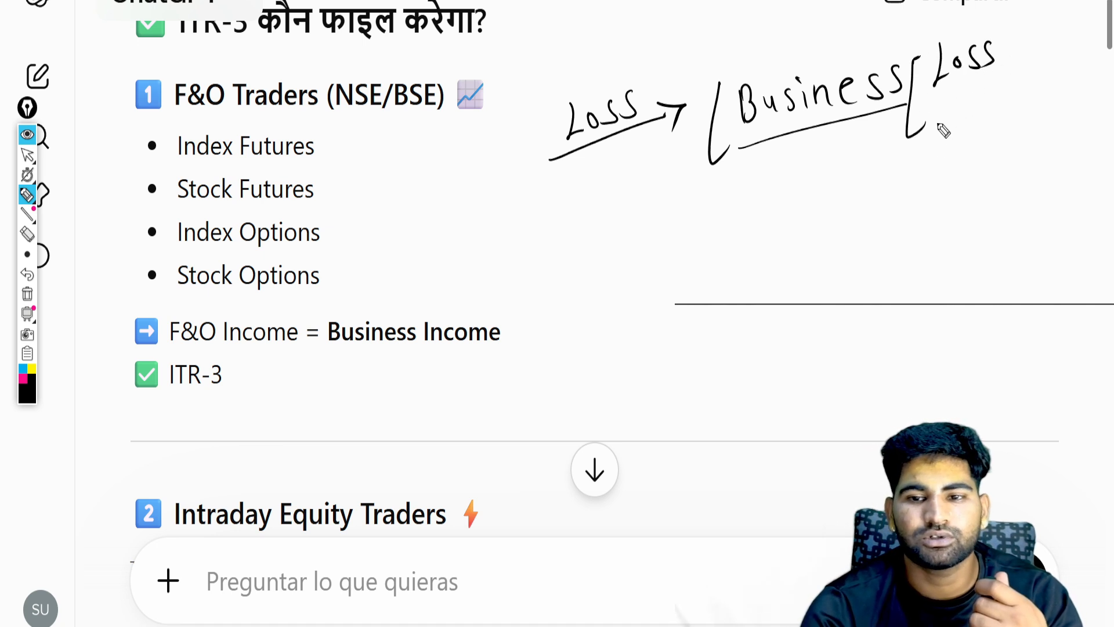
mouse_move(945, 109)
left_mouse_down()
mouse_move(943, 140)
mouse_move(996, 125)
left_mouse_up()
left_click_drag(1009, 122, 1037, 108)
left_click_drag(970, 98, 986, 112)
left_click_drag(971, 92, 1026, 83)
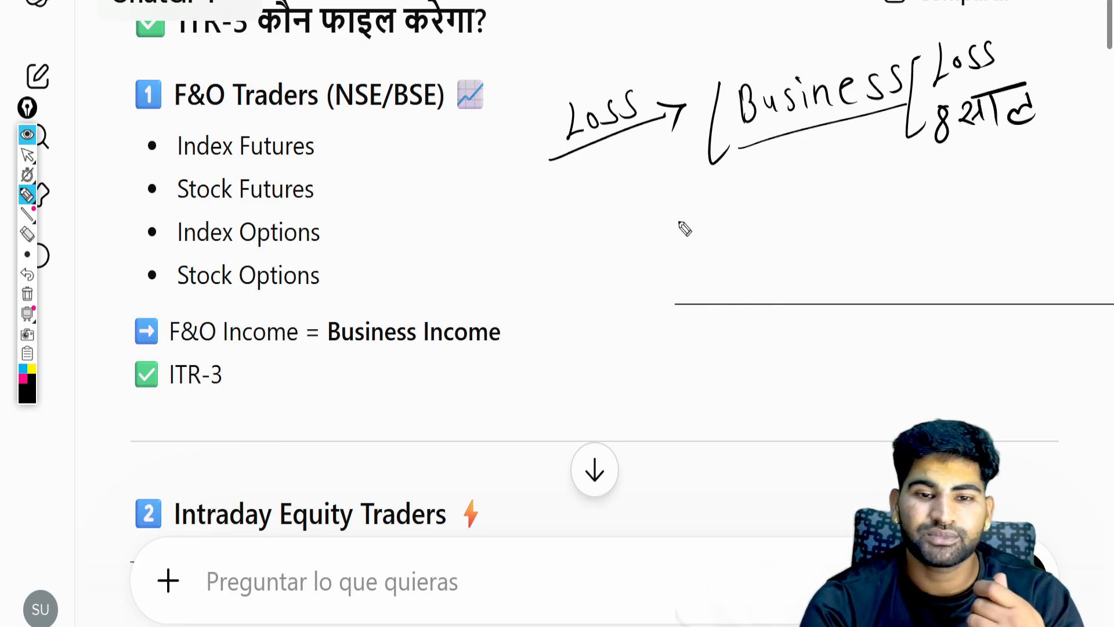
Handwrite an underlined TAX below the Loss note, with an arrow leading to it and another pointing up beside it
left_click_drag(616, 230, 604, 259)
mouse_move(633, 229)
left_mouse_down()
mouse_move(635, 250)
mouse_move(649, 250)
left_mouse_up()
mouse_move(585, 224)
left_mouse_down()
mouse_move(630, 213)
mouse_move(692, 233)
mouse_move(694, 248)
mouse_move(749, 209)
left_mouse_up()
mouse_move(736, 212)
left_mouse_down()
mouse_move(730, 247)
mouse_move(775, 237)
mouse_move(778, 224)
left_mouse_up()
mouse_move(789, 206)
left_mouse_down()
mouse_move(803, 216)
mouse_move(791, 227)
left_mouse_up()
mouse_move(707, 270)
left_mouse_down()
mouse_move(844, 246)
mouse_move(879, 204)
left_mouse_up()
left_click_drag(848, 216, 883, 230)
Handwrite 2, 3, 4 below the TAX note and underline the numbers twice
left_click_drag(767, 316, 800, 356)
mouse_move(825, 295)
left_mouse_down()
mouse_move(841, 314)
mouse_move(833, 332)
left_mouse_up()
left_click_drag(859, 320, 860, 348)
mouse_move(896, 261)
left_mouse_down()
mouse_move(911, 297)
mouse_move(936, 314)
left_mouse_up()
mouse_move(783, 394)
left_mouse_down()
mouse_move(940, 331)
mouse_move(935, 354)
left_mouse_up()
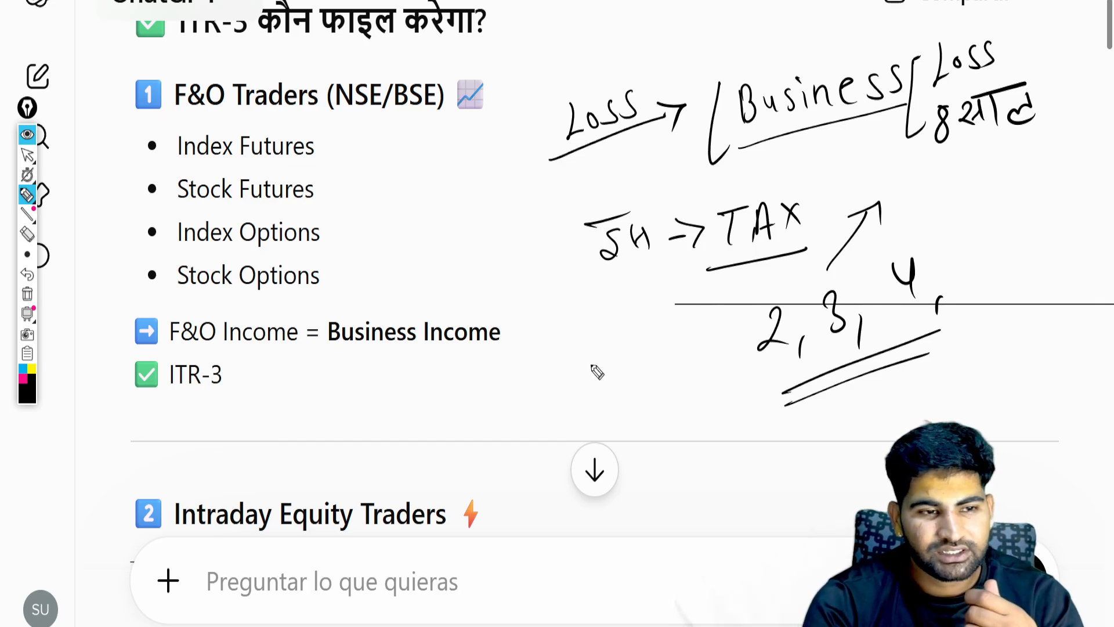
Handwrite अगले below the TAX note with a partly circled 8 beside it
mouse_move(554, 360)
left_mouse_down()
mouse_move(554, 396)
mouse_move(594, 371)
mouse_move(629, 362)
mouse_move(637, 374)
left_mouse_up()
left_click_drag(609, 308, 639, 335)
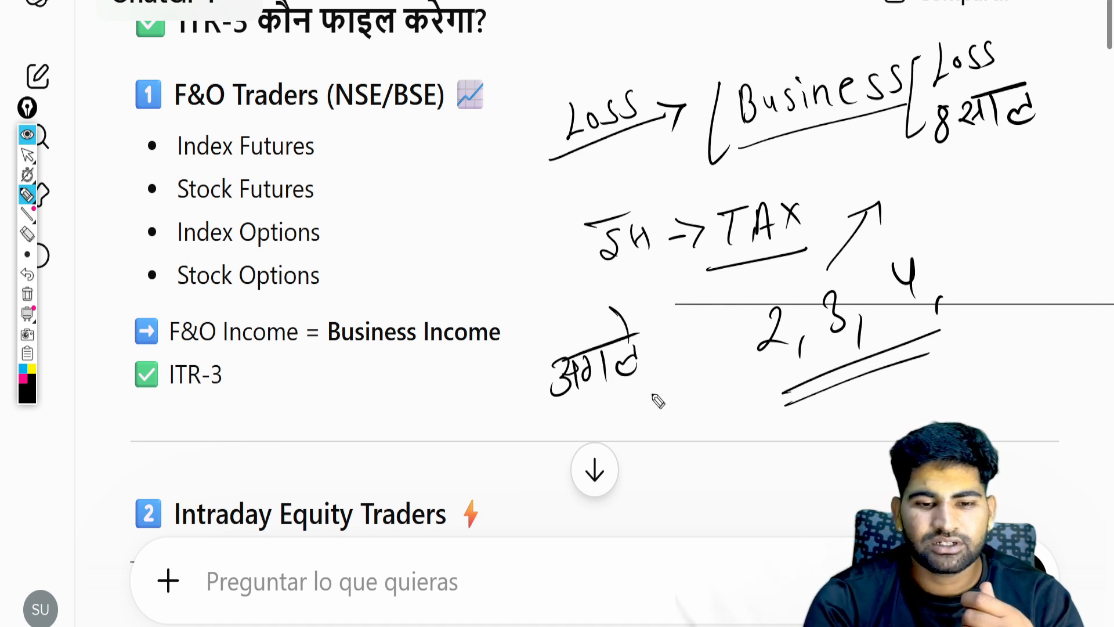
mouse_move(659, 394)
left_mouse_down()
mouse_move(653, 406)
mouse_move(656, 390)
mouse_move(673, 423)
left_mouse_up()
left_click_drag(673, 373, 702, 441)
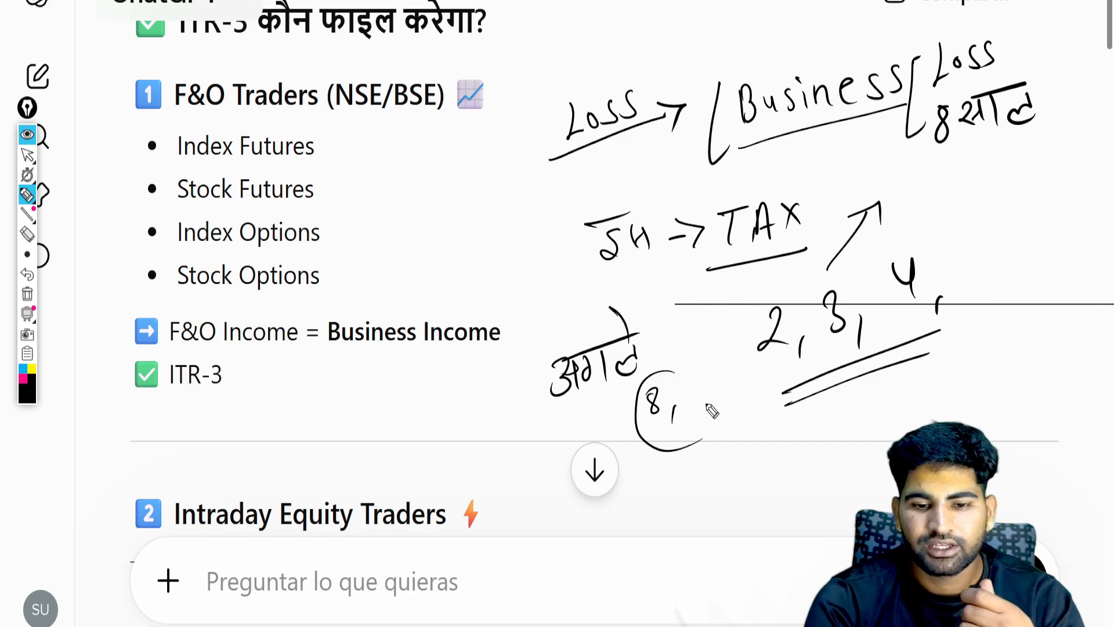
Draw an arrow from the 8 and handwrite an underlined setoff after it
left_click_drag(692, 396, 723, 385)
mouse_move(709, 381)
left_mouse_down()
mouse_move(764, 420)
mouse_move(815, 413)
left_mouse_up()
left_click_drag(837, 367, 819, 428)
mouse_move(812, 401)
left_mouse_down()
mouse_move(835, 396)
mouse_move(844, 417)
mouse_move(857, 393)
left_mouse_up()
left_click_drag(747, 466, 856, 429)
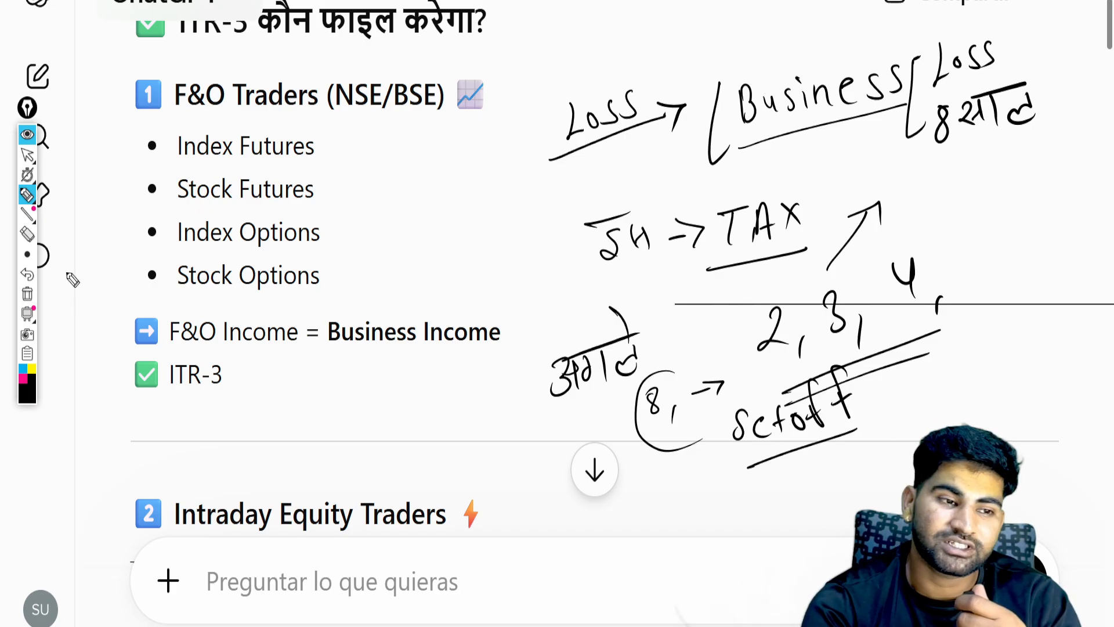
Clear all annotations and review the Intraday Equity Traders and Crypto Futures Traders sections
left_click(33, 295)
left_click(26, 157)
scroll(261, 244, "down", 5)
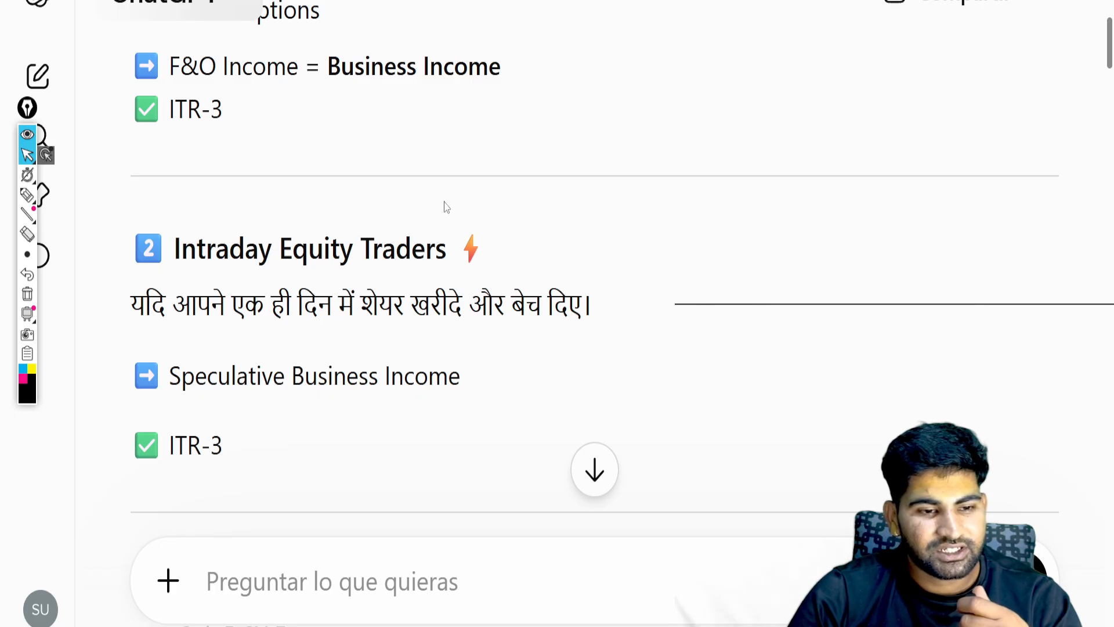
scroll(446, 207, "down", 1)
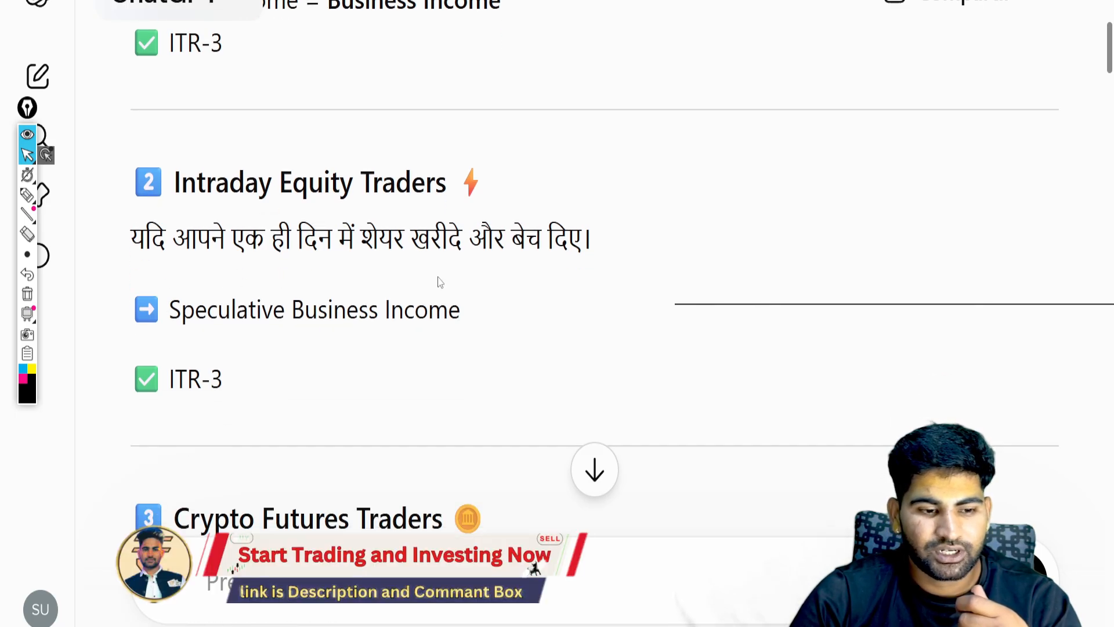
scroll(439, 282, "up", 1)
scroll(440, 282, "down", 4)
scroll(469, 263, "down", 3)
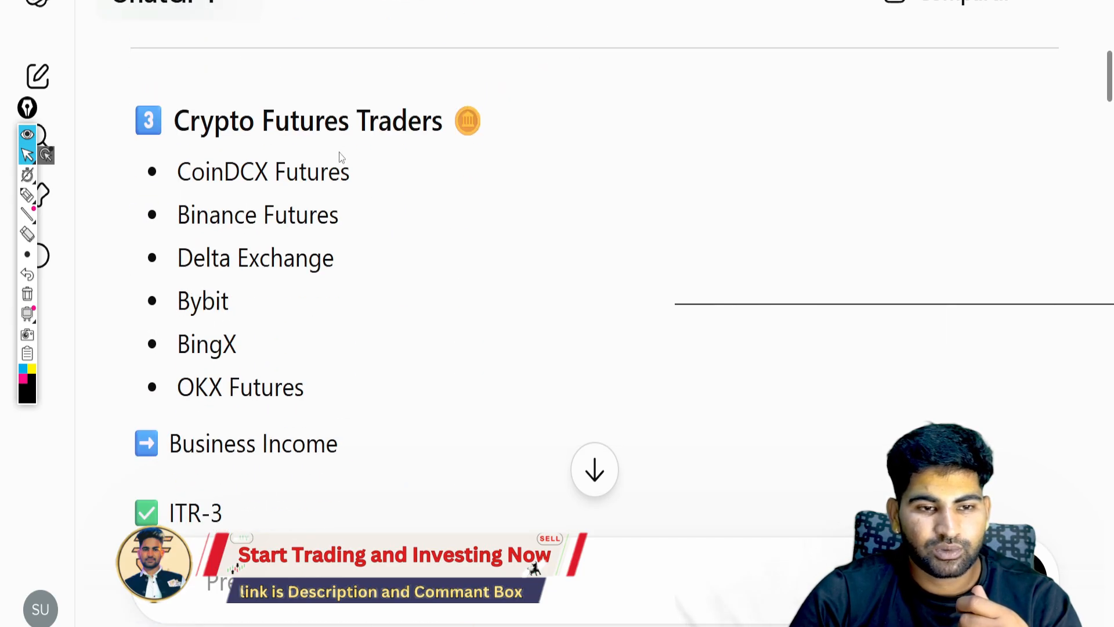
scroll(448, 118, "down", 1)
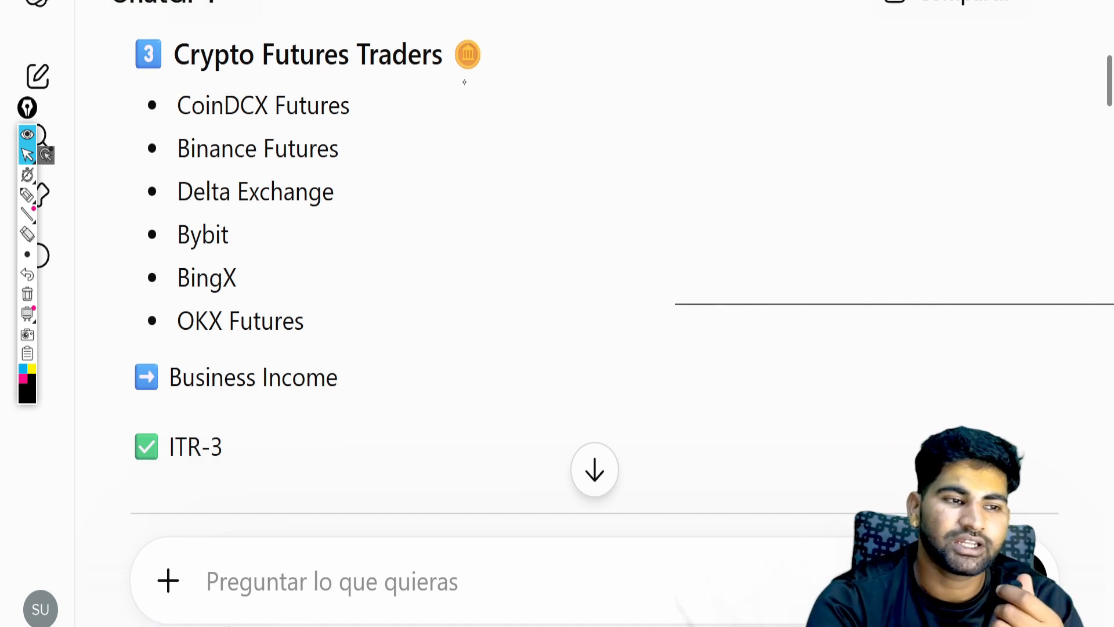
Draw an arrow from the Crypto Futures Traders heading and handwrite an underlined 4 साल carry after it
left_click(28, 195)
mouse_move(497, 64)
left_mouse_down()
mouse_move(577, 38)
mouse_move(603, 55)
mouse_move(632, 52)
mouse_move(664, 43)
mouse_move(618, 36)
mouse_move(660, 21)
left_mouse_up()
mouse_move(736, 28)
left_mouse_down()
mouse_move(764, 40)
mouse_move(830, 30)
mouse_move(848, 54)
left_mouse_up()
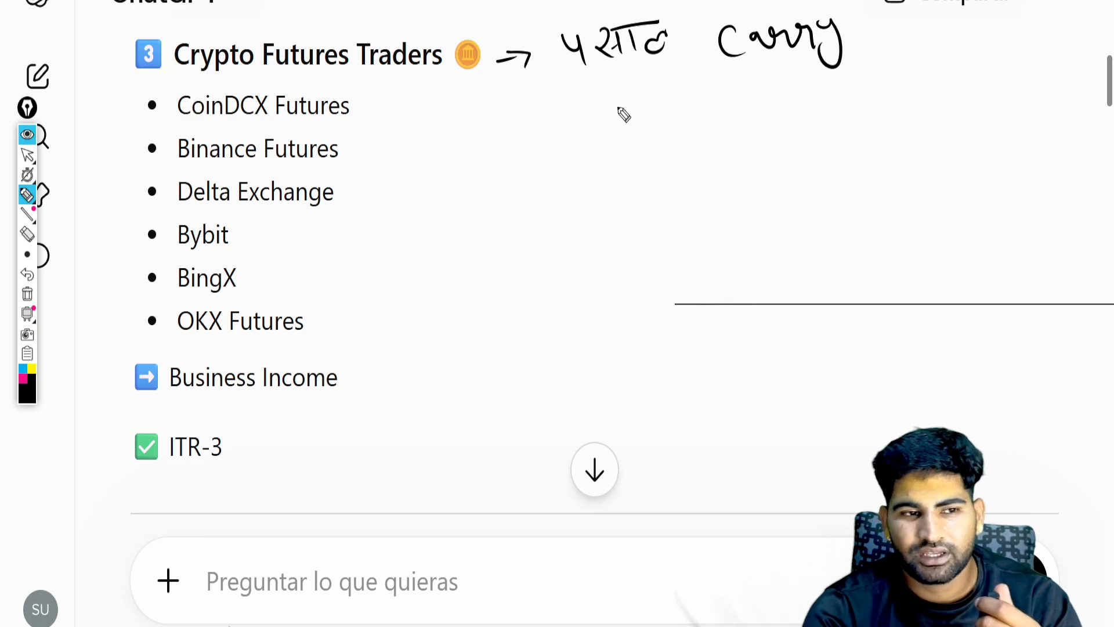
left_click_drag(566, 81, 792, 53)
Handwrite an underlined Speculative below the carry note, with an arrow leading to Loss
mouse_move(529, 116)
left_mouse_down()
mouse_move(545, 137)
mouse_move(570, 139)
mouse_move(642, 137)
mouse_move(671, 116)
mouse_move(729, 125)
left_mouse_up()
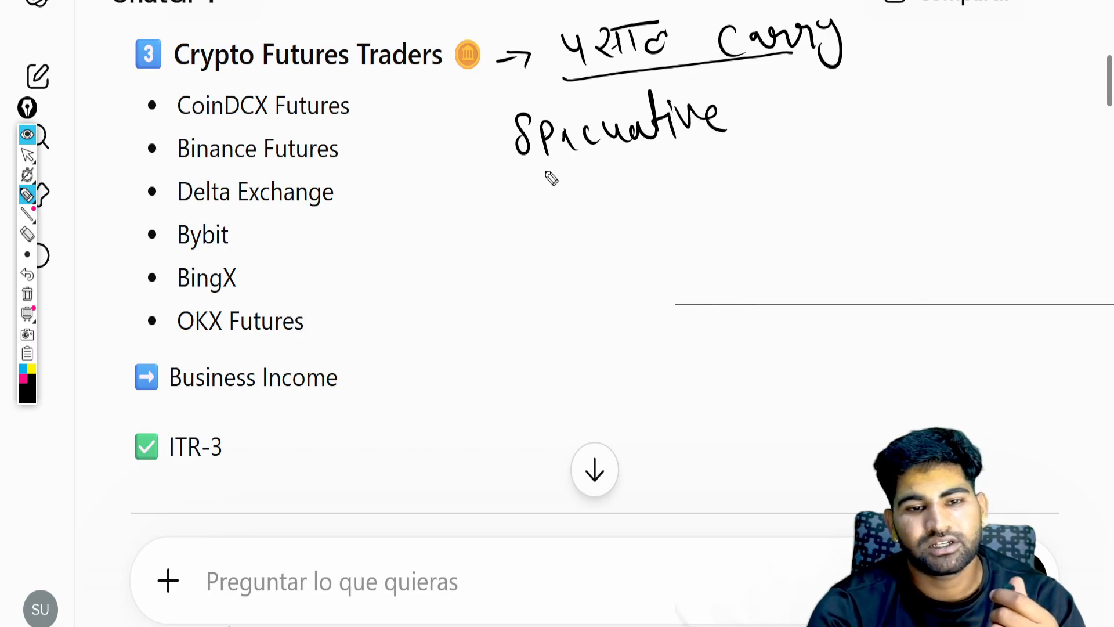
left_click_drag(520, 183, 695, 154)
left_click_drag(745, 123, 864, 99)
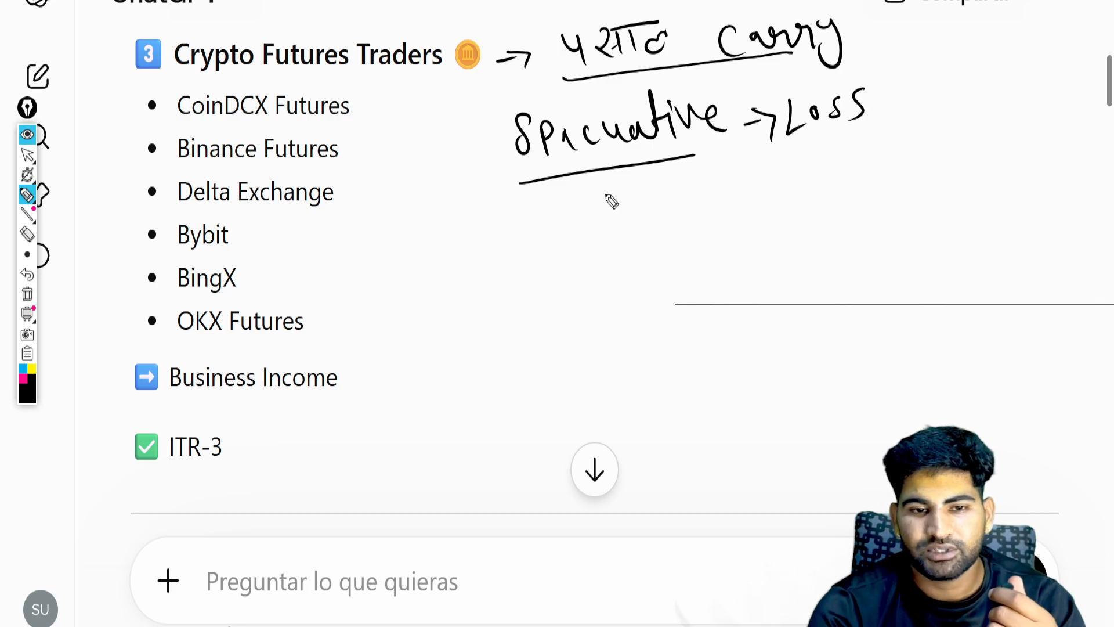
Handwrite Table with an arrow under the Speculative note, then add a curved arrow and a second Loss beside the first
mouse_move(481, 297)
left_mouse_down()
mouse_move(527, 280)
mouse_move(502, 335)
mouse_move(572, 308)
mouse_move(597, 256)
mouse_move(666, 289)
mouse_move(725, 275)
mouse_move(774, 288)
left_mouse_up()
mouse_move(879, 188)
left_mouse_down()
mouse_move(889, 196)
mouse_move(890, 105)
mouse_move(902, 126)
left_mouse_up()
left_click(806, 205)
left_click_drag(930, 69, 951, 88)
left_click_drag(963, 74, 980, 82)
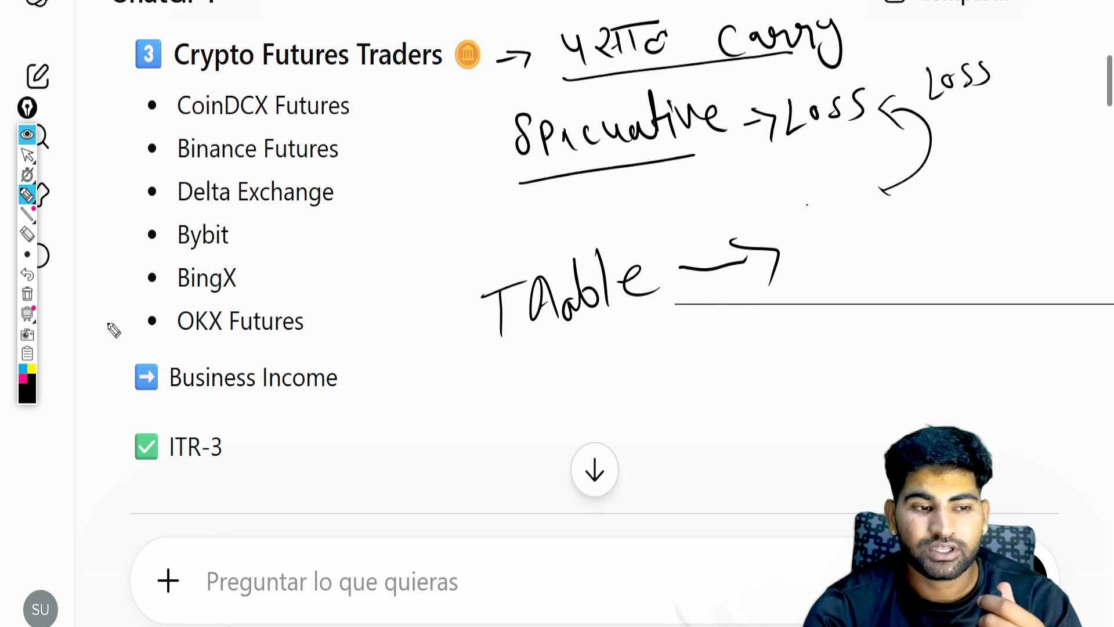
Clear all annotations, hide the drawing tools and go to the Freelancers section
left_click(27, 294)
left_click(27, 135)
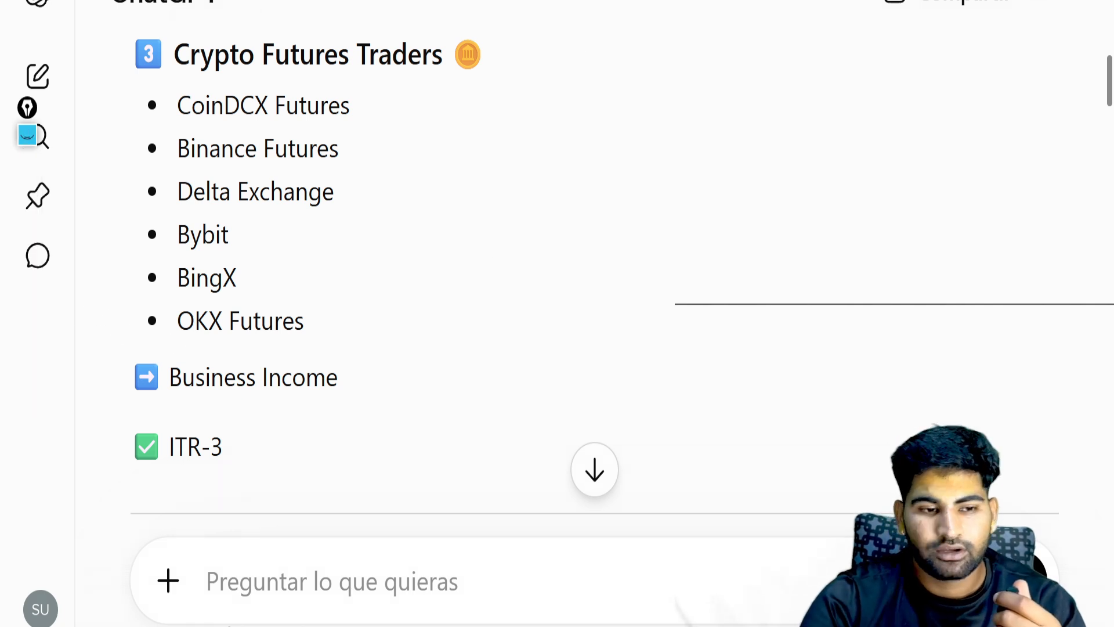
scroll(266, 164, "down", 8)
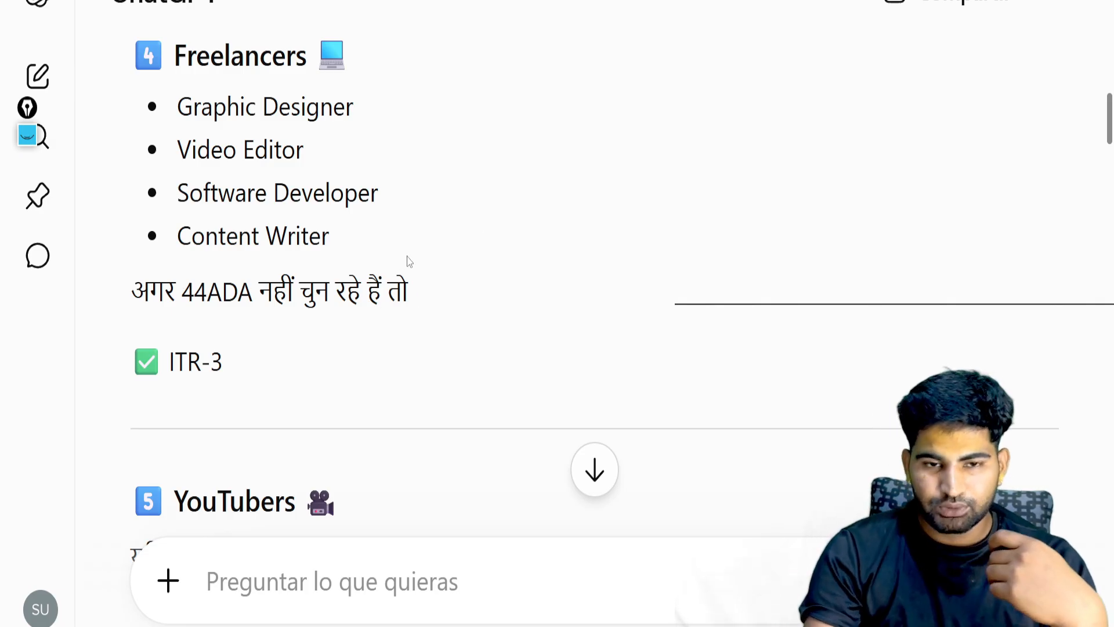
Handwrite ITR on two lines behind a vertical divider beside the Freelancers list, and circle 44ADA
left_click(27, 136)
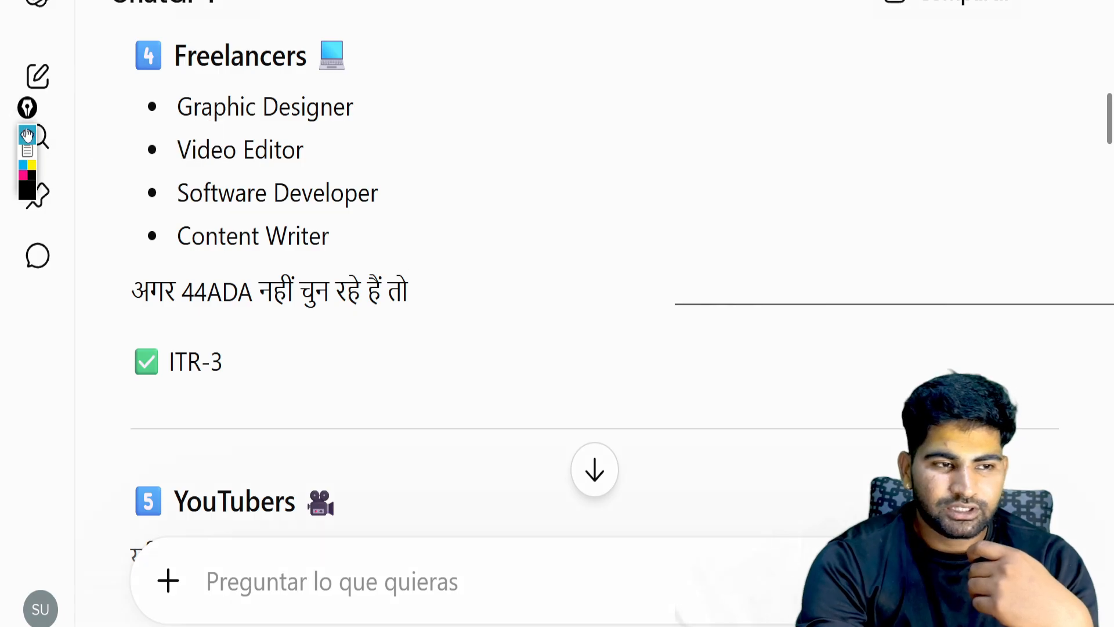
left_click_drag(507, 44, 513, 294)
mouse_move(583, 49)
left_mouse_down()
mouse_move(557, 58)
mouse_move(632, 64)
mouse_move(584, 164)
mouse_move(607, 158)
left_mouse_up()
mouse_move(616, 108)
left_mouse_down()
mouse_move(627, 169)
mouse_move(632, 106)
mouse_move(655, 166)
left_mouse_up()
left_click_drag(644, 99, 673, 149)
left_click_drag(692, 54, 708, 49)
mouse_move(182, 318)
left_mouse_down()
mouse_move(276, 316)
mouse_move(256, 276)
left_mouse_up()
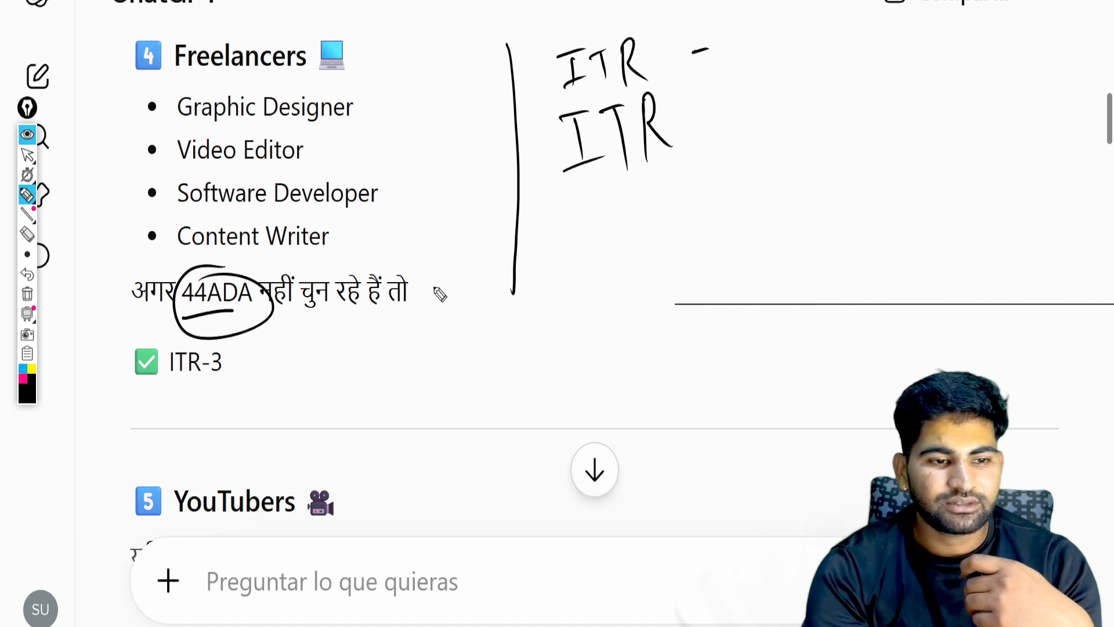
Add an arrow, the number 4 and a large opening bracket after the lower ITR
left_click_drag(707, 130, 730, 152)
left_click_drag(784, 103, 800, 122)
left_click_drag(802, 102, 803, 145)
mouse_move(850, 77)
left_mouse_down()
mouse_move(842, 178)
mouse_move(874, 152)
mouse_move(874, 71)
left_mouse_up()
left_click_drag(812, 166, 835, 154)
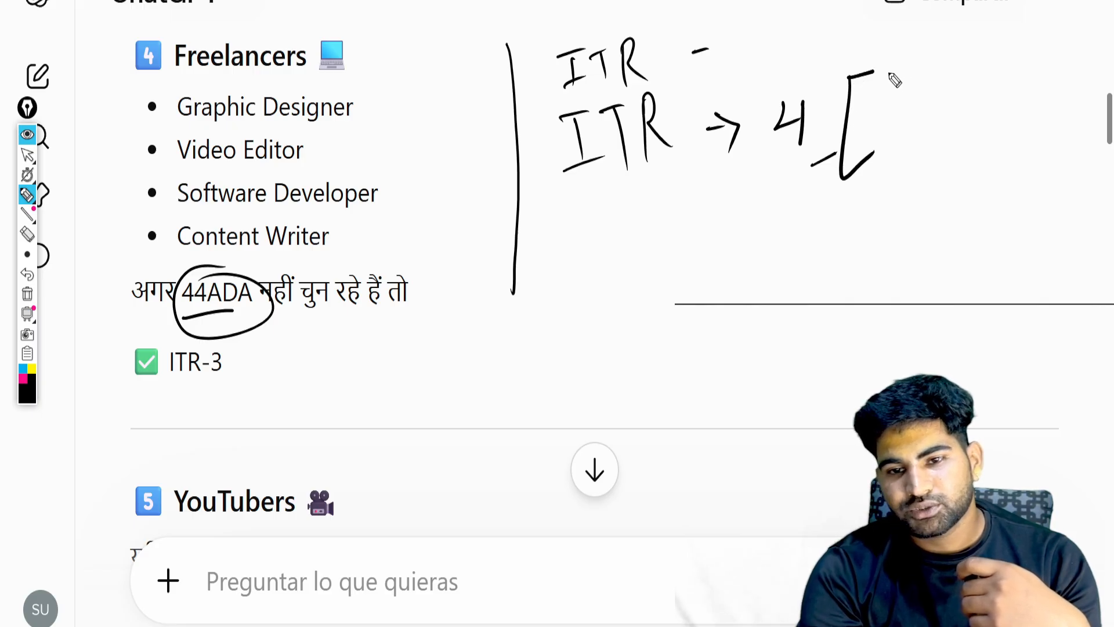
Handwrite an underlined 1 lakh beside the bracket and draw a curved arrow from 44ADA to the end of its sentence
mouse_move(889, 58)
left_mouse_down()
mouse_move(899, 79)
mouse_move(977, 76)
left_mouse_up()
left_click_drag(874, 99, 981, 75)
mouse_move(220, 336)
left_mouse_down()
mouse_move(401, 316)
mouse_move(423, 339)
left_mouse_up()
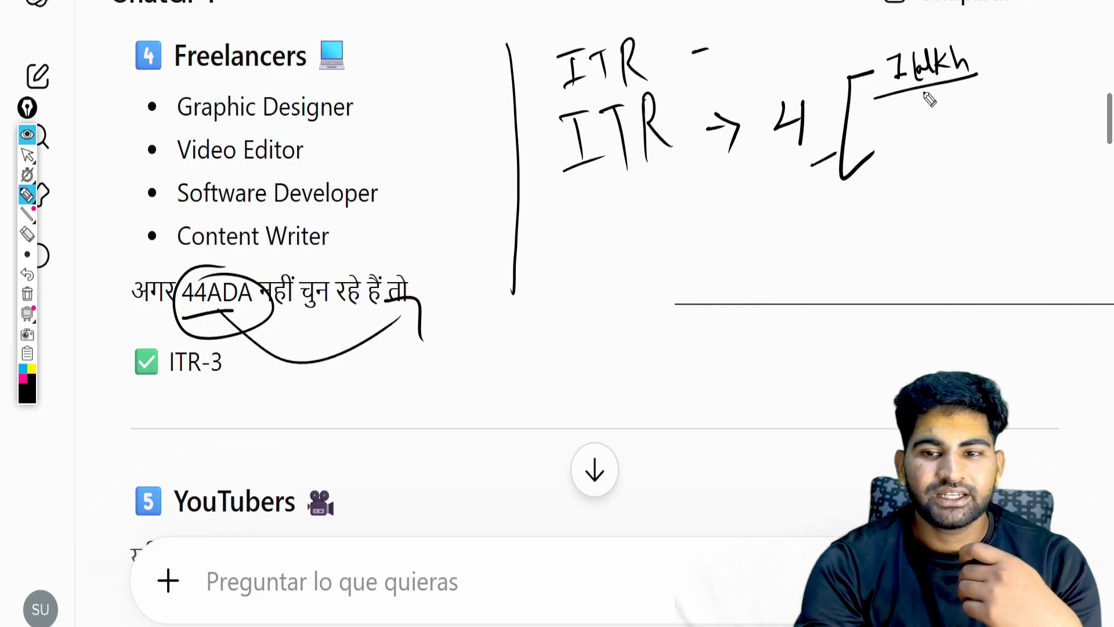
Underline 1 lakh again, handwrite Revenue after an opening parenthesis beside it, and add a double-underlined 40% below
left_click_drag(873, 102, 974, 75)
mouse_move(986, 31)
left_mouse_down()
mouse_move(981, 74)
mouse_move(1038, 40)
mouse_move(1061, 51)
mouse_move(1102, 26)
left_mouse_up()
mouse_move(912, 122)
left_mouse_down()
mouse_move(928, 142)
mouse_move(941, 138)
left_mouse_up()
left_click_drag(974, 113, 970, 135)
mouse_move(909, 165)
left_mouse_down()
mouse_move(974, 148)
mouse_move(977, 161)
left_mouse_up()
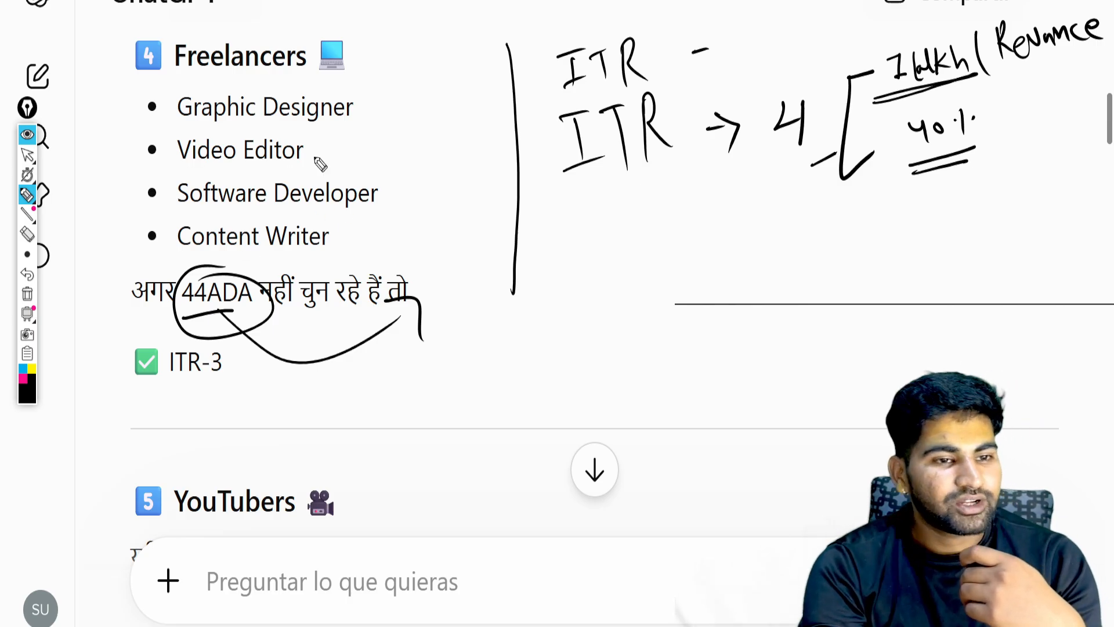
Draw arrows beside Video Editor, Graphic Designer, Software Developer and Content Writer, with a short handwritten note beside the Software Developer arrow
left_click_drag(318, 153, 353, 160)
left_click_drag(364, 102, 379, 100)
left_click_drag(375, 91, 389, 122)
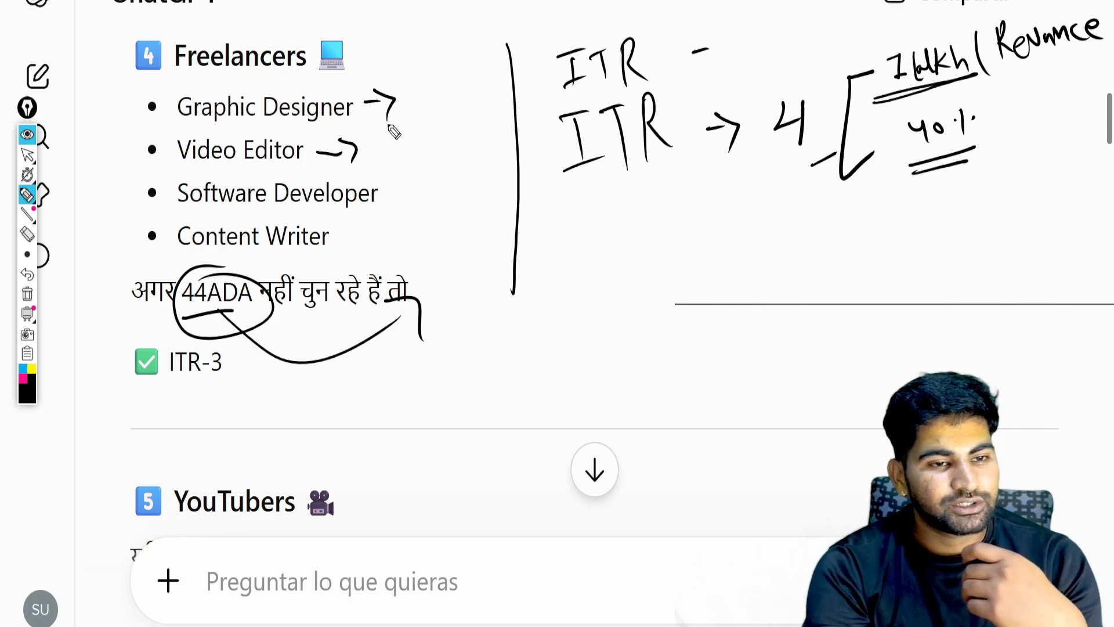
left_click_drag(383, 204, 408, 199)
left_click_drag(392, 189, 410, 206)
mouse_move(358, 247)
left_mouse_down()
mouse_move(388, 239)
mouse_move(389, 251)
left_mouse_up()
mouse_move(423, 208)
left_mouse_down()
mouse_move(448, 219)
mouse_move(468, 201)
mouse_move(464, 160)
mouse_move(458, 185)
left_mouse_up()
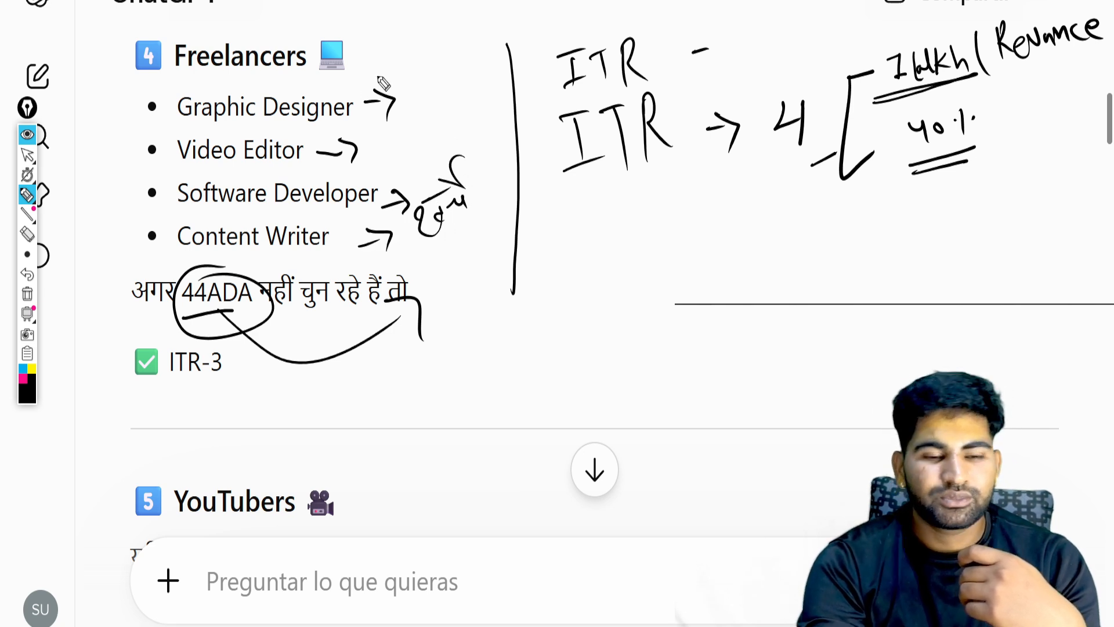
Handwrite an underlined abbreviation for expenses beside the Graphic Designer arrow and circle the 40% figure
mouse_move(416, 89)
left_mouse_down()
mouse_move(498, 77)
mouse_move(474, 85)
left_mouse_up()
left_click_drag(416, 123, 449, 110)
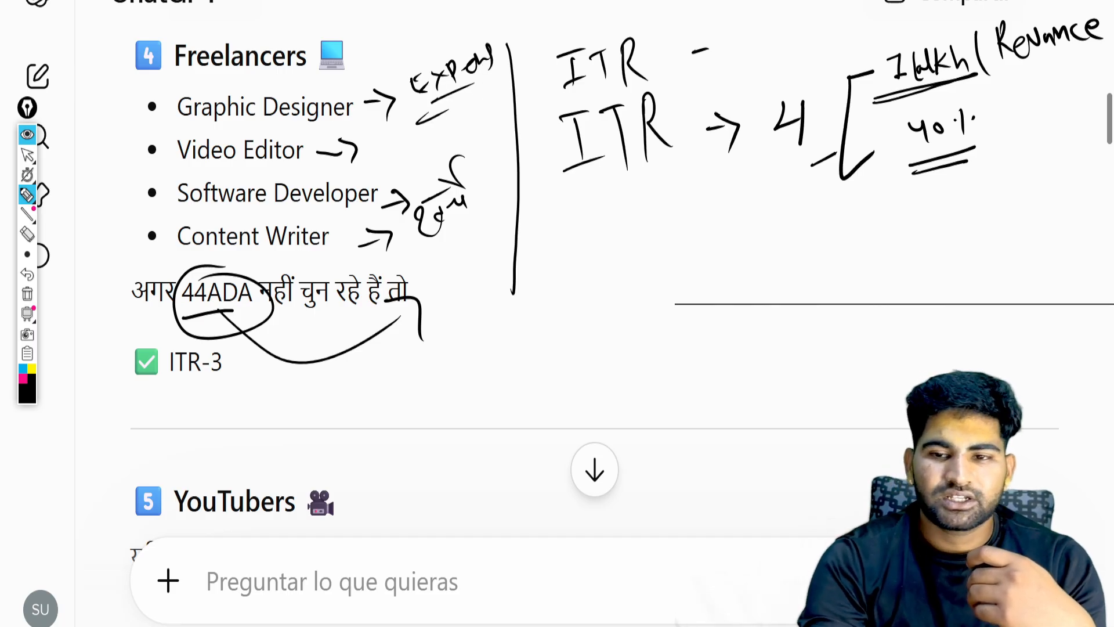
left_click_drag(975, 108, 971, 113)
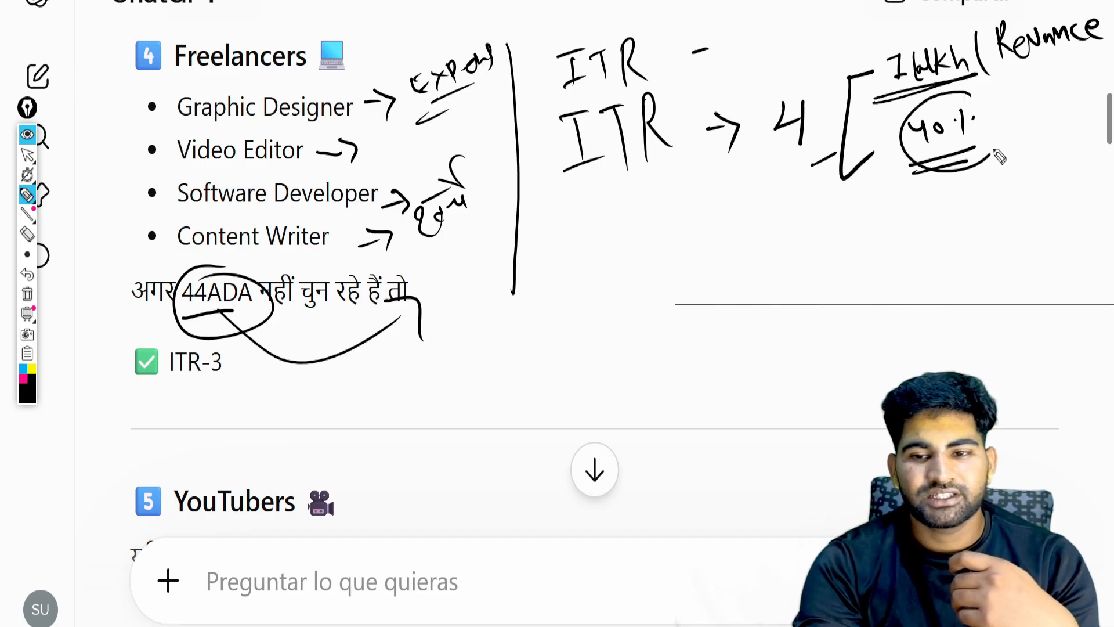
Clear all annotations, hide the drawing tools and go to the YouTubers section
left_click(27, 293)
left_click(27, 134)
scroll(159, 160, "down", 8)
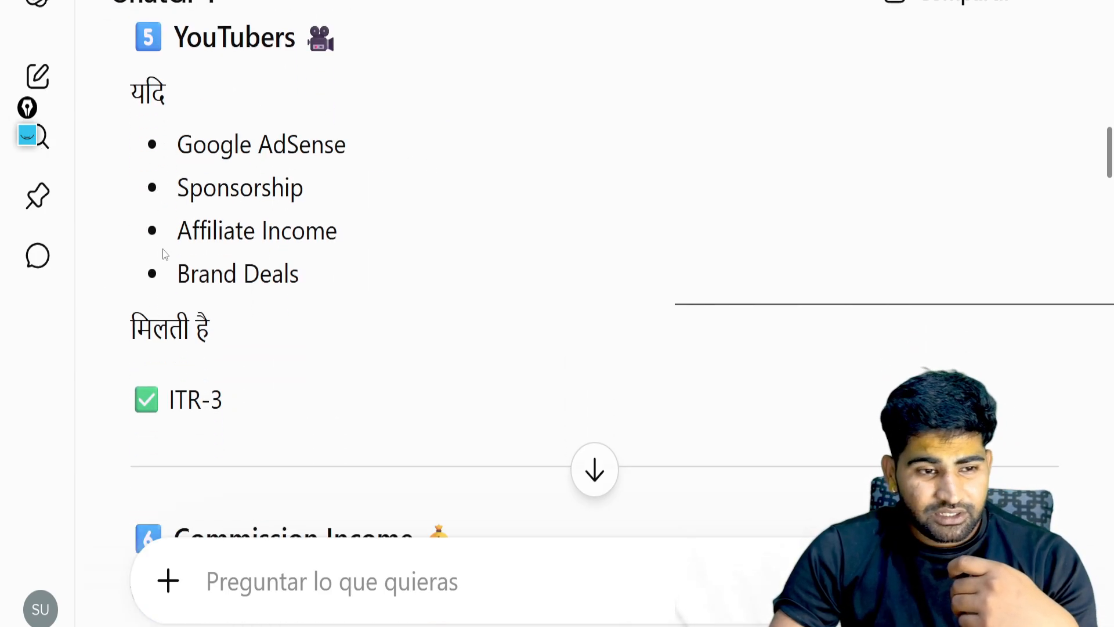
Read the ITR-3 categories from YouTubers through Commission Income, Proprietorship Business and Forex Trading to Multiple Sources of Income
scroll(304, 236, "down", 3)
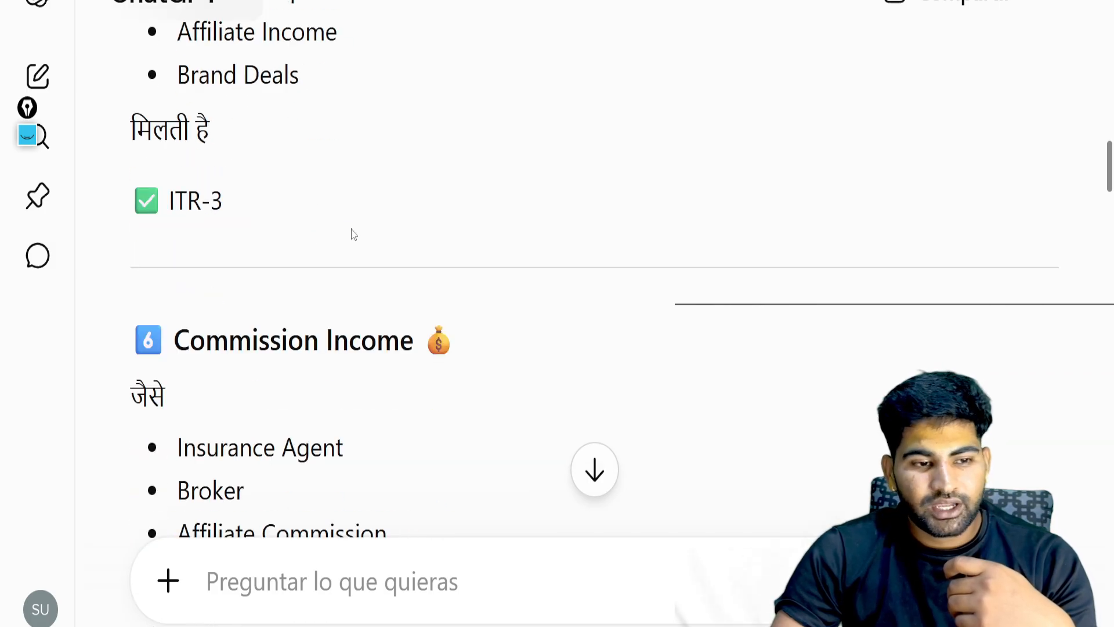
scroll(354, 234, "down", 3)
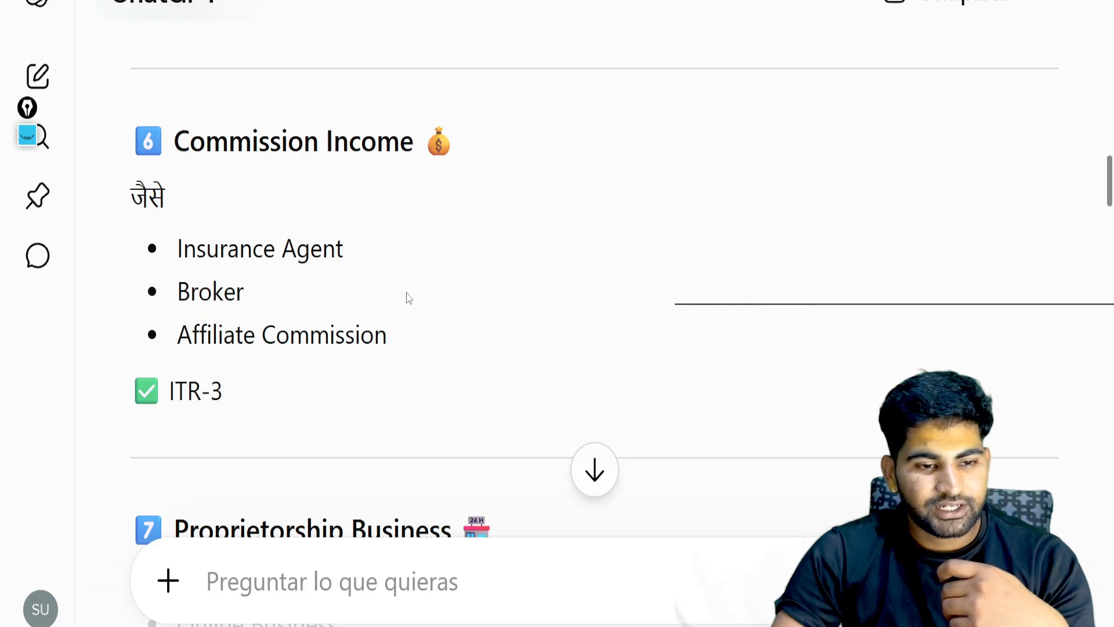
scroll(254, 177, "down", 3)
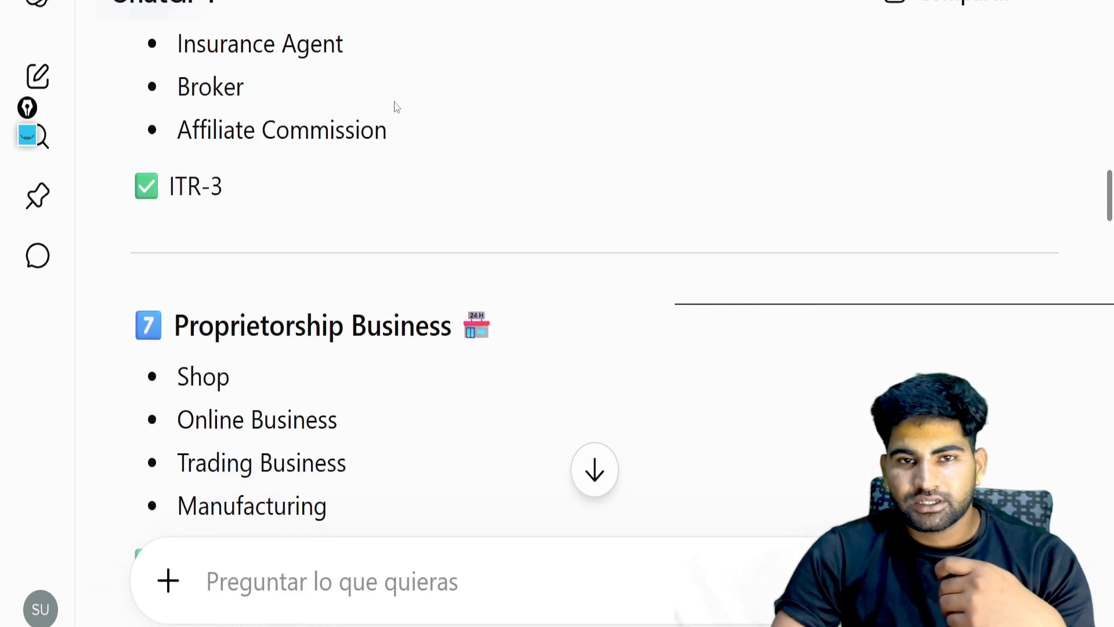
scroll(269, 116, "down", 3)
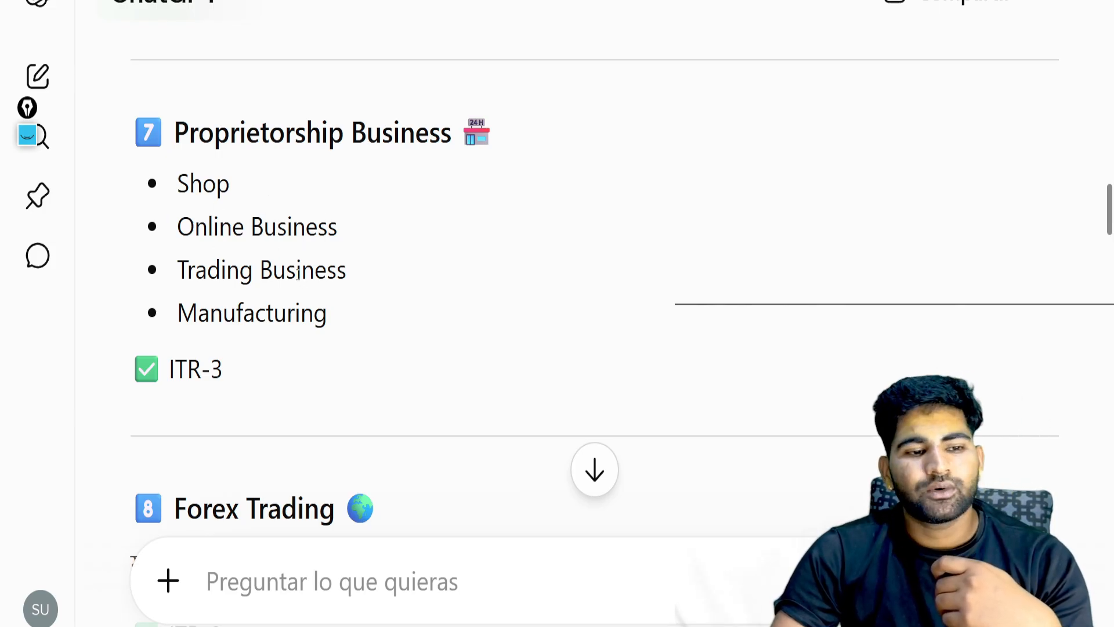
scroll(407, 230, "down", 2)
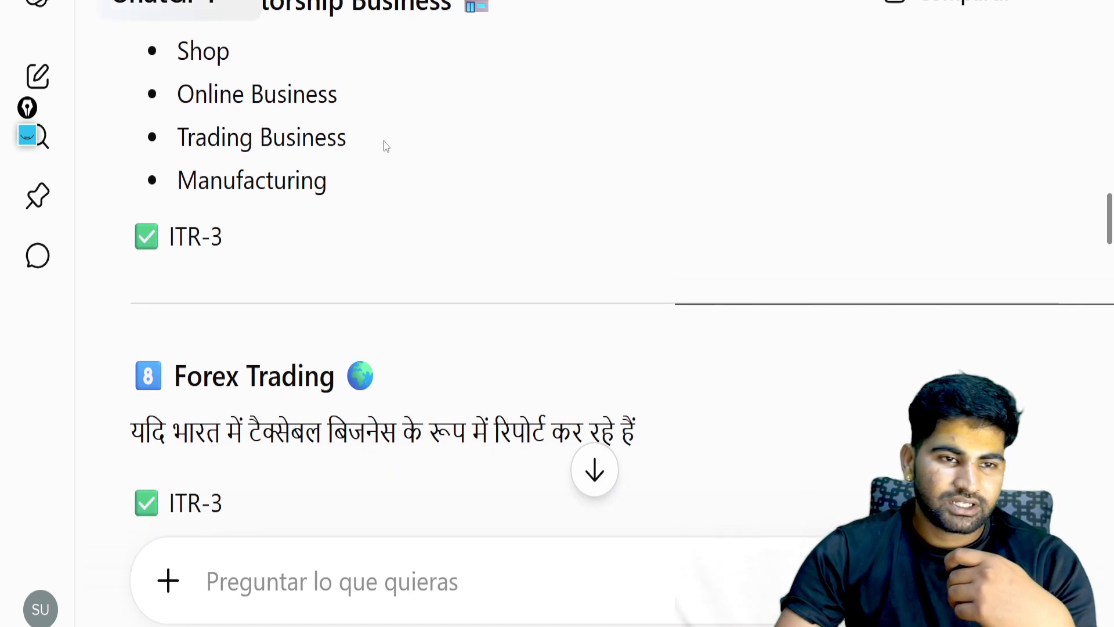
scroll(379, 150, "down", 3)
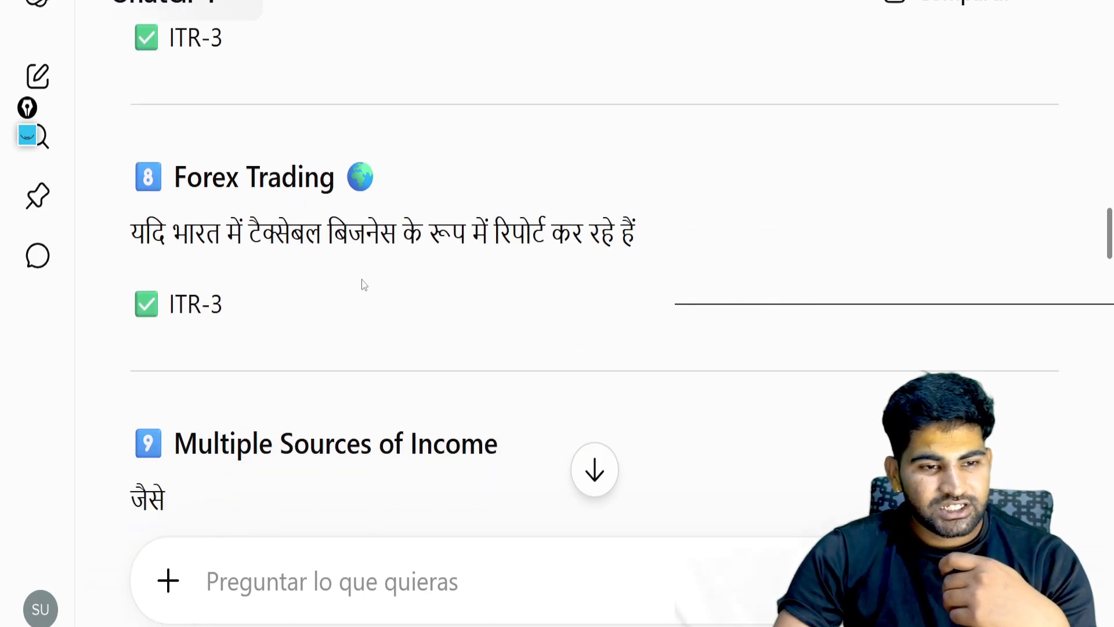
scroll(397, 257, "down", 1)
scroll(397, 257, "down", 3)
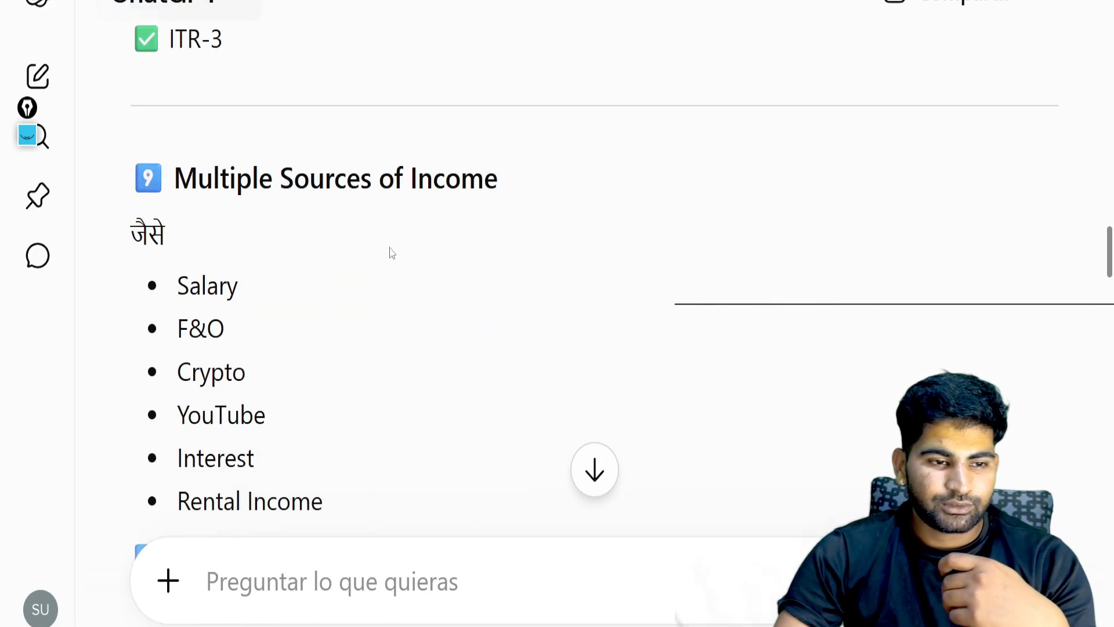
scroll(325, 163, "down", 2)
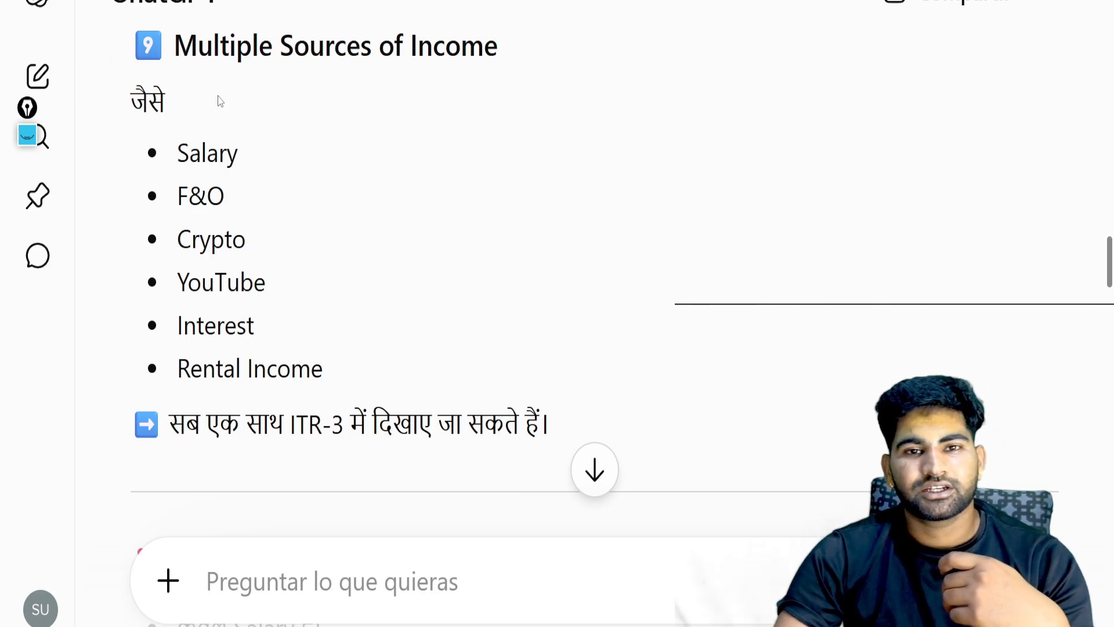
Highlight the Salary and F&O items under Multiple Sources of Income in turn, clearing the selection after each
left_click_drag(170, 155, 298, 164)
left_click(300, 166)
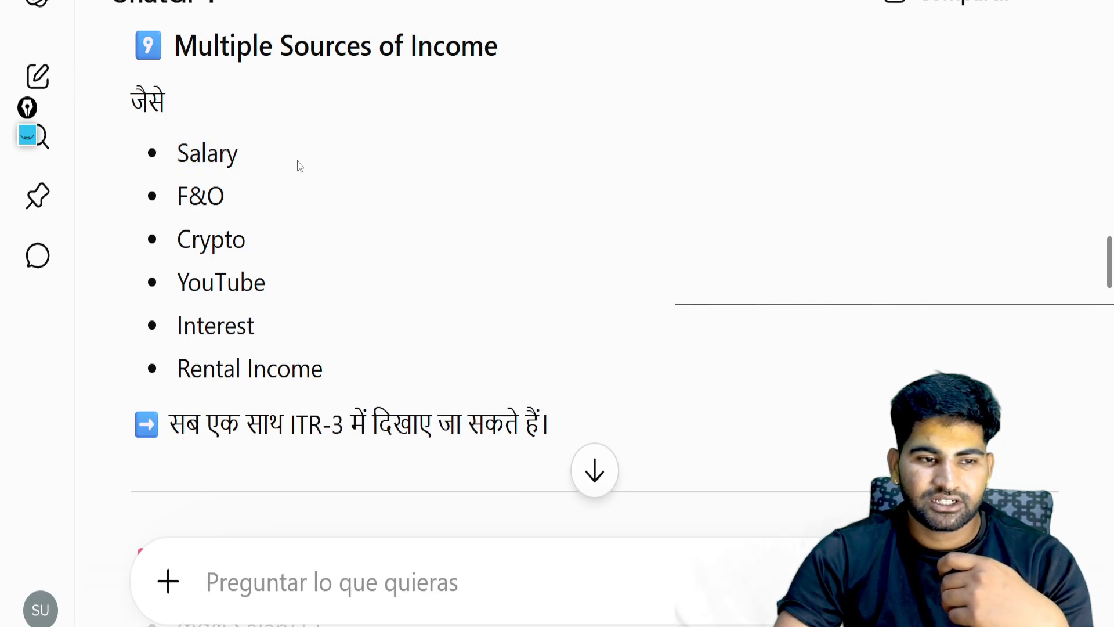
left_click_drag(154, 186, 238, 191)
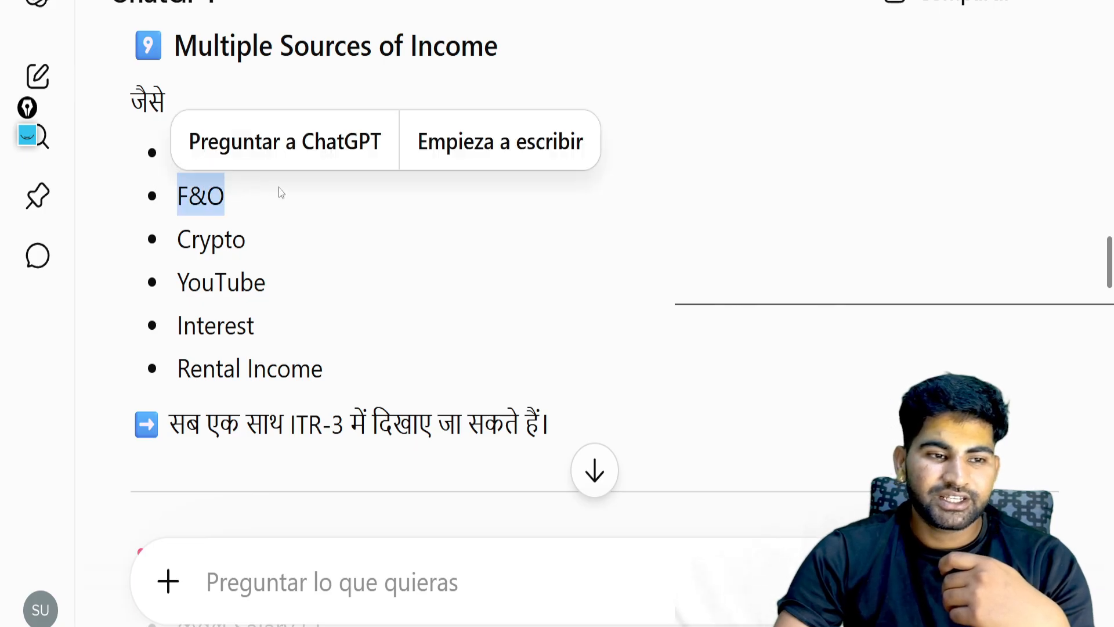
left_click(294, 195)
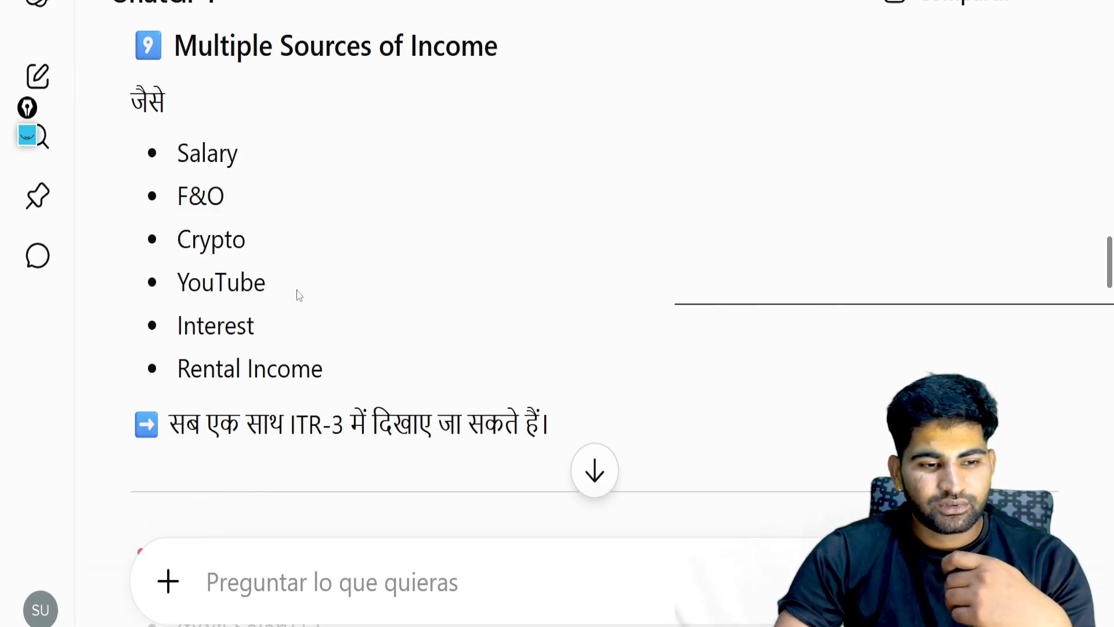
Review who should not file ITR-3 and the details to fill in, from Personal Information to Balance Sheet and Trading Income
scroll(299, 295, "down", 6)
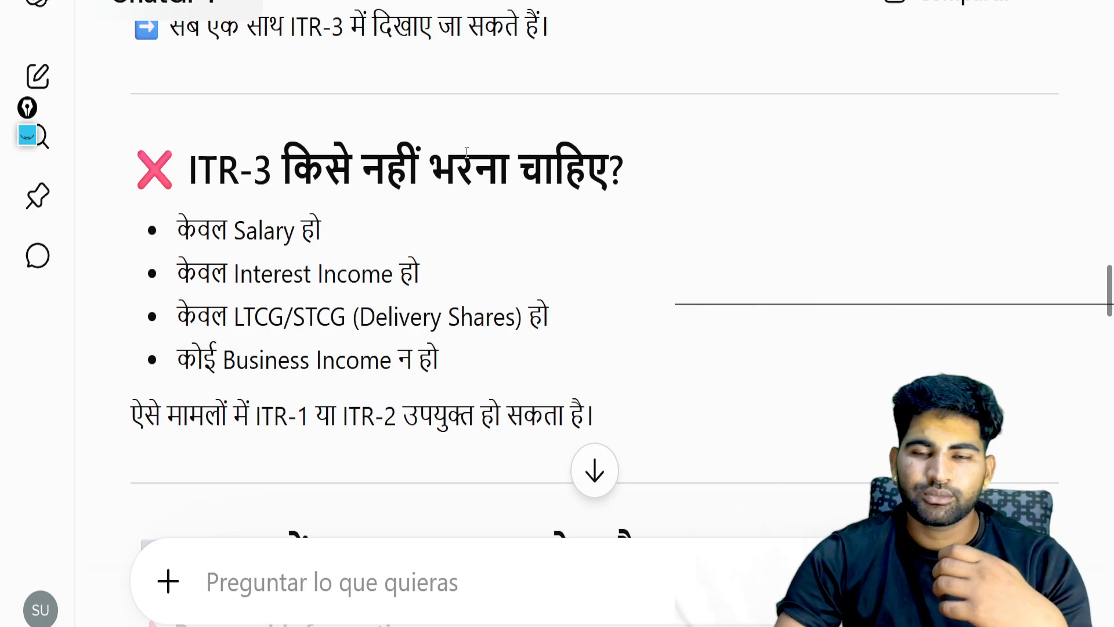
scroll(383, 134, "down", 8)
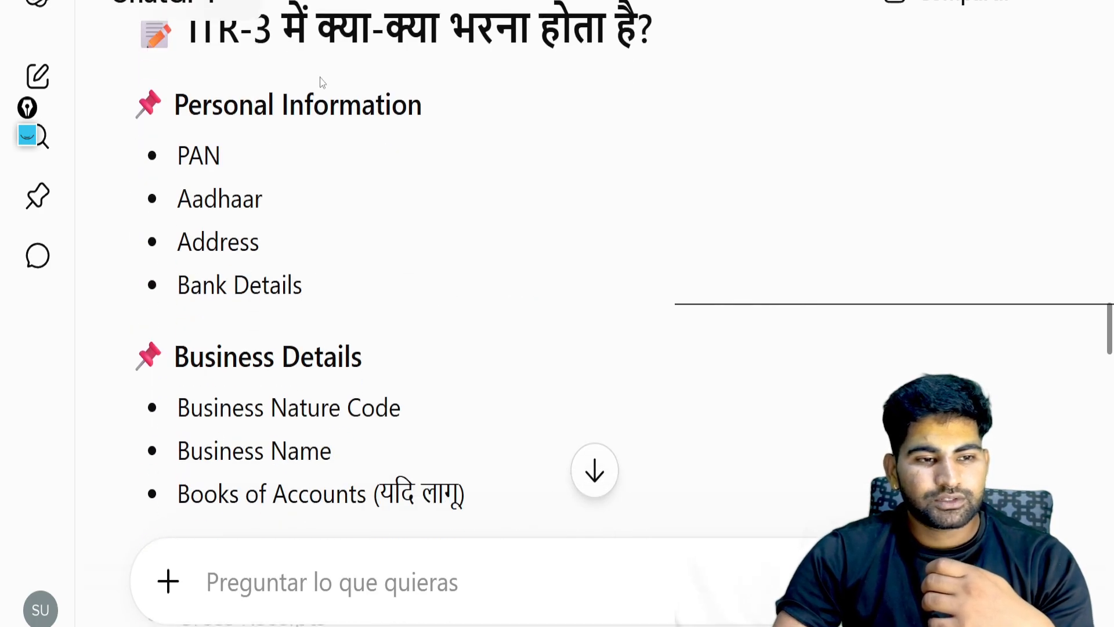
scroll(386, 83, "up", 1)
scroll(199, 73, "down", 2)
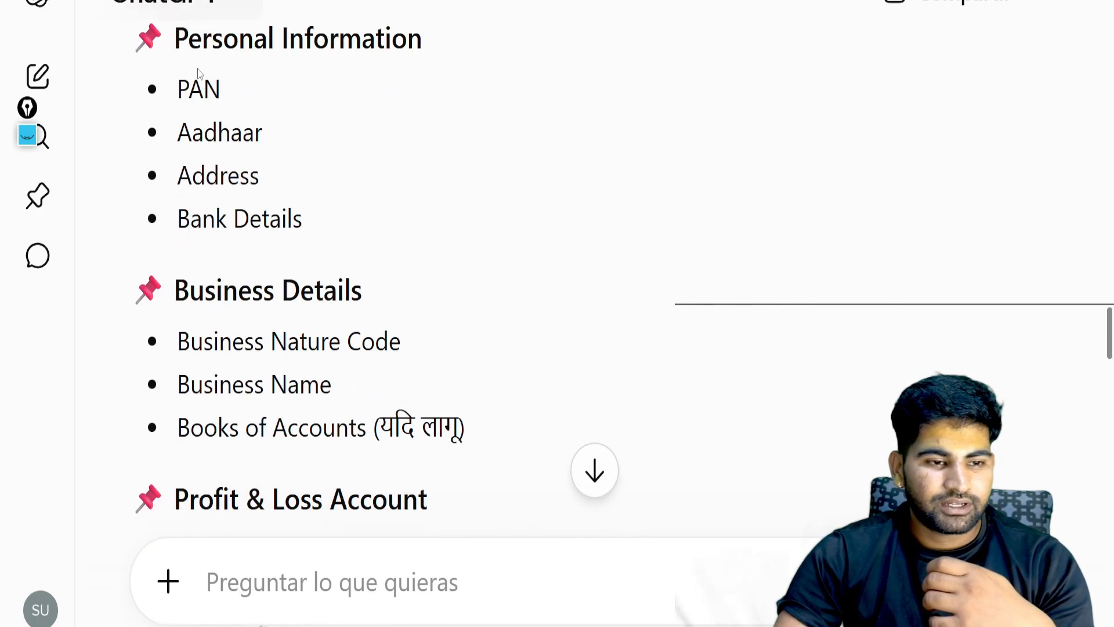
scroll(400, 212, "down", 3)
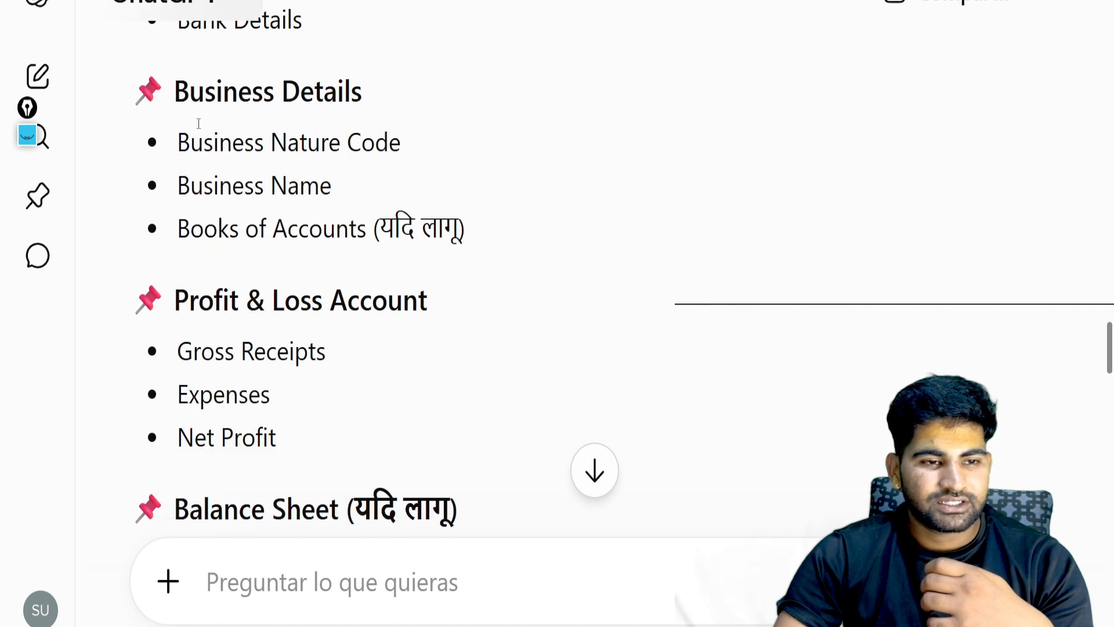
scroll(429, 267, "down", 15)
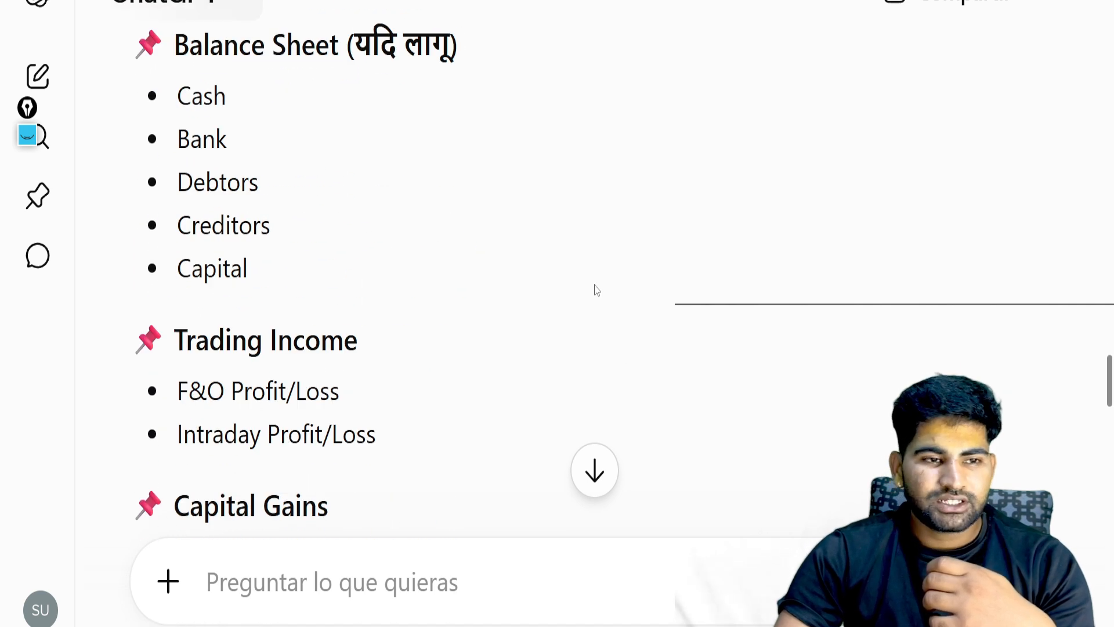
scroll(595, 275, "down", 5)
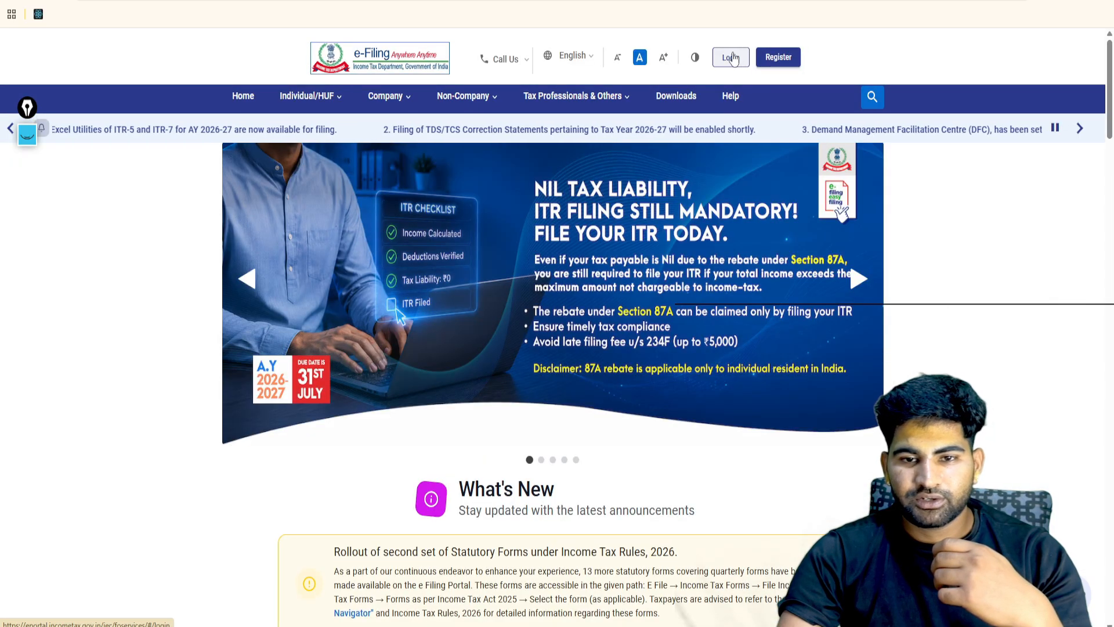
Switch to the Income Tax e-Filing portal, log in and go to the File Income Tax Return page
left_click(733, 59)
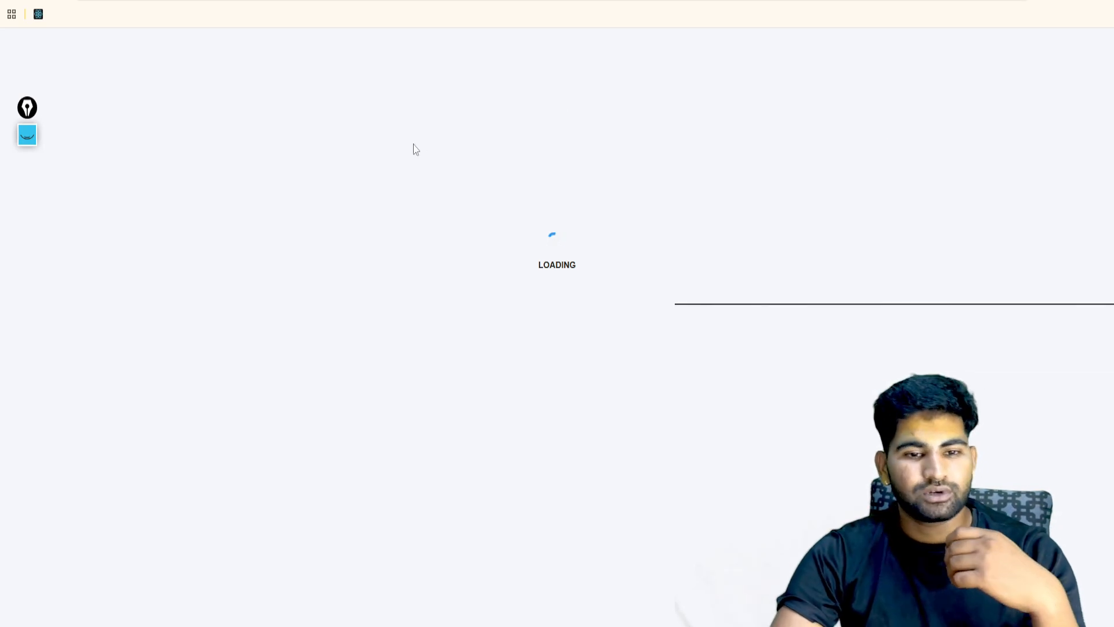
left_click(315, 276)
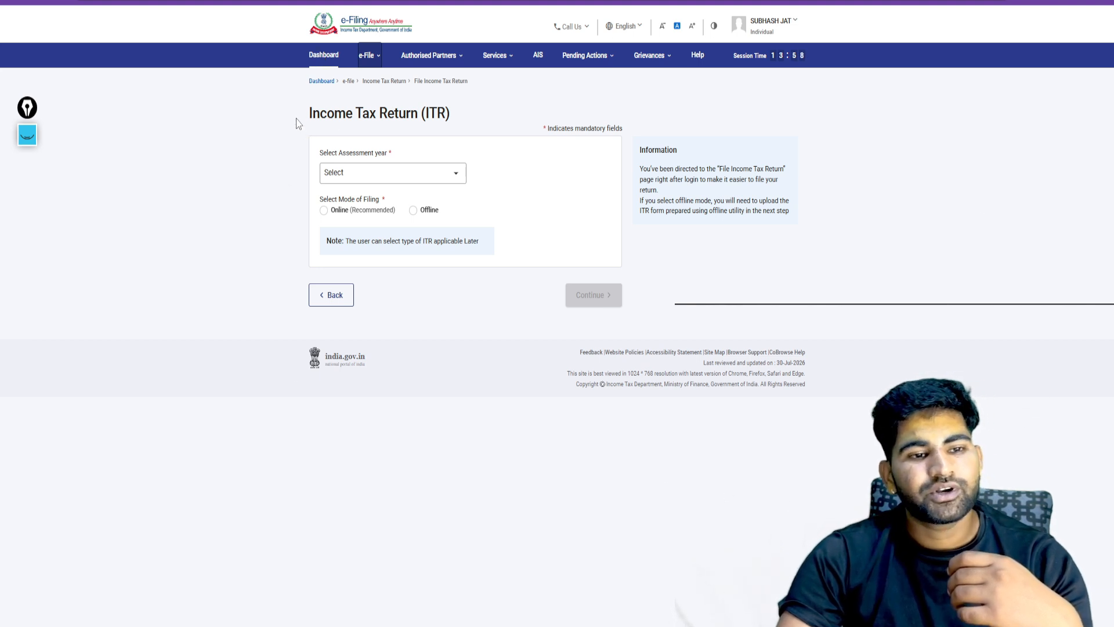
left_click_drag(296, 119, 456, 132)
left_click(486, 120)
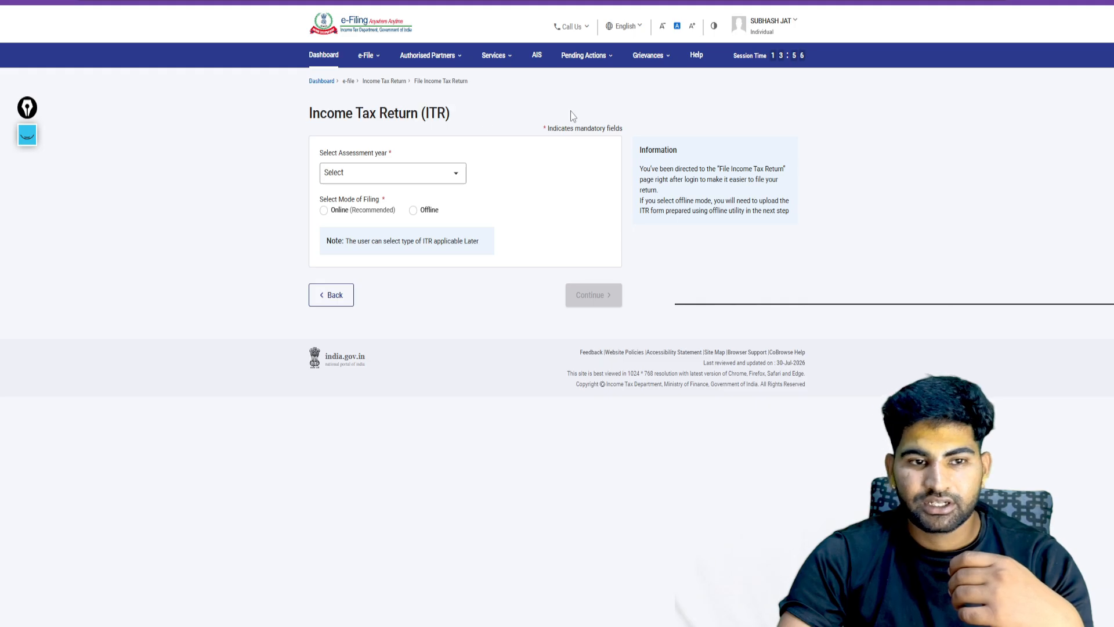
Show the drawing tools and handwrite an underlined 26AS beside the Income Tax Return form
left_click(23, 141)
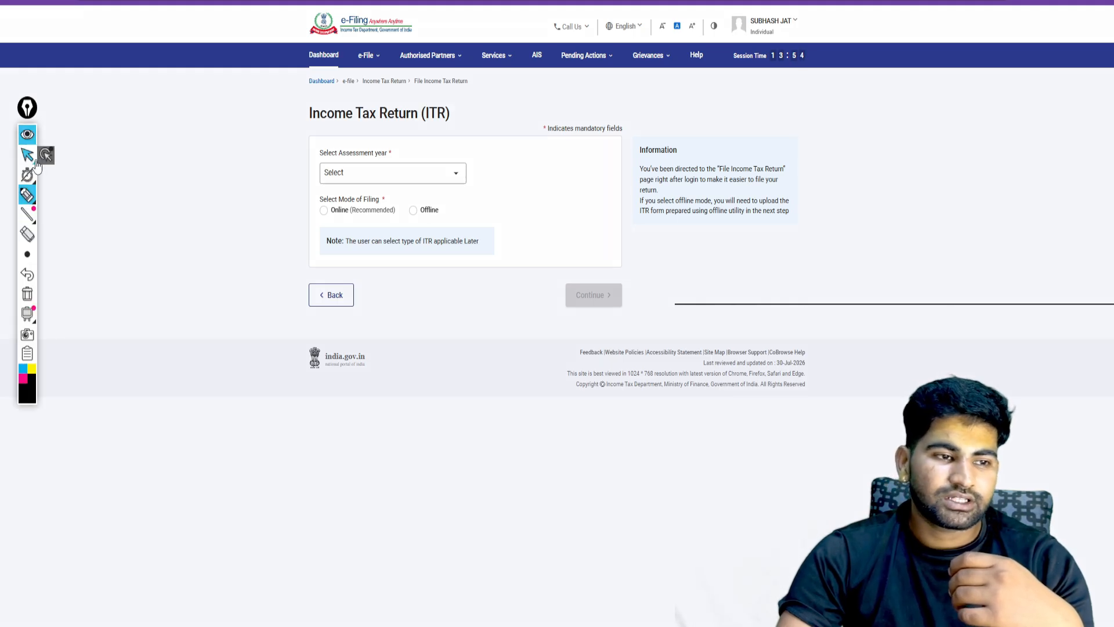
mouse_move(33, 199)
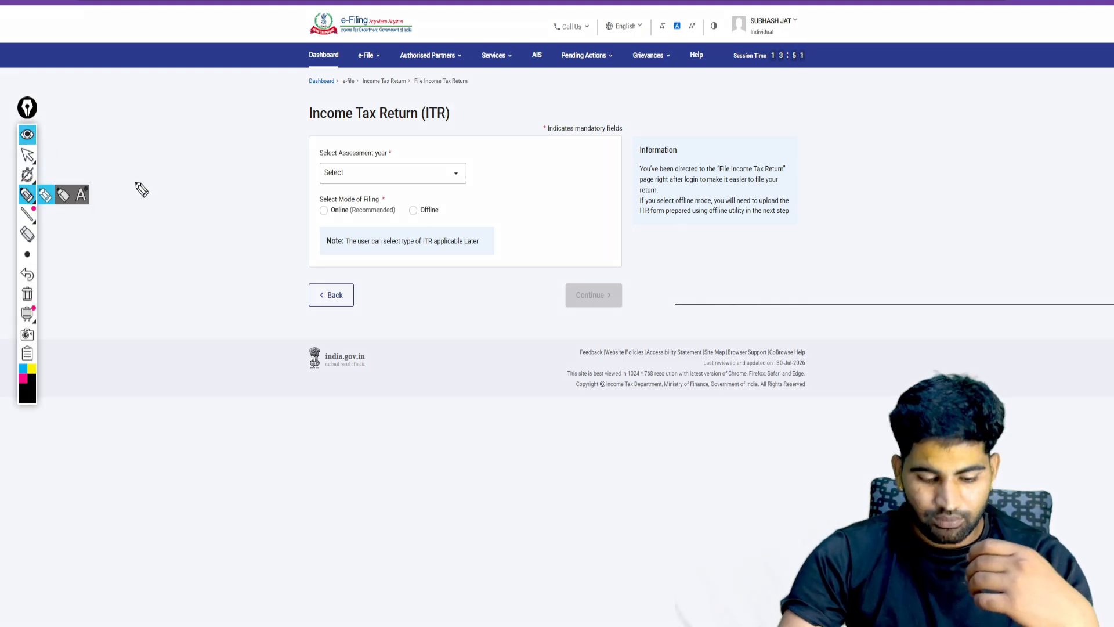
mouse_move(139, 145)
left_mouse_down()
mouse_move(147, 177)
mouse_move(169, 172)
left_mouse_up()
left_click_drag(183, 127, 177, 157)
mouse_move(197, 158)
left_mouse_down()
mouse_move(208, 122)
mouse_move(221, 152)
left_mouse_up()
left_click_drag(197, 142, 225, 139)
left_click_drag(120, 220, 278, 138)
Handwrite a double-underlined TDS below 26AS and draw a curved arrow from 26AS to it
mouse_move(153, 213)
left_mouse_down()
mouse_move(180, 206)
mouse_move(174, 235)
left_mouse_up()
mouse_move(189, 206)
left_mouse_down()
mouse_move(215, 218)
mouse_move(200, 234)
left_mouse_up()
left_click_drag(231, 191, 237, 198)
left_click_drag(153, 275, 225, 254)
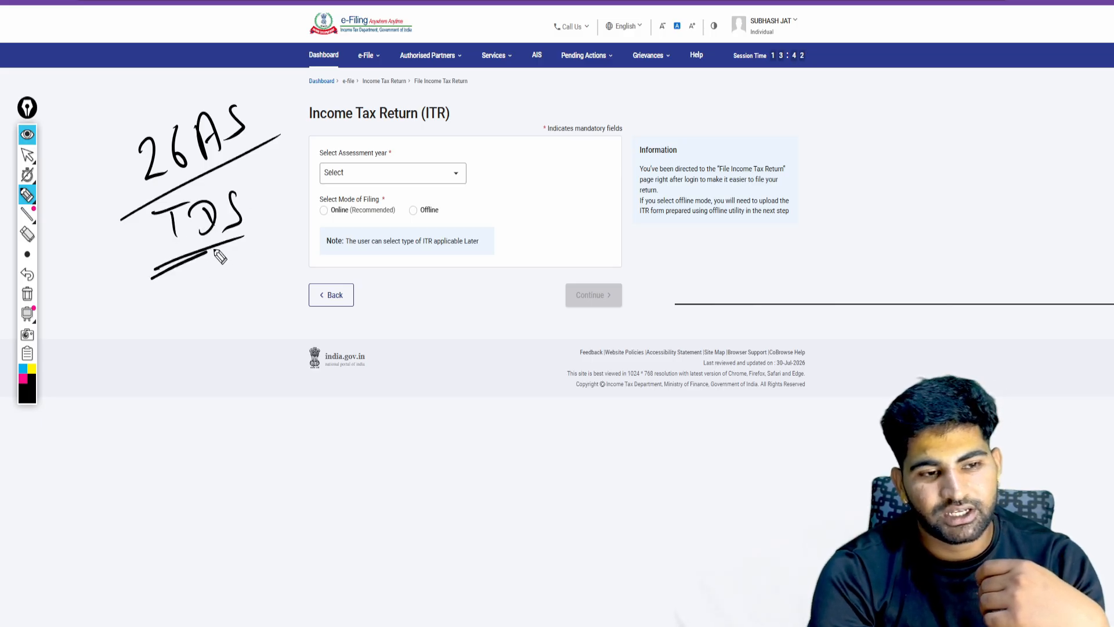
mouse_move(86, 150)
left_mouse_down()
mouse_move(77, 229)
mouse_move(133, 268)
left_mouse_up()
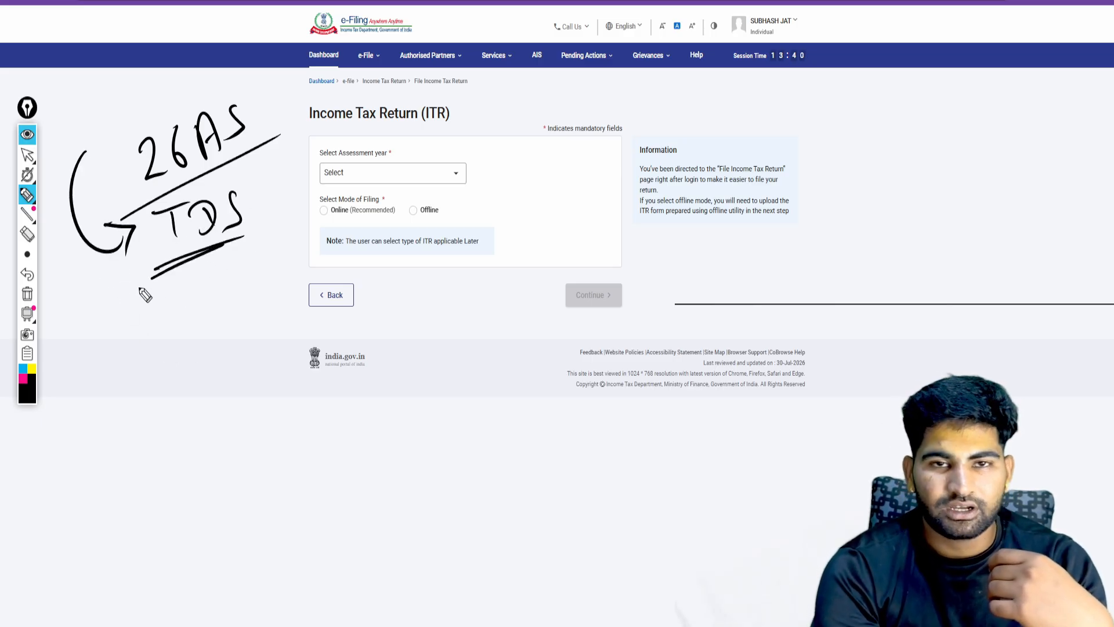
left_click_drag(222, 246, 244, 237)
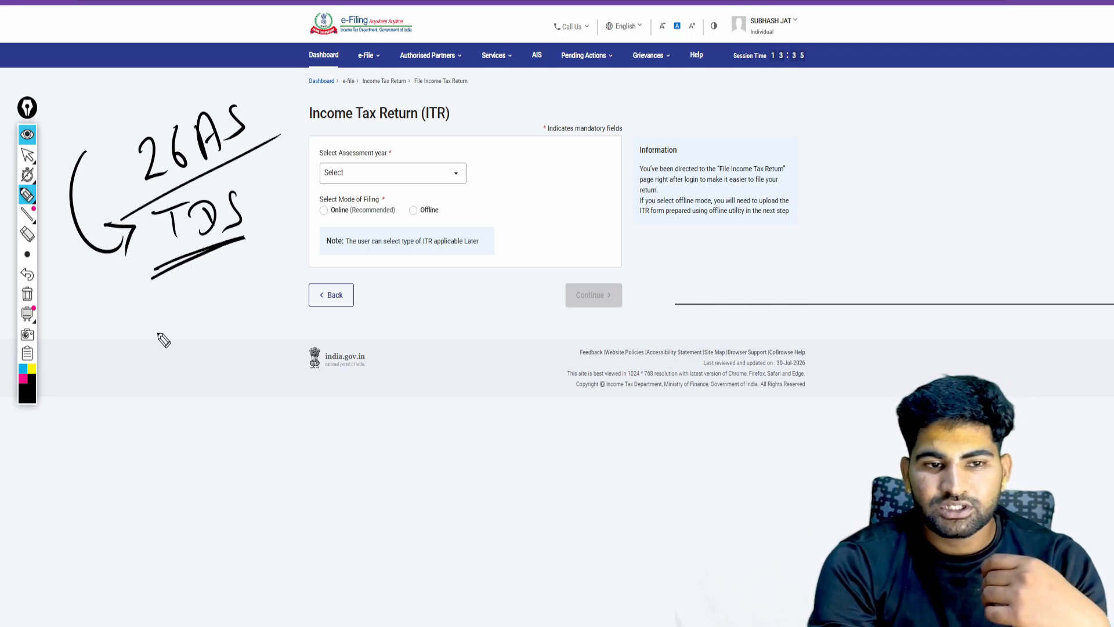
Handwrite AIS and TIS on two lines below TDS
mouse_move(144, 355)
left_mouse_down()
mouse_move(192, 351)
mouse_move(197, 308)
mouse_move(229, 335)
mouse_move(201, 341)
left_mouse_up()
mouse_move(134, 405)
left_mouse_down()
mouse_move(173, 394)
mouse_move(158, 442)
left_mouse_up()
left_click_drag(196, 386, 199, 433)
left_click_drag(186, 433, 204, 406)
mouse_move(235, 370)
left_mouse_down()
mouse_move(236, 390)
mouse_move(208, 430)
left_mouse_up()
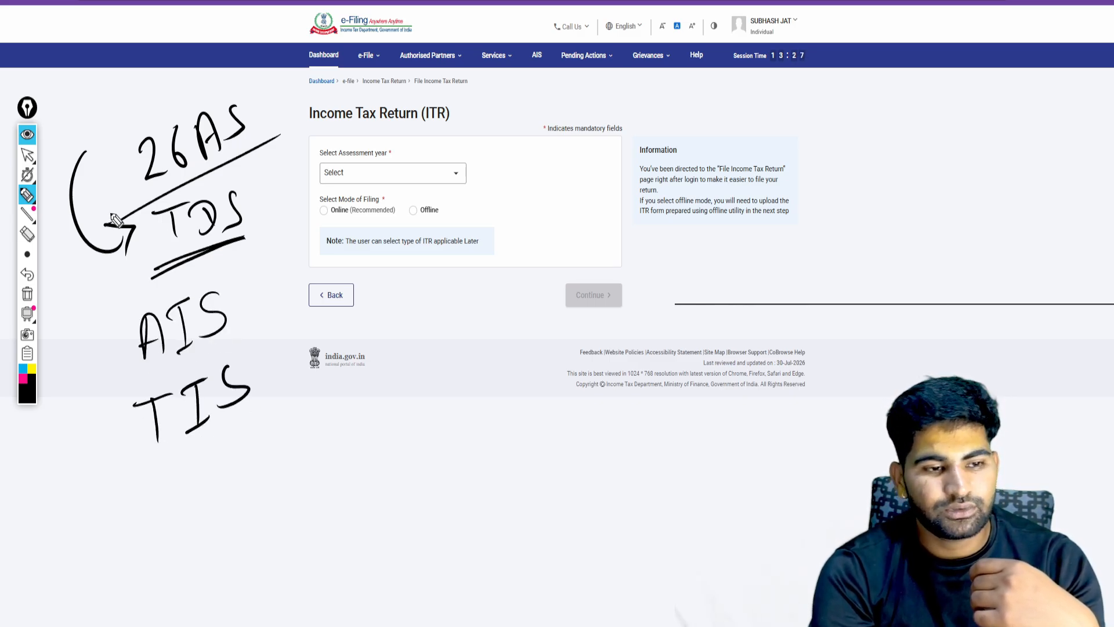
Clear the handwriting and open the Compliance Portal's AIS view with the TIS and AIS statements for F.Y. 2025-26
left_click(25, 294)
left_click(28, 135)
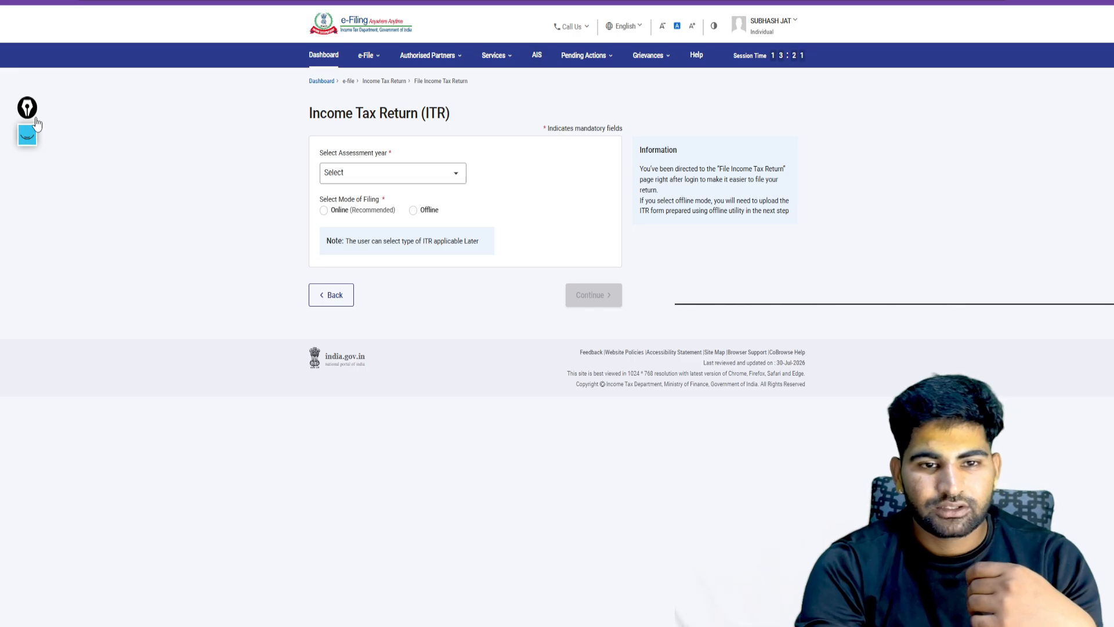
left_click(27, 135)
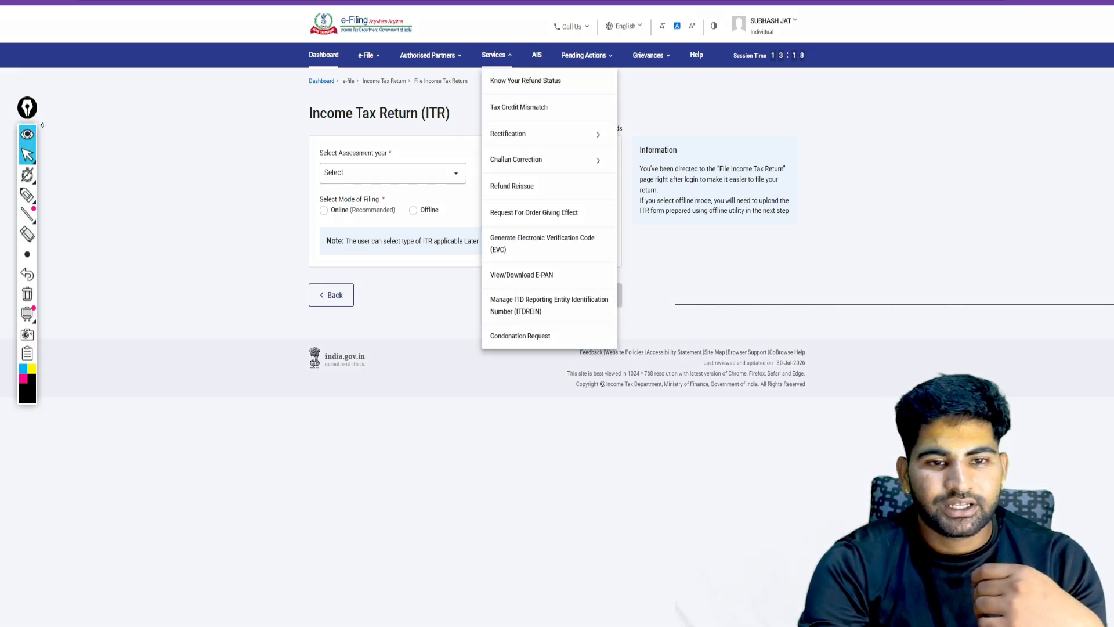
left_click(549, 81)
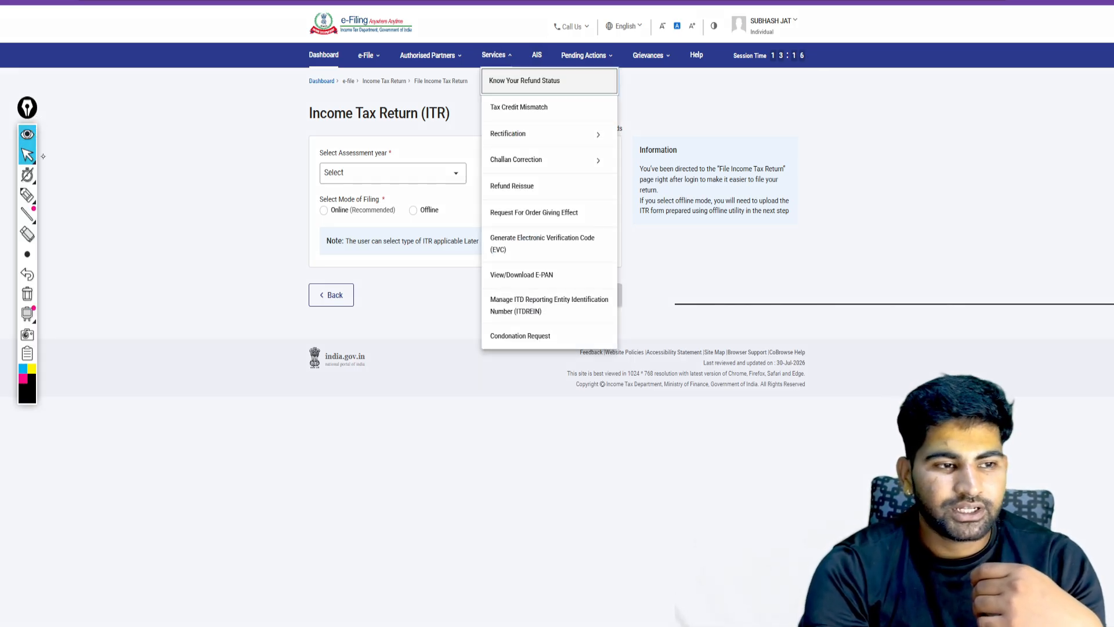
left_click(27, 134)
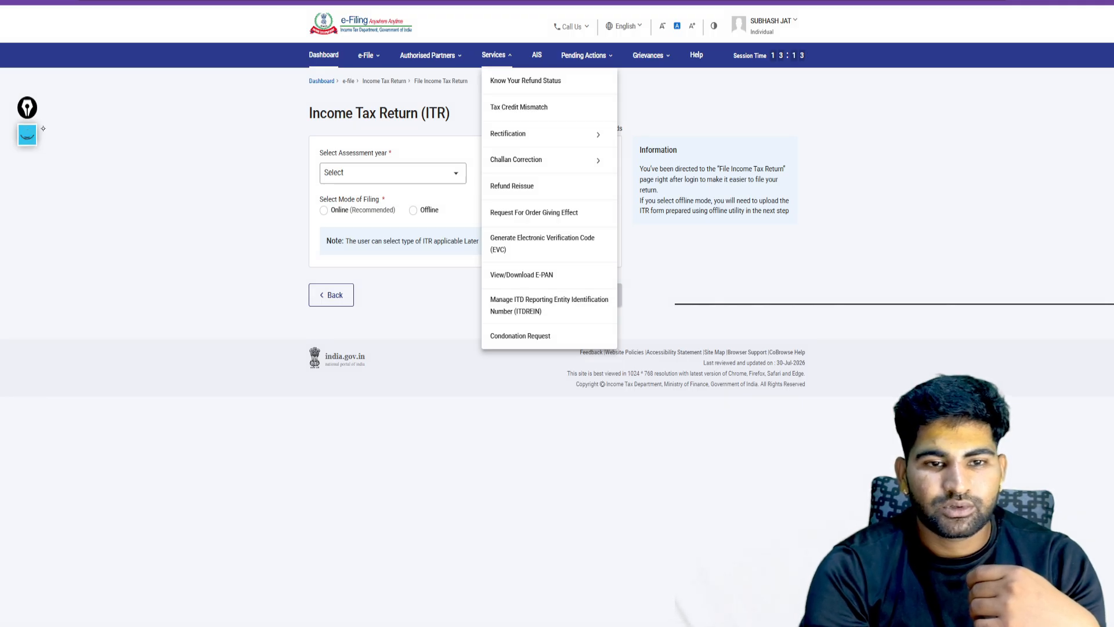
left_click(541, 61)
left_click(541, 63)
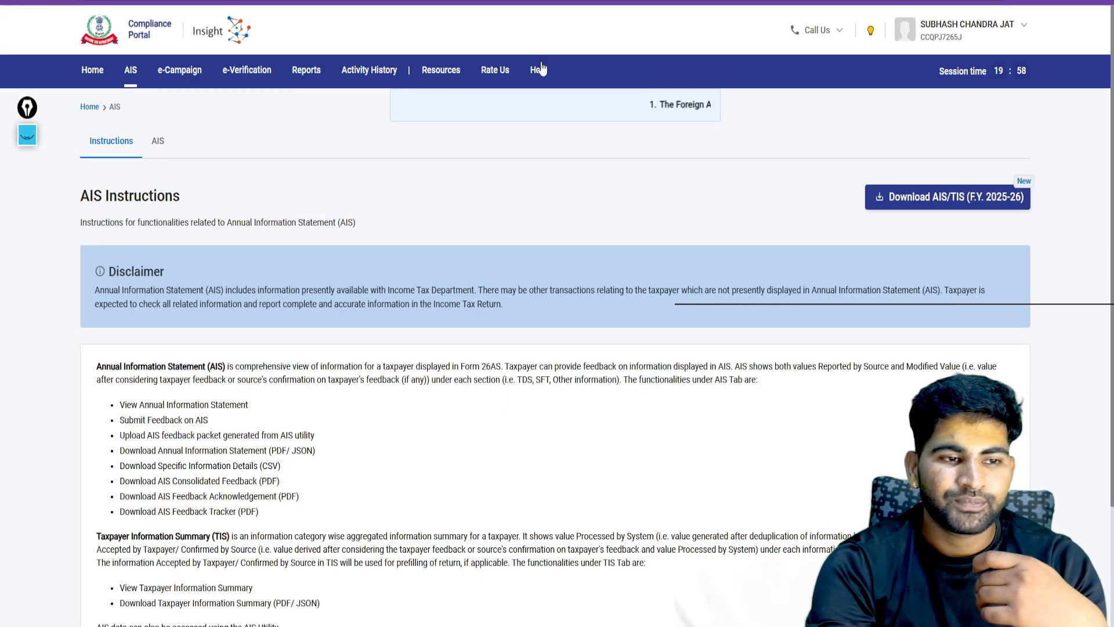
left_click(165, 140)
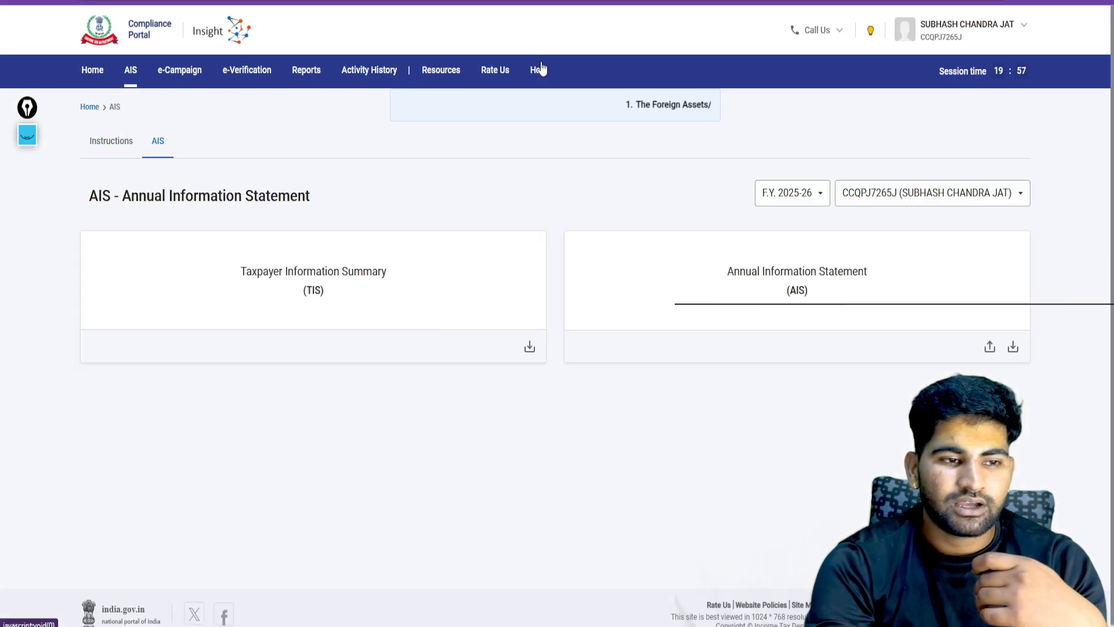
Handwrite a circled 2 beside the Annual Information Statement heading
left_click(29, 142)
left_click(28, 195)
left_click_drag(371, 194, 389, 216)
left_click_drag(376, 168, 382, 170)
Draw a curved arrow up to each of the TIS and AIS cards and a bracket line below linking them
mouse_move(280, 397)
left_mouse_down()
mouse_move(348, 389)
mouse_move(358, 314)
left_mouse_up()
mouse_move(319, 346)
left_mouse_down()
mouse_move(358, 313)
mouse_move(372, 354)
left_mouse_up()
mouse_move(701, 379)
left_mouse_down()
mouse_move(733, 398)
mouse_move(764, 303)
left_mouse_up()
mouse_move(741, 325)
left_mouse_down()
mouse_move(765, 302)
mouse_move(792, 344)
left_mouse_up()
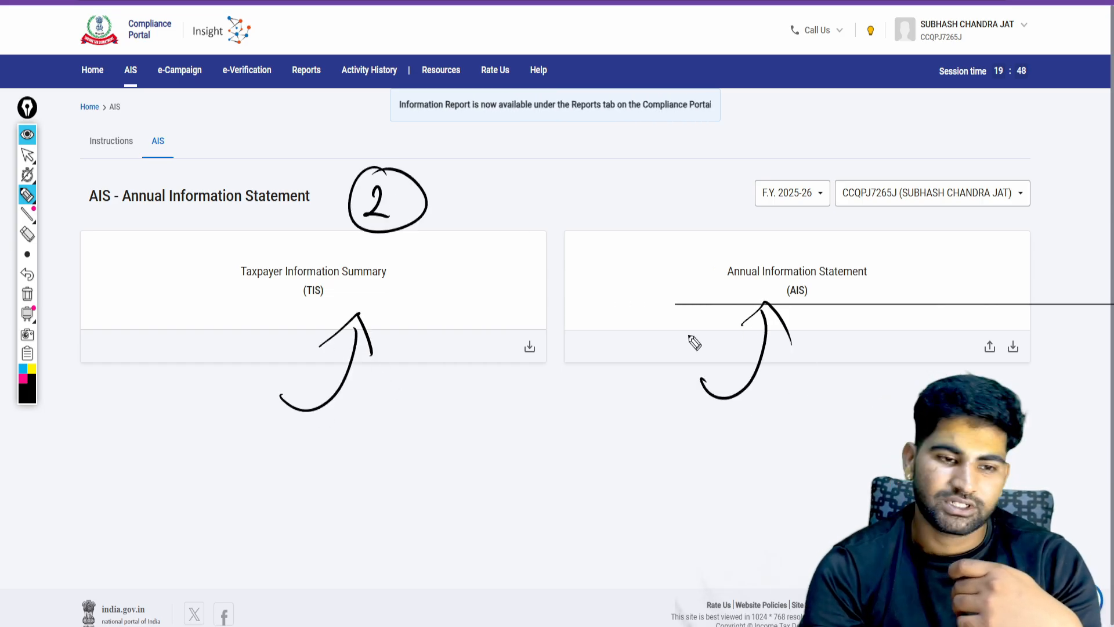
mouse_move(343, 413)
left_mouse_down()
mouse_move(470, 455)
mouse_move(610, 369)
left_mouse_up()
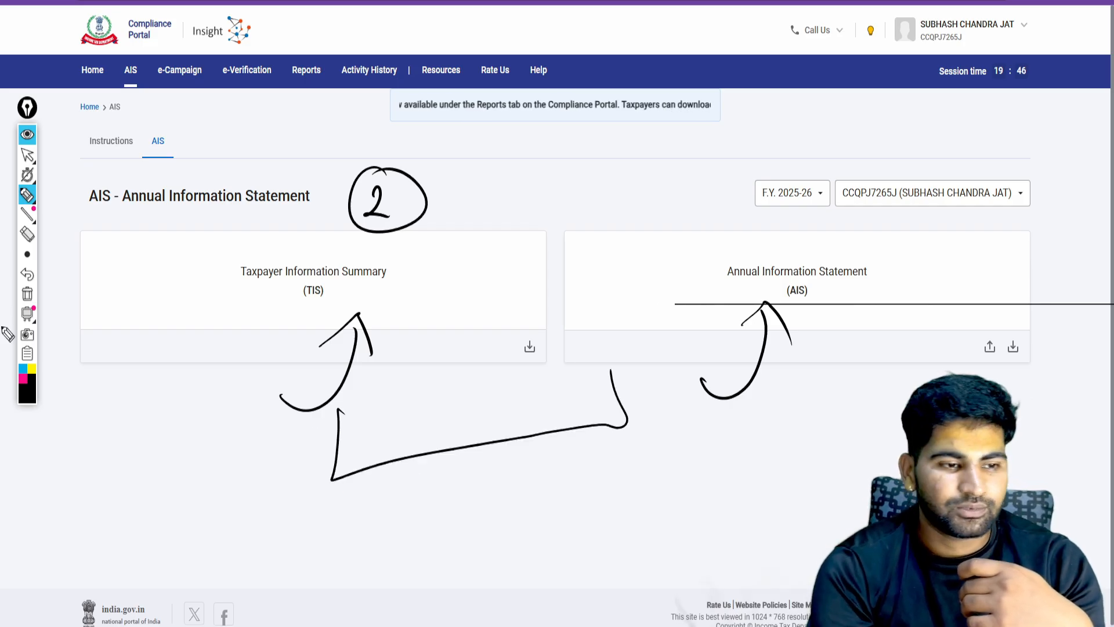
Clear the drawings and switch back to the e-Filing portal's Income Tax Return page
left_click(28, 294)
left_click(27, 155)
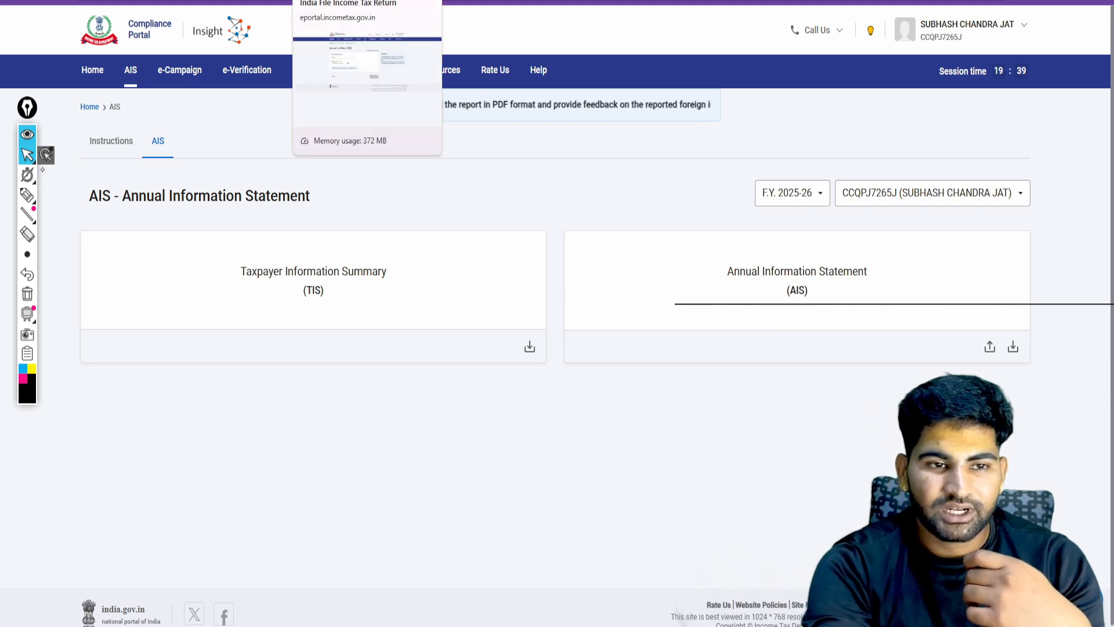
left_click(366, 1)
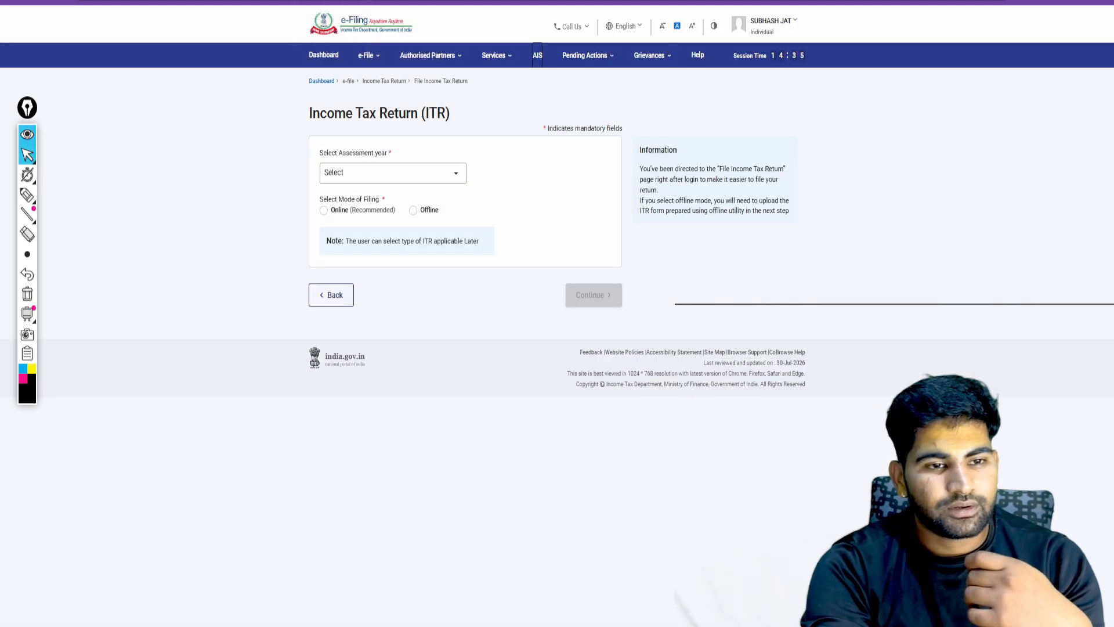
Show the e-File options for income tax returns and select 2026-27 (Current A.Y.) as the assessment year
left_click(369, 55)
mouse_move(424, 81)
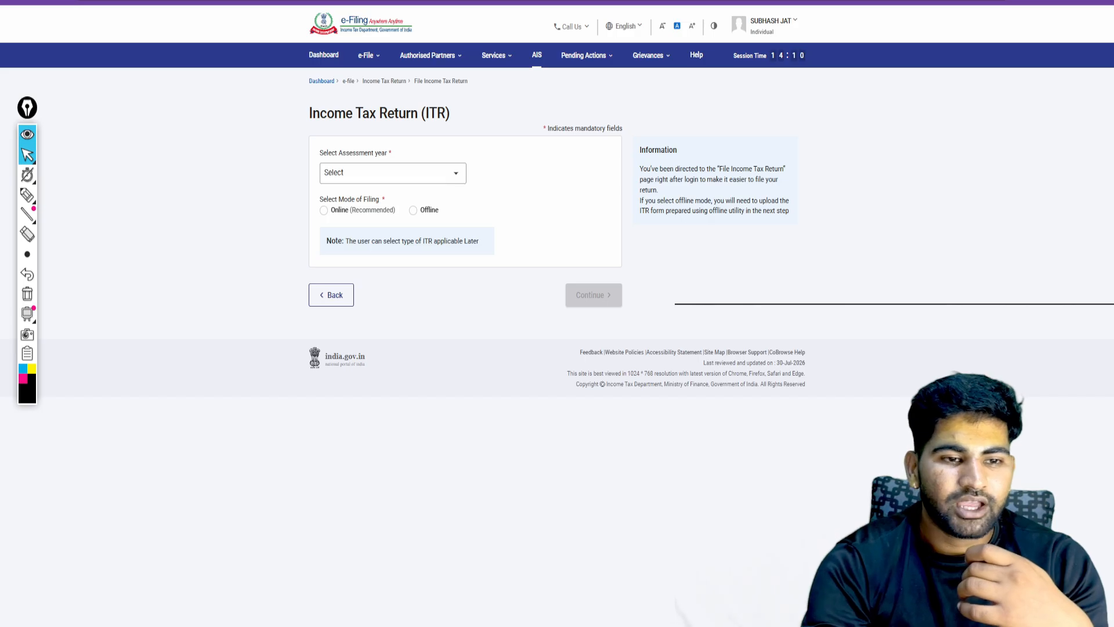
left_click(393, 173)
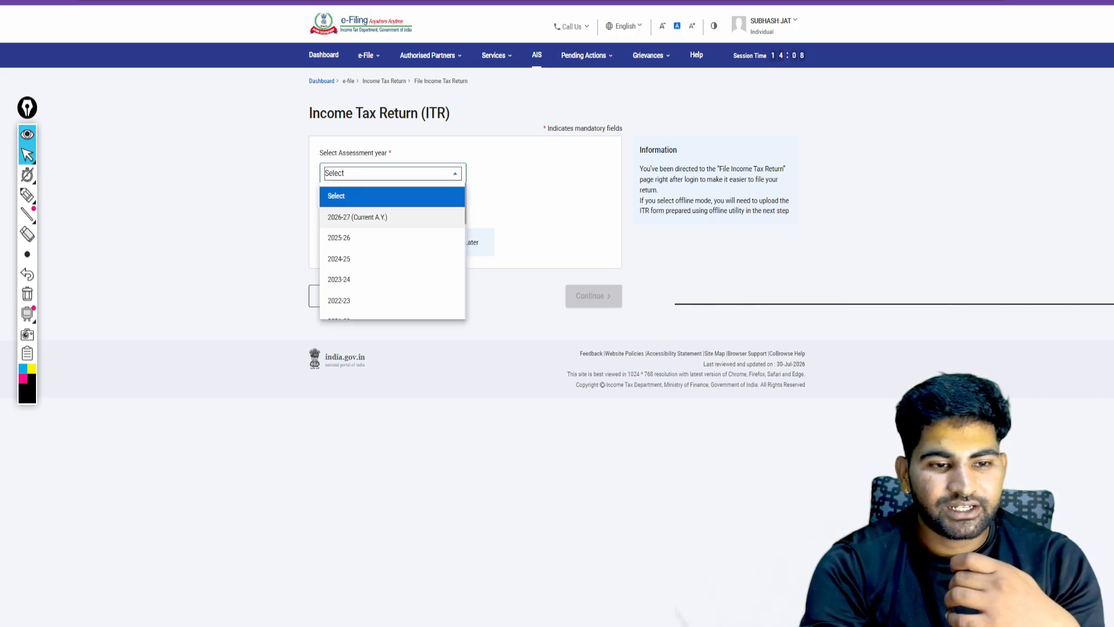
left_click(356, 217)
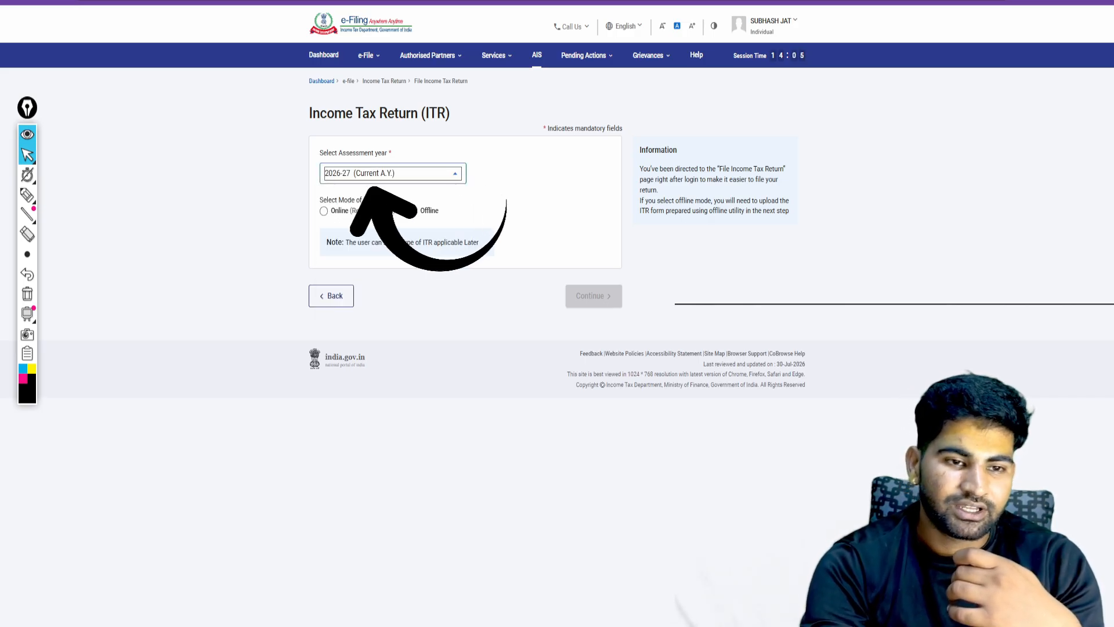
Handwrite 2025 - 26 above the form and draw a bracket beneath it joining the two years
left_click(28, 195)
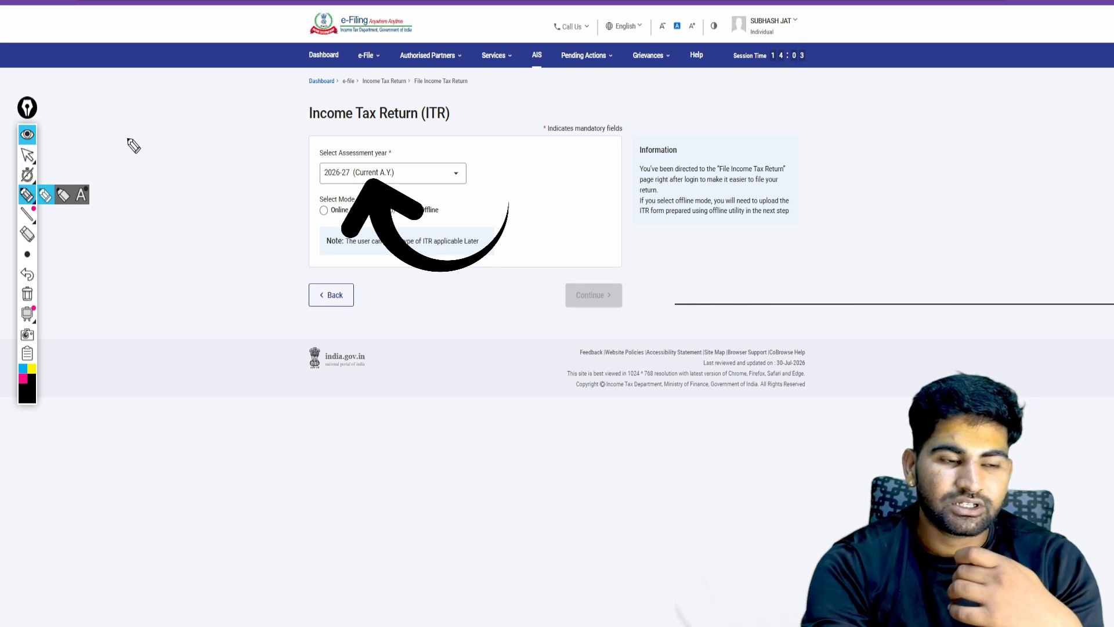
left_click_drag(498, 106, 517, 138)
left_click_drag(528, 115, 528, 125)
left_click_drag(542, 94, 560, 121)
left_click_drag(578, 84, 563, 125)
left_click_drag(637, 105, 710, 108)
left_click_drag(730, 67, 734, 100)
mouse_move(539, 145)
left_mouse_down()
mouse_move(558, 192)
mouse_move(719, 141)
mouse_move(713, 119)
left_mouse_up()
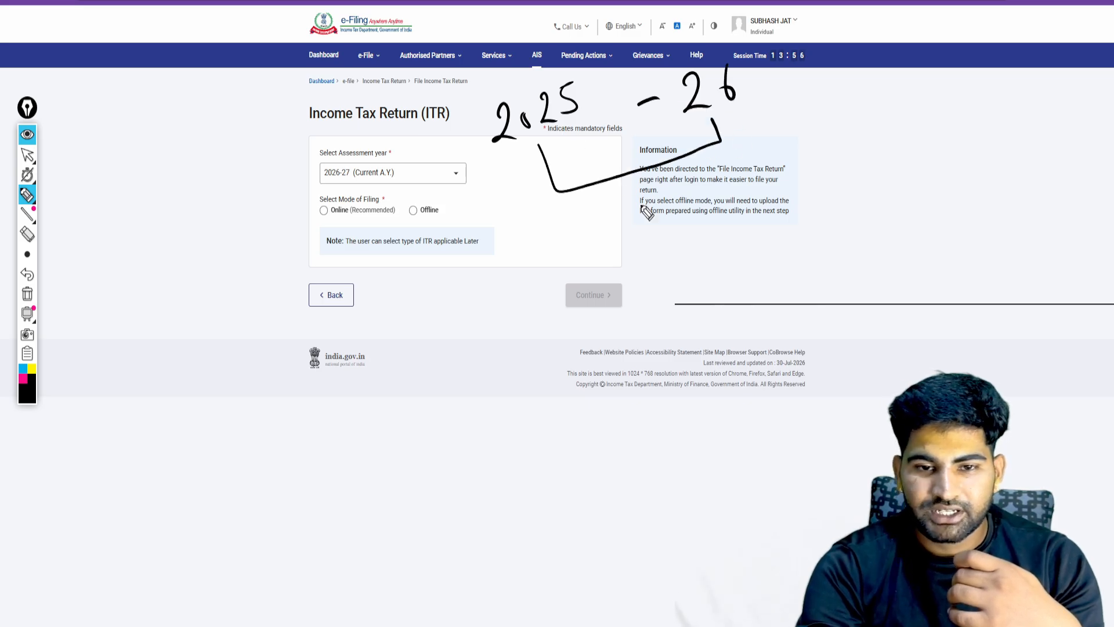
Handwrite 1 and 31 below the year bracket and join them with a second bracket underneath
mouse_move(555, 224)
left_mouse_down()
mouse_move(559, 249)
mouse_move(574, 248)
left_mouse_up()
mouse_move(678, 235)
left_mouse_down()
mouse_move(708, 244)
mouse_move(704, 256)
left_mouse_up()
left_click_drag(730, 224, 732, 254)
mouse_move(566, 271)
left_mouse_down()
mouse_move(705, 293)
mouse_move(718, 272)
left_mouse_up()
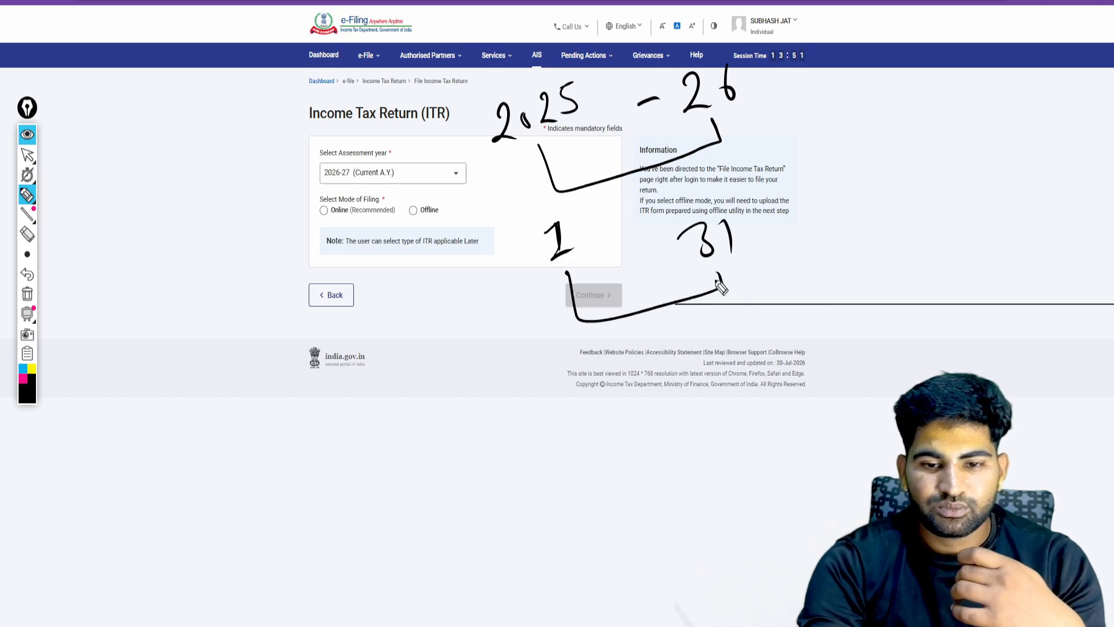
With the handwriting cleared, choose Online as the filing mode and resume the saved ITR-3 draft for A.Y. 2026-27
left_click(28, 295)
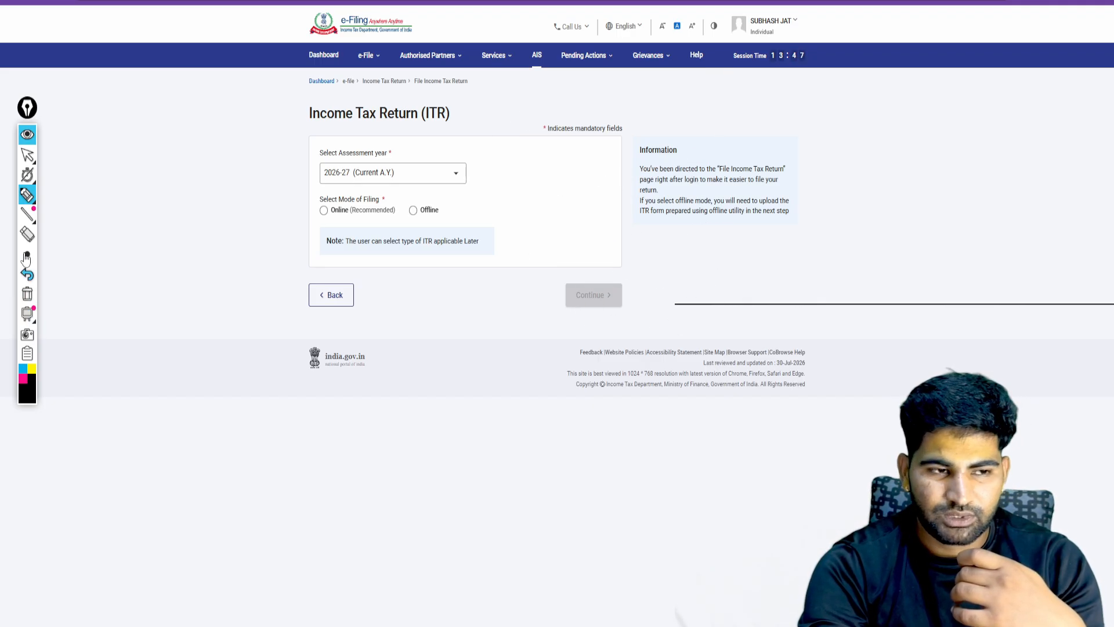
left_click(28, 156)
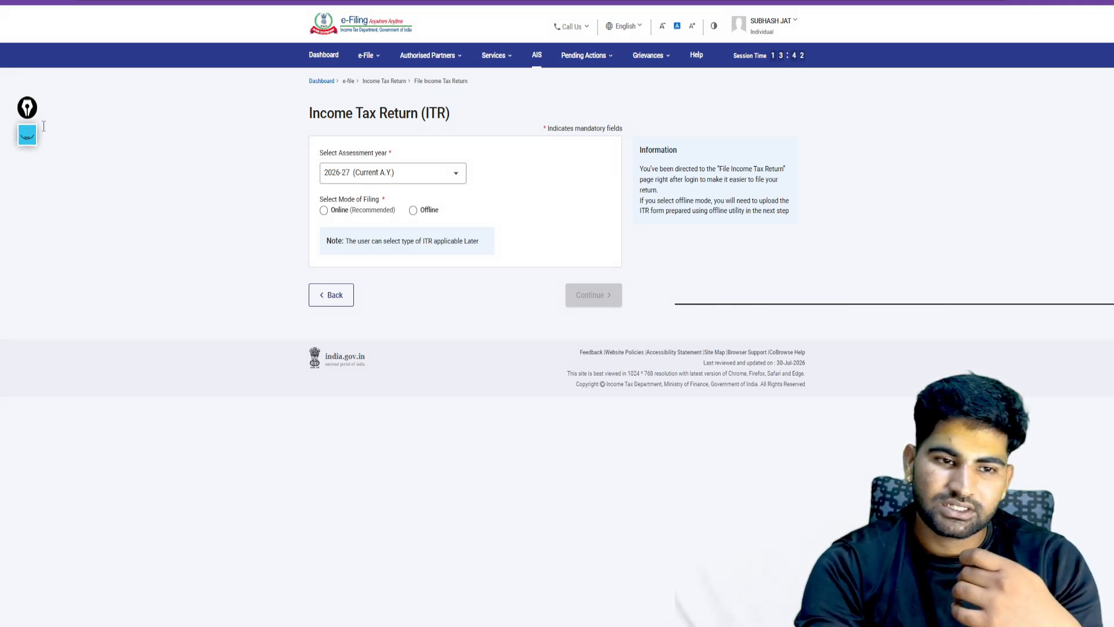
left_click(324, 210)
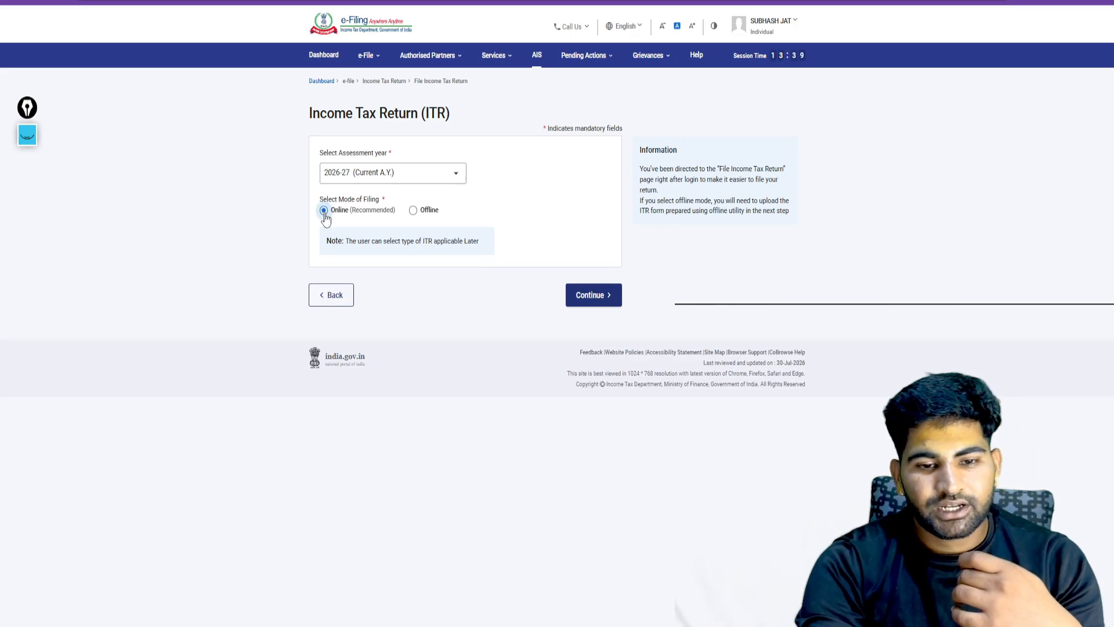
key("Return")
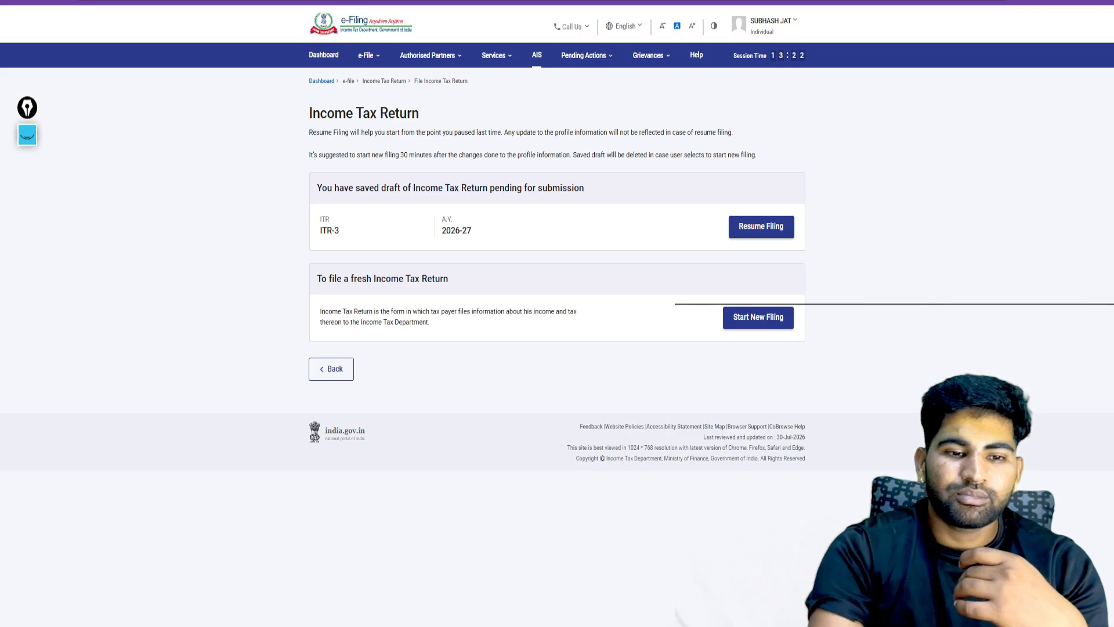
left_click(760, 226)
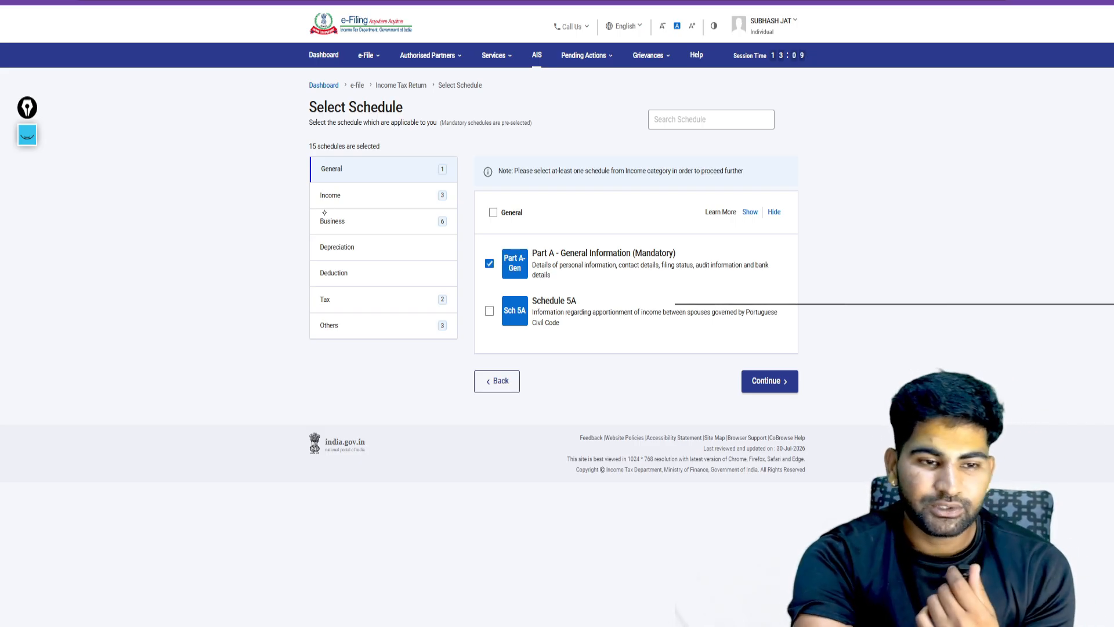
Draw a tick and a circle around the checkbox of Part A - General Information (Mandatory)
left_click(26, 136)
left_click(27, 195)
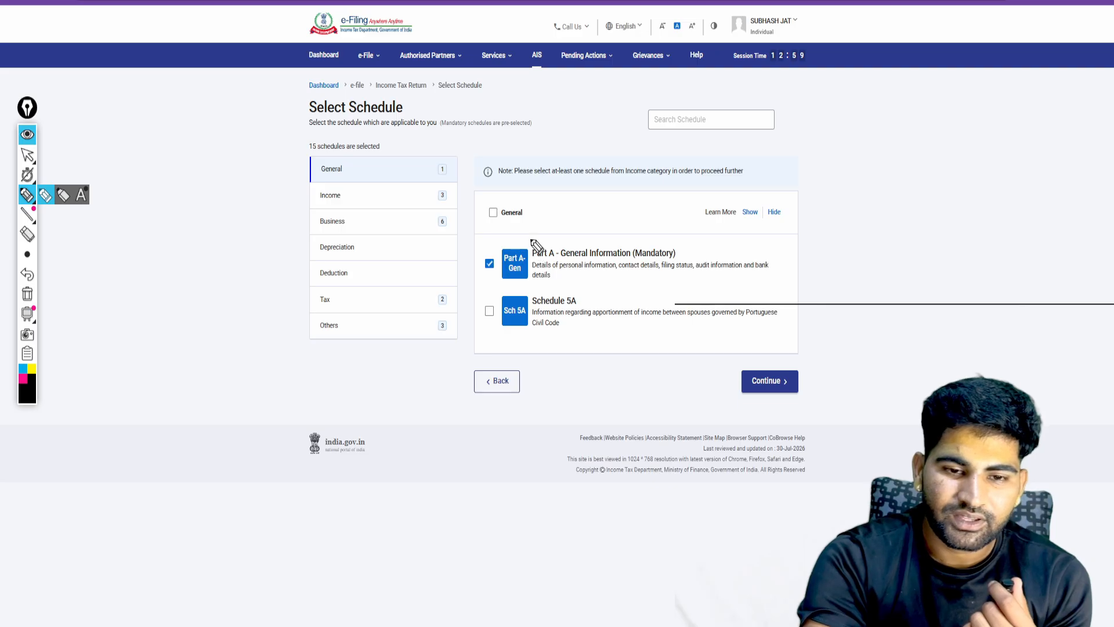
left_click_drag(477, 257, 509, 242)
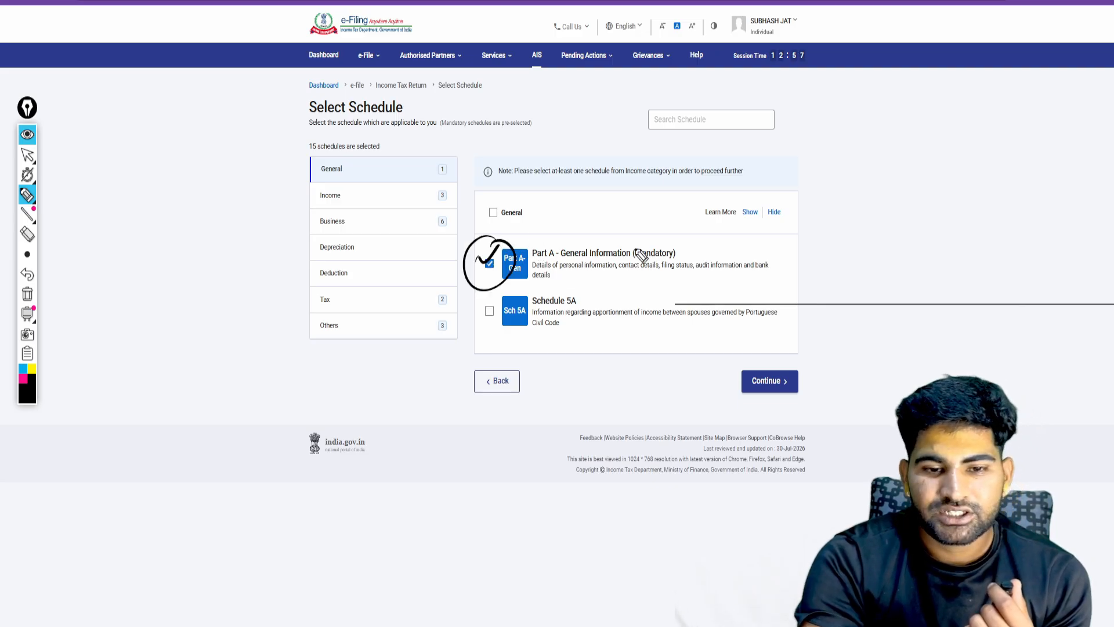
Open the Income schedules, clear the drawn mark and review the list from Schedule Salary down to Schedule TR
left_click(28, 154)
left_click(367, 195)
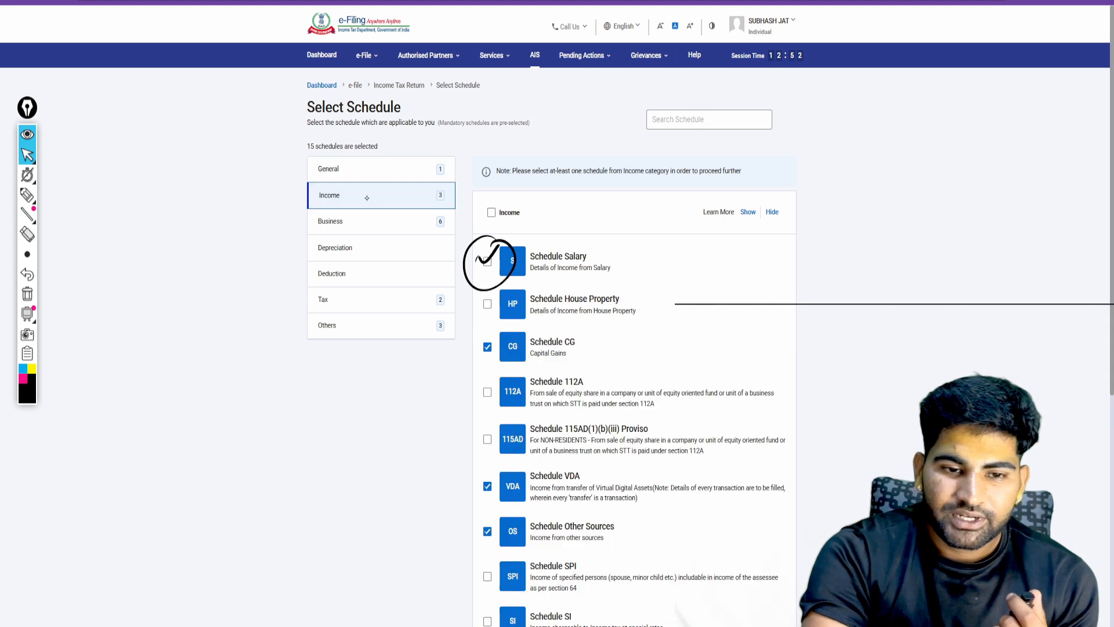
left_click(27, 297)
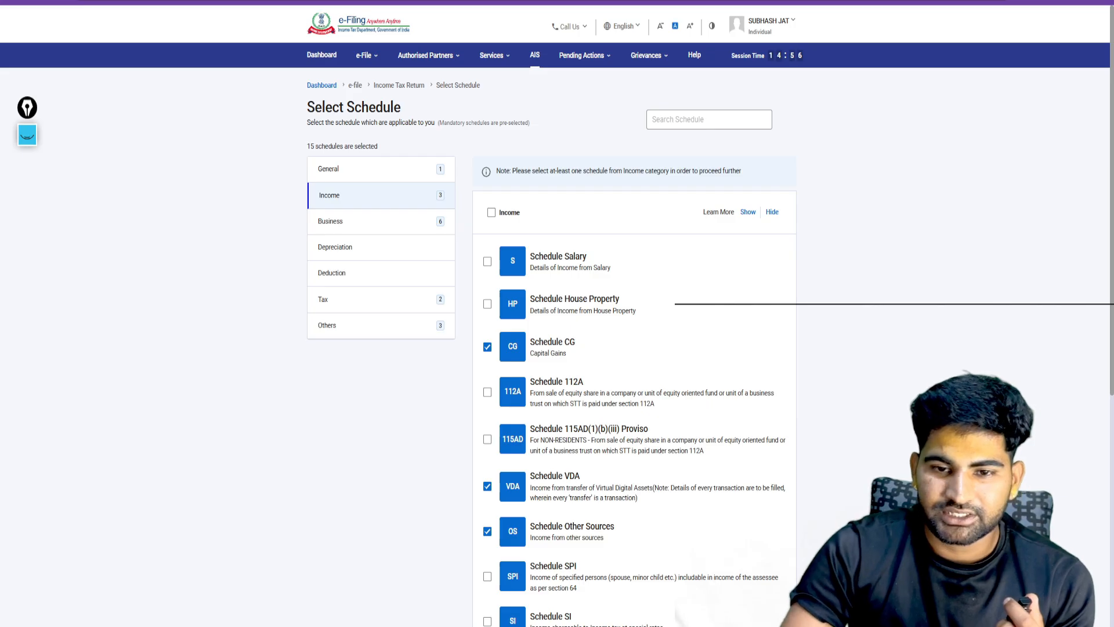
scroll(134, 203, "down", 3)
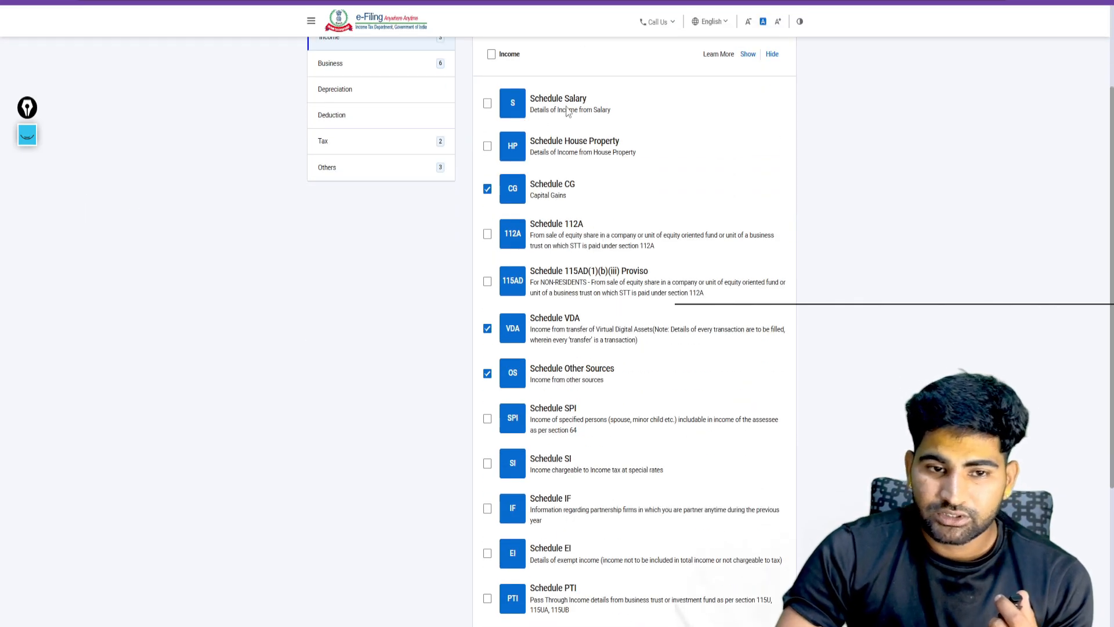
left_click(487, 104)
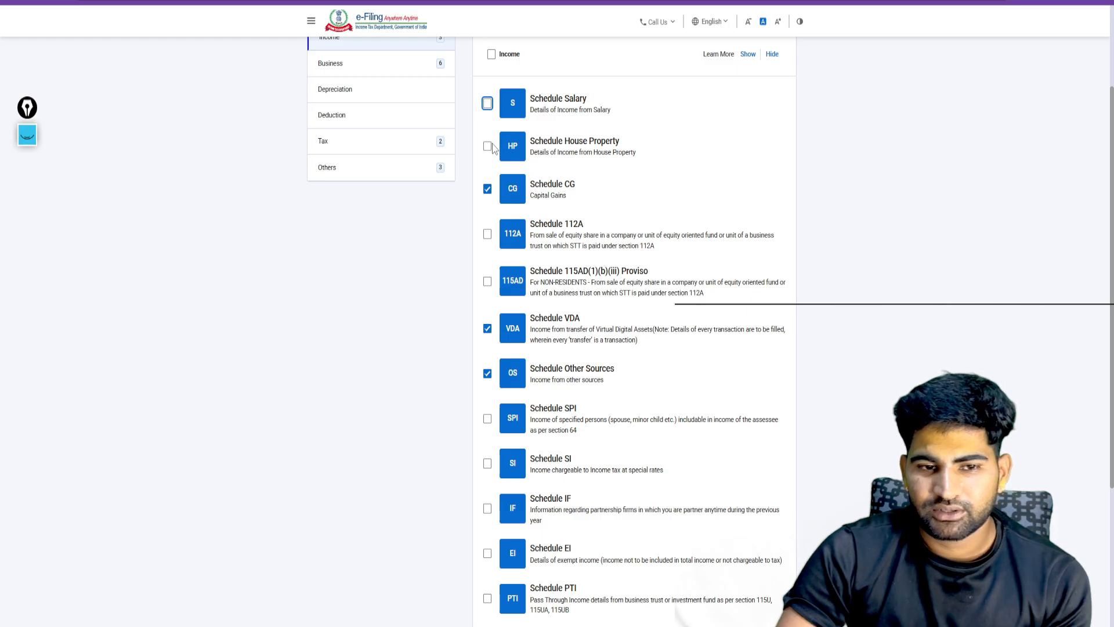
scroll(619, 194, "down", 1)
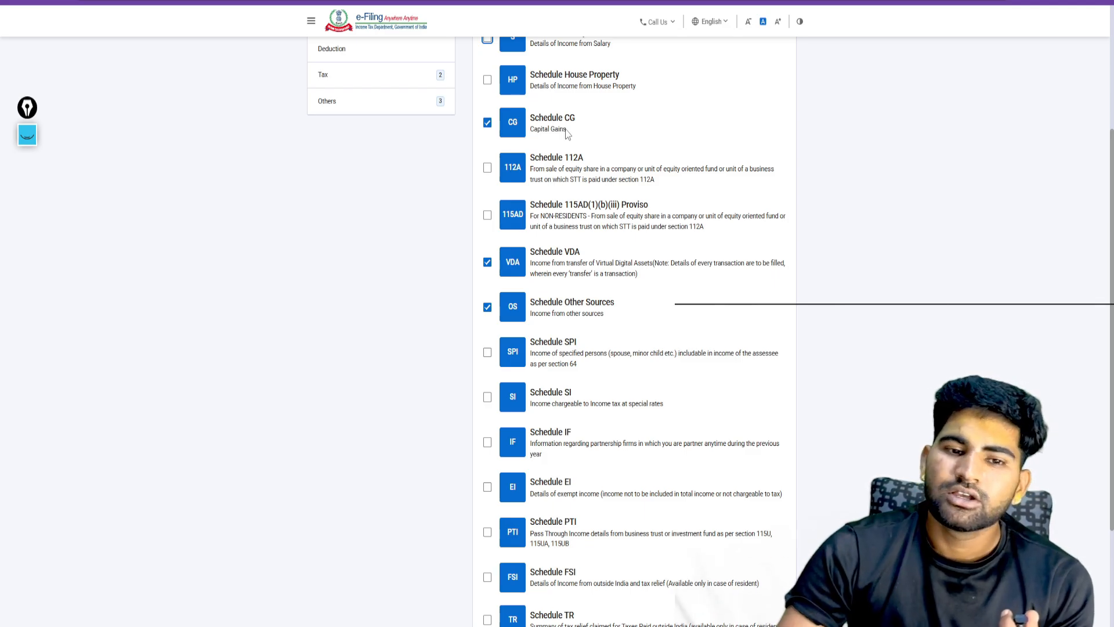
scroll(559, 142, "down", 2)
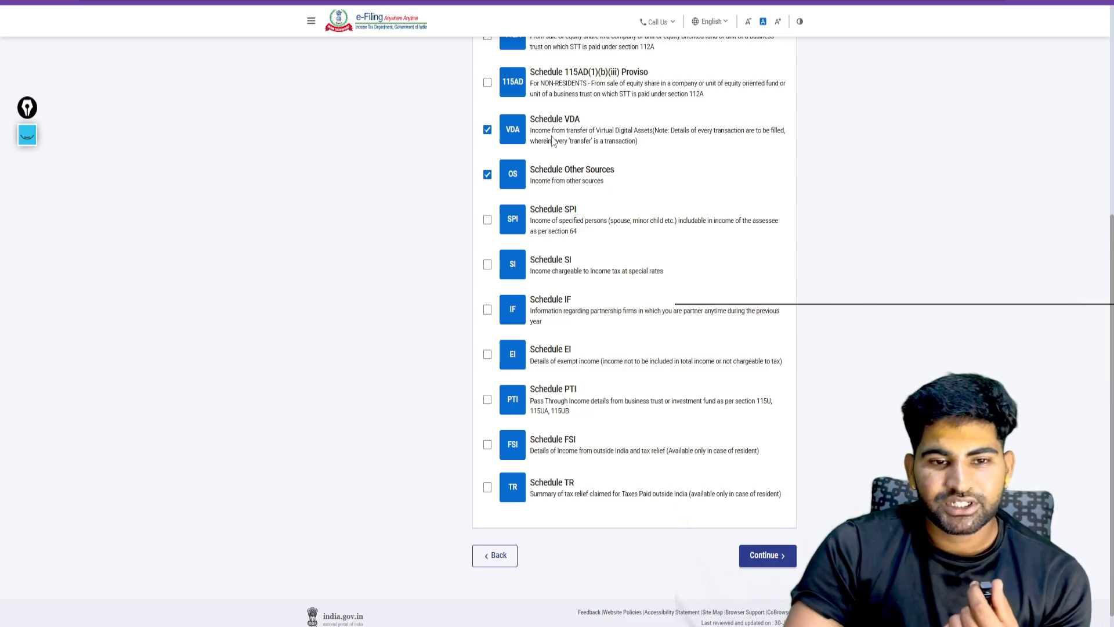
Handwrite Spot in the blank area beside Schedule VDA and draw a rising arrow with a doubled shaft beneath it
left_click(27, 139)
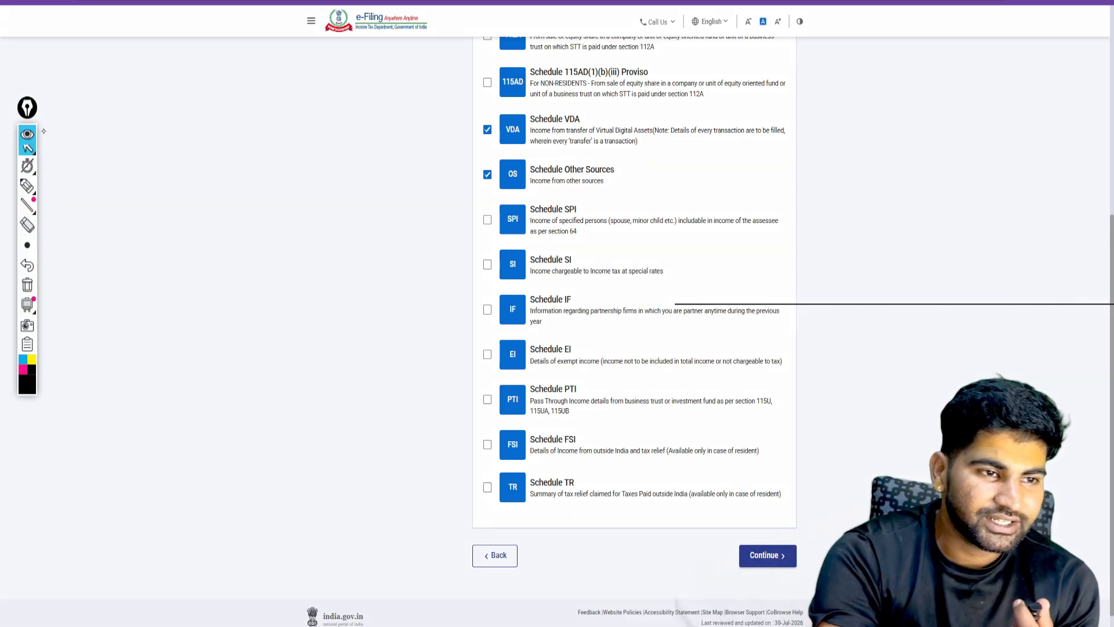
left_click(27, 194)
left_click_drag(245, 164, 239, 205)
mouse_move(261, 179)
left_mouse_down()
mouse_move(278, 209)
mouse_move(294, 185)
left_mouse_up()
left_click_drag(306, 139, 312, 174)
left_click_drag(302, 160, 323, 152)
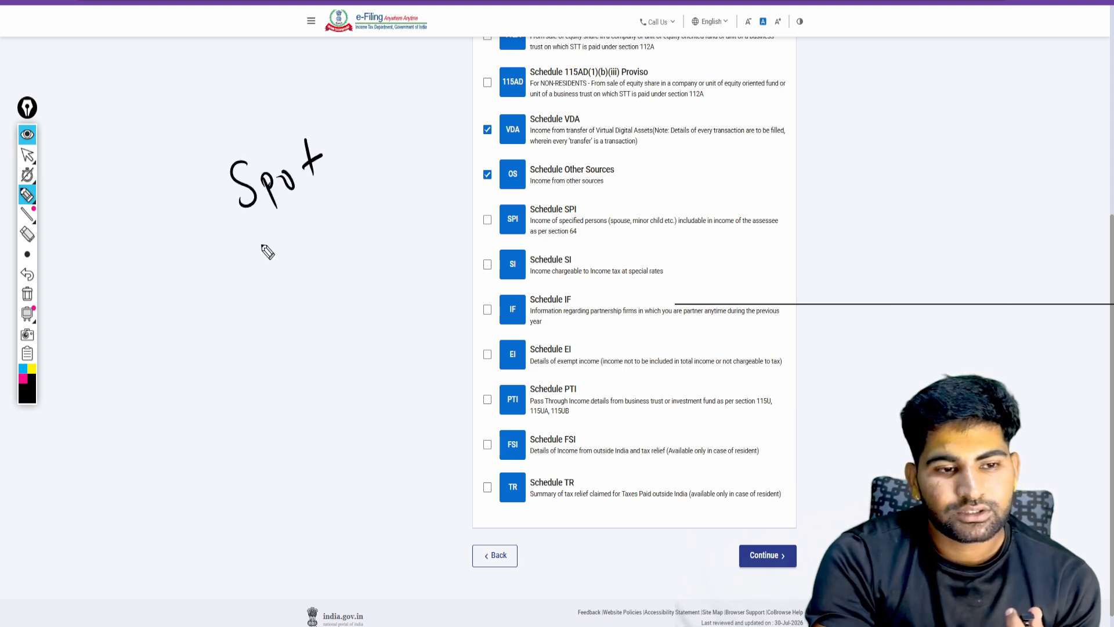
left_click_drag(230, 252, 366, 197)
left_click_drag(312, 228, 371, 208)
mouse_move(352, 190)
left_mouse_down()
mouse_move(373, 189)
mouse_move(370, 212)
left_mouse_up()
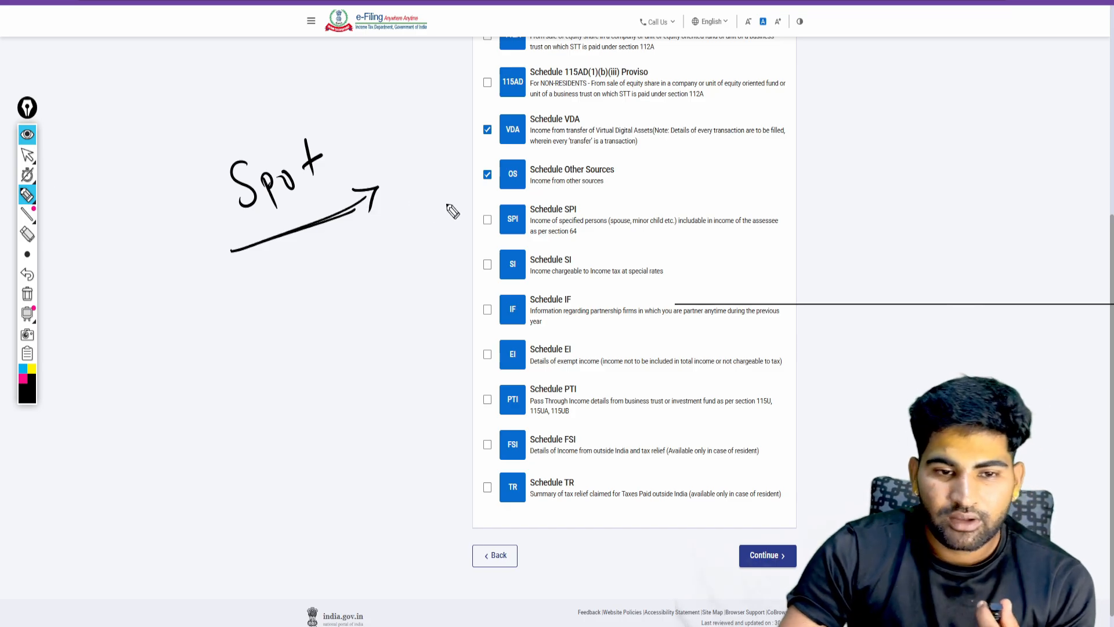
Return to the schedule categories and open the Business schedules for review
left_click(27, 155)
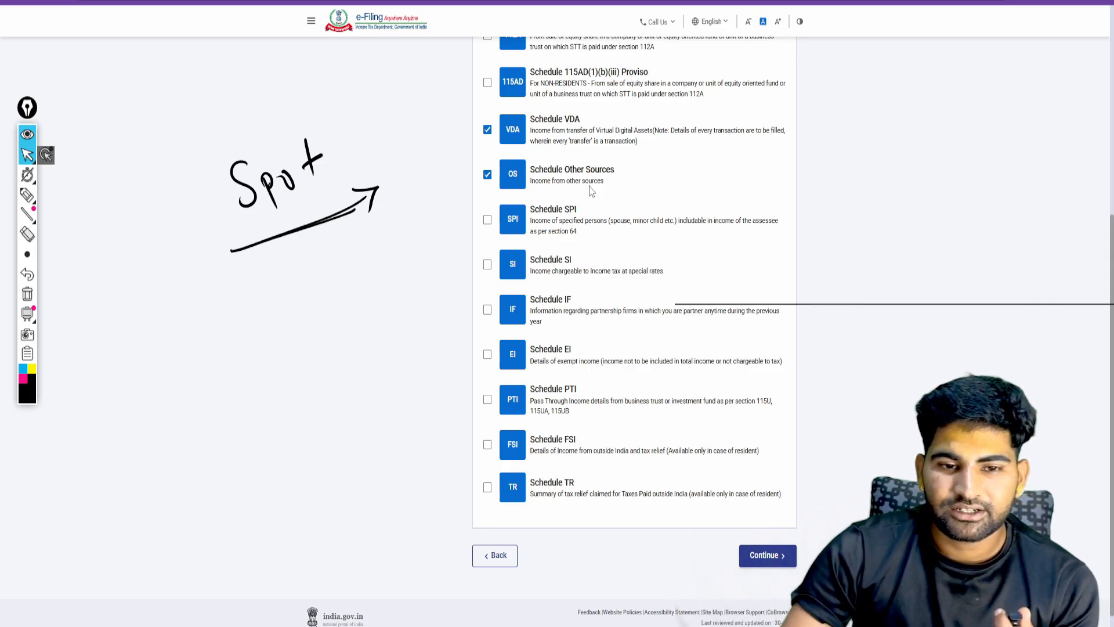
scroll(528, 171, "up", 3)
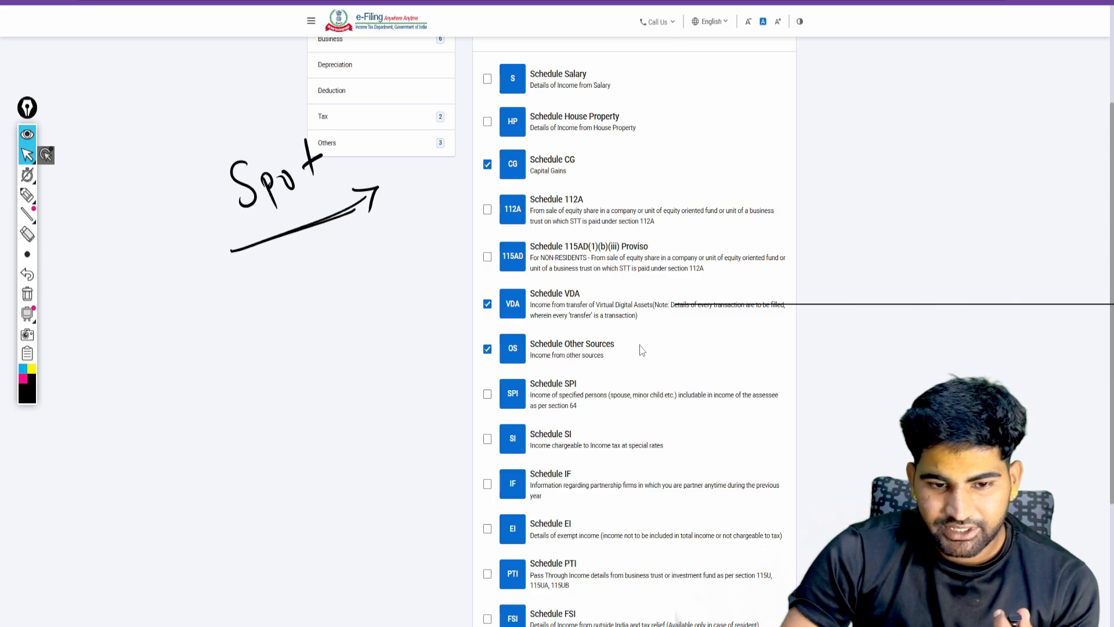
scroll(353, 116, "up", 1)
left_click(351, 110)
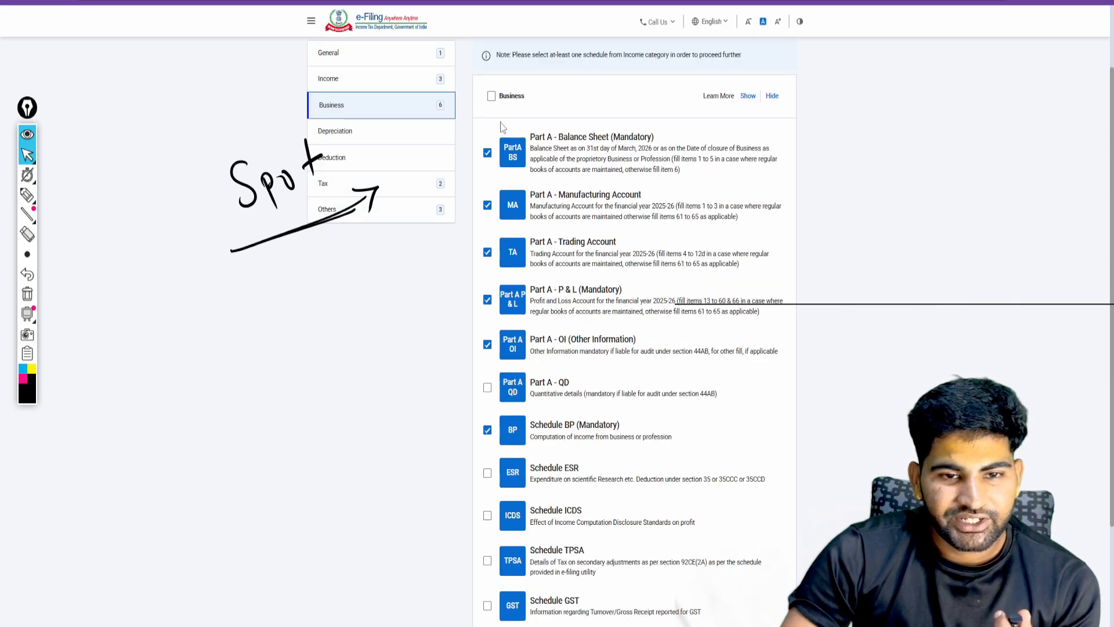
Deselect Part A - Manufacturing Account in the Business schedules
scroll(604, 118, "down", 1)
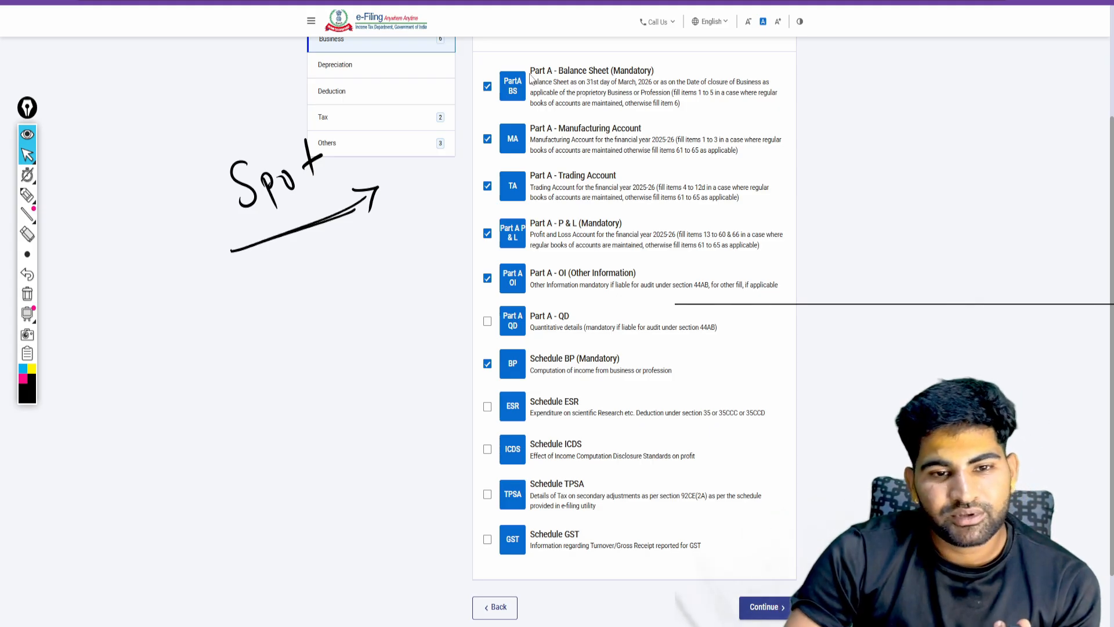
left_click(488, 139)
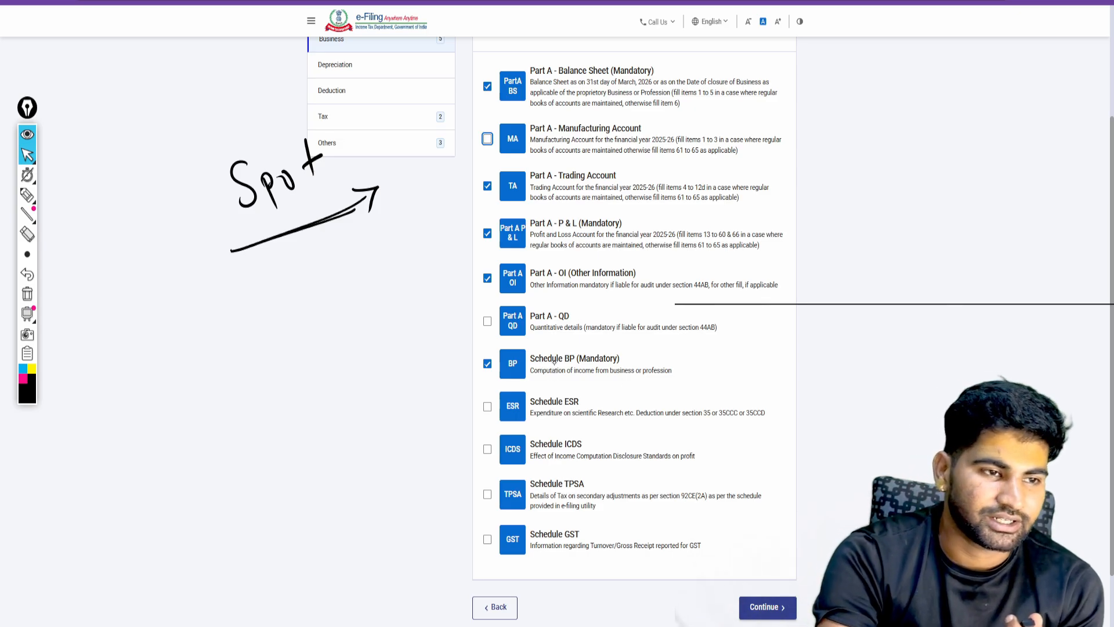
Draw pen ticks over the checkboxes of Balance Sheet, Trading Account, P & L, Part A - OI and Schedule BP
left_click(28, 195)
left_click_drag(481, 74, 507, 66)
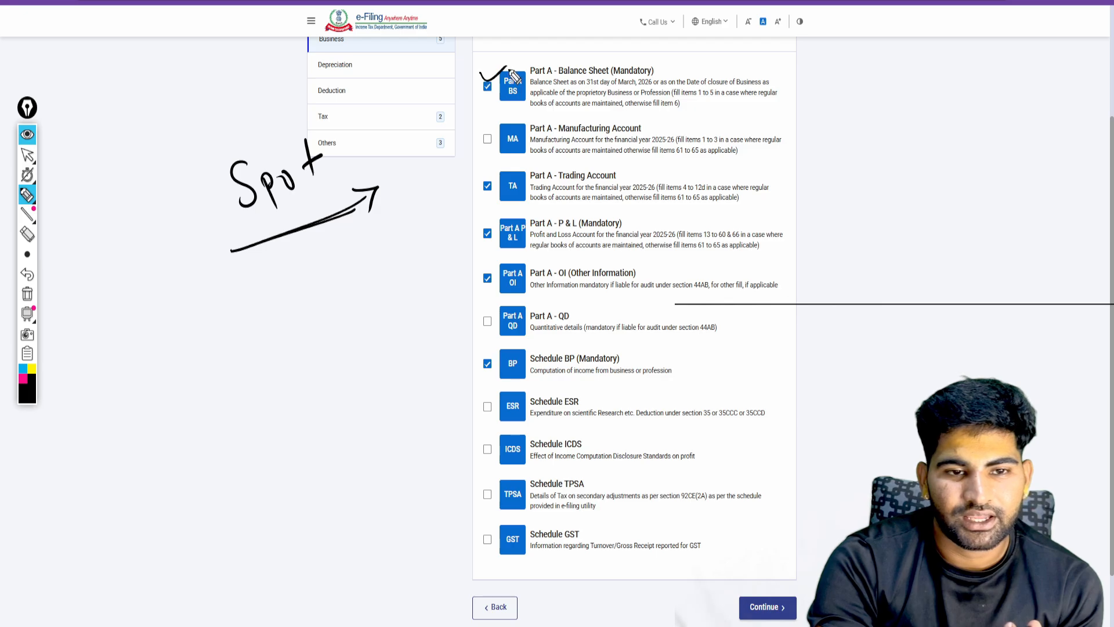
left_click_drag(478, 178, 504, 181)
left_click_drag(484, 239, 503, 220)
left_click_drag(476, 274, 503, 266)
left_click_drag(478, 362, 497, 354)
Handwrite a bracketed note in the blank area beside the Business schedules, erase all drawn marks and collapse the annotation tools
left_click_drag(834, 72, 866, 122)
mouse_move(862, 53)
left_mouse_down()
mouse_move(870, 87)
mouse_move(885, 84)
left_mouse_up()
mouse_move(920, 46)
left_mouse_down()
mouse_move(948, 54)
mouse_move(977, 41)
left_mouse_up()
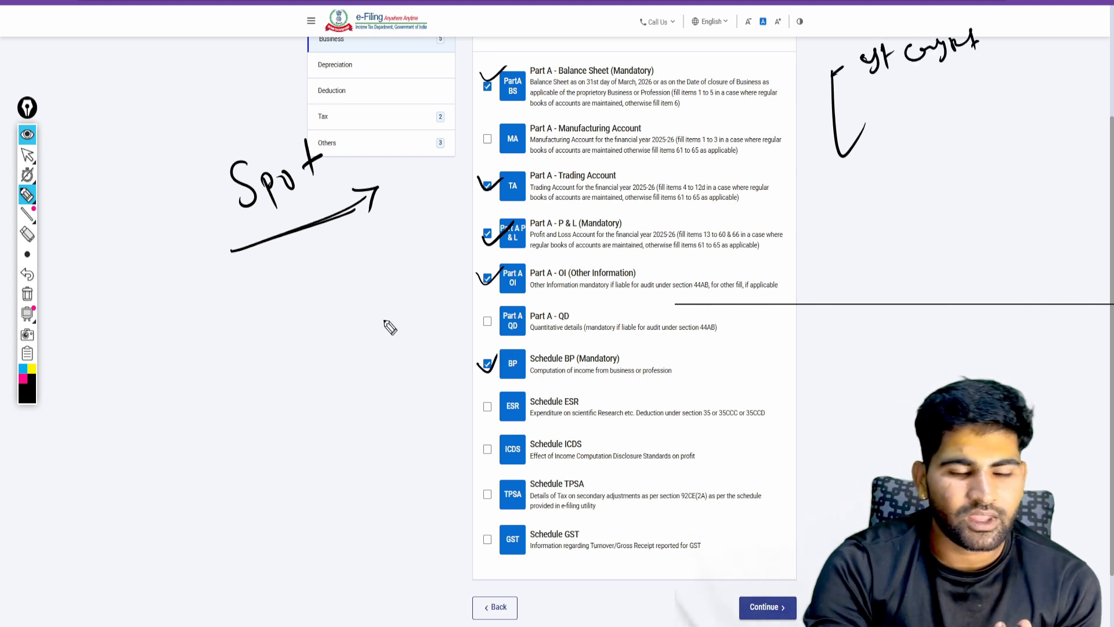
left_click(28, 294)
left_click(28, 135)
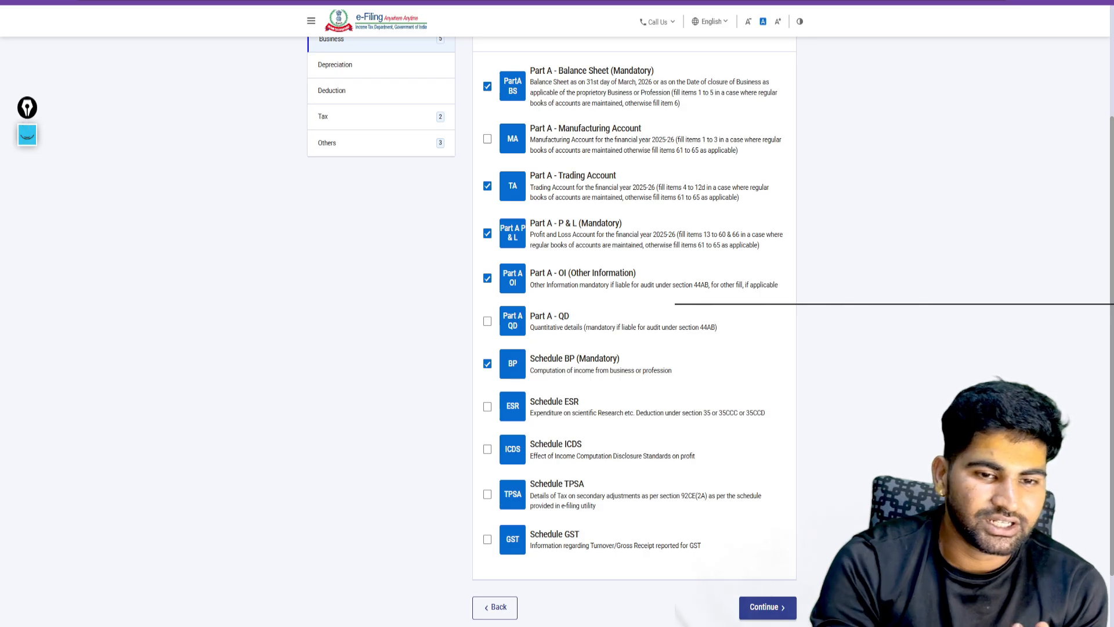
Review the schedules offered in the Depreciation, Deduction, Tax and Others categories
scroll(635, 313, "up", 3)
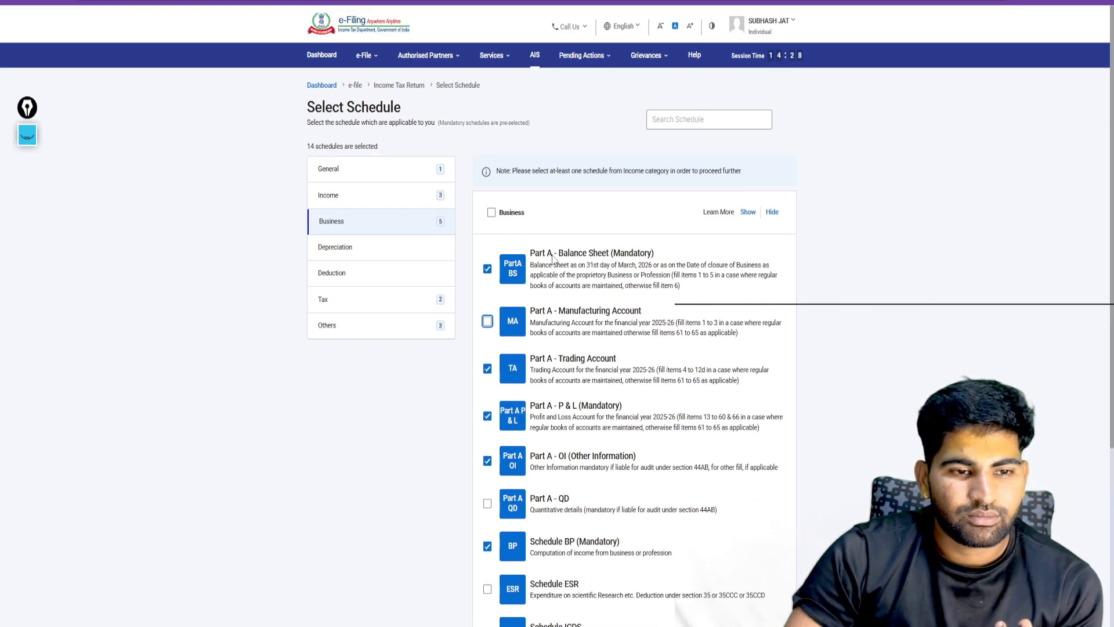
left_click(327, 246)
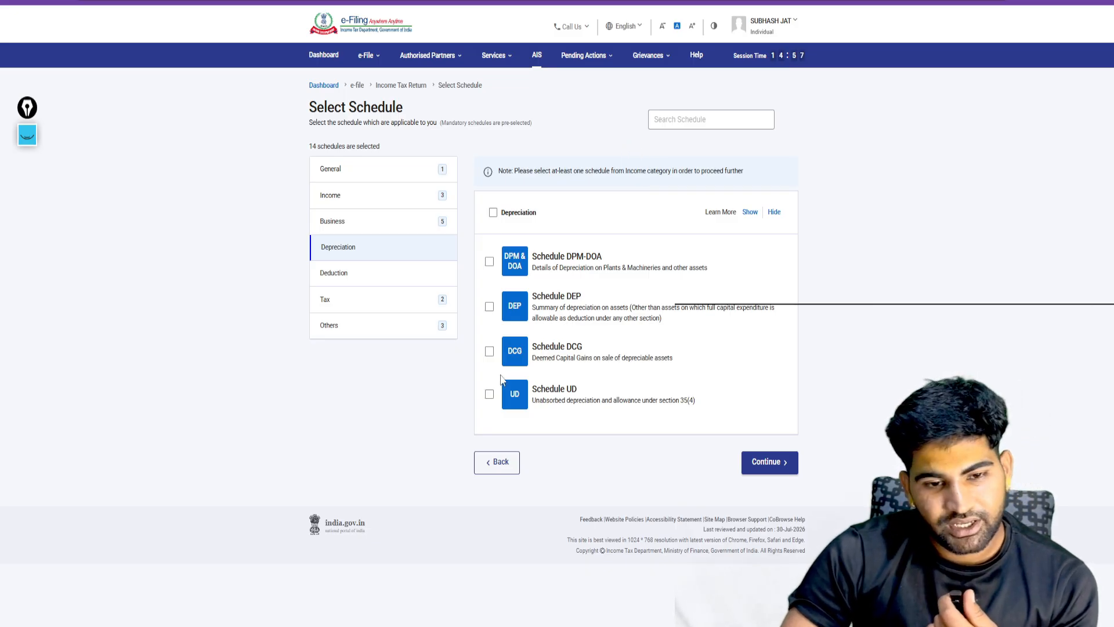
left_click(418, 280)
scroll(500, 243, "down", 5)
scroll(502, 185, "up", 3)
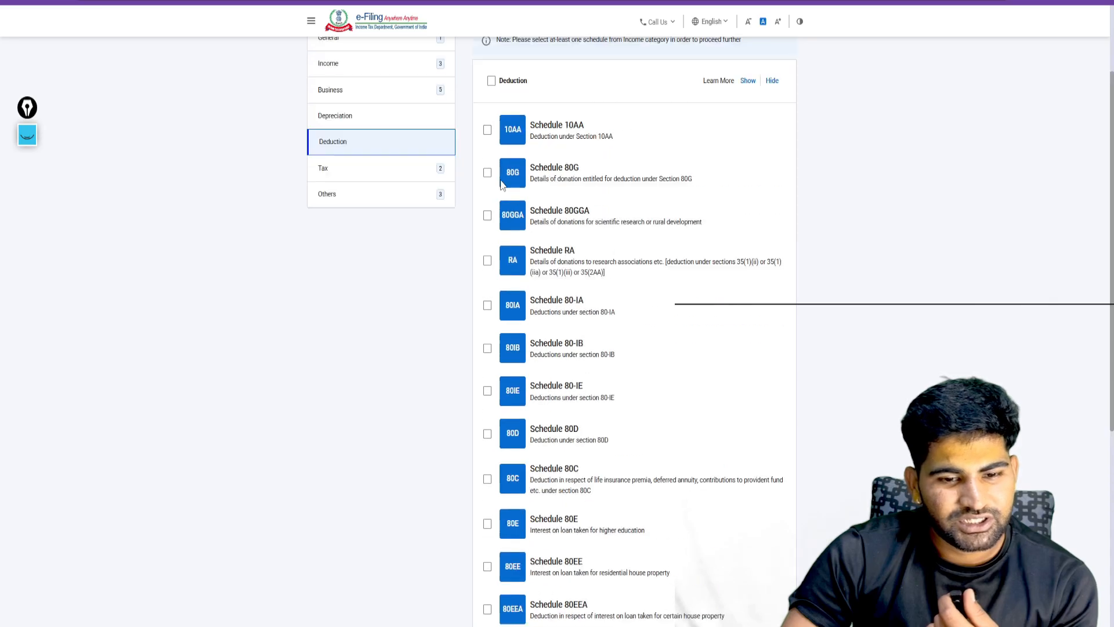
scroll(503, 184, "up", 3)
left_click(361, 300)
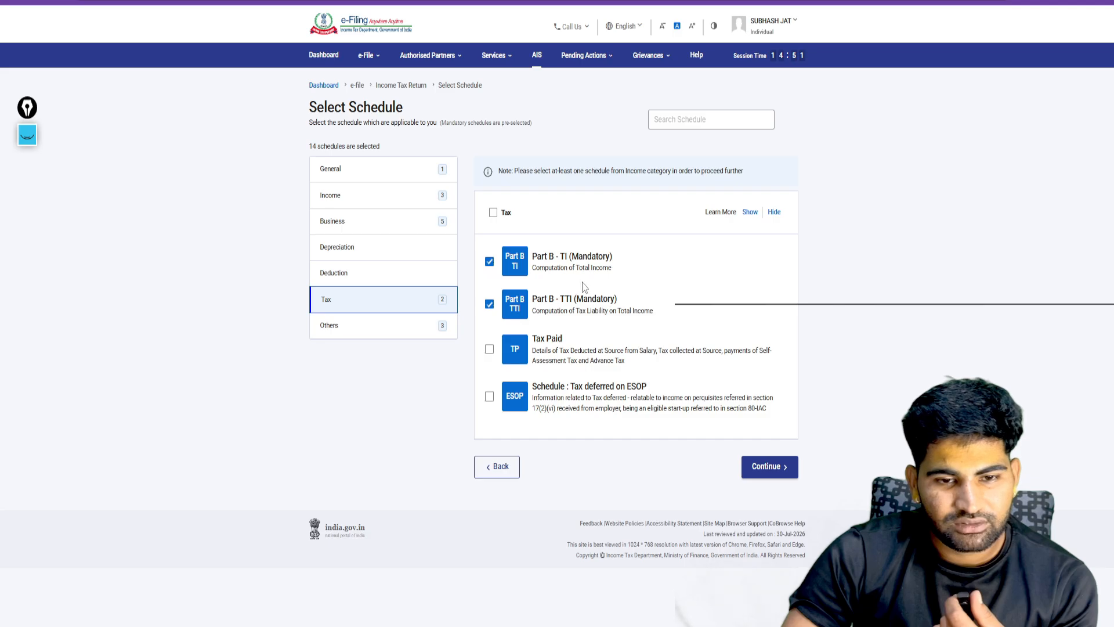
left_click(338, 324)
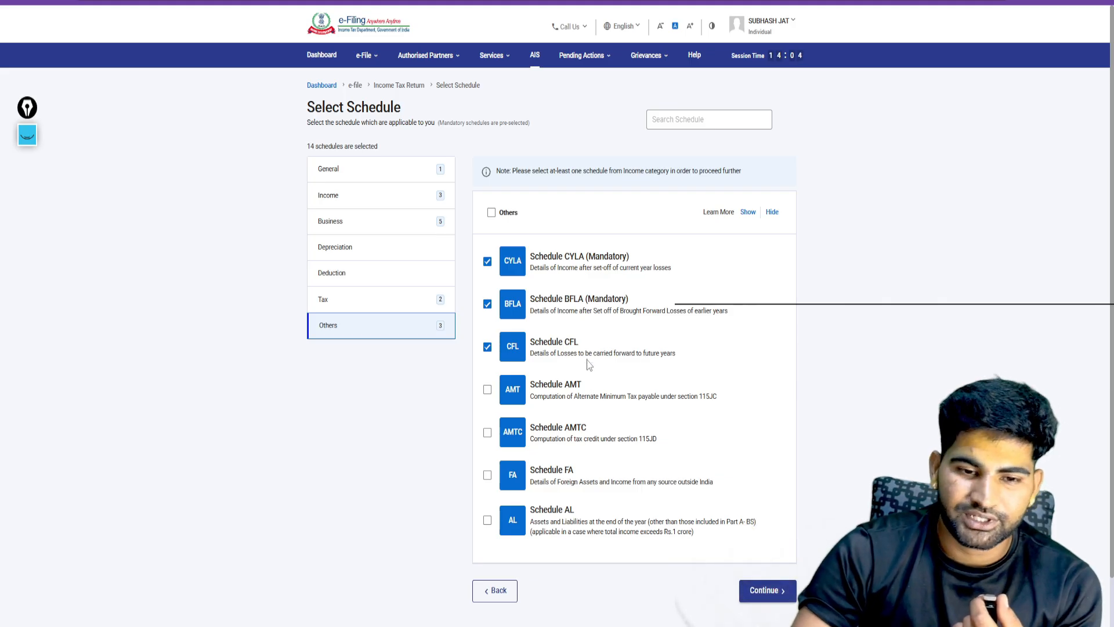
Proceed with the selected schedules, skipping the schedule questions, and accept the notice about pre-filled data
left_click(744, 590)
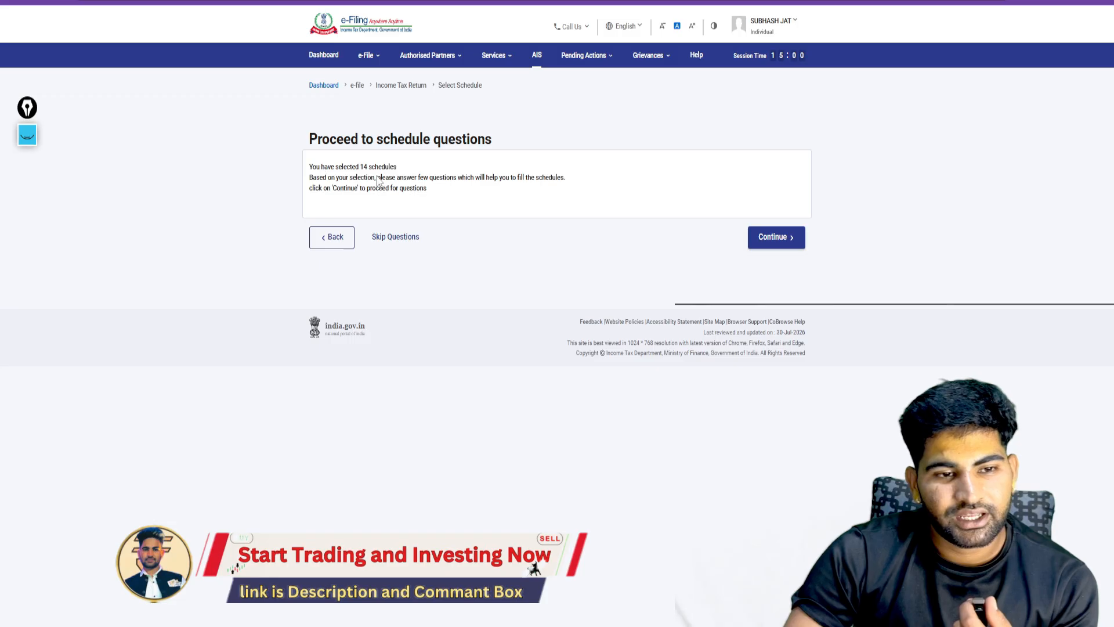
left_click(395, 231)
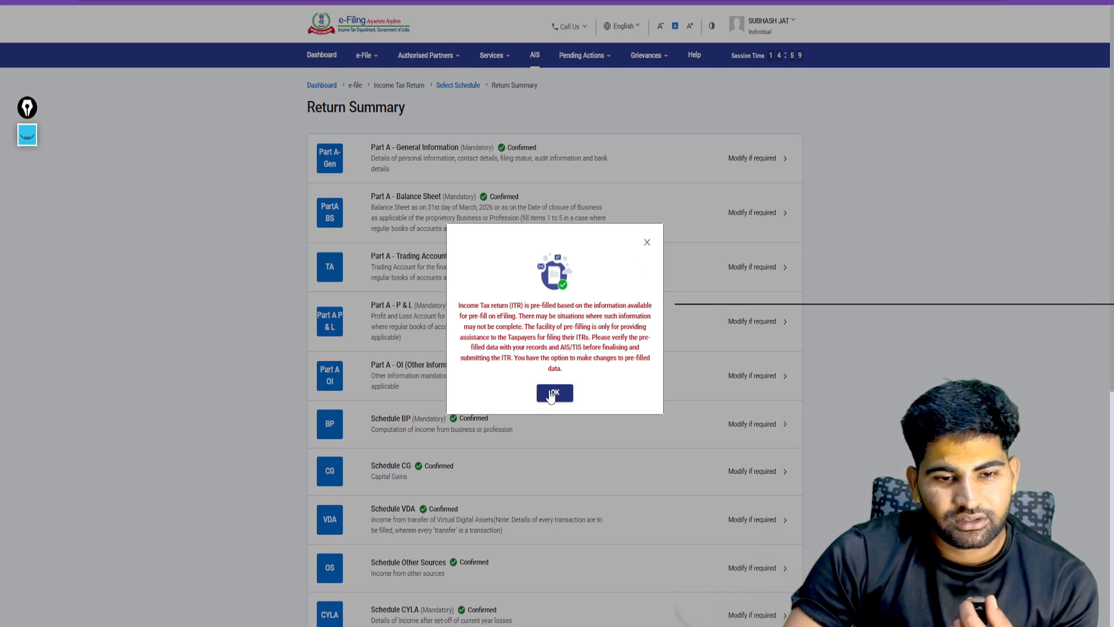
scroll(551, 396, "down", 2)
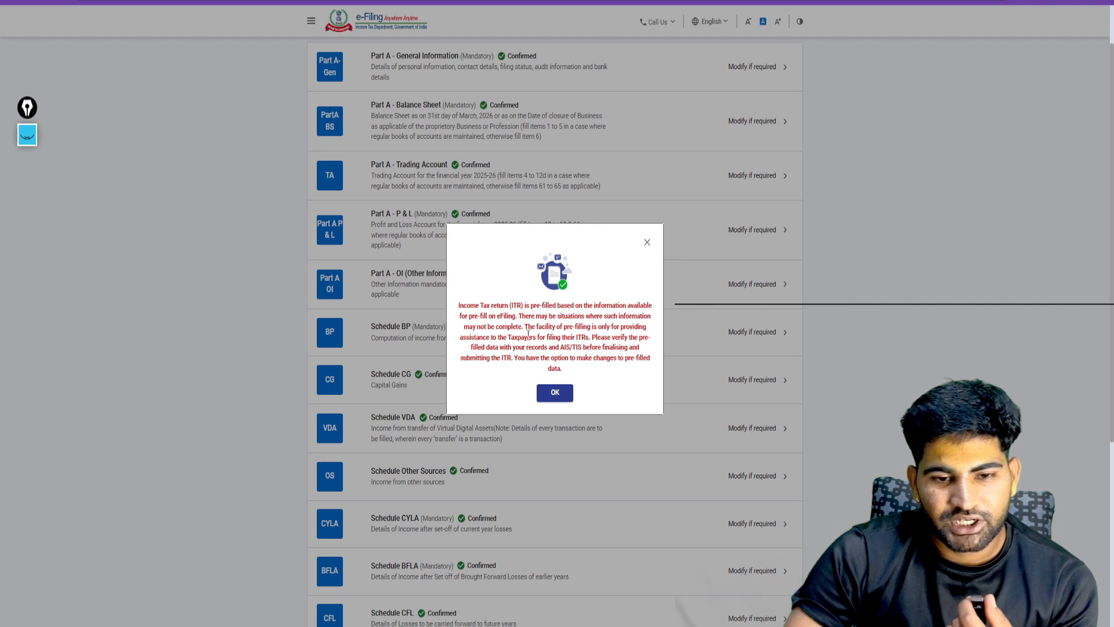
left_click(555, 393)
Look through the Return Summary, open Part A - General Information and expand its Filing Status section
scroll(587, 301, "up", 1)
scroll(522, 261, "down", 6)
scroll(492, 193, "up", 6)
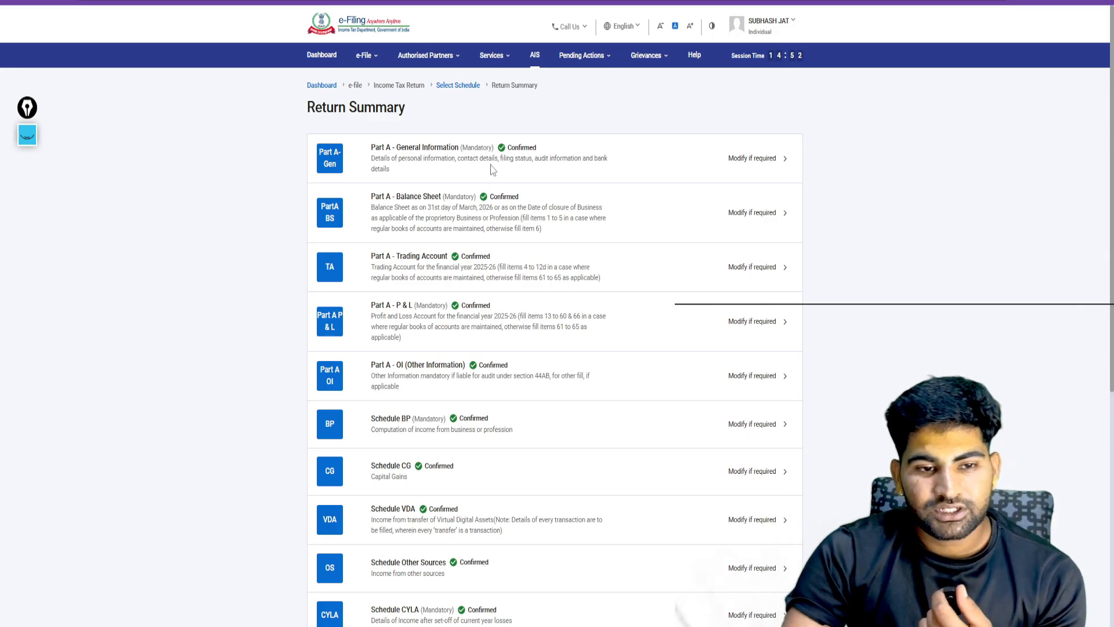
left_click(490, 165)
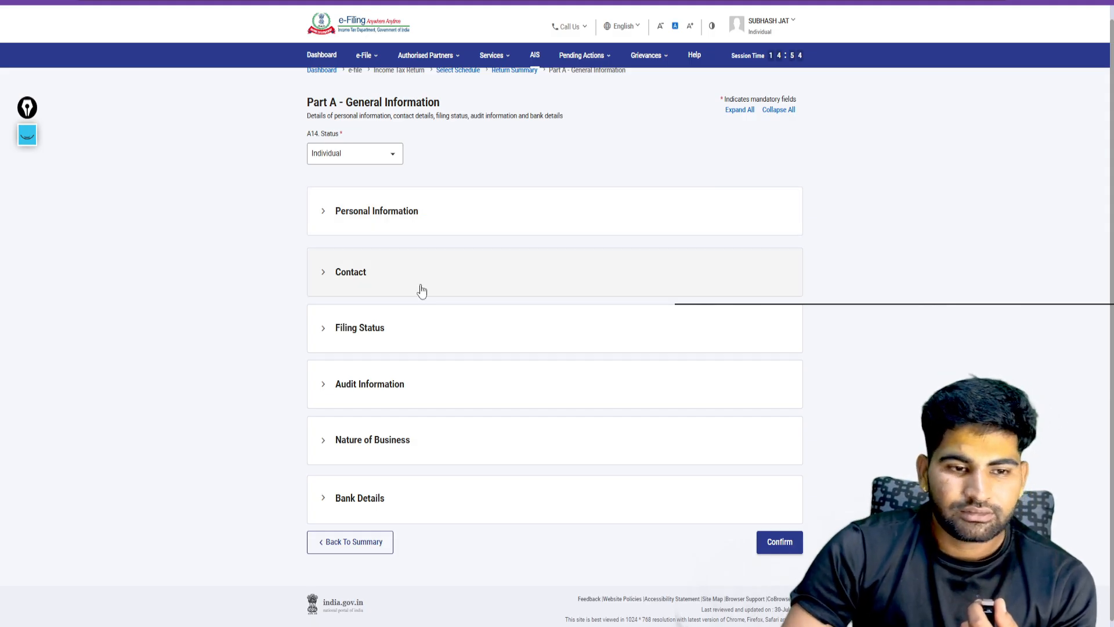
left_click(411, 325)
scroll(418, 294, "down", 3)
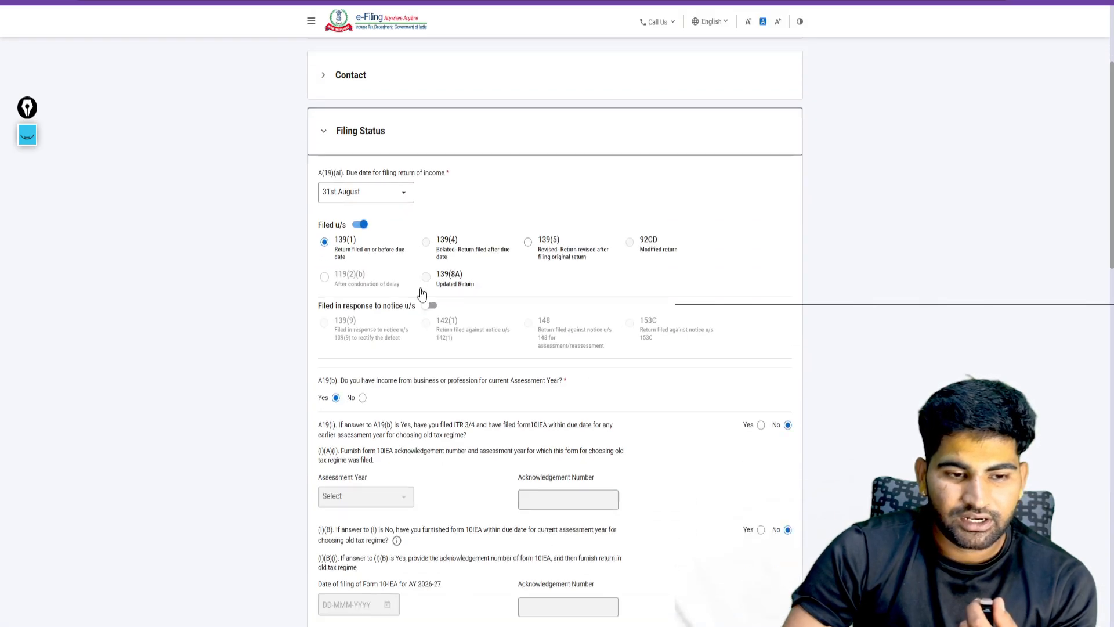
Examine the Filing Status answers, from the due date and filing section through tax regime, residential status, directorship, unlisted shares and LEI details
scroll(421, 295, "down", 2)
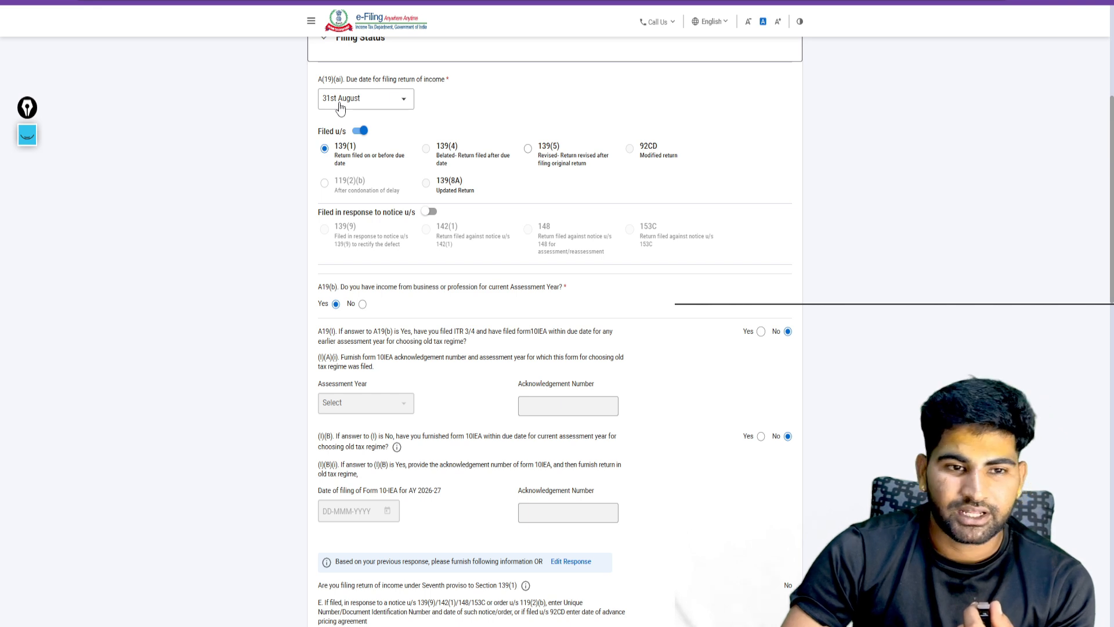
scroll(458, 119, "down", 1)
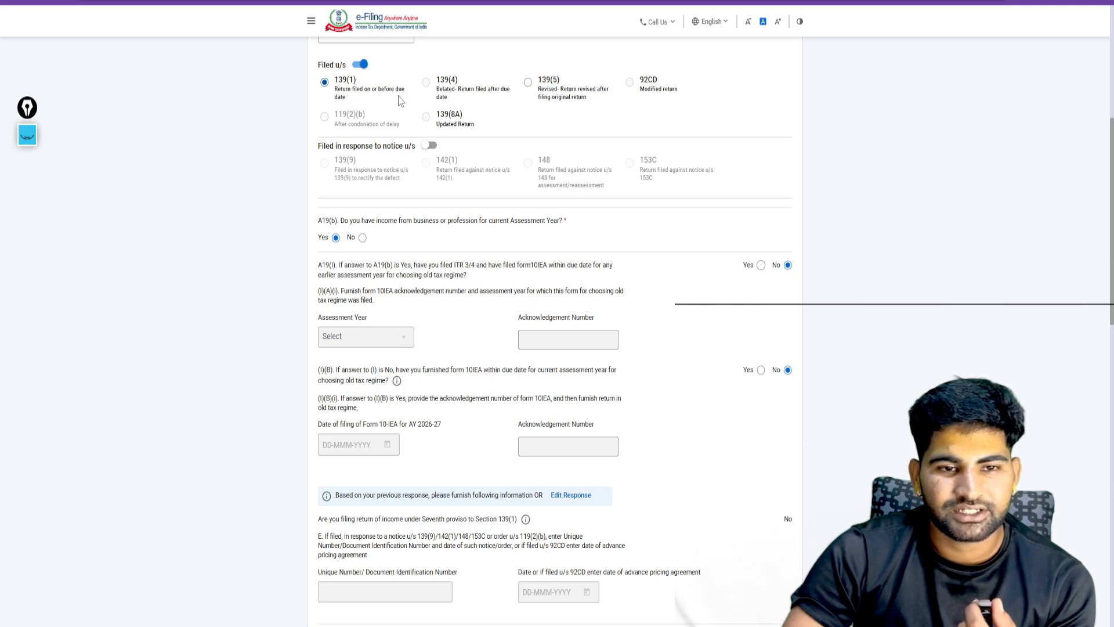
scroll(399, 102, "down", 1)
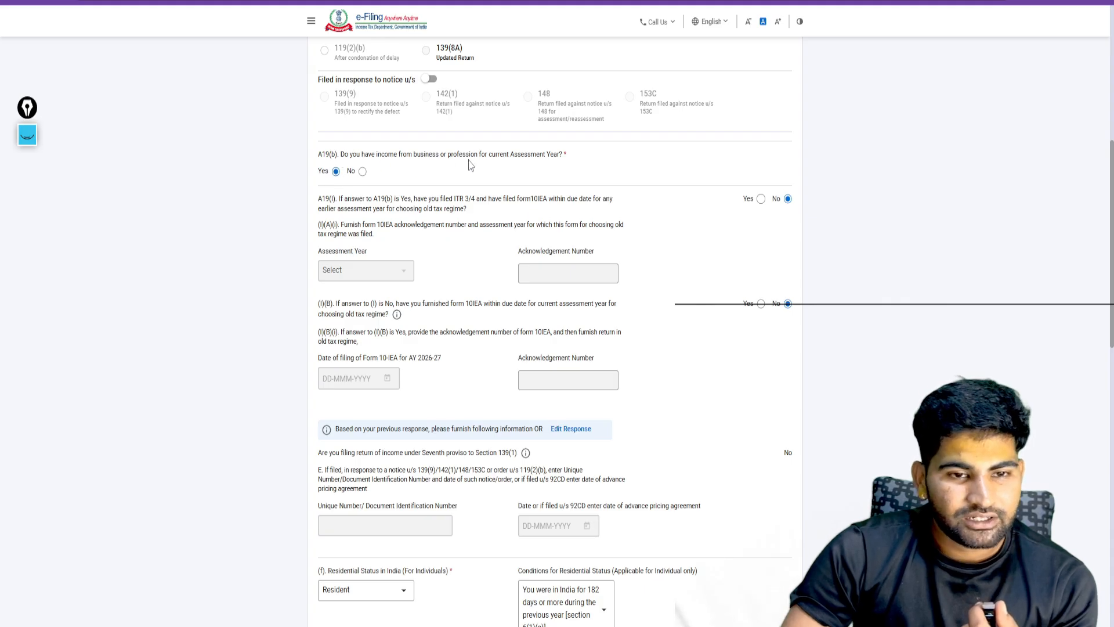
scroll(493, 172, "down", 1)
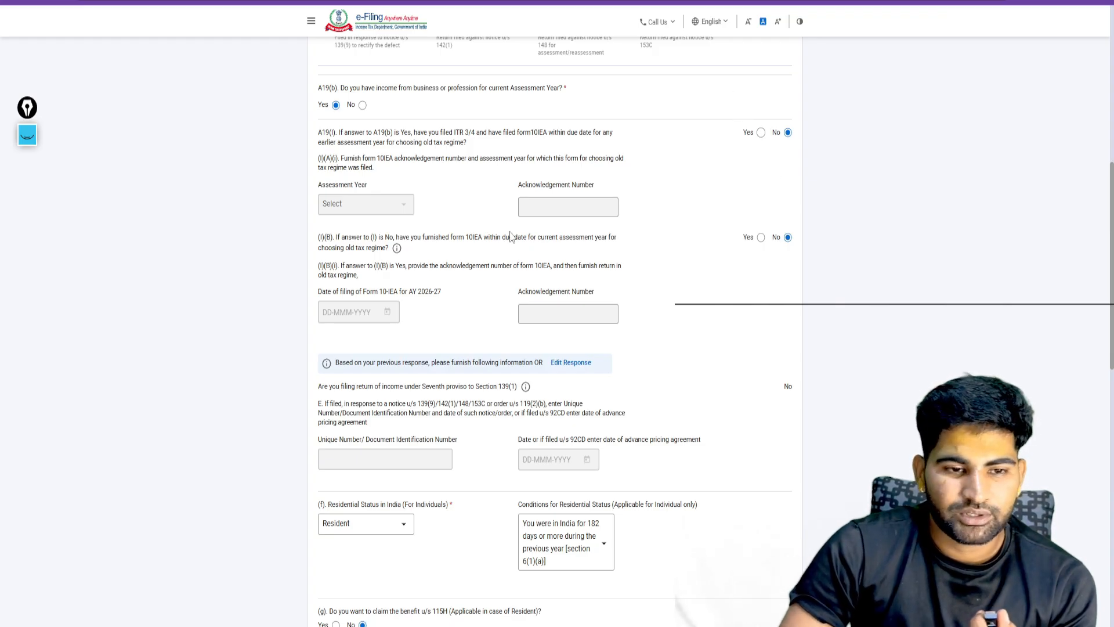
scroll(771, 260, "down", 4)
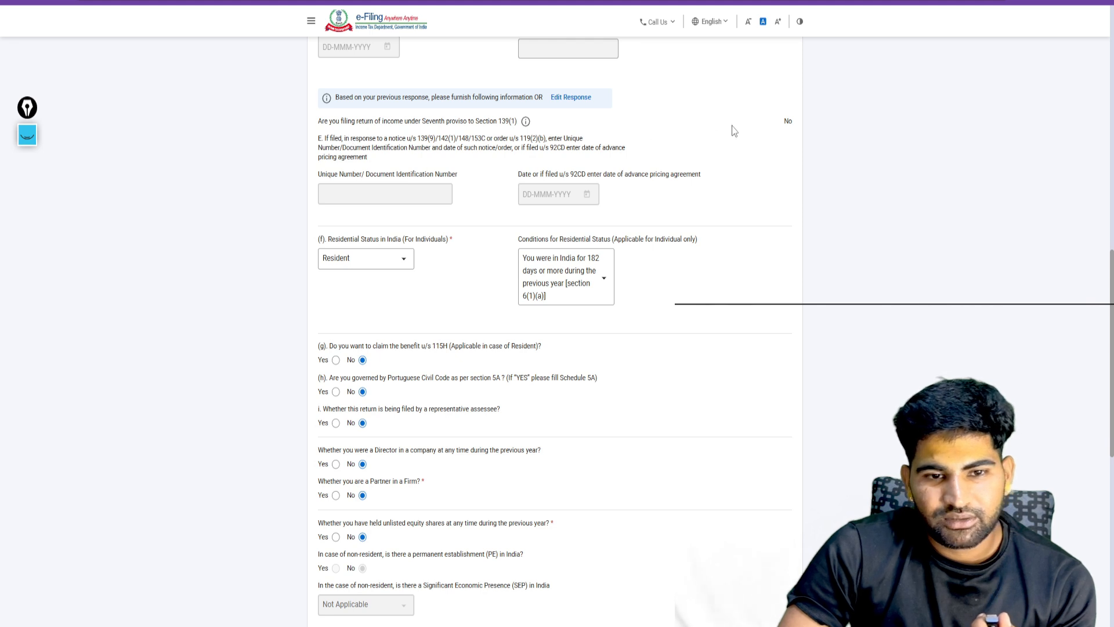
scroll(731, 129, "down", 3)
scroll(353, 125, "up", 1)
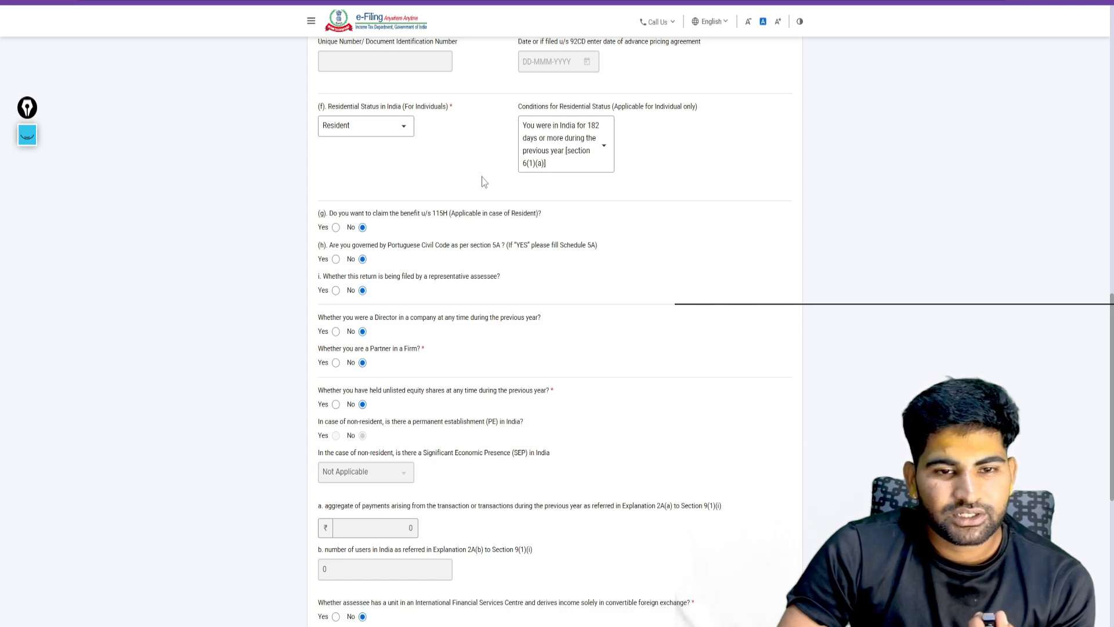
scroll(482, 177, "down", 2)
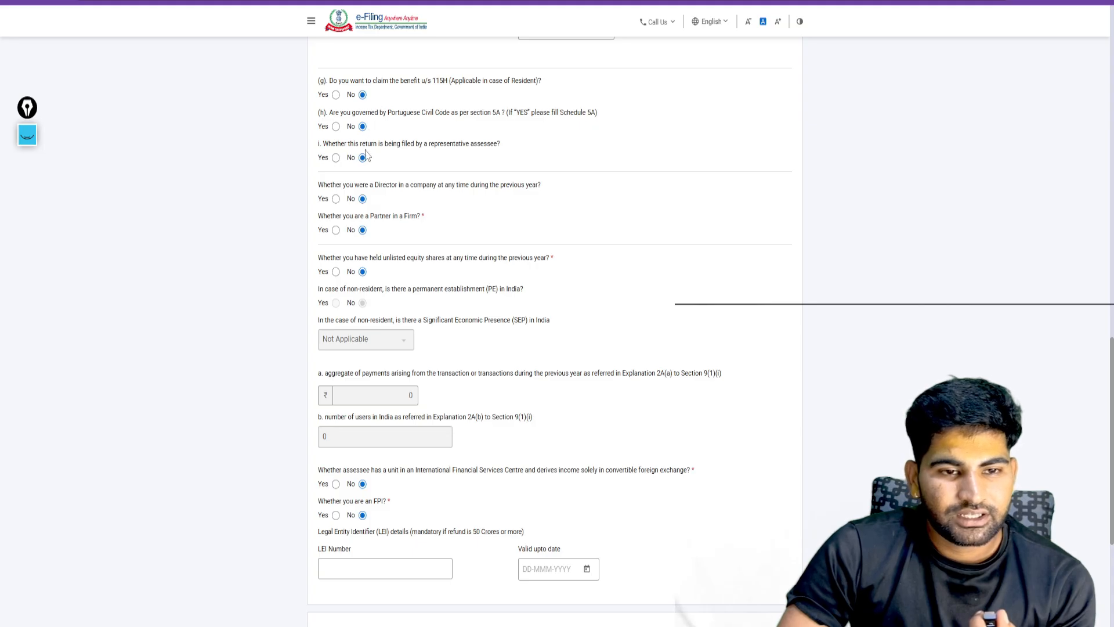
scroll(365, 155, "down", 1)
scroll(366, 155, "down", 1)
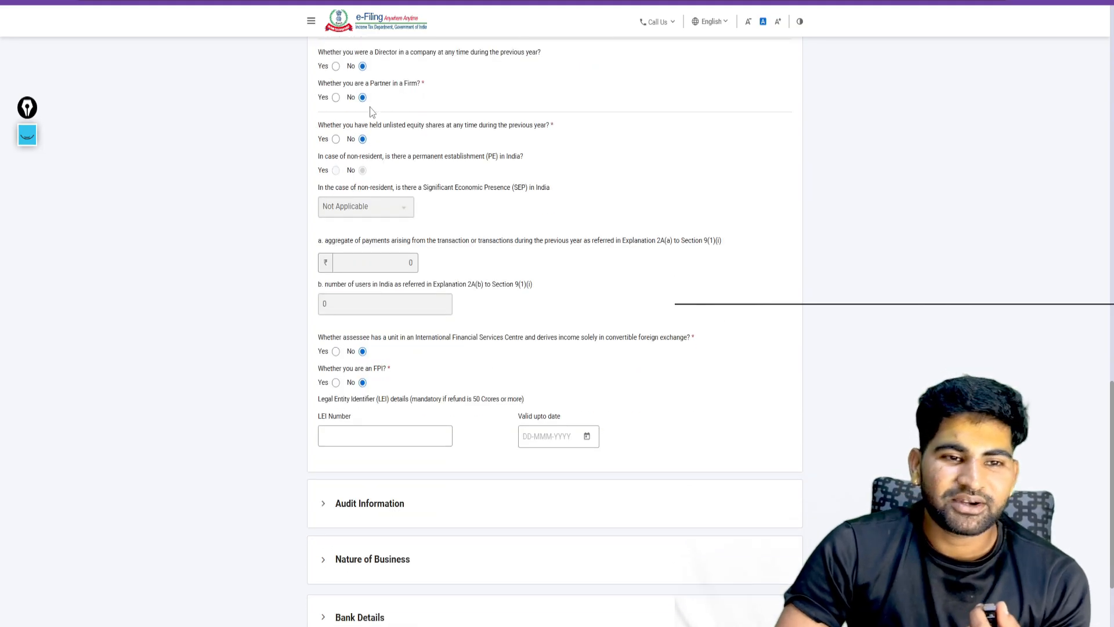
scroll(377, 113, "down", 1)
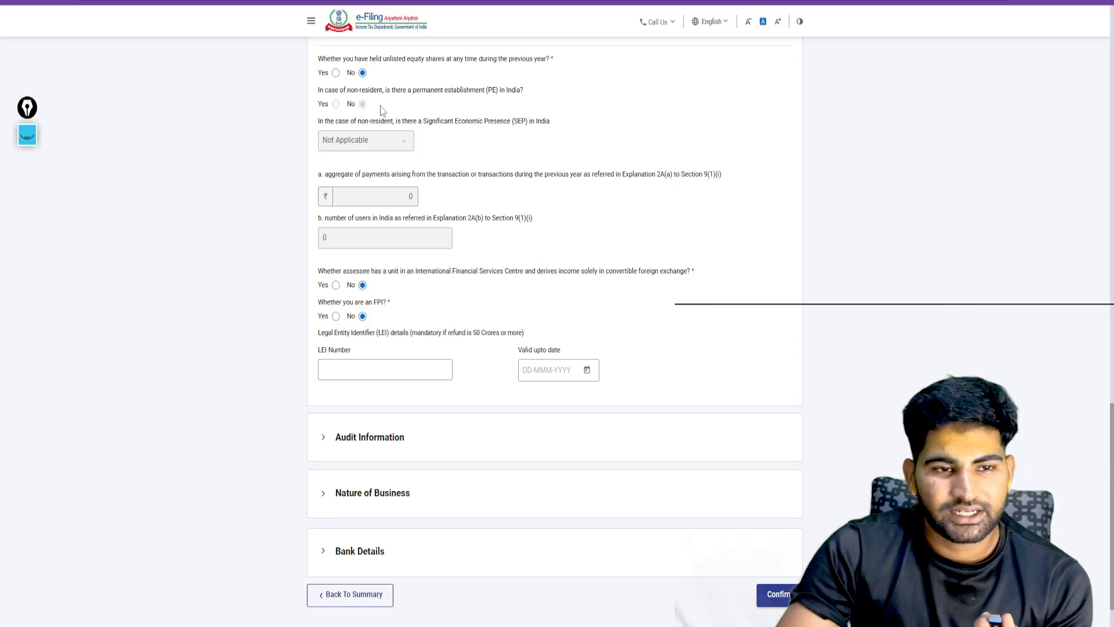
scroll(381, 110, "down", 1)
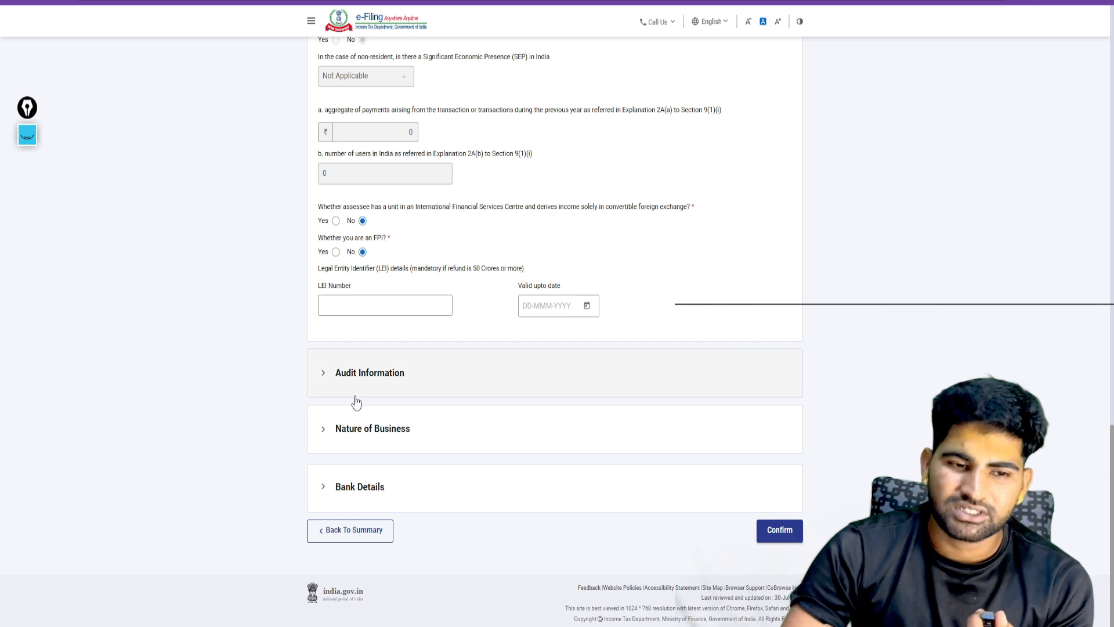
Expand Audit Information and check the answers on account maintenance under 44AA, turnover range, and audit under 44AB and 92E
left_click(432, 381)
scroll(448, 336, "down", 3)
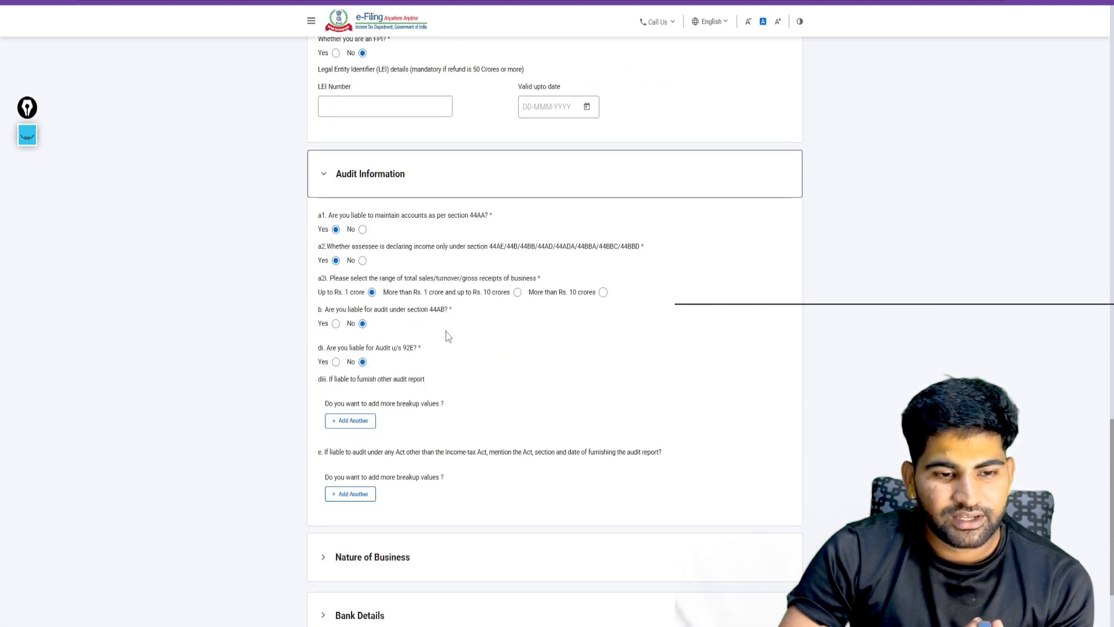
scroll(387, 302, "down", 2)
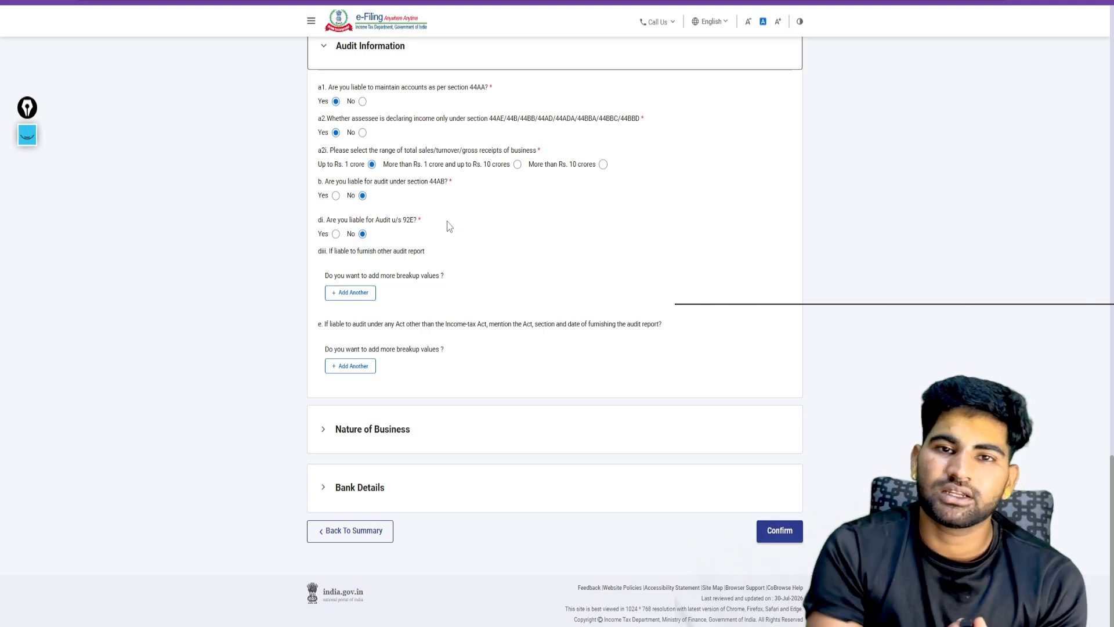
Start another Nature of Business entry and set its code to 16021-Social Media Influencers
left_click(434, 427)
scroll(481, 255, "down", 4)
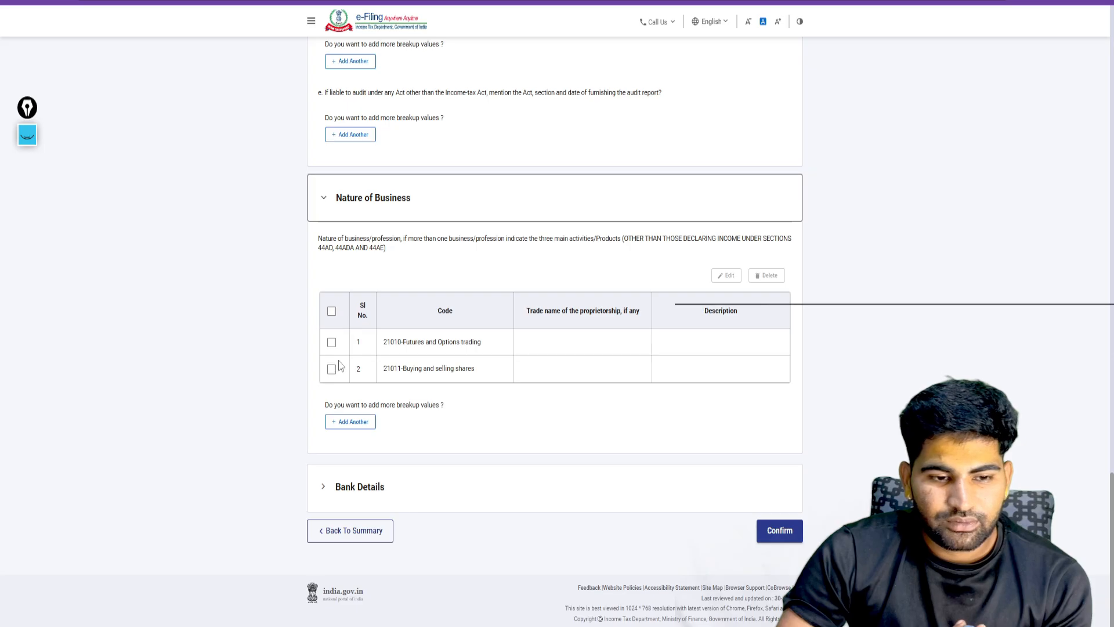
left_click(353, 422)
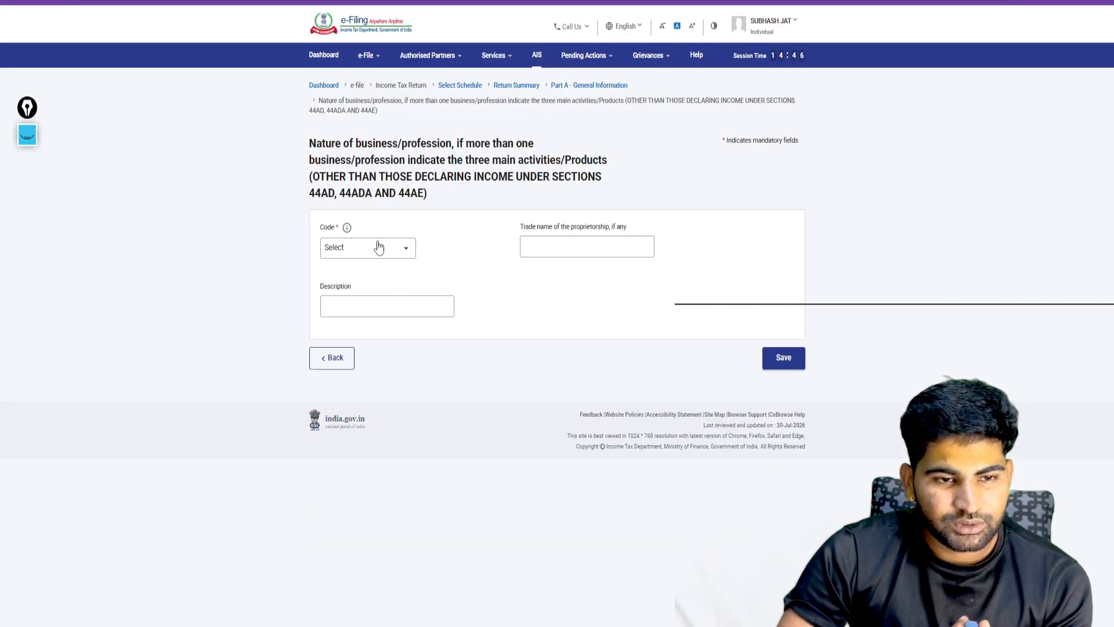
left_click(379, 247)
scroll(368, 348, "down", 10)
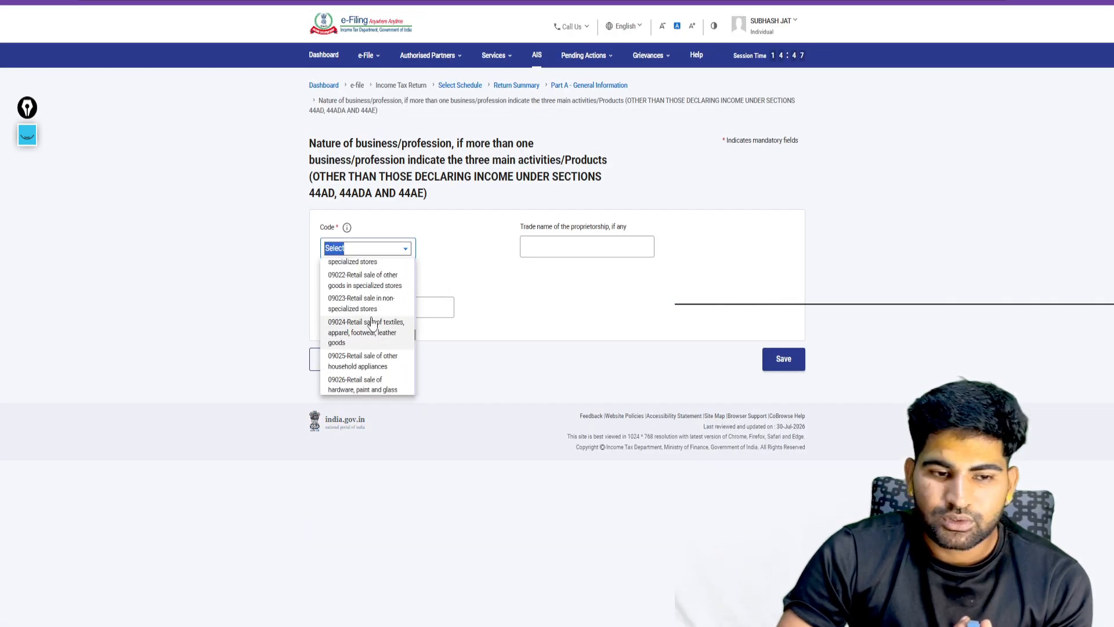
scroll(372, 323, "down", 10)
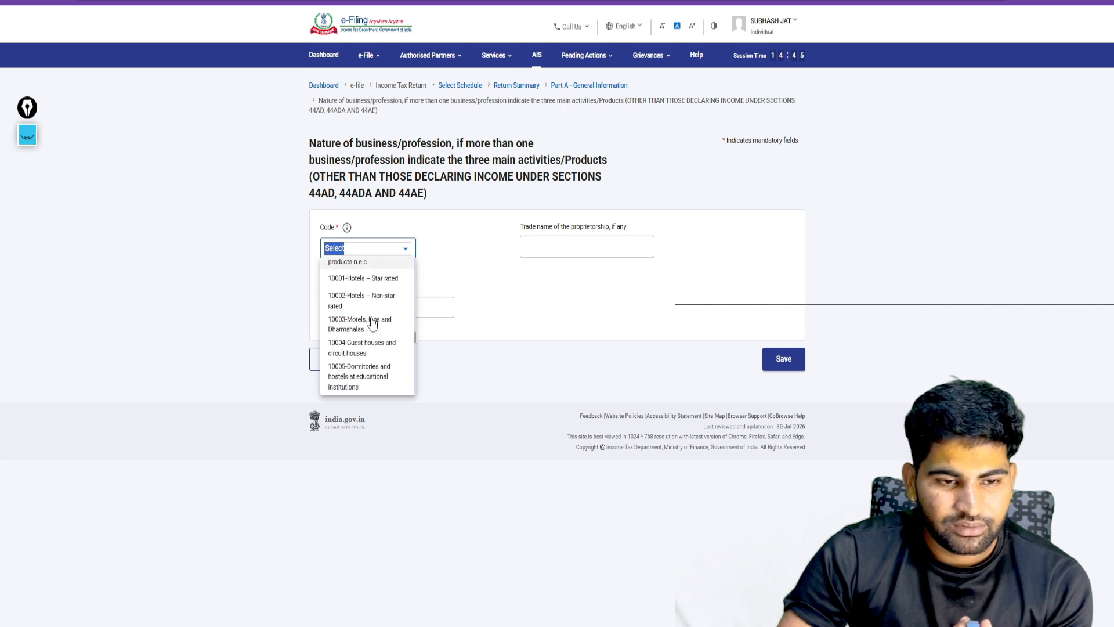
scroll(374, 319, "down", 10)
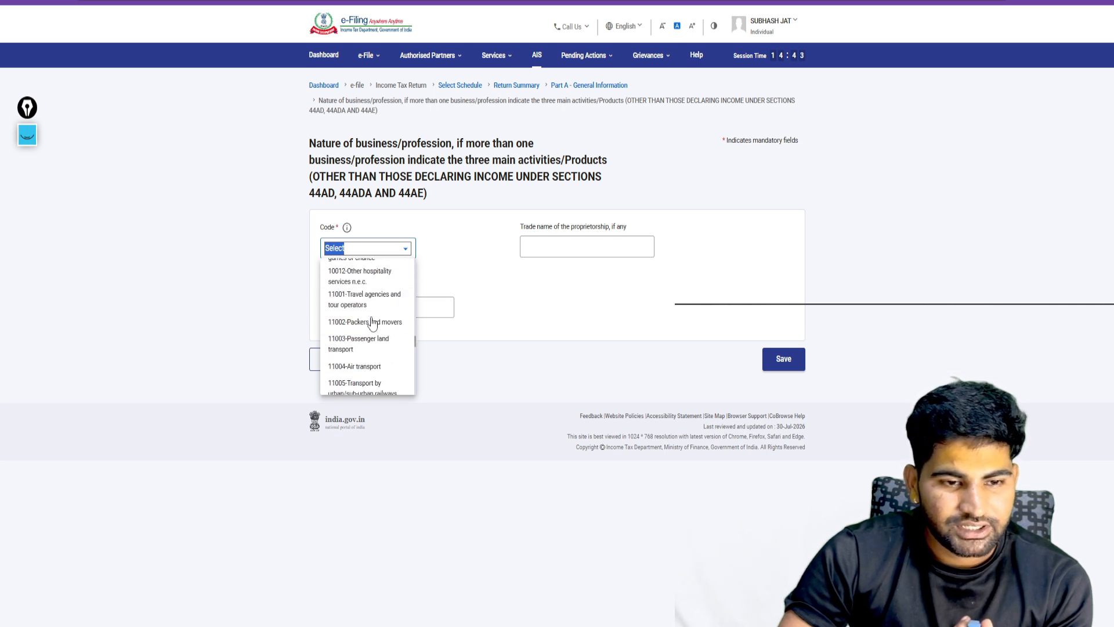
scroll(377, 314, "down", 8)
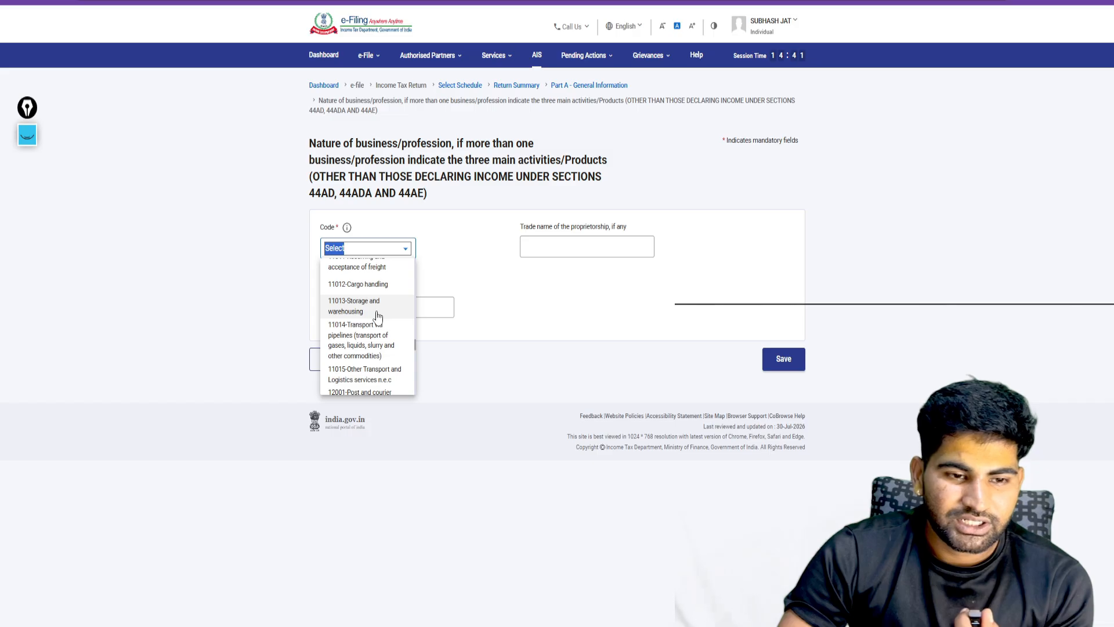
scroll(377, 316, "down", 10)
scroll(377, 316, "down", 10)
scroll(377, 316, "down", 3)
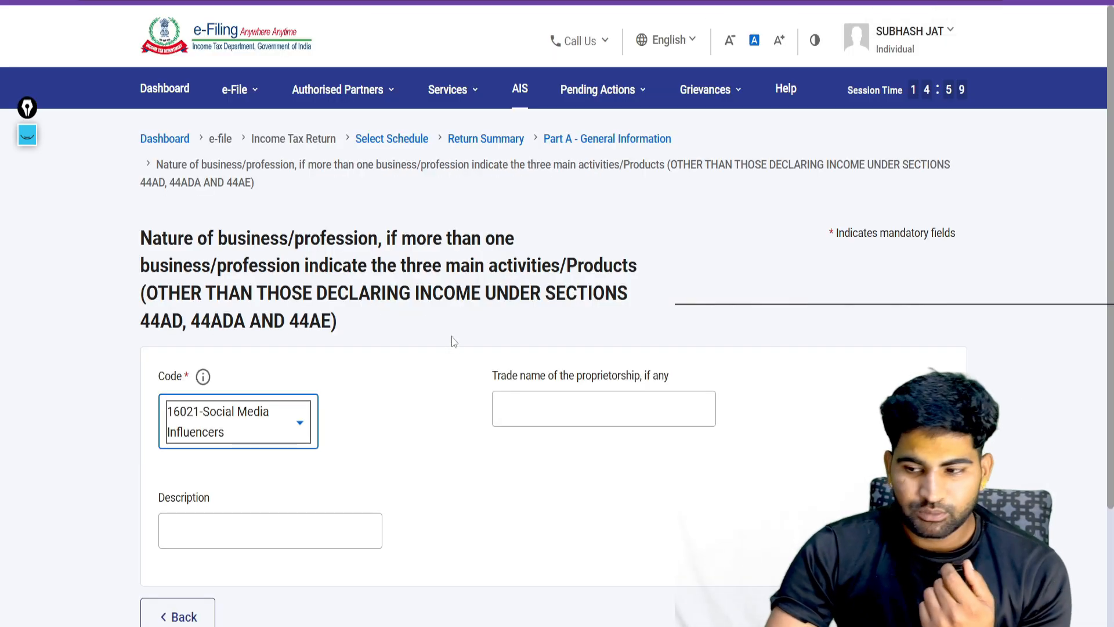
Enter google adsense as the trade name and Youtube as the description for the Social Media Influencers entry, and add it
left_click(494, 401)
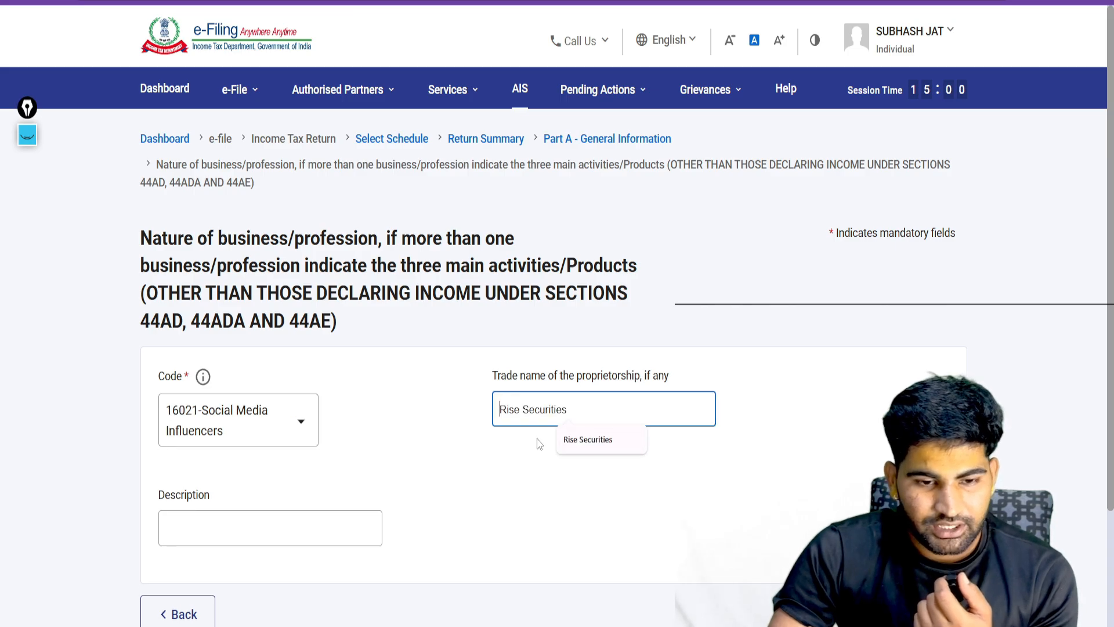
left_click(203, 523)
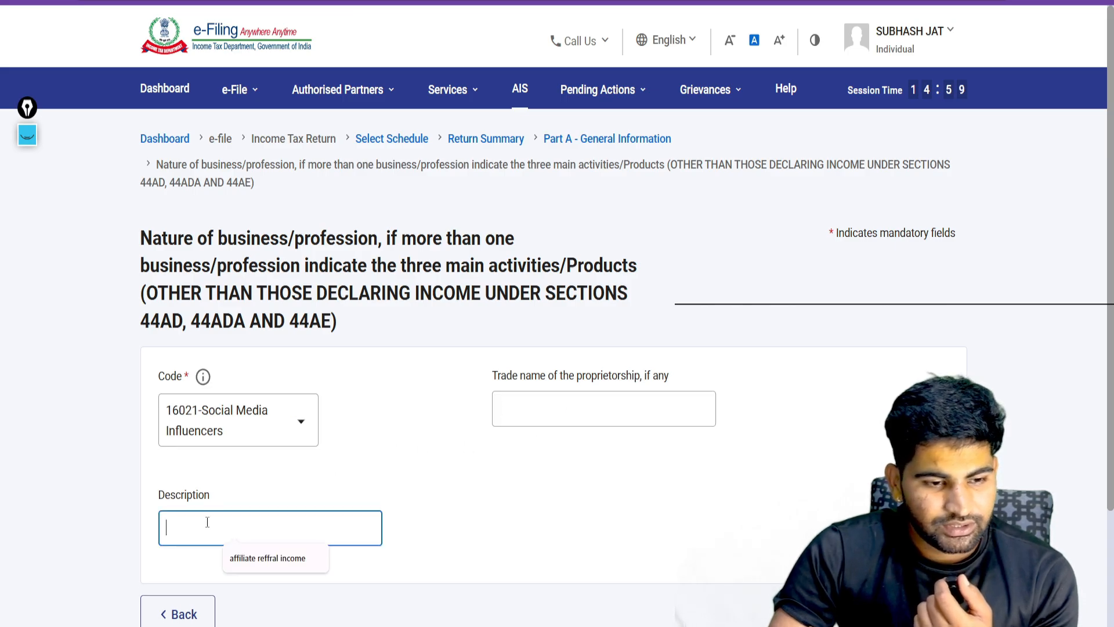
left_click(585, 403)
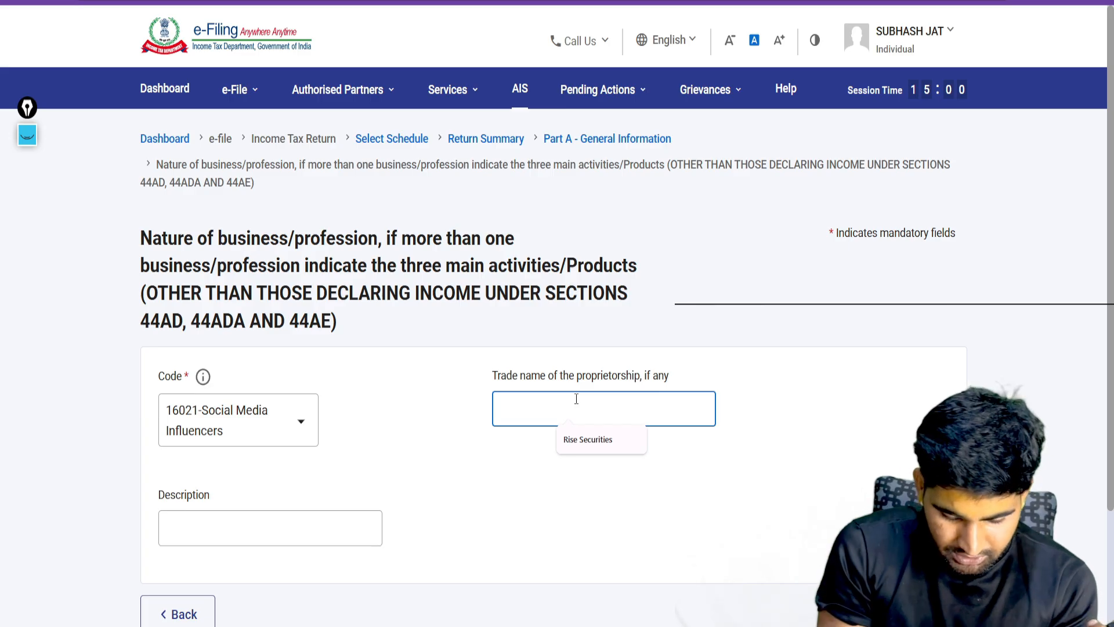
type("google adsense")
key("Tab")
type("Youtube")
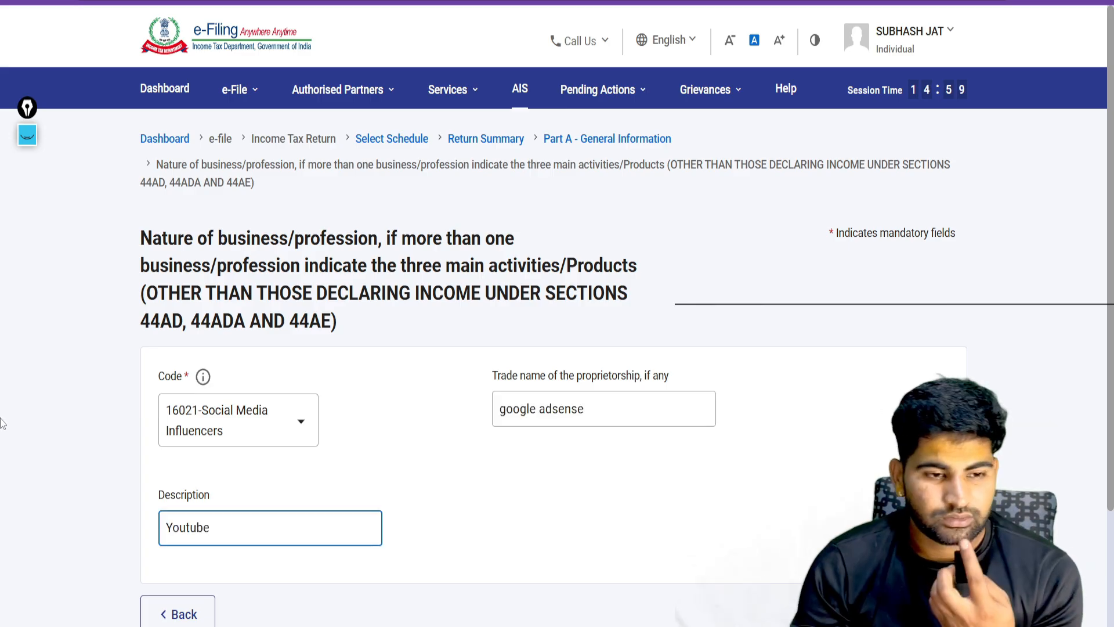
scroll(2, 365, "down", 2)
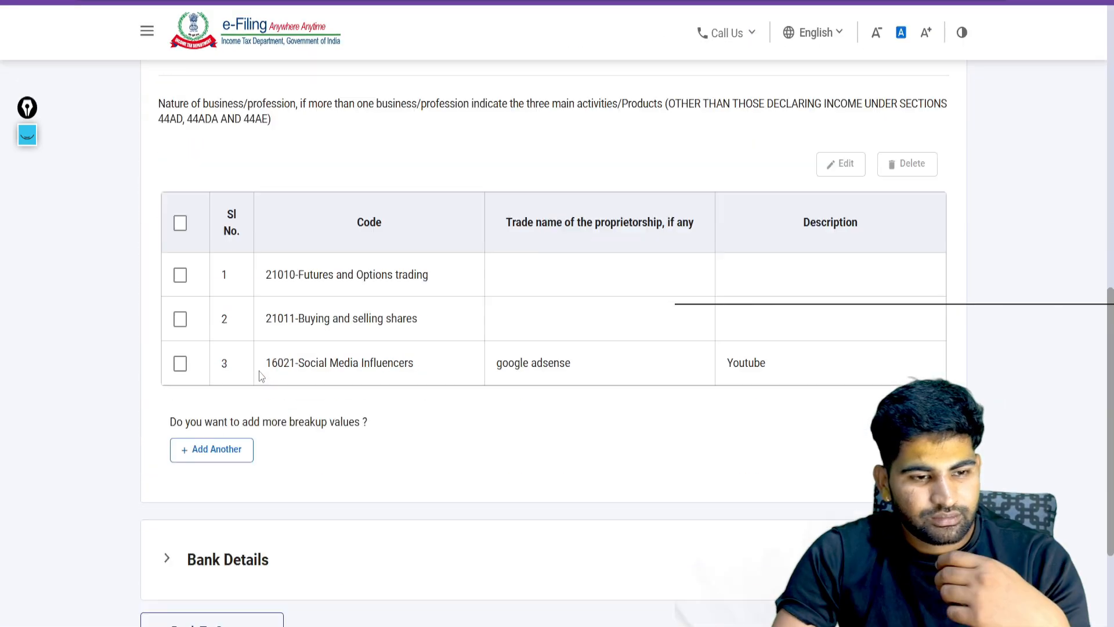
Add another business entry with code 13015-Stock brokers, sub-brokers and related activities, trade name rise securites and description dhan app
scroll(261, 374, "down", 3)
left_click(212, 282)
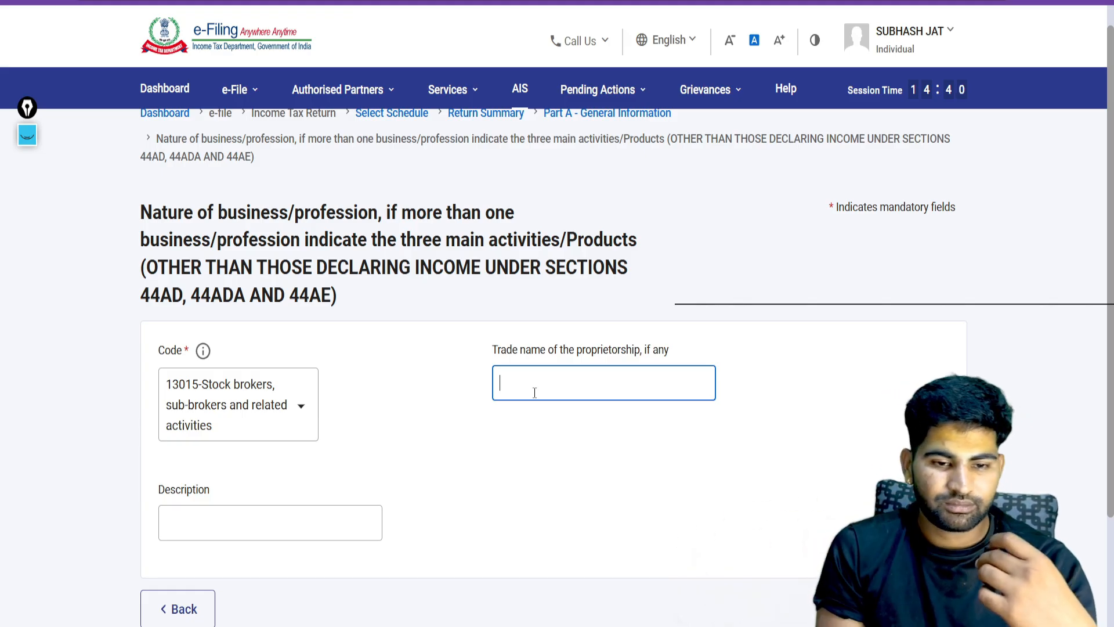
type("rise securites")
key("Tab")
type("dhan app")
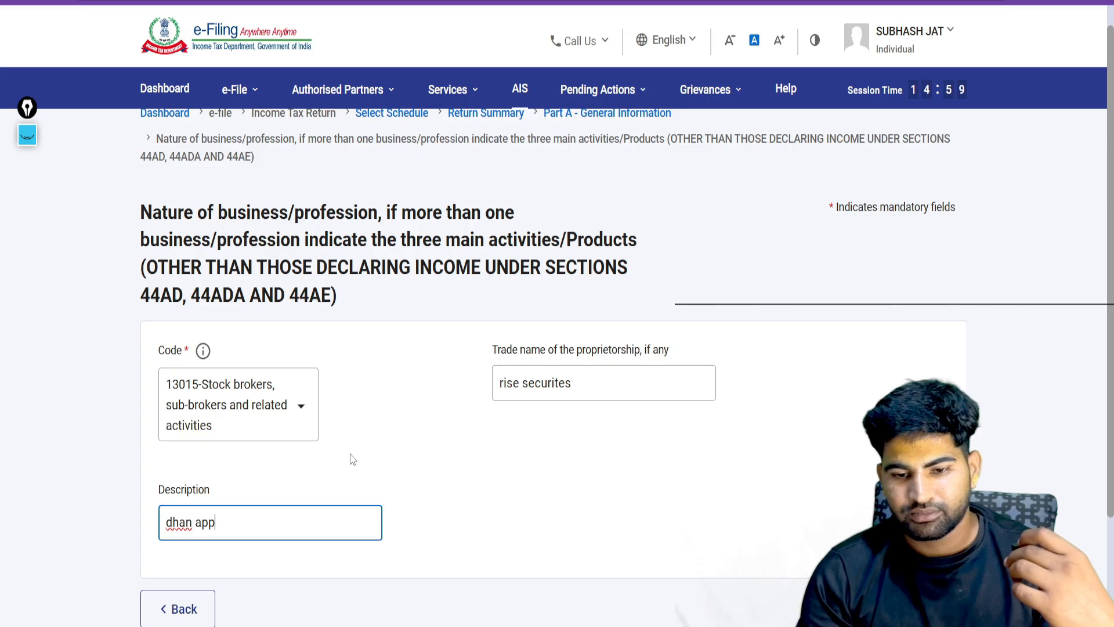
left_click(923, 608)
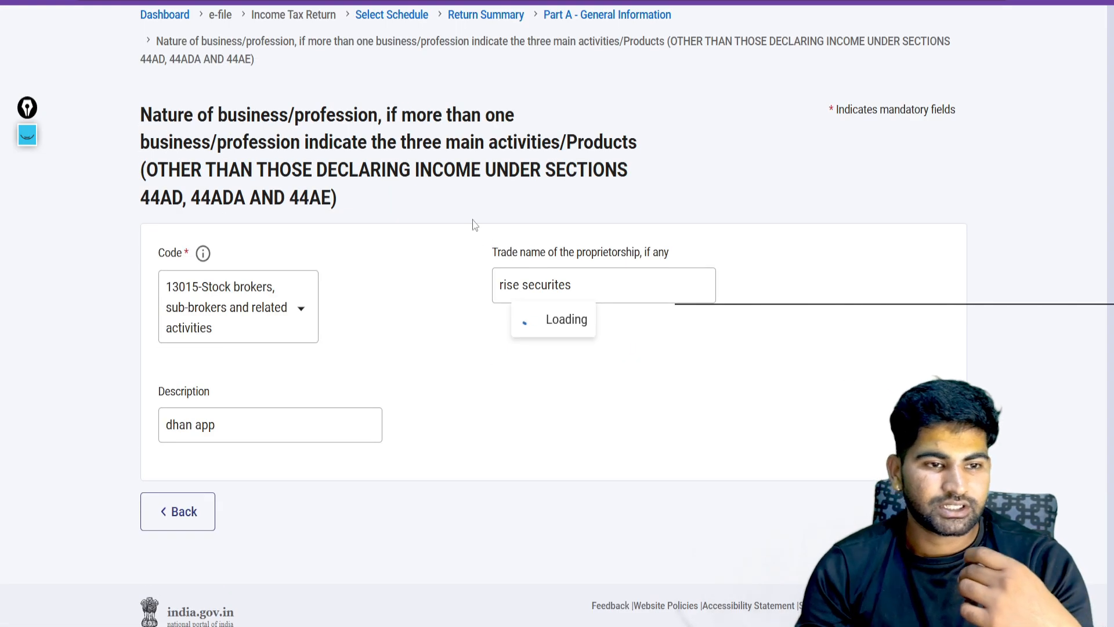
Check the list of business codes, confirm Part A - General Information and return to the Return Summary
scroll(453, 219, "down", 4)
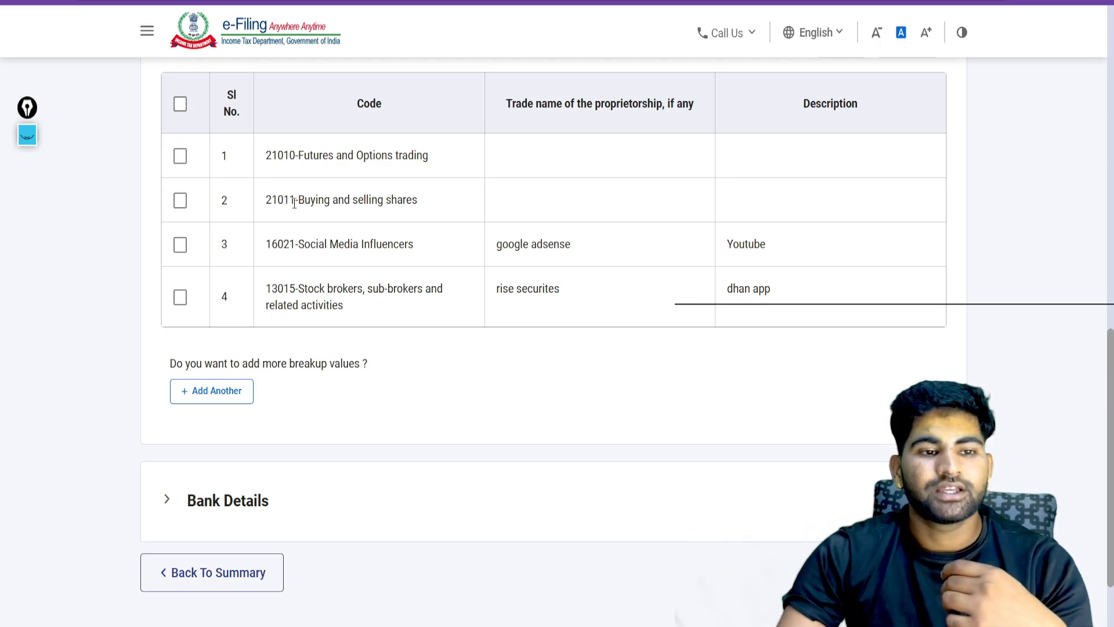
scroll(294, 203, "up", 1)
scroll(406, 266, "down", 3)
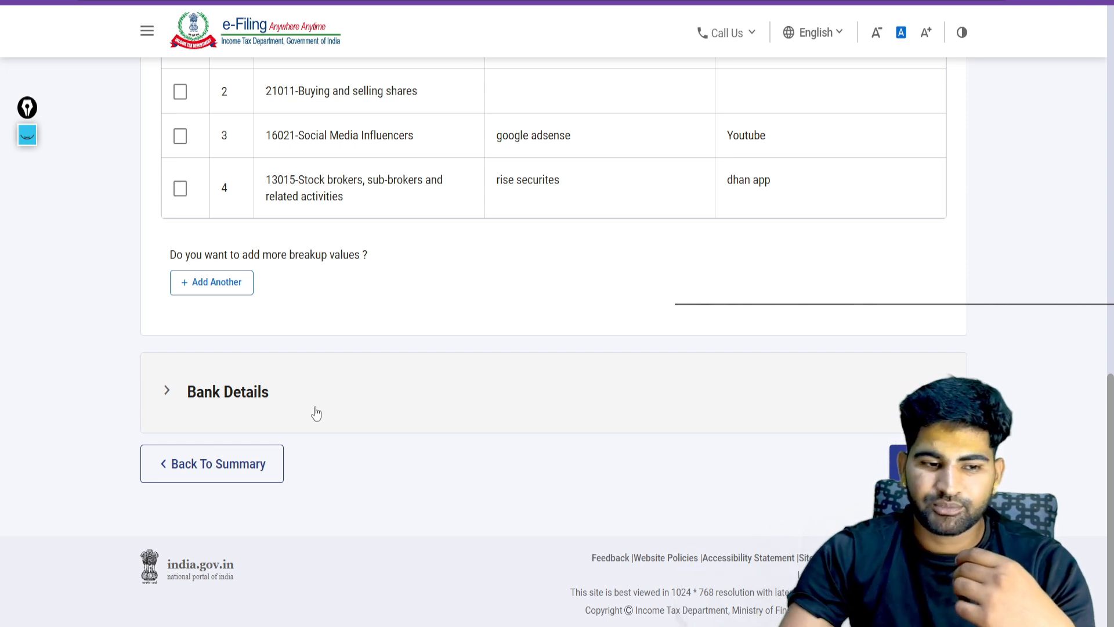
left_click(772, 419)
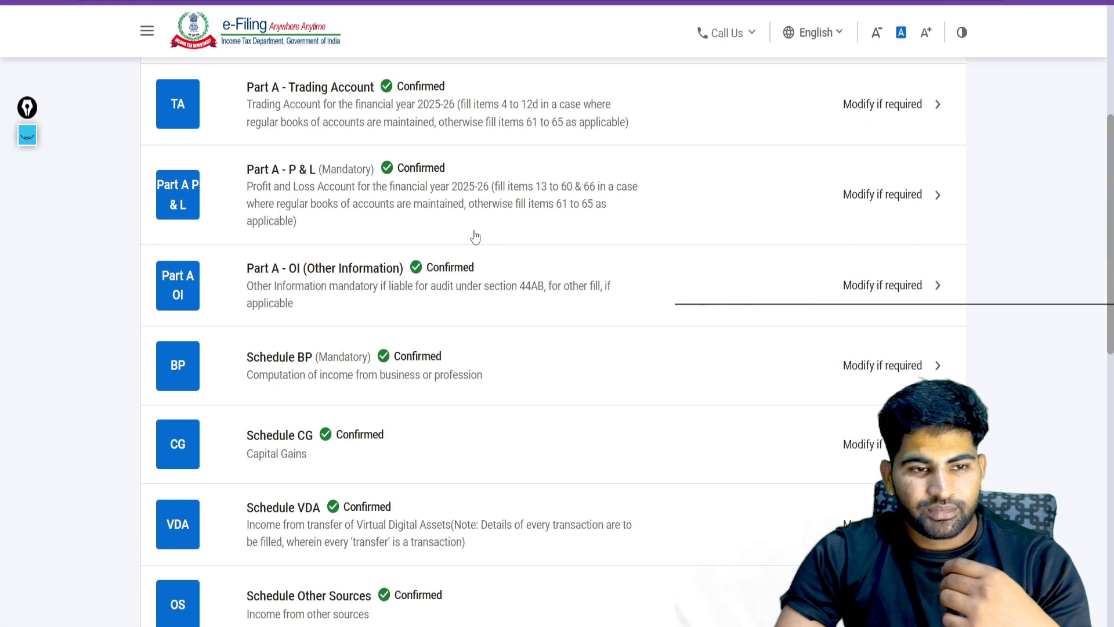
Open Part A - Balance Sheet, dismiss its notice, and look through the Sources of Funds and Application of Funds sections
scroll(601, 236, "down", 3)
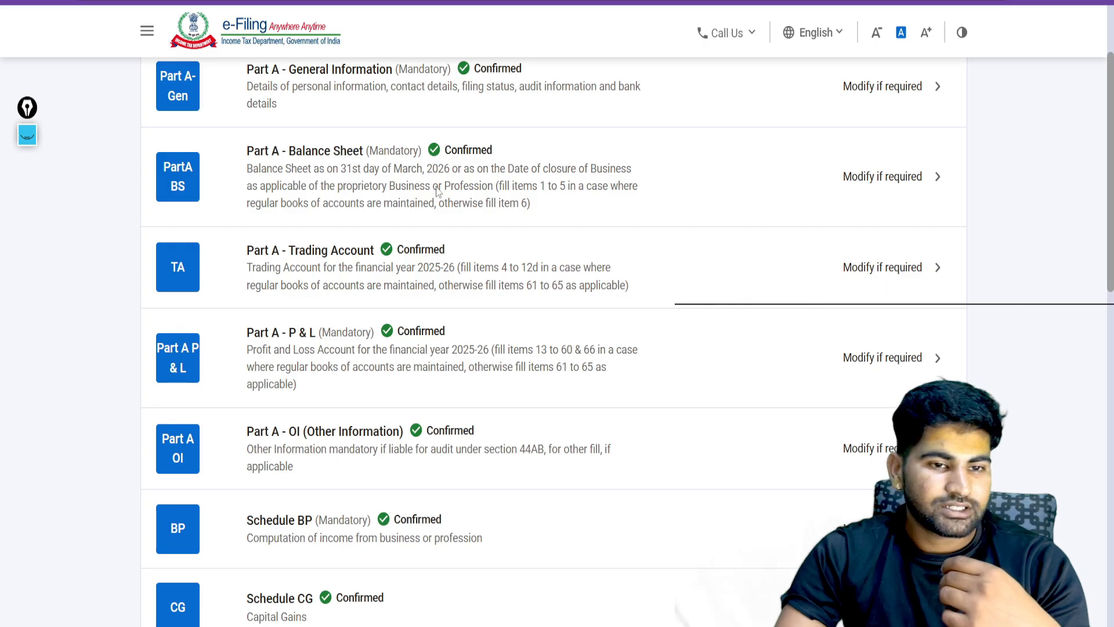
left_click(764, 201)
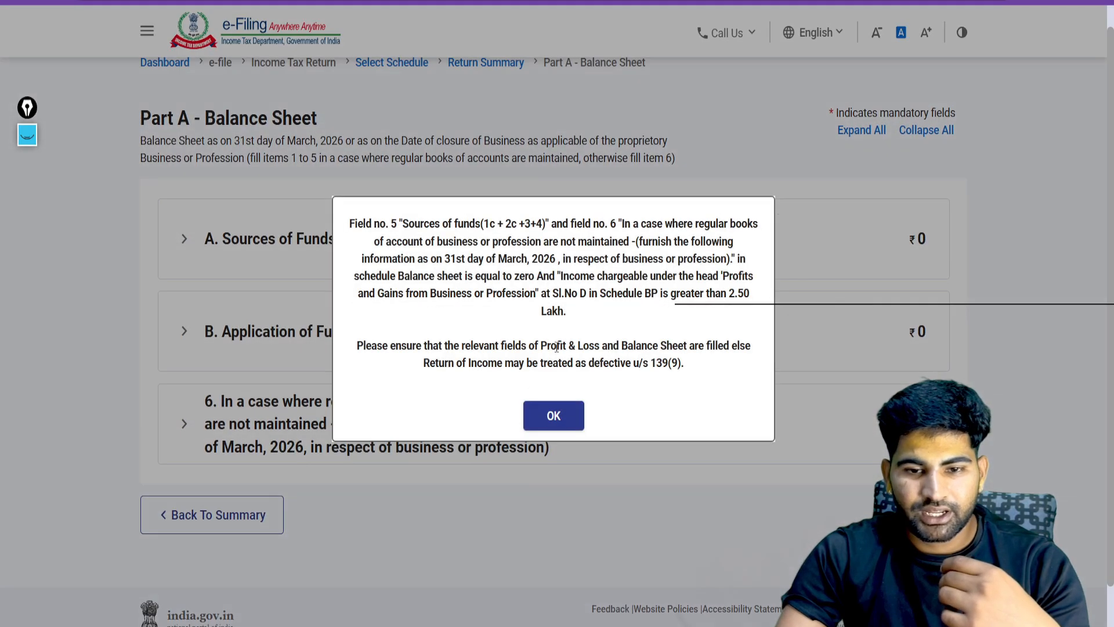
left_click(553, 415)
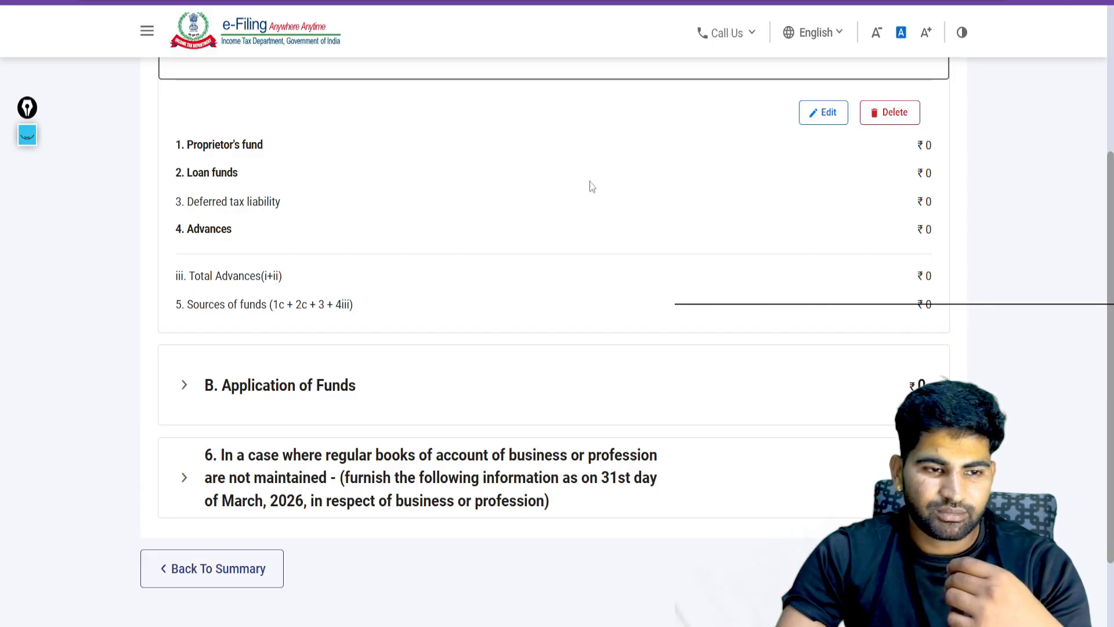
scroll(590, 209, "down", 2)
left_click(525, 256)
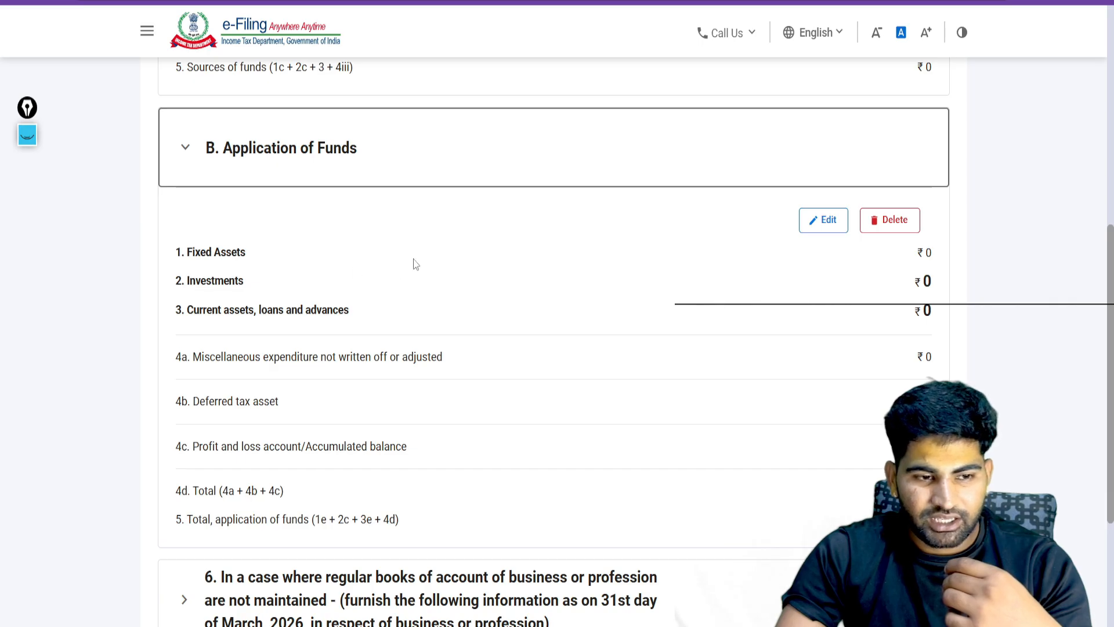
scroll(420, 244, "down", 2)
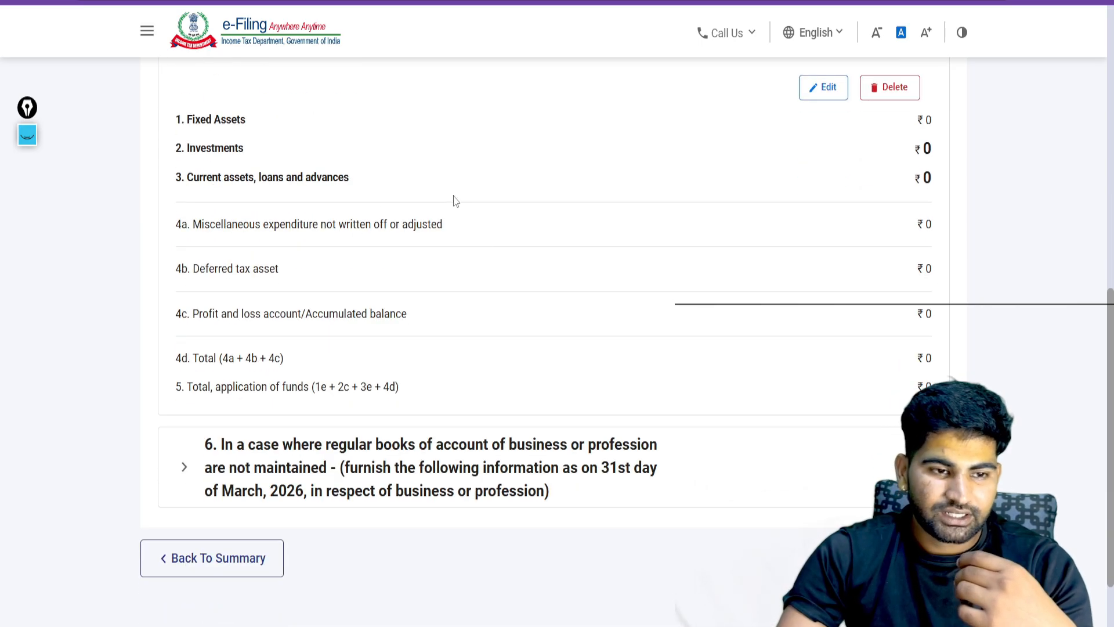
Expand item 6 for cases without regular books of account, check its amount fields, and return to the Return Summary
scroll(457, 201, "down", 2)
left_click(535, 364)
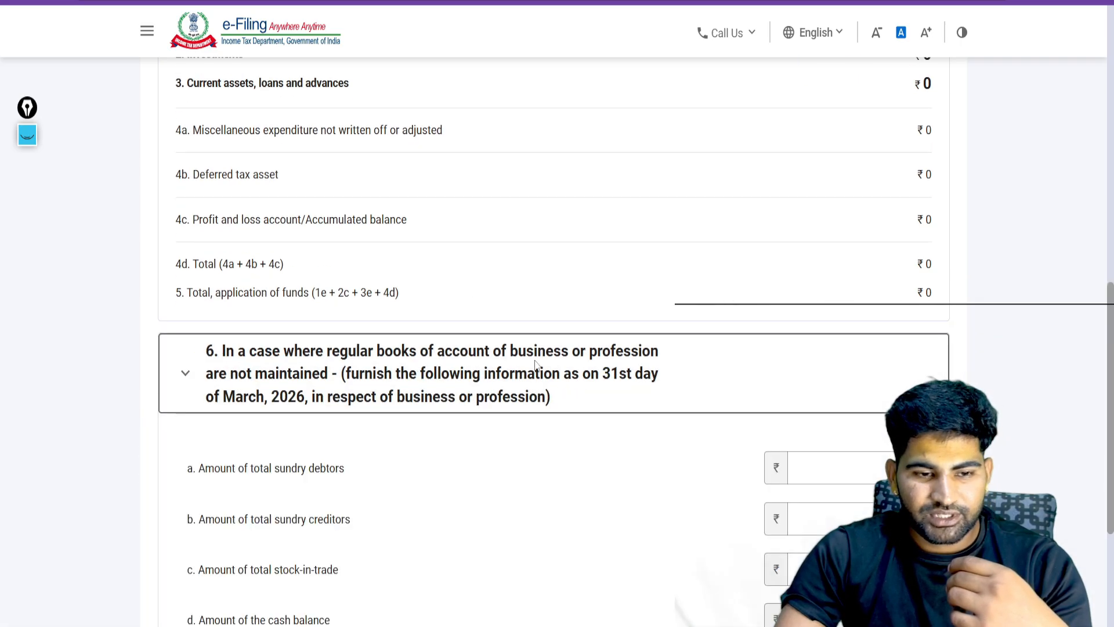
scroll(535, 360, "down", 3)
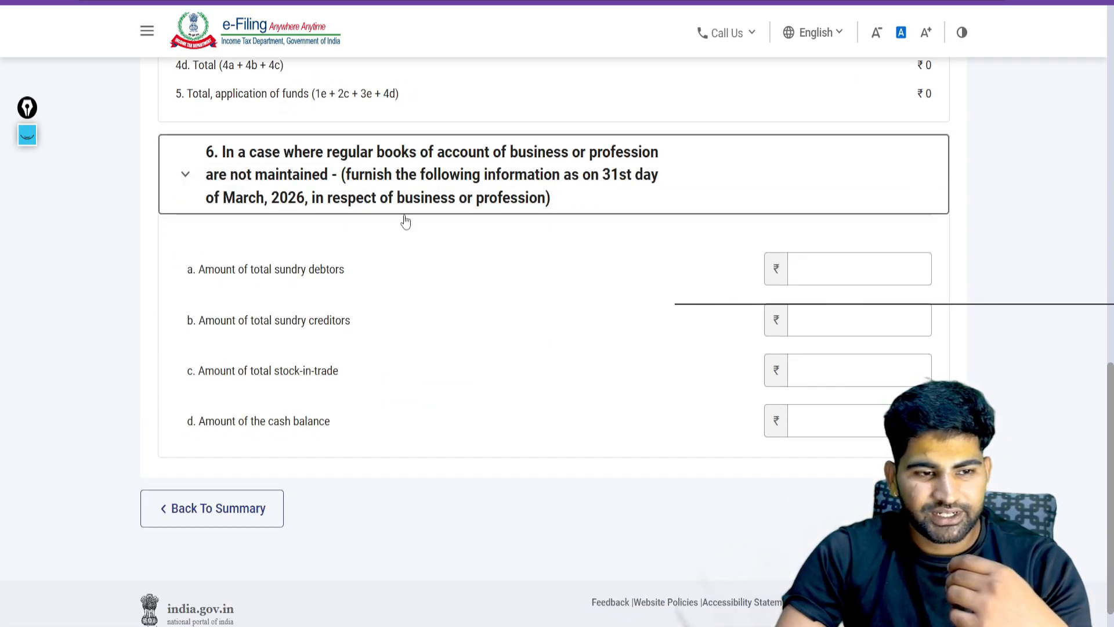
left_click_drag(351, 320, 796, 274)
left_click(796, 274)
left_click(824, 421)
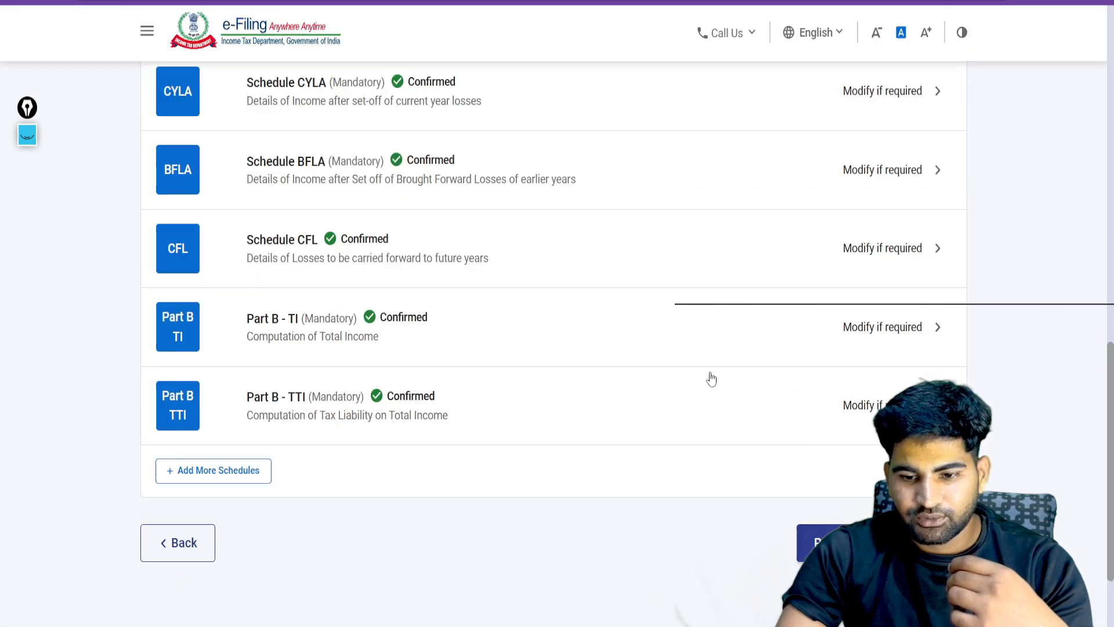
Open Part A - Trading Account and examine the business and professional receipts in the Revenue from operations details
scroll(711, 379, "up", 10)
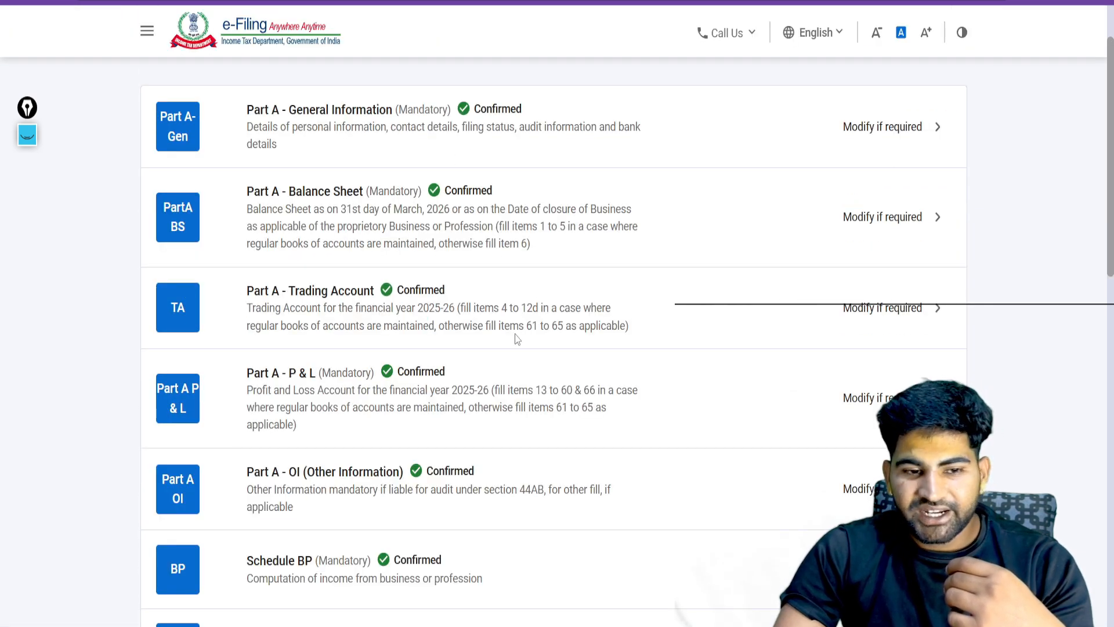
left_click(540, 301)
scroll(583, 212, "down", 2)
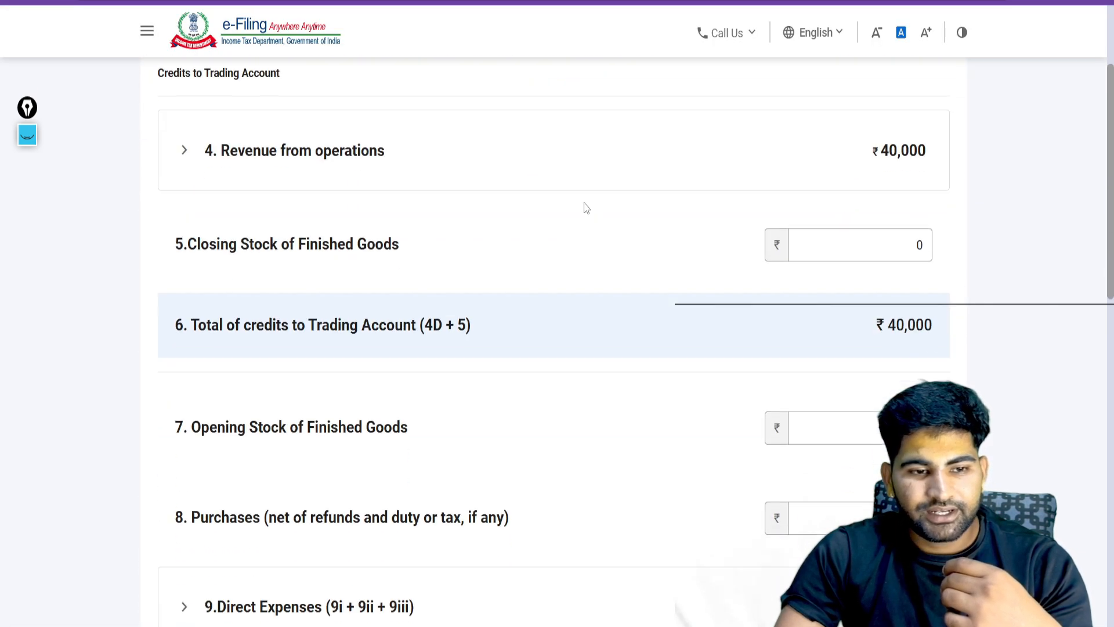
left_click(285, 159)
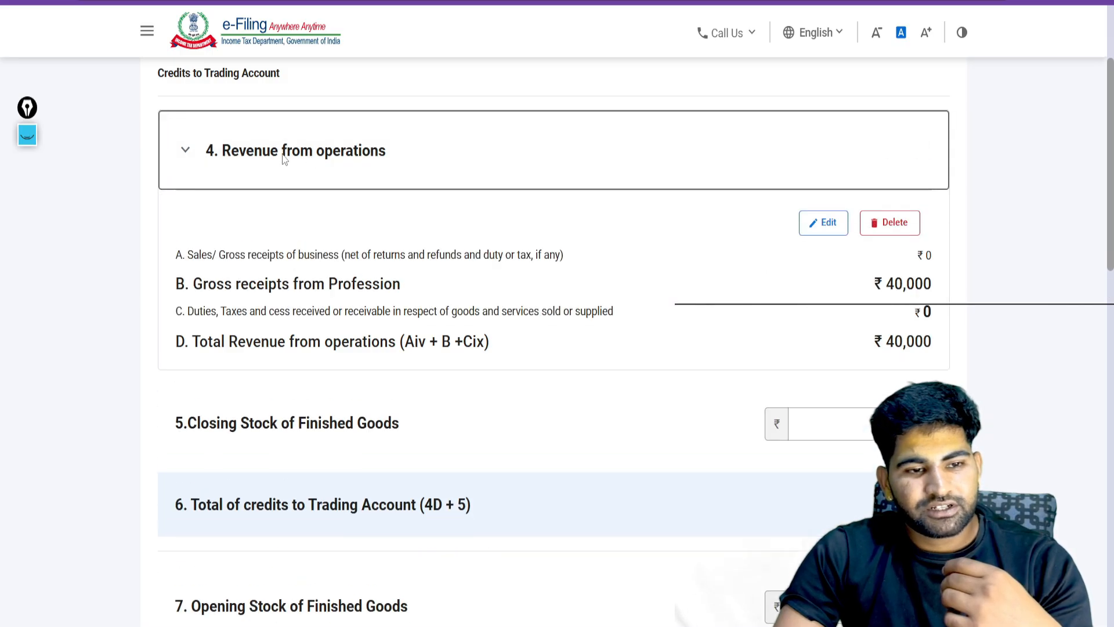
left_click(823, 223)
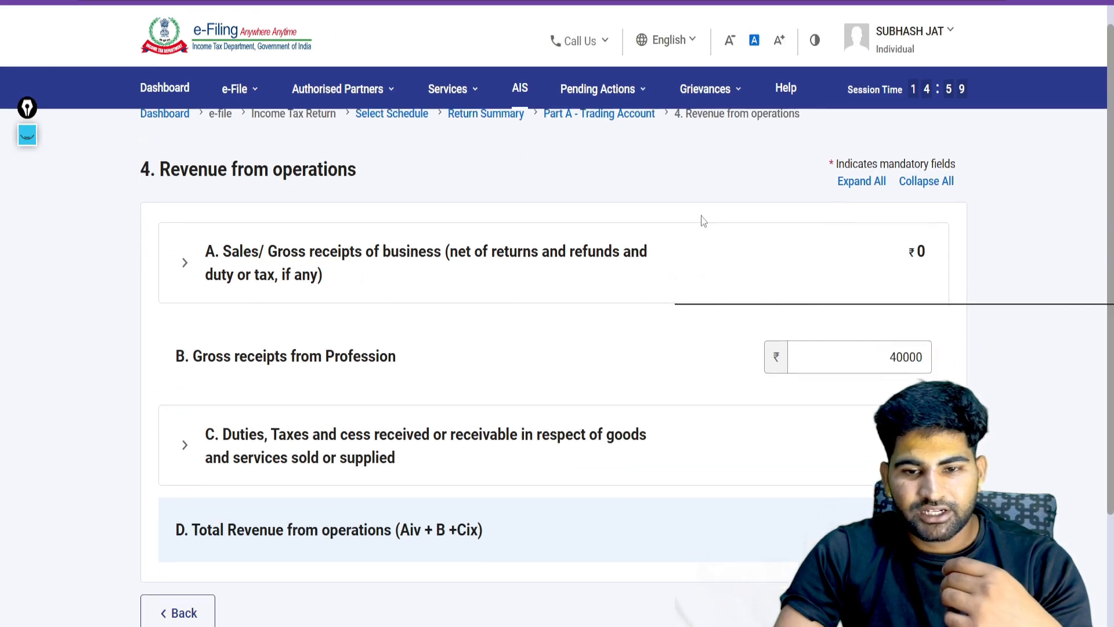
scroll(699, 214, "down", 3)
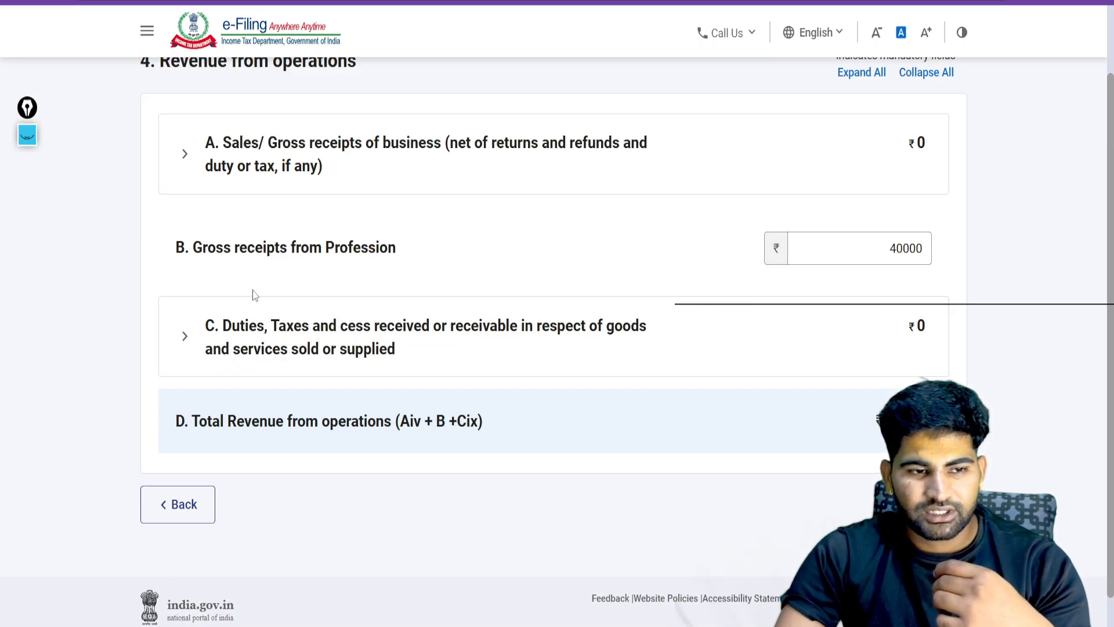
scroll(637, 323, "up", 1)
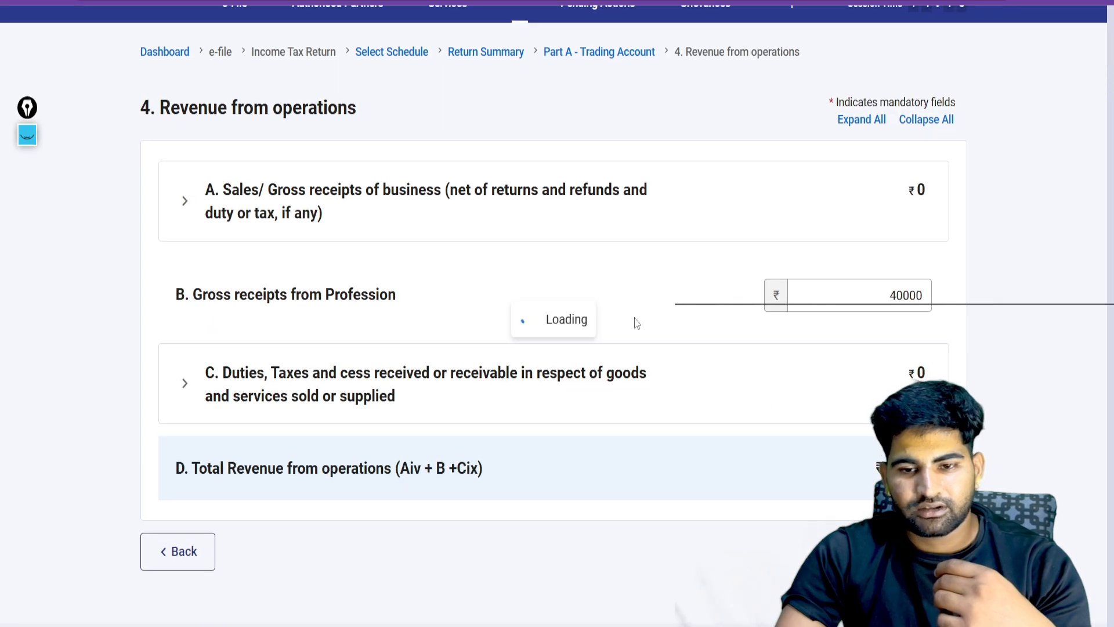
Examine the turnover and income fields 12a to 12d for Intraday and Futures & Options Trading
scroll(552, 219, "down", 15)
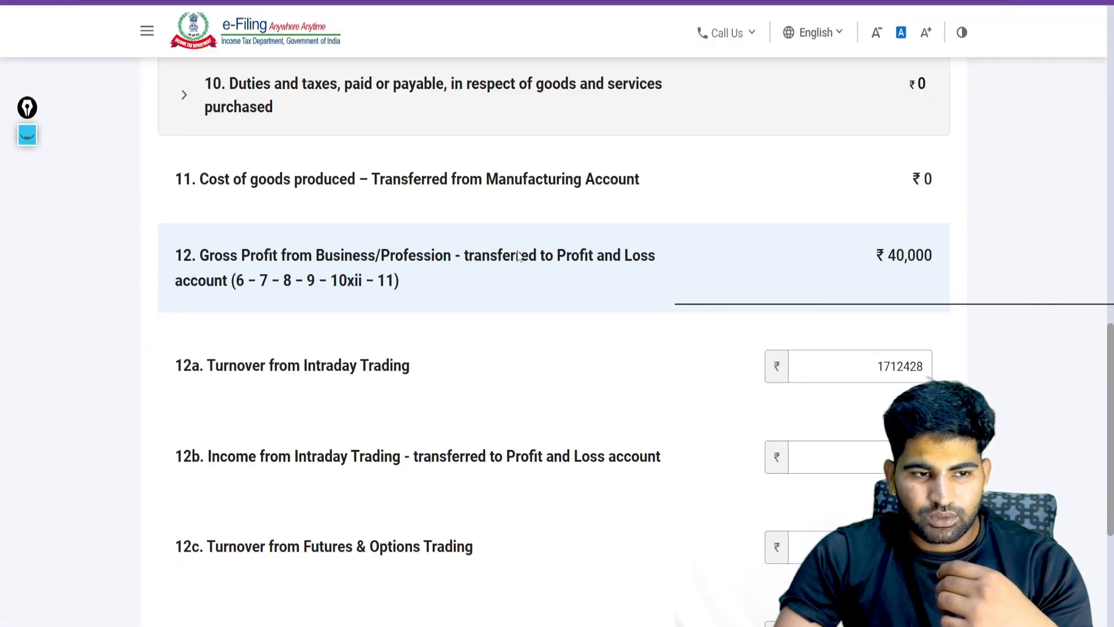
scroll(525, 250, "down", 1)
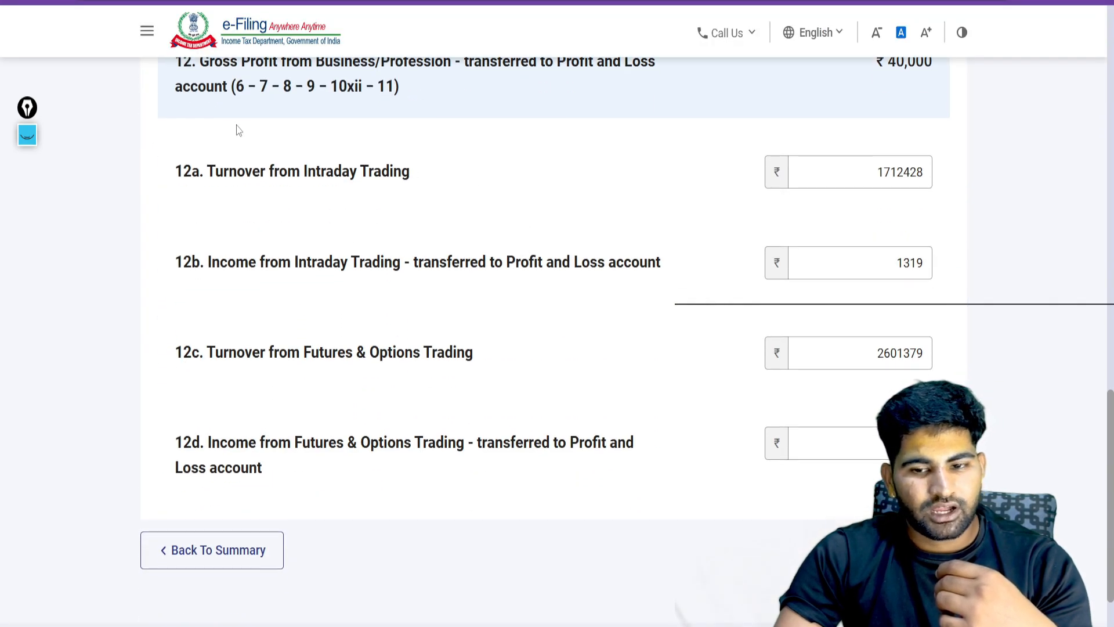
left_click_drag(172, 164, 659, 459)
left_click(592, 198)
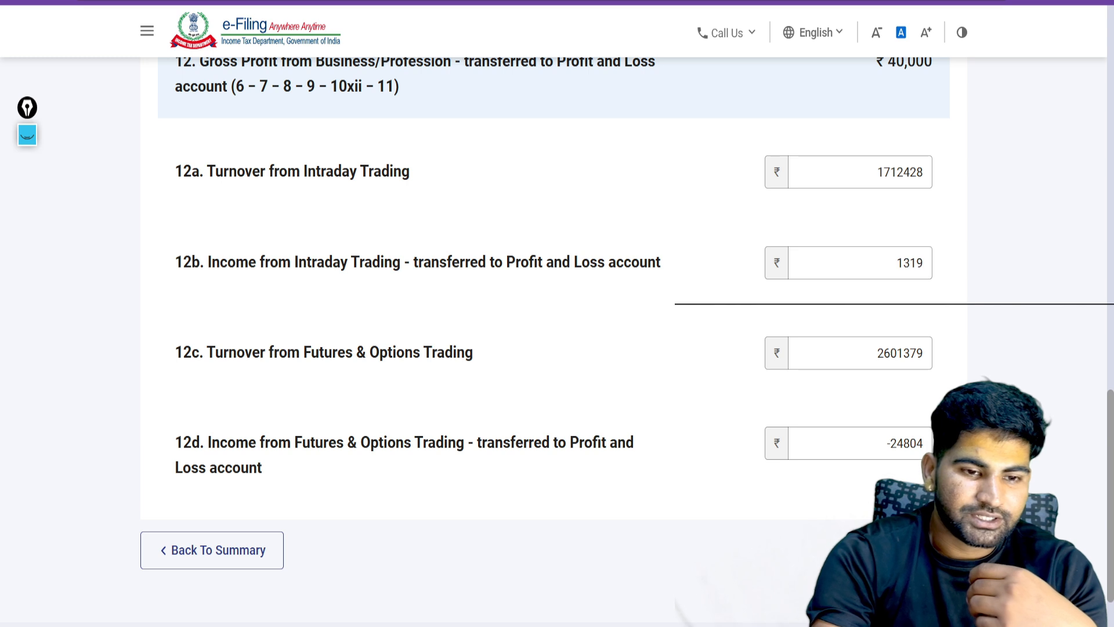
Bracket the intraday and Futures & Options fields with the screen pen, annotate the intraday pair "equity → deriv", and clear all marks
left_click(34, 136)
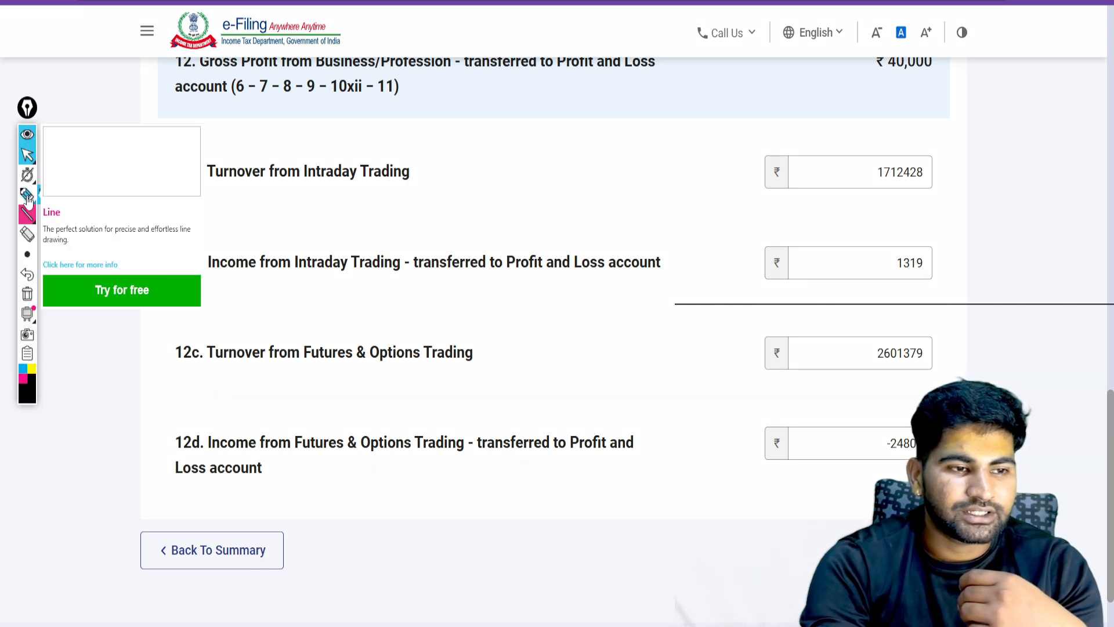
left_click_drag(548, 160, 638, 140)
mouse_move(915, 141)
left_mouse_down()
mouse_move(981, 264)
mouse_move(932, 287)
left_mouse_up()
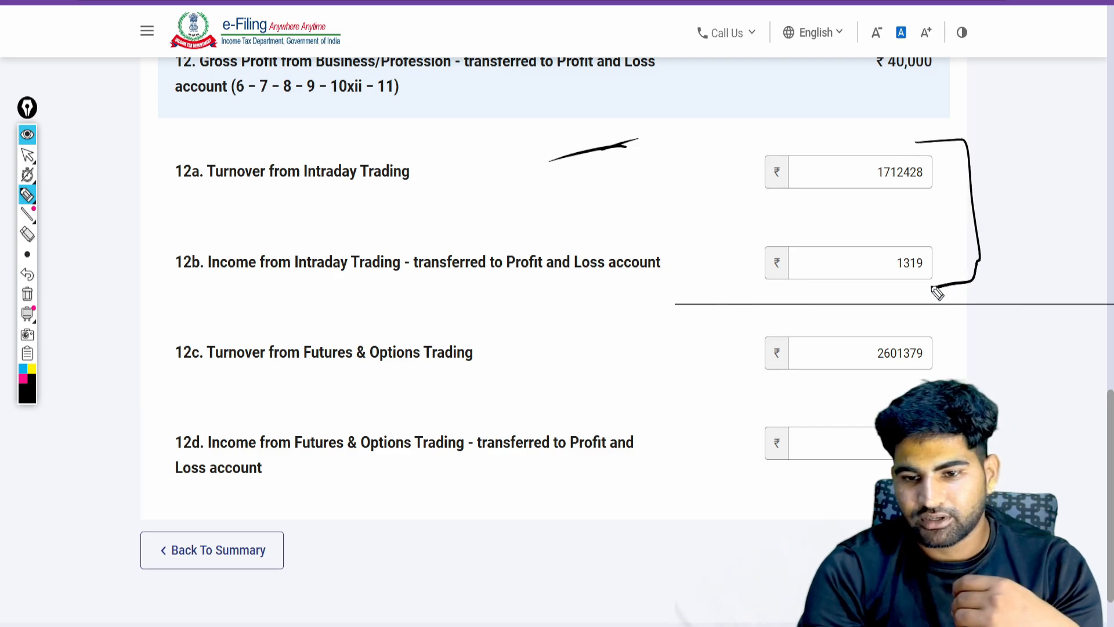
left_click_drag(931, 325, 1000, 469)
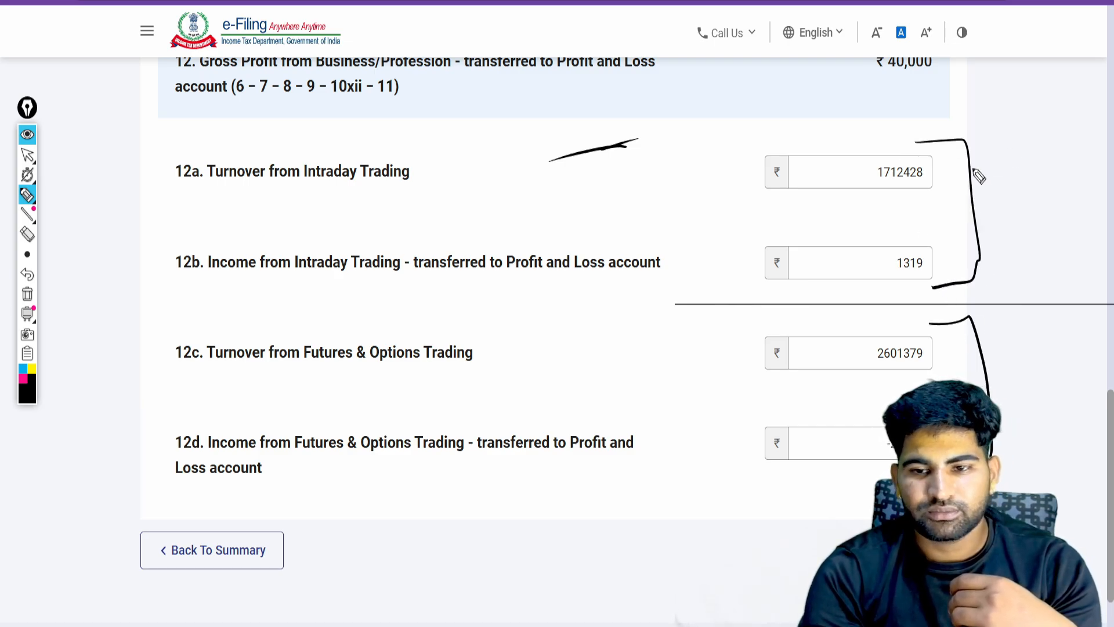
mouse_move(748, 224)
left_mouse_down()
mouse_move(786, 241)
mouse_move(963, 210)
left_mouse_up()
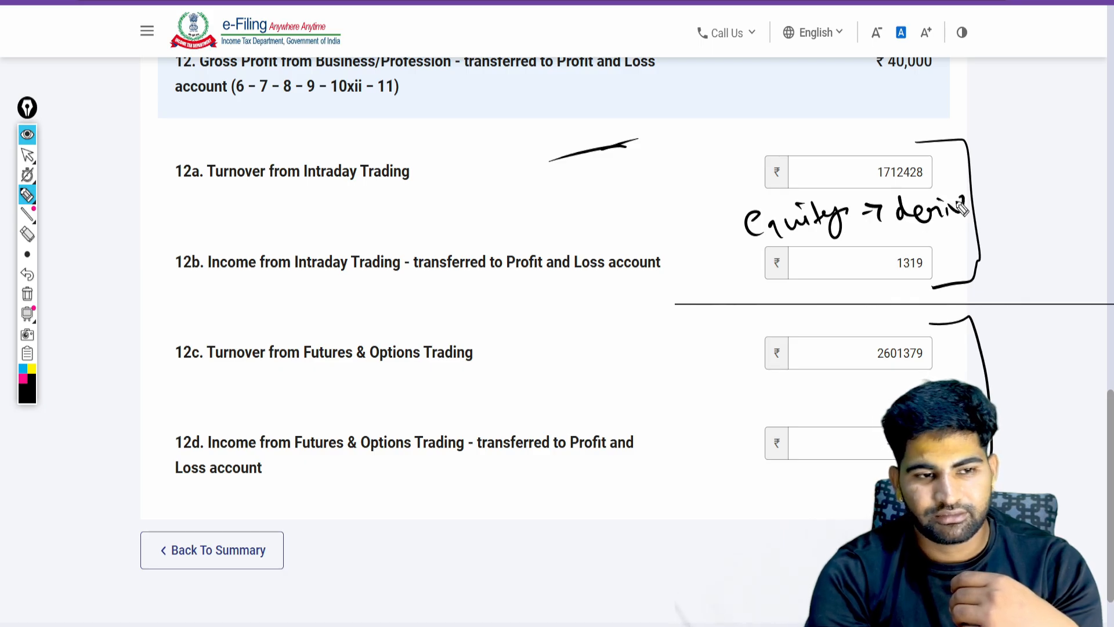
left_click_drag(821, 391, 818, 415)
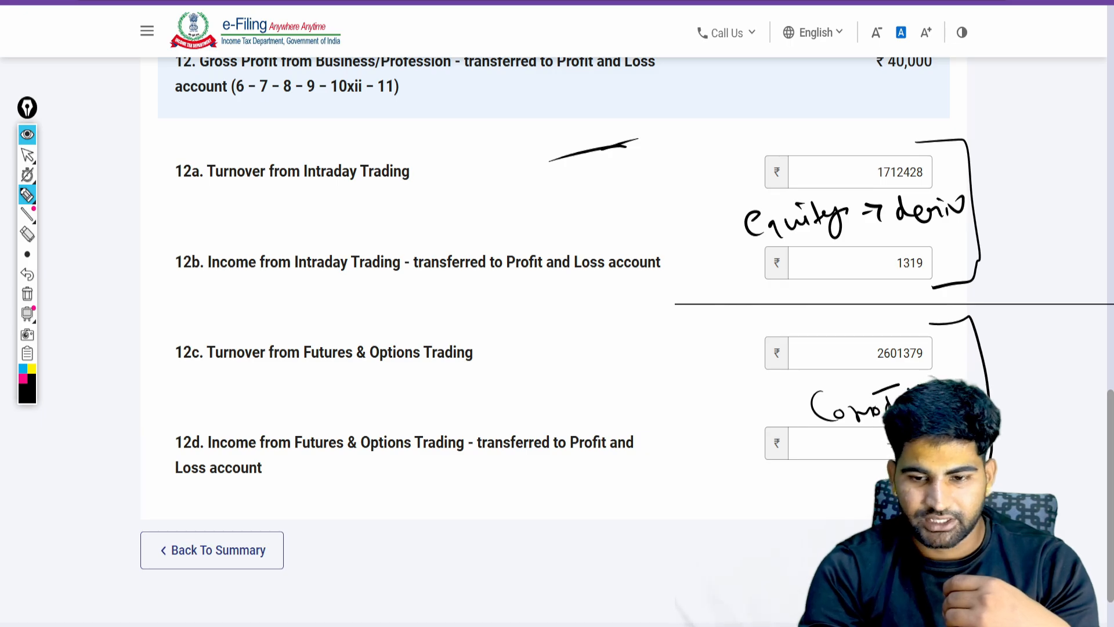
left_click(27, 294)
Draw freehand marks beside the intraday and Futures & Options turnover and income fields, and erase all the drawings
left_click_drag(888, 435, 885, 463)
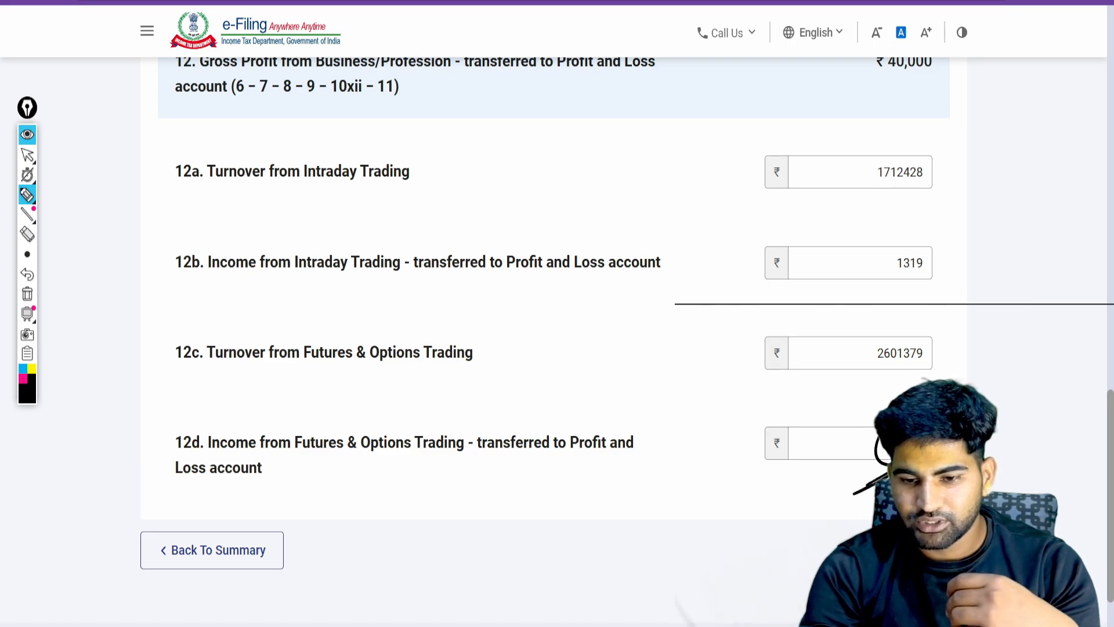
mouse_move(910, 326)
left_mouse_down()
mouse_move(947, 351)
mouse_move(922, 324)
left_mouse_up()
left_click_drag(296, 191, 380, 190)
left_click_drag(356, 297, 399, 283)
mouse_move(418, 211)
left_mouse_down()
mouse_move(496, 203)
mouse_move(514, 177)
mouse_move(535, 198)
left_mouse_up()
mouse_move(932, 140)
left_mouse_down()
mouse_move(875, 204)
mouse_move(952, 288)
mouse_move(931, 135)
left_mouse_up()
mouse_move(935, 234)
left_mouse_down()
mouse_move(883, 263)
mouse_move(928, 236)
left_mouse_up()
left_click(26, 293)
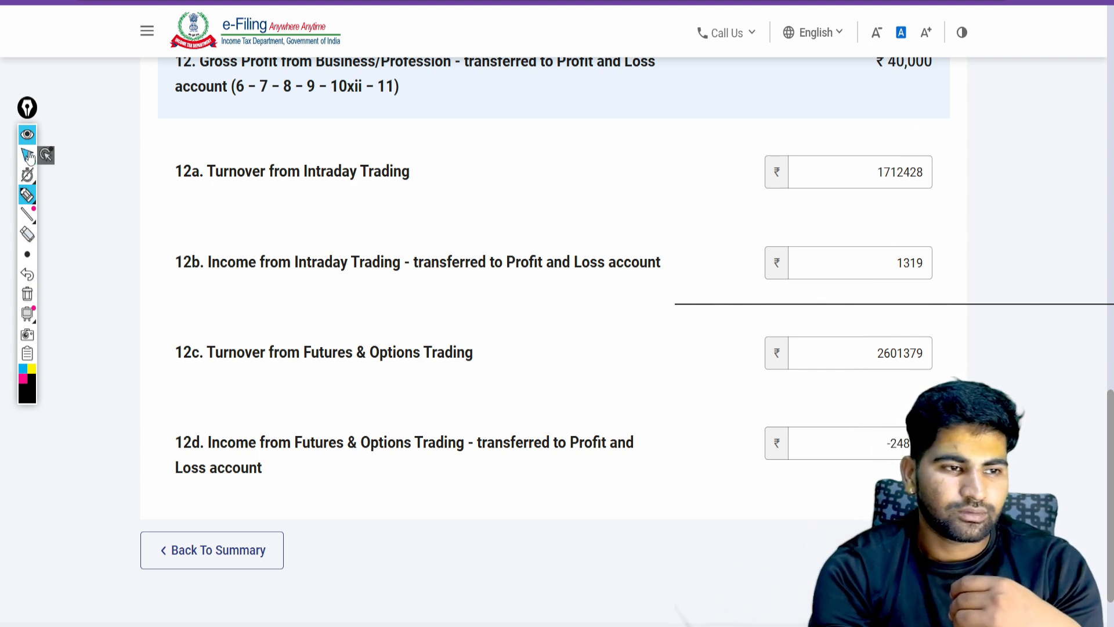
Return from the Trading Account to the Return Summary and open Part A - P & L
left_click(28, 156)
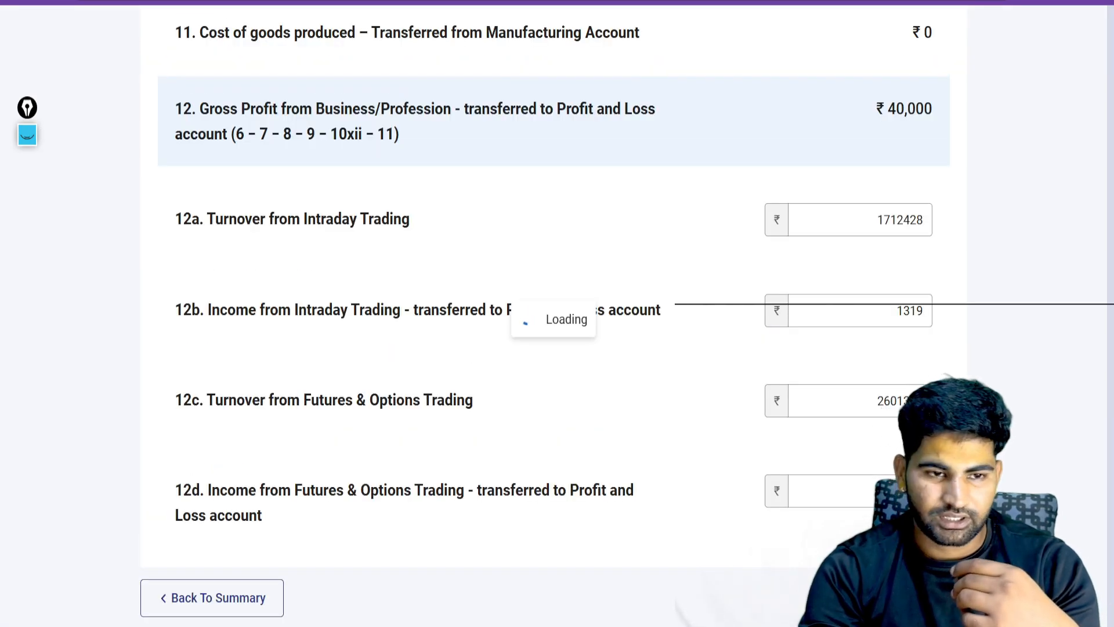
scroll(559, 453, "up", 12)
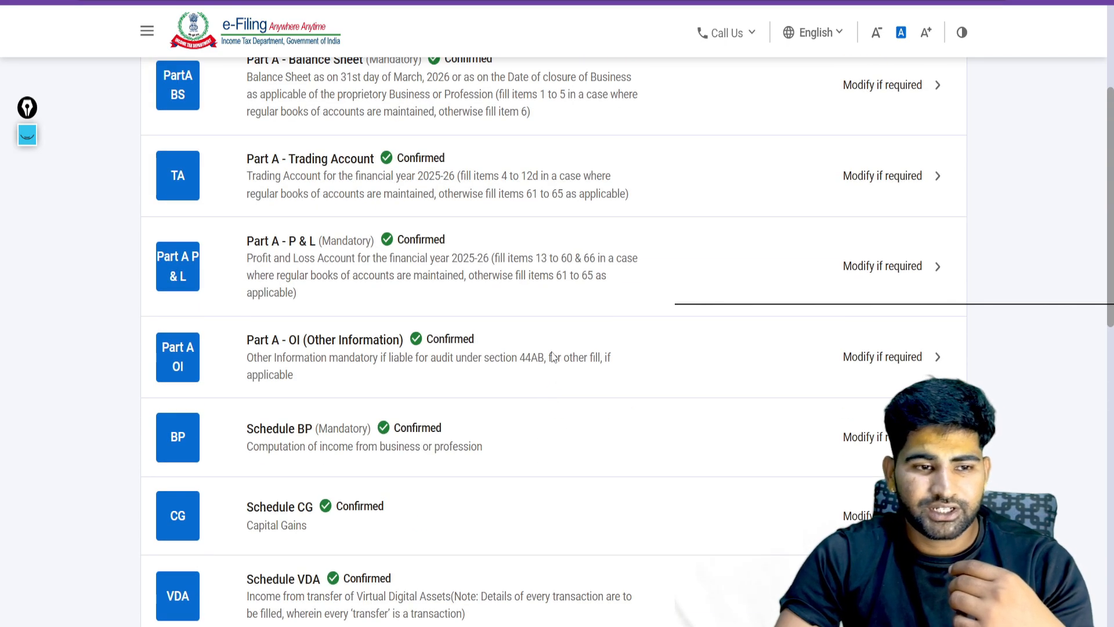
scroll(424, 243, "up", 4)
scroll(342, 377, "down", 2)
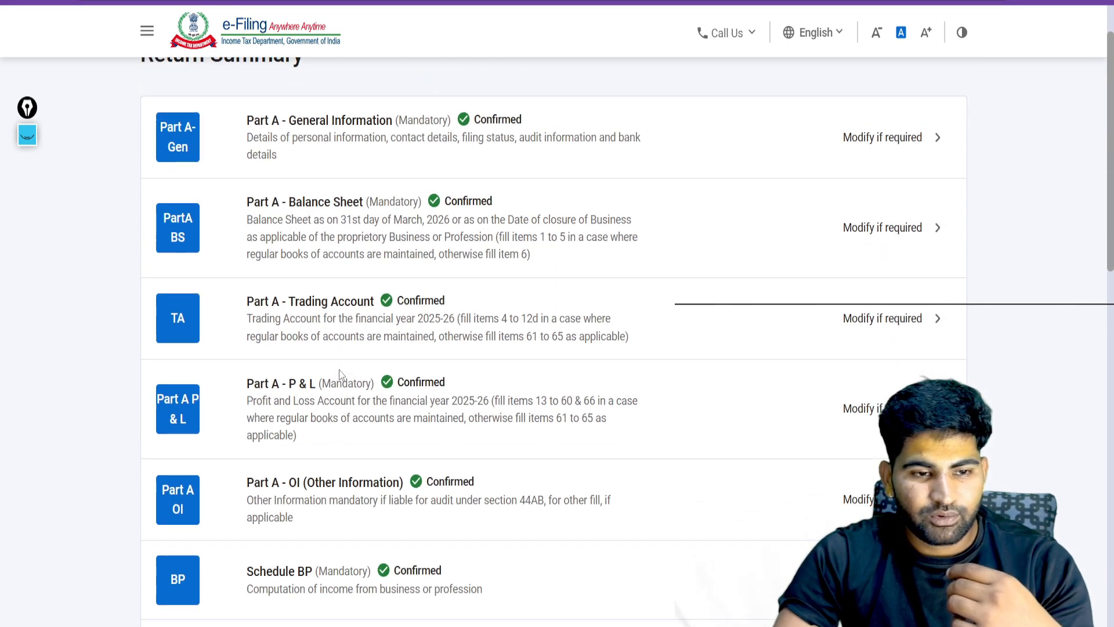
scroll(338, 311, "down", 2)
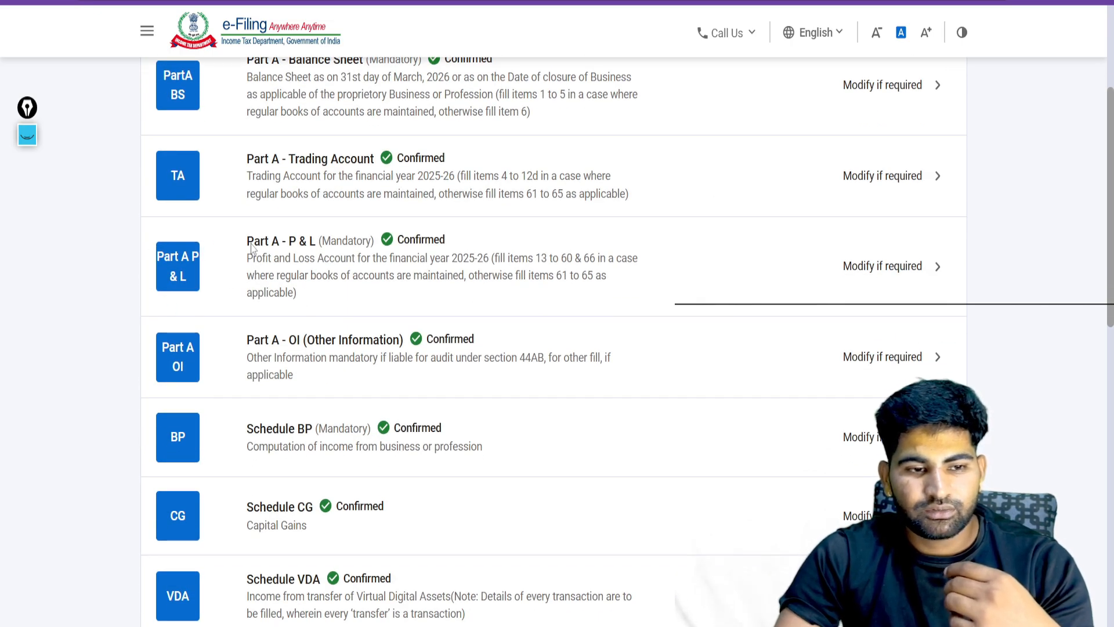
left_click(806, 260)
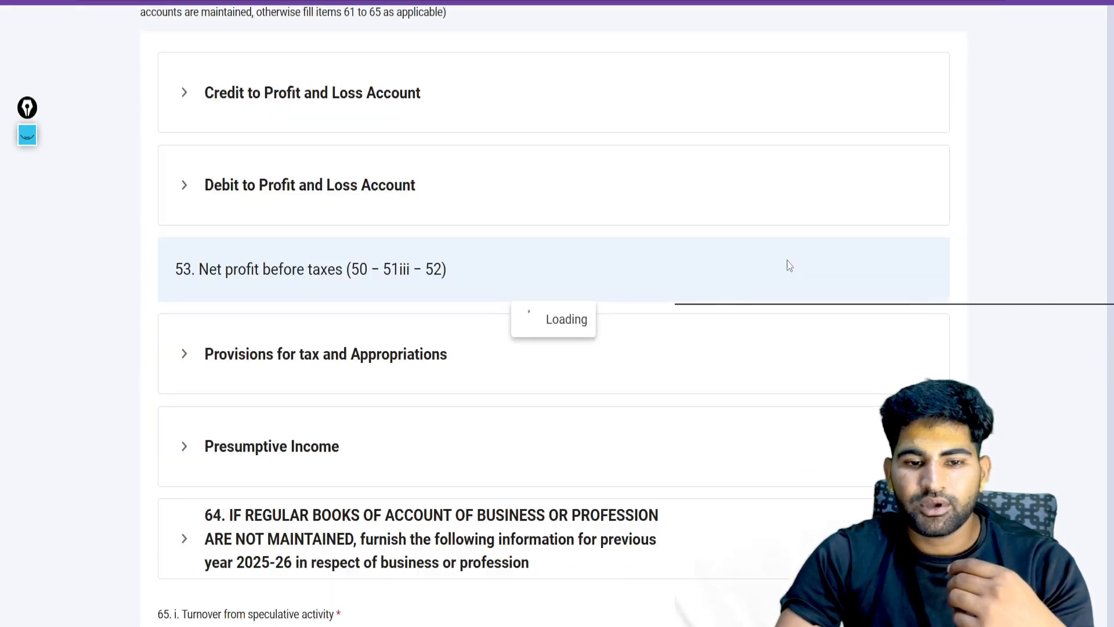
Open the Credit to Profit and Loss Account details, examine the transferred gross profit and Other Income fields, and return to Part A - P & L
left_click(220, 235)
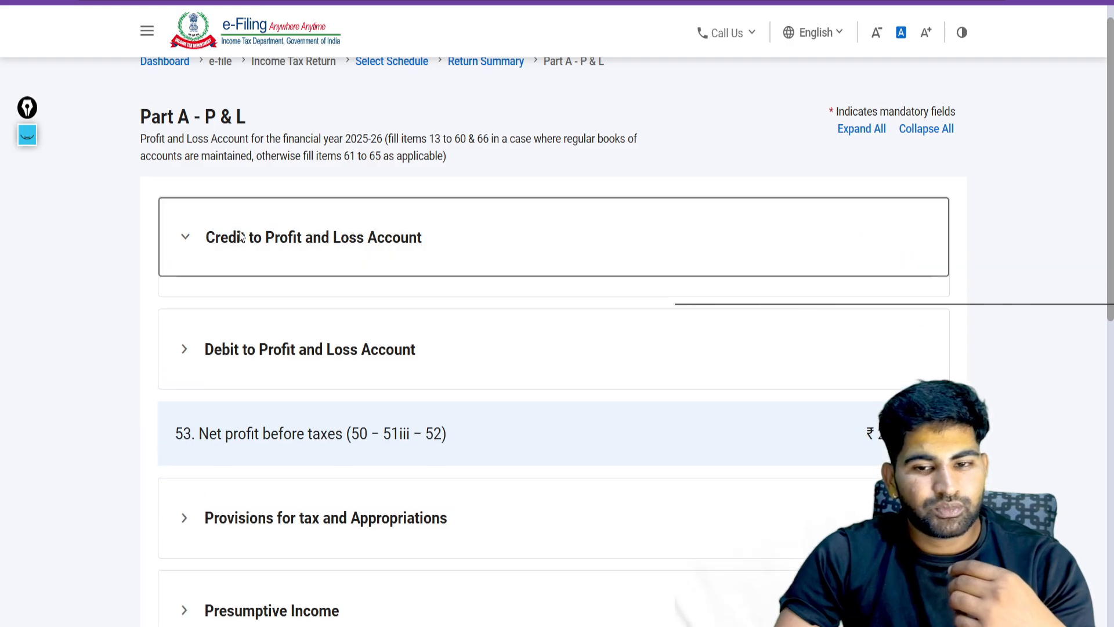
scroll(430, 193, "down", 2)
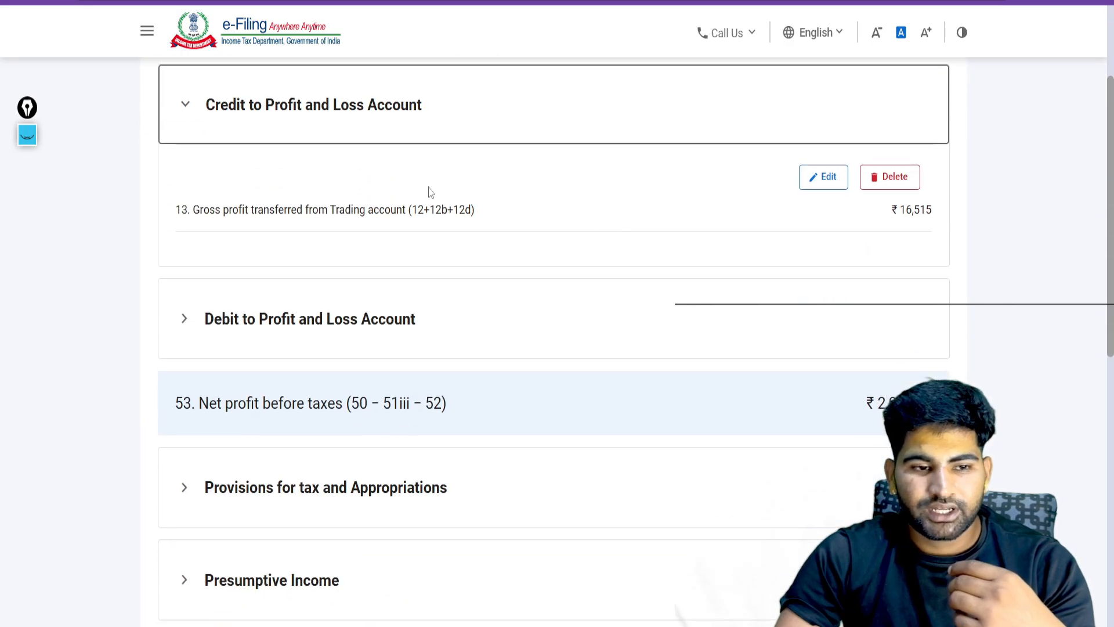
left_click(809, 183)
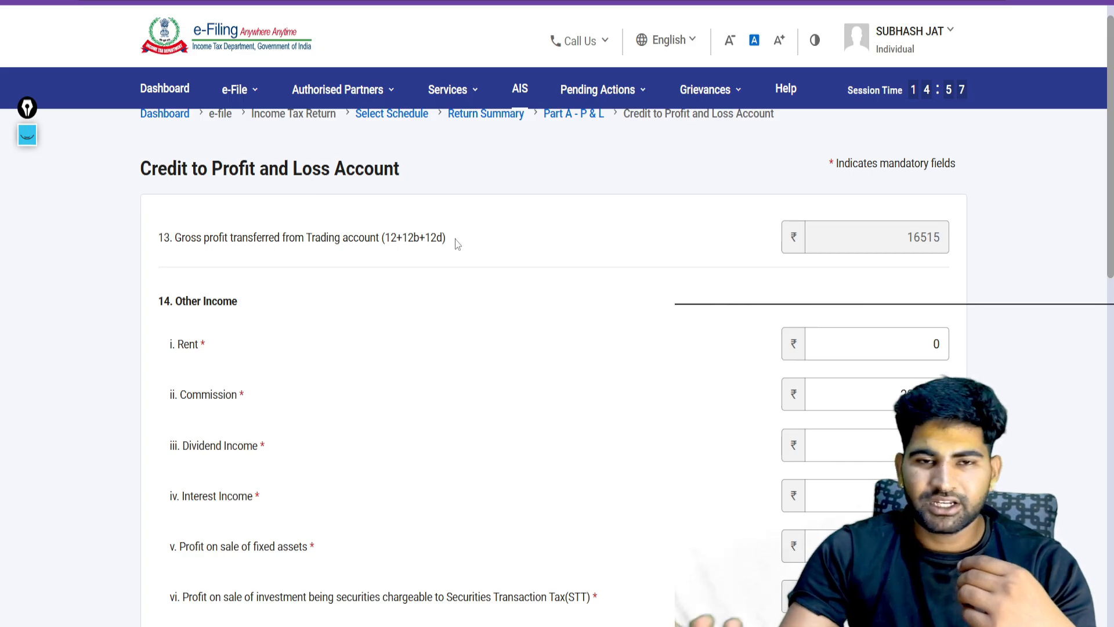
scroll(459, 244, "down", 3)
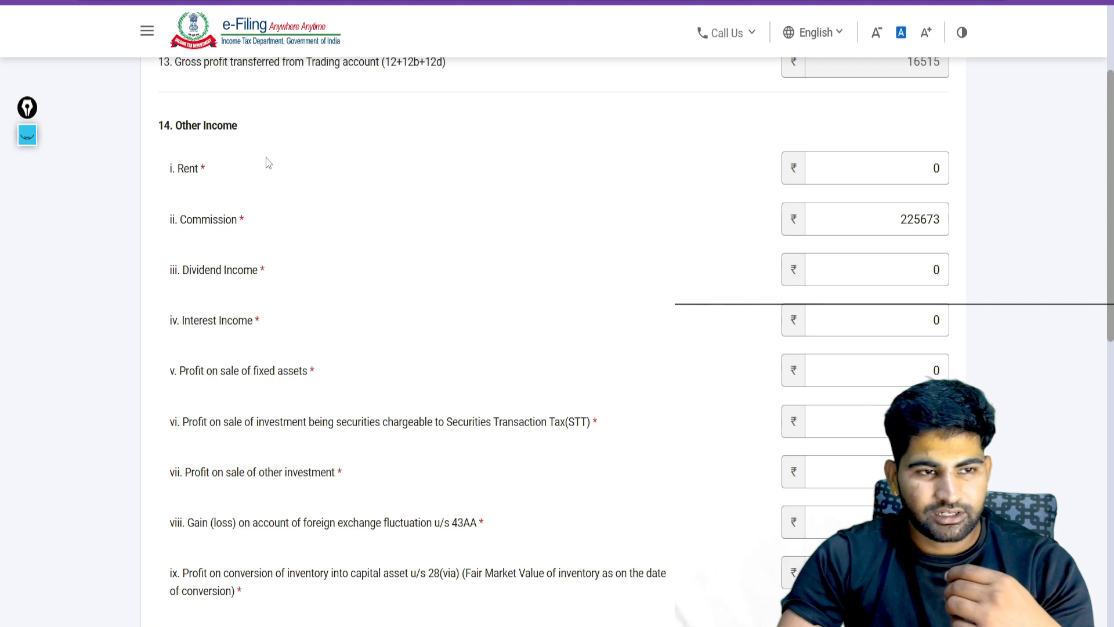
scroll(267, 161, "up", 3)
scroll(450, 284, "down", 3)
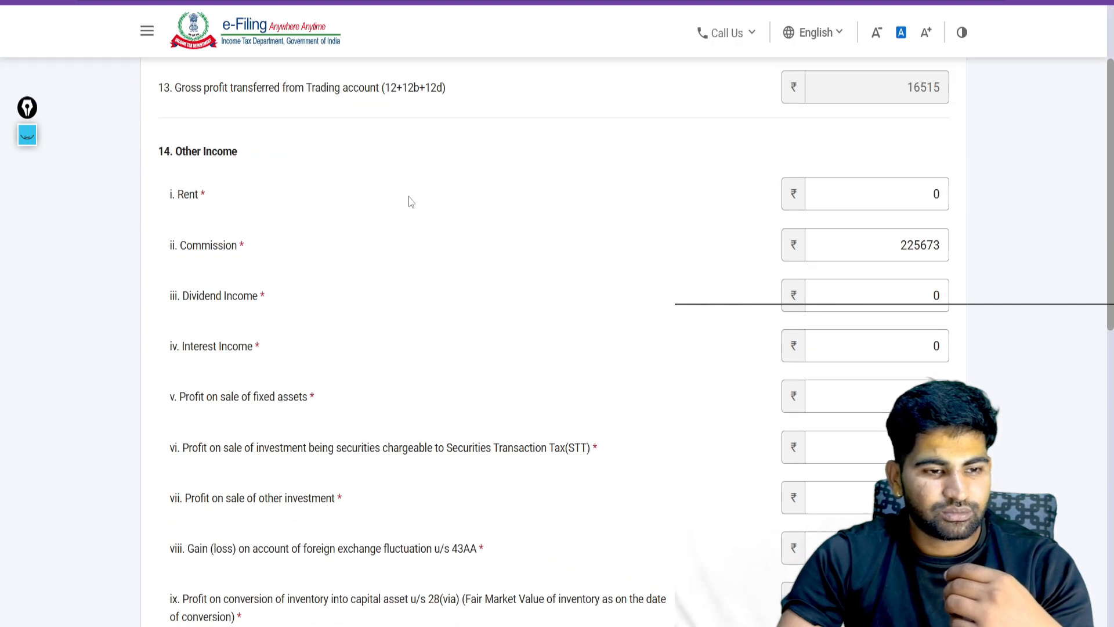
scroll(367, 325, "down", 3)
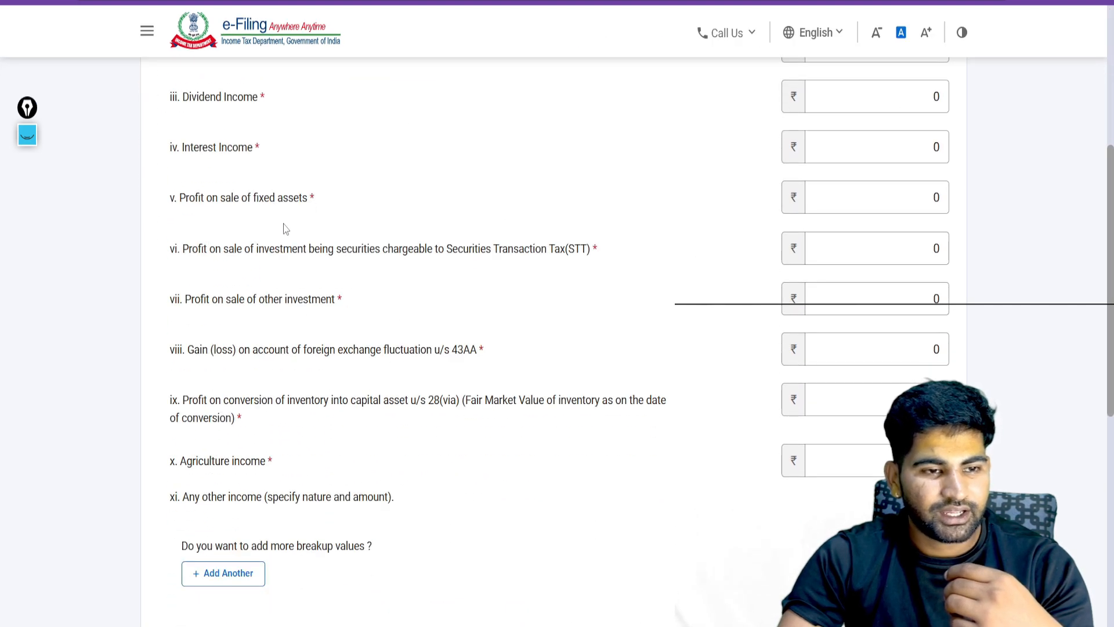
left_click(392, 249)
scroll(395, 249, "down", 4)
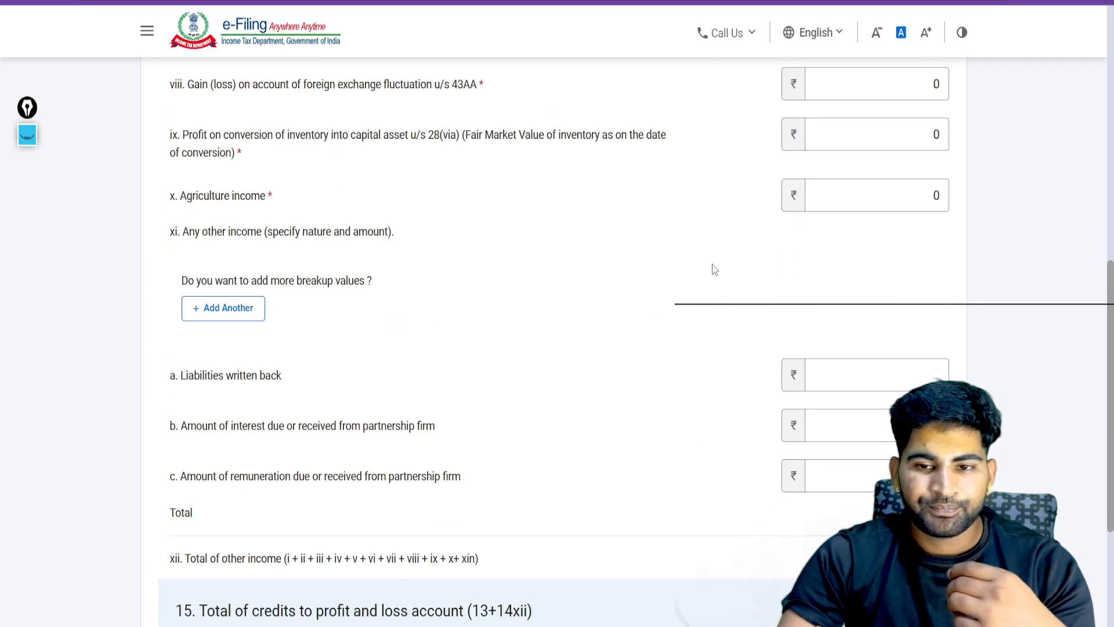
scroll(714, 269, "down", 4)
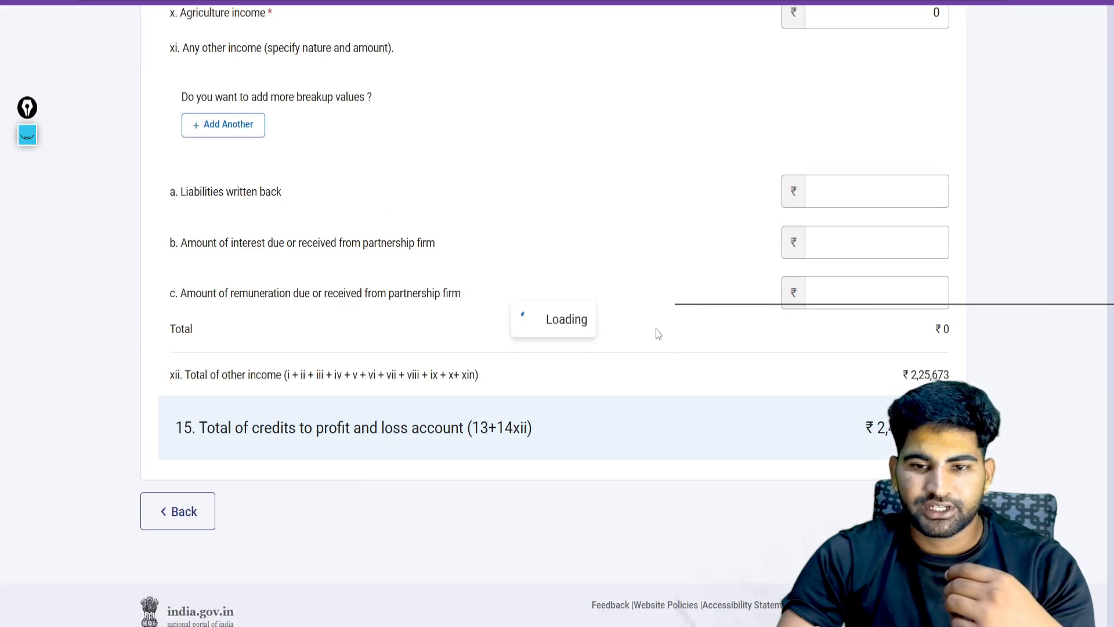
scroll(478, 251, "up", 10)
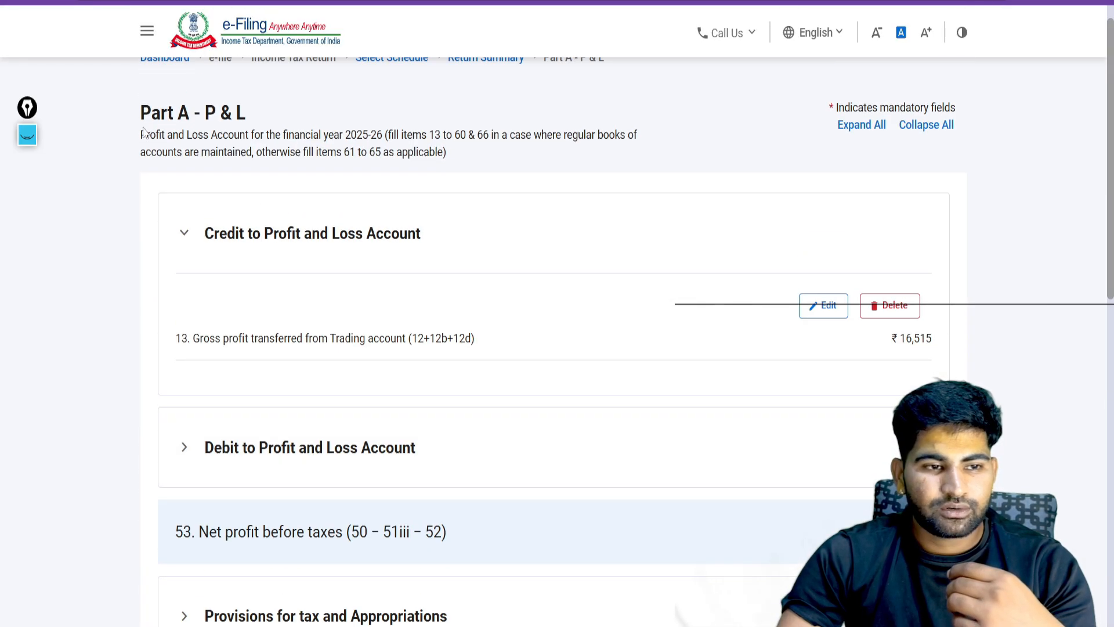
Examine the turnover, gross profit, expenditure and net income fields for speculative activity in item 65
scroll(671, 410, "down", 7)
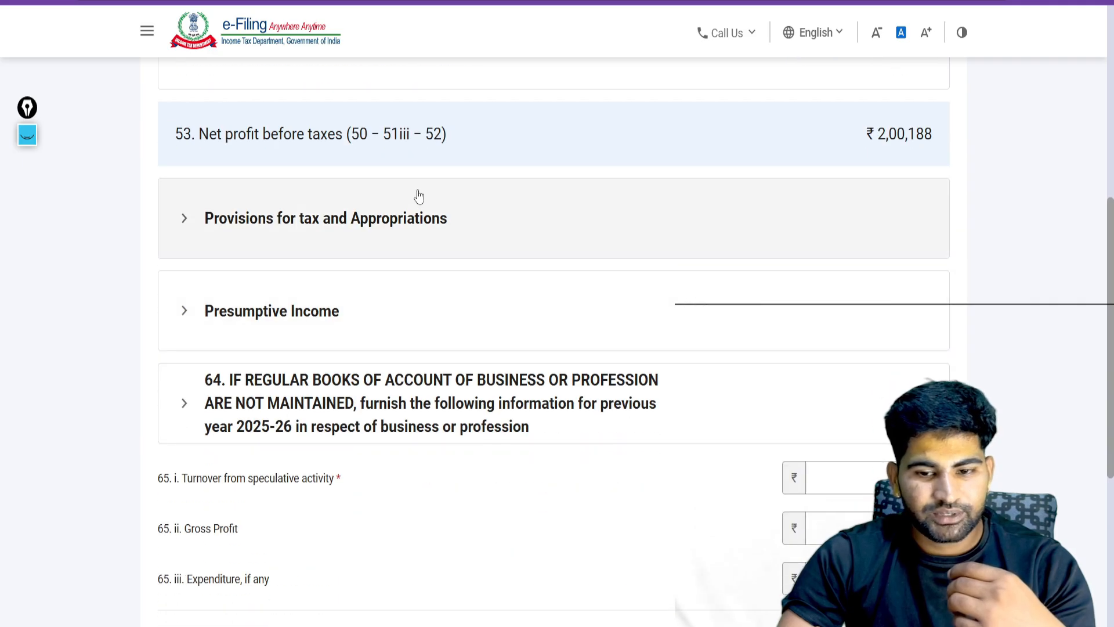
scroll(419, 198, "down", 6)
left_click_drag(140, 139, 721, 346)
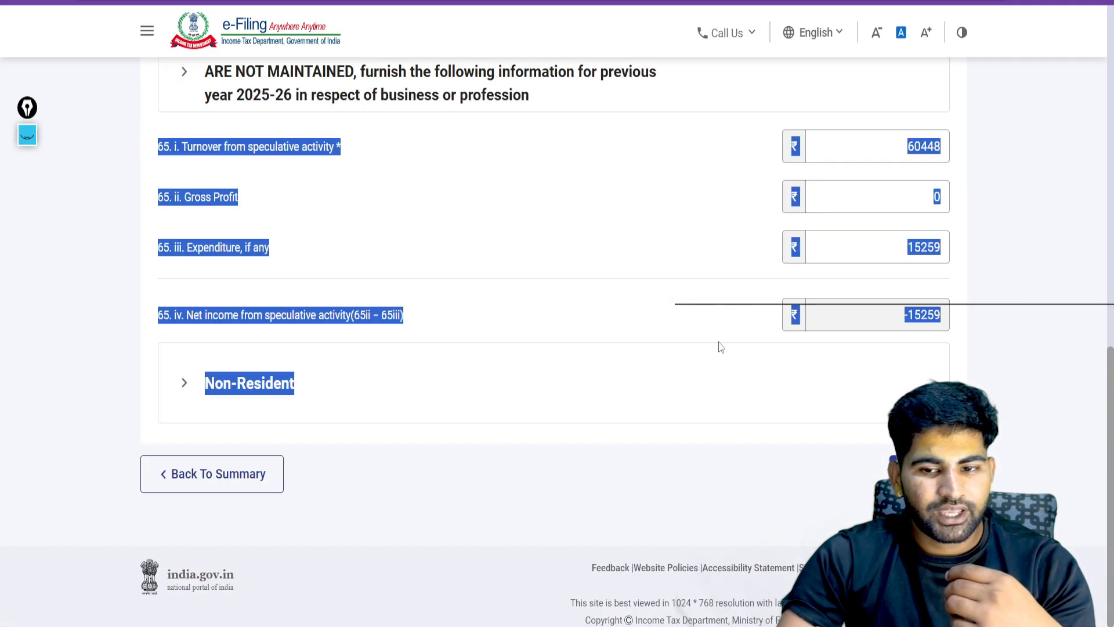
left_click(713, 223)
scroll(559, 202, "up", 1)
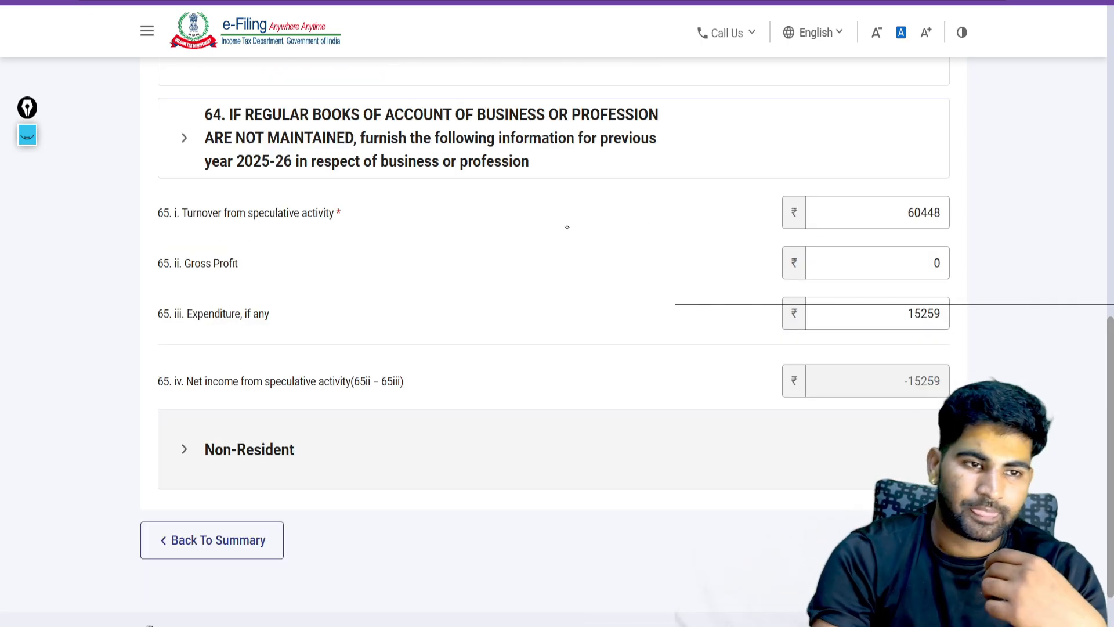
Handwrite a boxed "Shedule VDA" note and a "Crypto/FNO" note over the speculative activity section with the screen pen
left_click(32, 143)
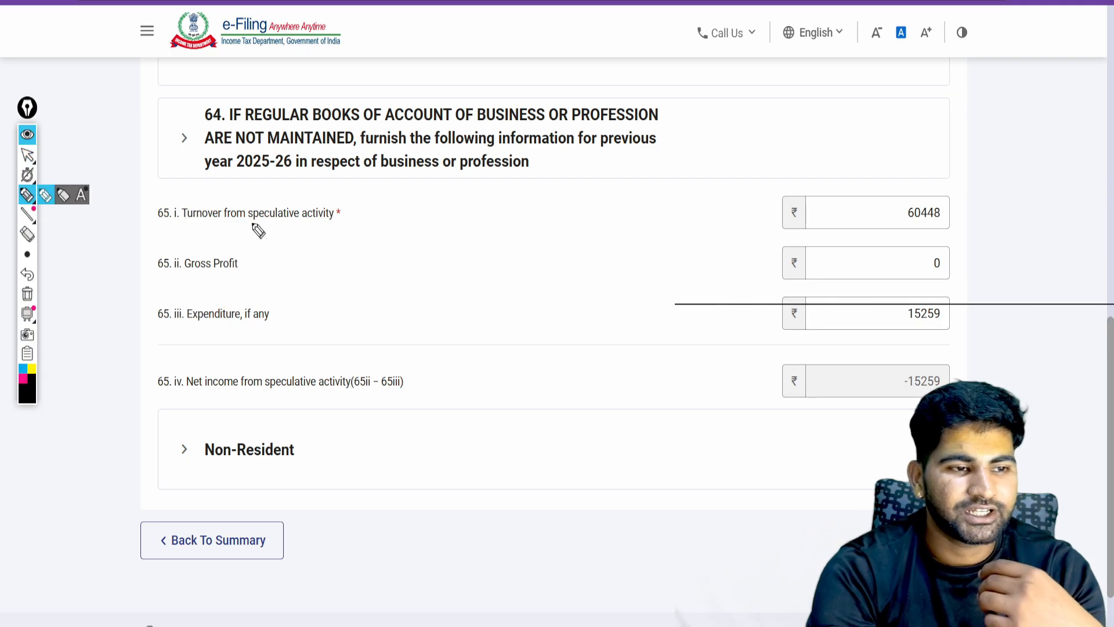
mouse_move(457, 210)
left_mouse_down()
mouse_move(458, 238)
mouse_move(458, 209)
mouse_move(497, 216)
mouse_move(627, 198)
left_mouse_up()
mouse_move(422, 293)
left_mouse_down()
mouse_move(447, 326)
mouse_move(454, 283)
left_mouse_up()
left_click_drag(476, 286, 473, 288)
left_click_drag(542, 323, 568, 293)
mouse_move(399, 381)
left_mouse_down()
mouse_move(592, 348)
mouse_move(591, 144)
mouse_move(398, 318)
mouse_move(451, 374)
left_mouse_up()
mouse_move(765, 111)
left_mouse_down()
mouse_move(777, 165)
mouse_move(822, 115)
mouse_move(869, 100)
mouse_move(910, 116)
mouse_move(896, 113)
left_mouse_up()
left_click_drag(920, 64, 925, 157)
left_click_drag(956, 68, 942, 137)
mouse_move(935, 108)
left_mouse_down()
mouse_move(959, 104)
mouse_move(993, 129)
mouse_move(998, 81)
left_mouse_up()
left_click_drag(1014, 85, 1015, 87)
Write an underlined "SPOT" with arrows to a bracketed "FNO" and to the VDA box, add "Loss", and clear all annotations
mouse_move(514, 467)
left_mouse_down()
mouse_move(527, 529)
mouse_move(587, 497)
left_mouse_up()
left_click_drag(589, 442, 623, 470)
left_click_drag(493, 574, 629, 516)
mouse_move(480, 591)
left_mouse_down()
mouse_move(620, 535)
mouse_move(644, 553)
left_mouse_up()
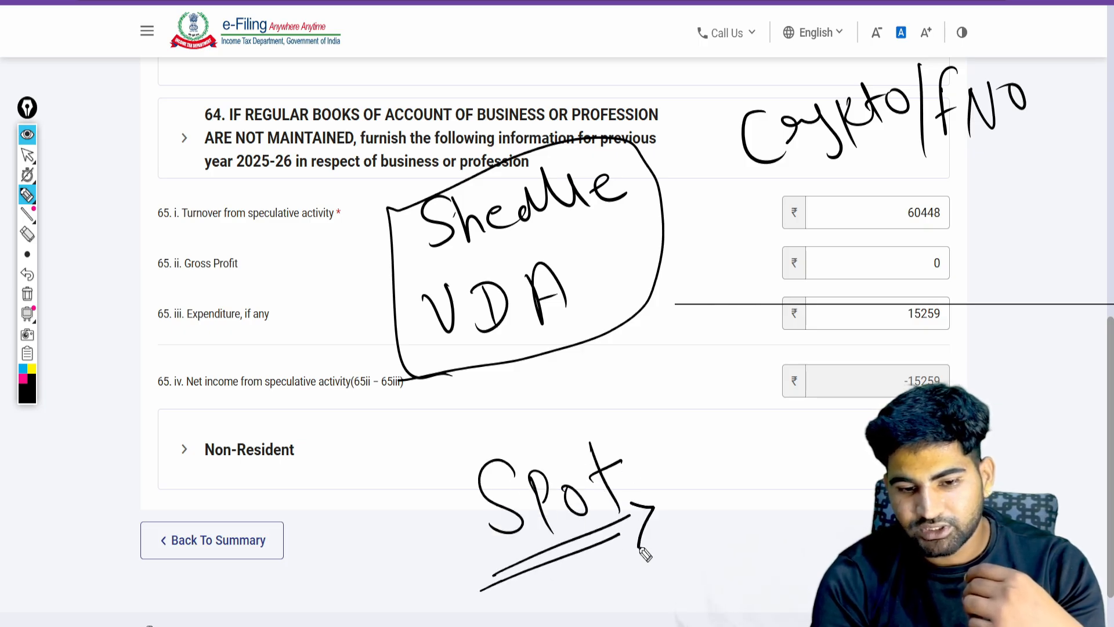
mouse_move(684, 455)
left_mouse_down()
mouse_move(726, 540)
mouse_move(707, 444)
mouse_move(737, 472)
left_mouse_up()
mouse_move(736, 427)
left_mouse_down()
mouse_move(754, 420)
mouse_move(752, 444)
mouse_move(801, 419)
mouse_move(815, 427)
left_mouse_up()
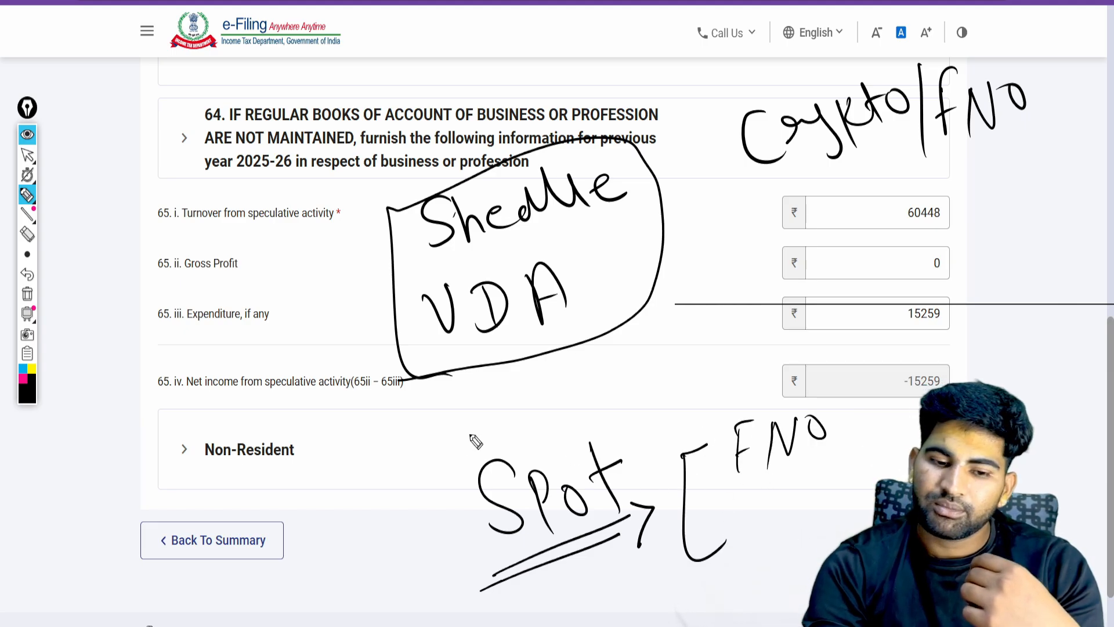
mouse_move(544, 456)
left_mouse_down()
mouse_move(507, 401)
mouse_move(498, 351)
mouse_move(505, 359)
left_mouse_up()
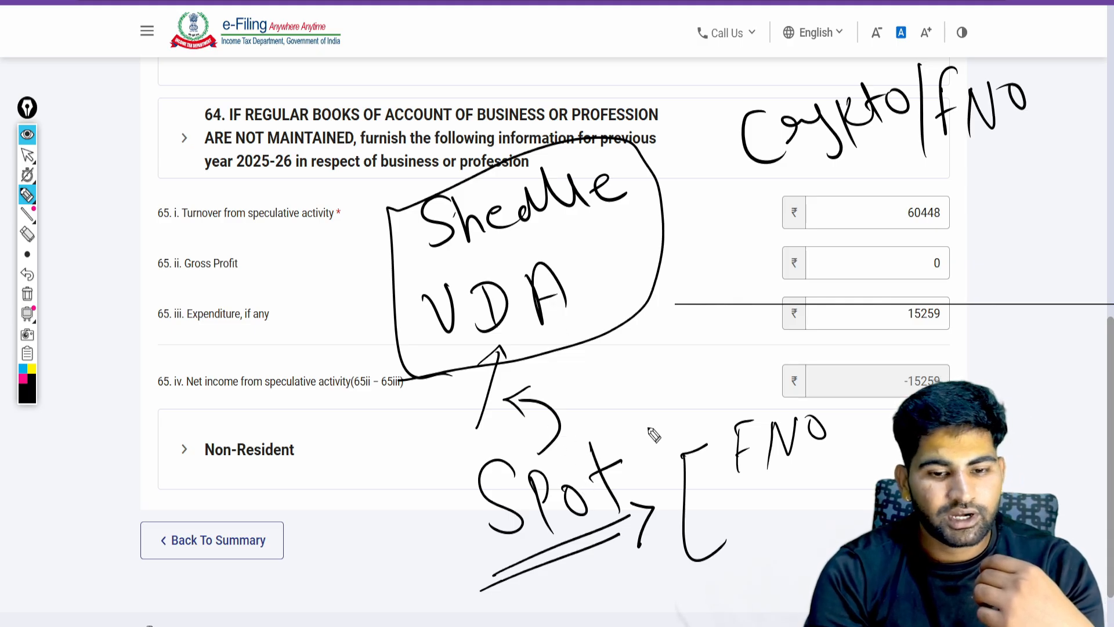
mouse_move(678, 330)
left_mouse_down()
mouse_move(704, 356)
mouse_move(724, 348)
left_mouse_up()
mouse_move(679, 382)
left_mouse_down()
mouse_move(734, 359)
mouse_move(719, 362)
left_mouse_up()
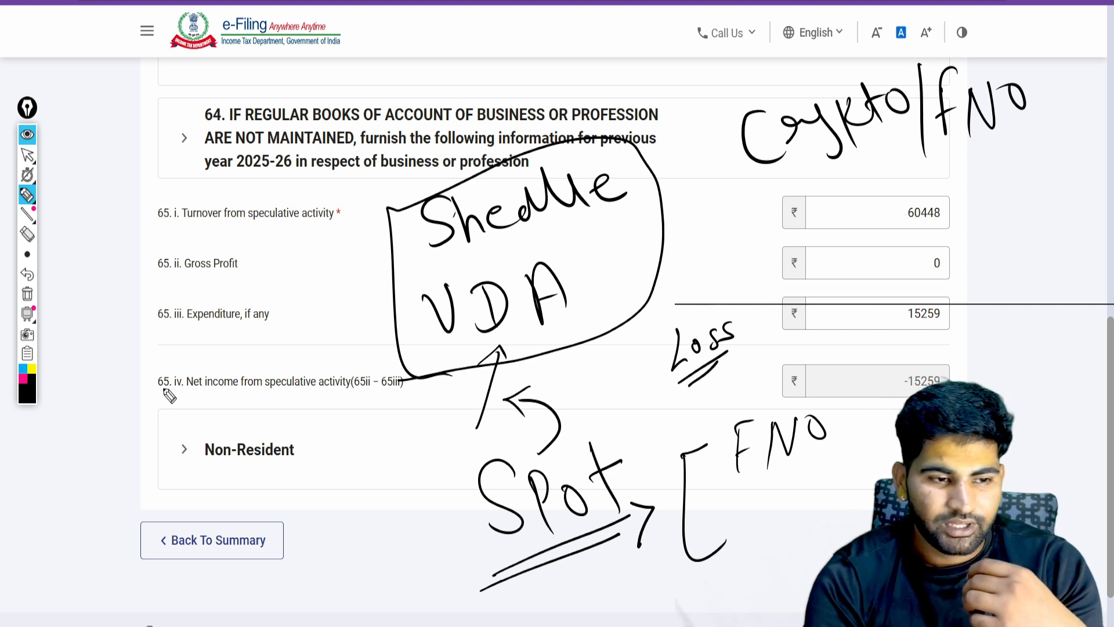
left_click(28, 294)
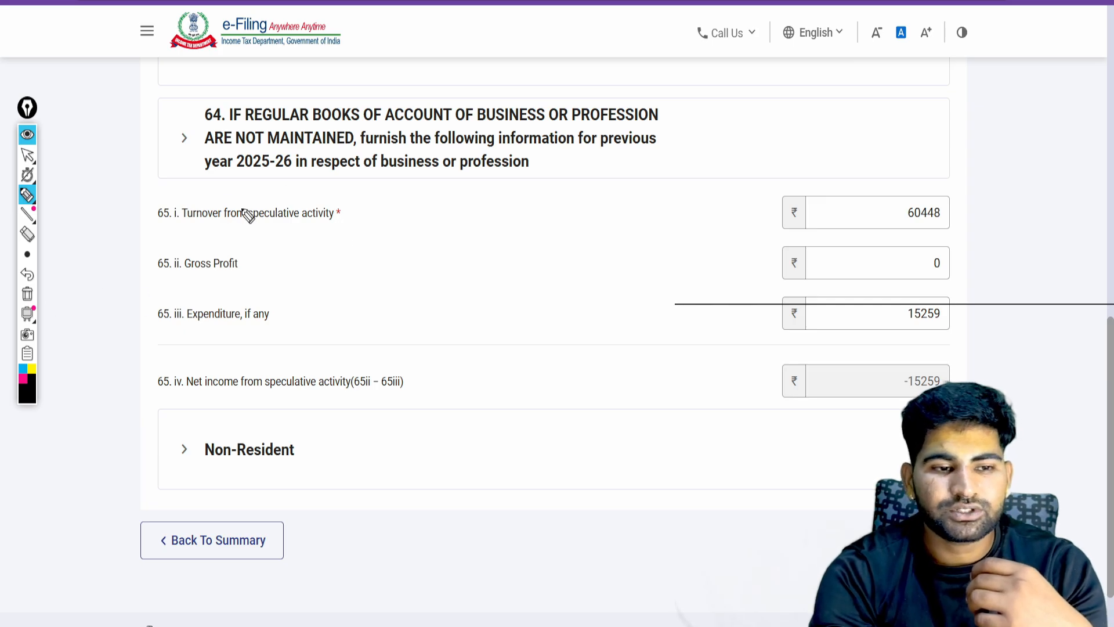
Handwrite a "Business" note beside the speculative turnover and "FNO => Loss NON" above the fields
mouse_move(448, 201)
left_mouse_down()
mouse_move(480, 216)
mouse_move(495, 199)
mouse_move(533, 209)
mouse_move(587, 198)
left_mouse_up()
mouse_move(602, 152)
left_mouse_down()
mouse_move(606, 208)
mouse_move(634, 168)
mouse_move(686, 179)
mouse_move(706, 160)
mouse_move(700, 137)
left_mouse_up()
mouse_move(748, 62)
left_mouse_down()
mouse_move(738, 103)
mouse_move(767, 99)
mouse_move(792, 69)
mouse_move(839, 82)
mouse_move(871, 54)
mouse_move(955, 80)
mouse_move(965, 58)
mouse_move(1020, 72)
mouse_move(1023, 40)
left_mouse_up()
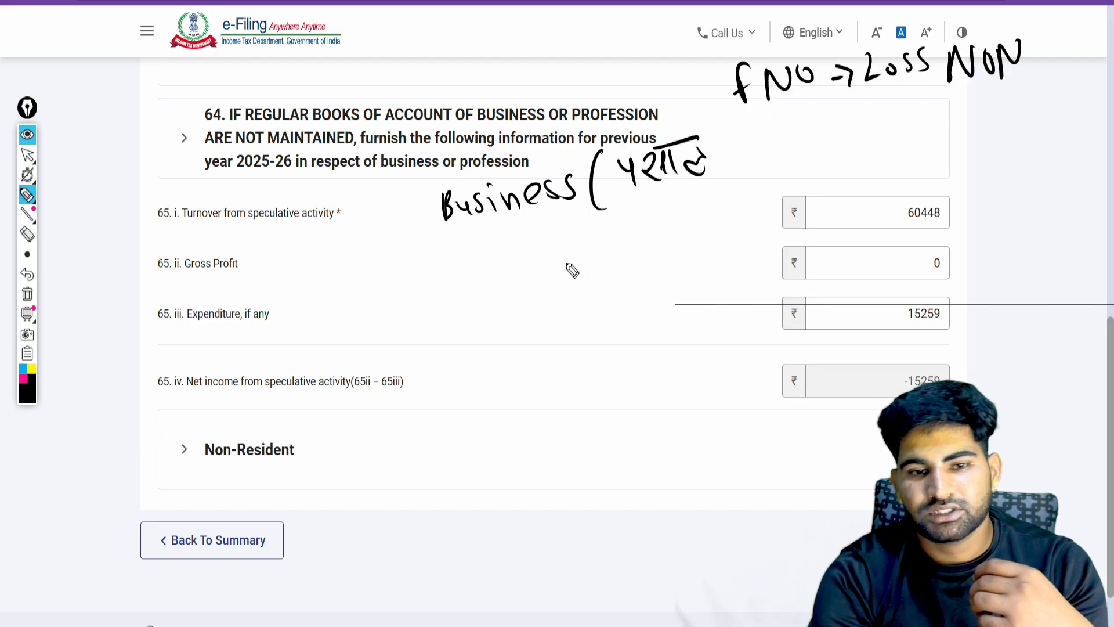
Mark the speculative turnover, gross profit and expenditure fields, write "TAXES" beside them, and clear all annotations
left_click_drag(250, 227, 301, 221)
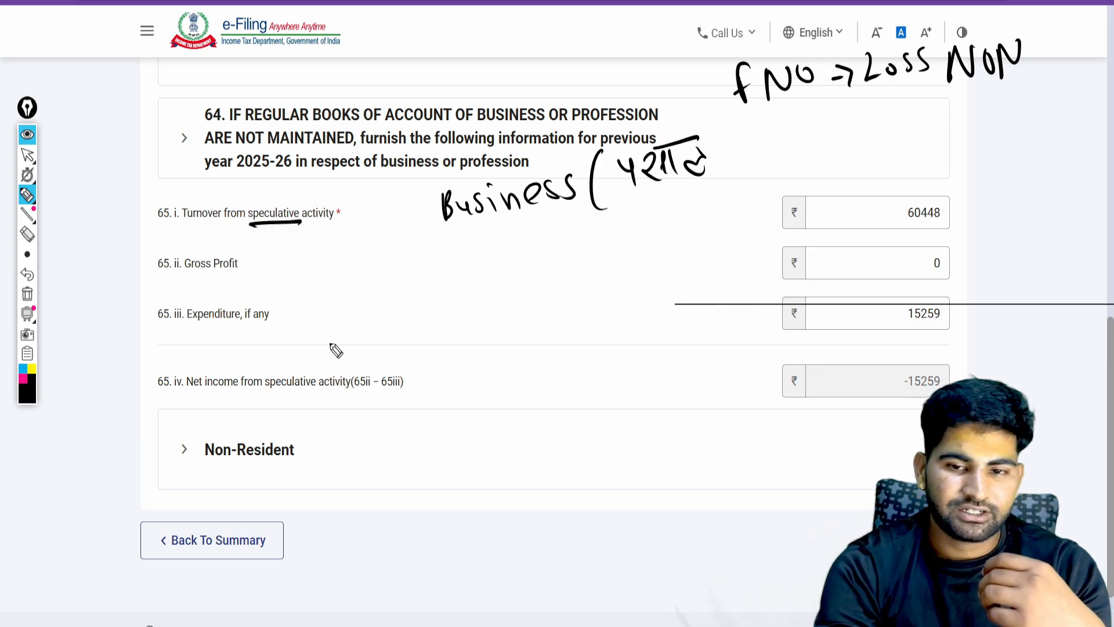
mouse_move(934, 199)
left_mouse_down()
mouse_move(890, 224)
mouse_move(964, 229)
mouse_move(943, 184)
left_mouse_up()
left_click_drag(270, 326, 347, 318)
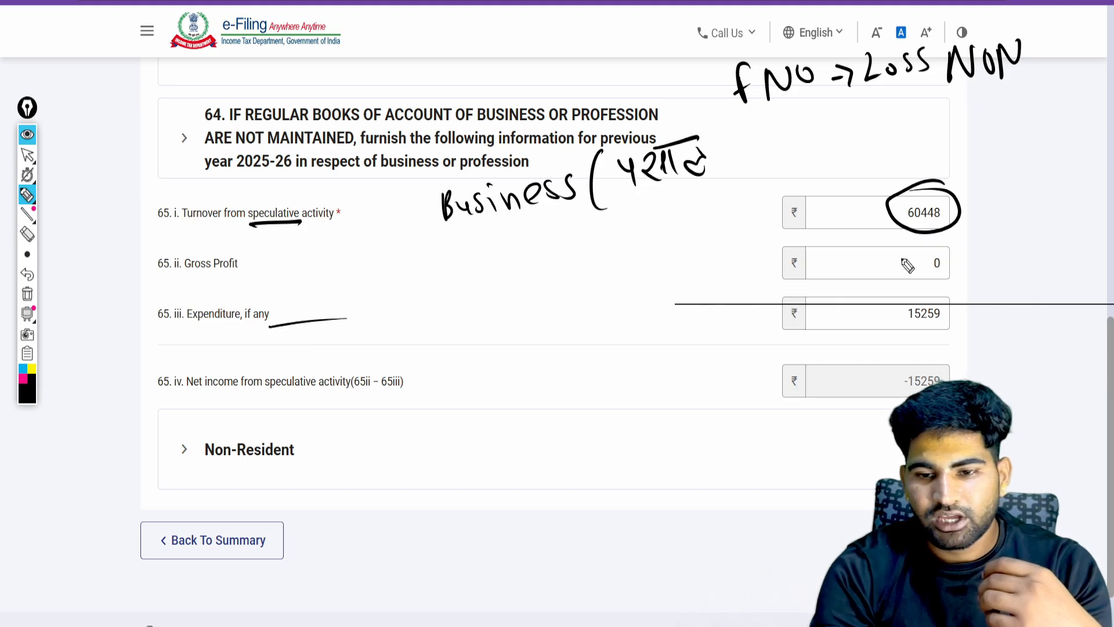
left_click_drag(880, 260, 906, 257)
left_click_drag(902, 261, 901, 310)
left_click_drag(928, 345, 941, 281)
mouse_move(566, 339)
left_mouse_down()
mouse_move(607, 338)
mouse_move(639, 373)
mouse_move(678, 377)
left_mouse_up()
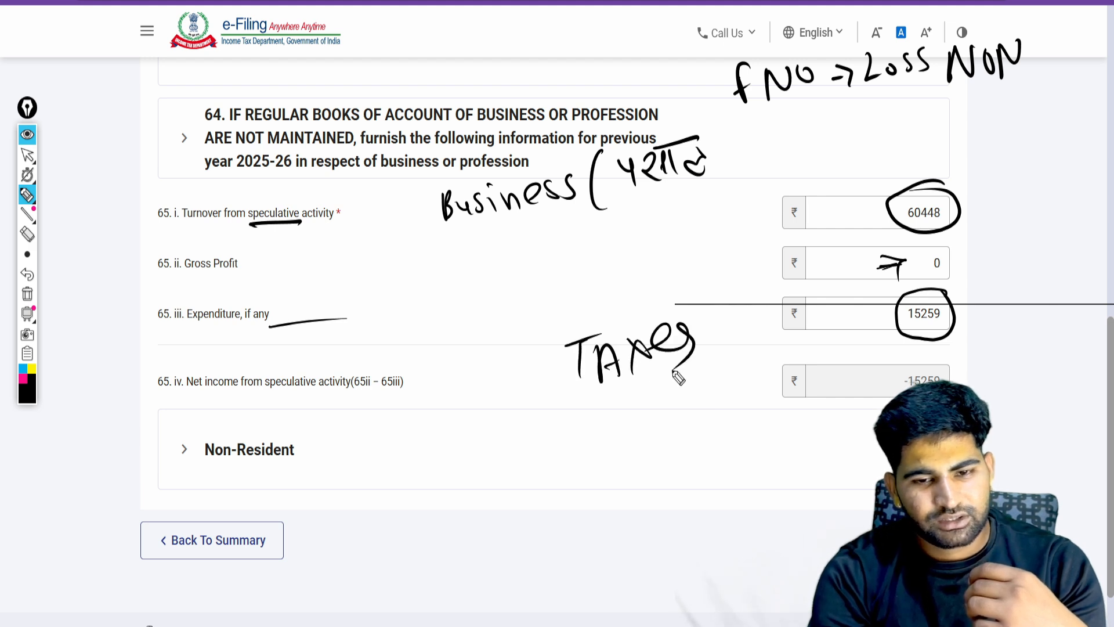
left_click(27, 293)
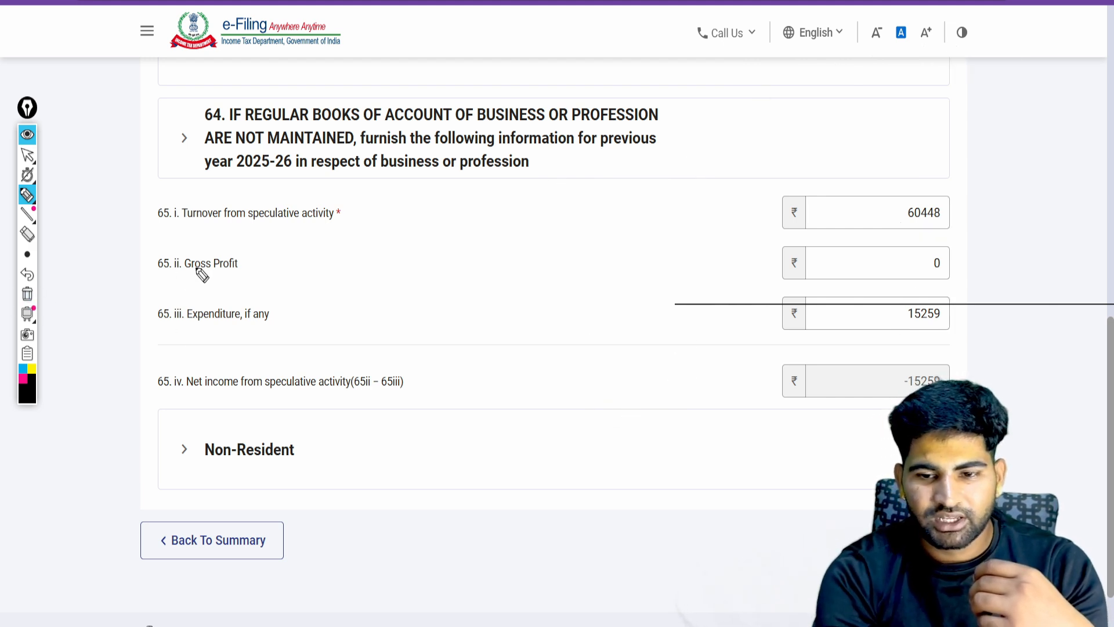
Circle the speculative expenditure and net income amounts, underline the "Expenditure, if any" label, and clear the marks and put the pen away
mouse_move(946, 316)
left_mouse_down()
mouse_move(987, 325)
mouse_move(922, 289)
left_mouse_up()
left_click_drag(184, 326, 270, 324)
mouse_move(189, 339)
left_mouse_down()
mouse_move(279, 328)
mouse_move(202, 341)
left_mouse_up()
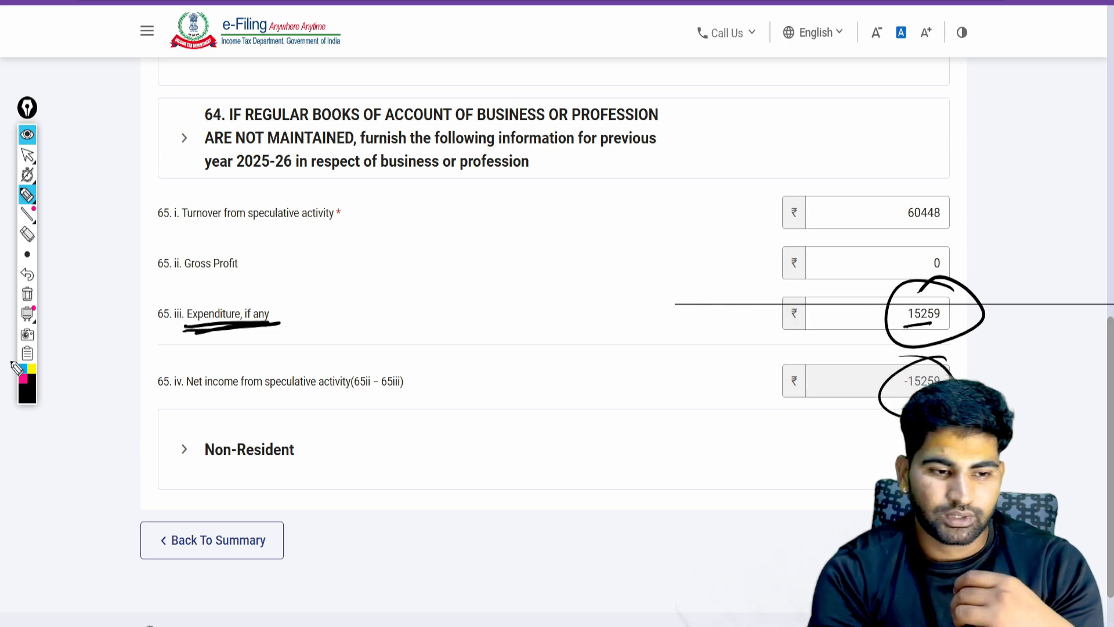
left_click(26, 295)
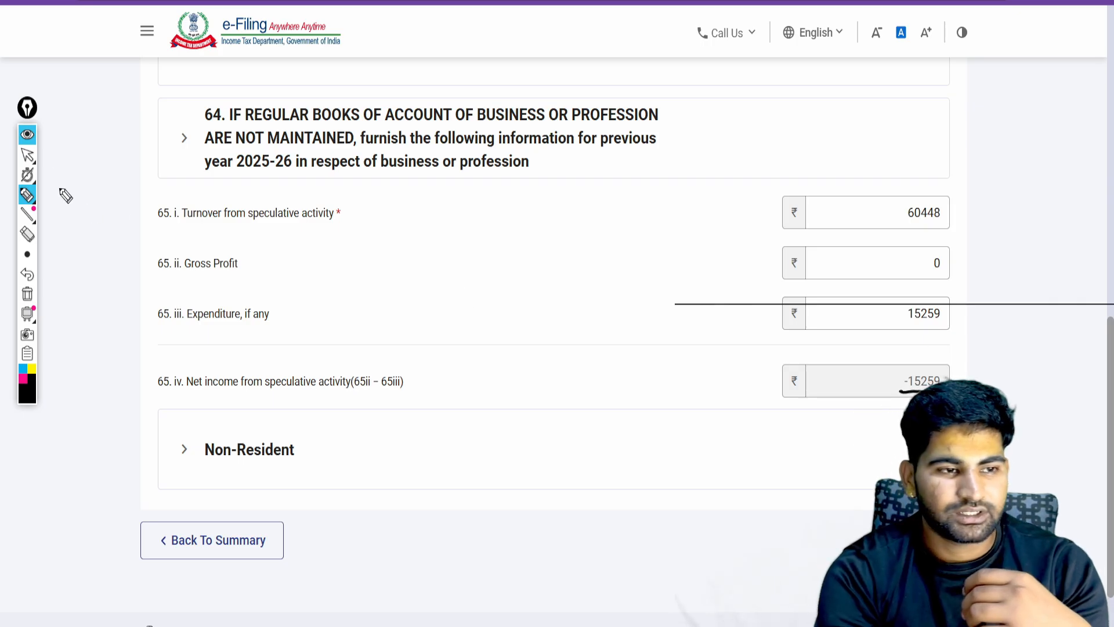
left_click(27, 135)
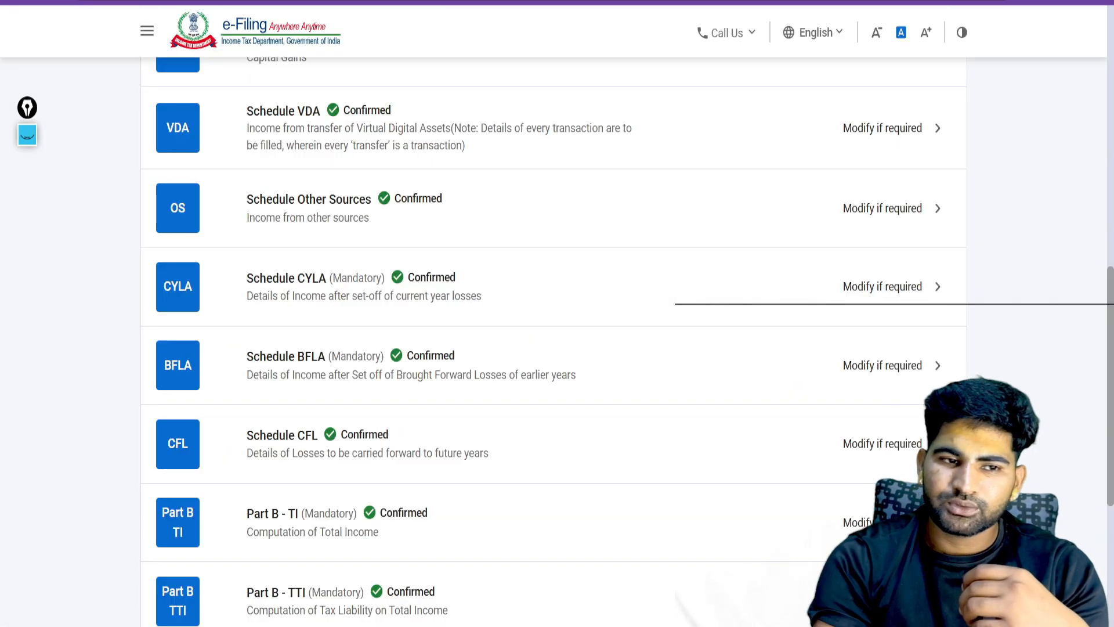
Look over the schedules in the Return Summary and open Part A - OI (Other Information)
scroll(554, 341, "down", 1)
scroll(554, 342, "up", 5)
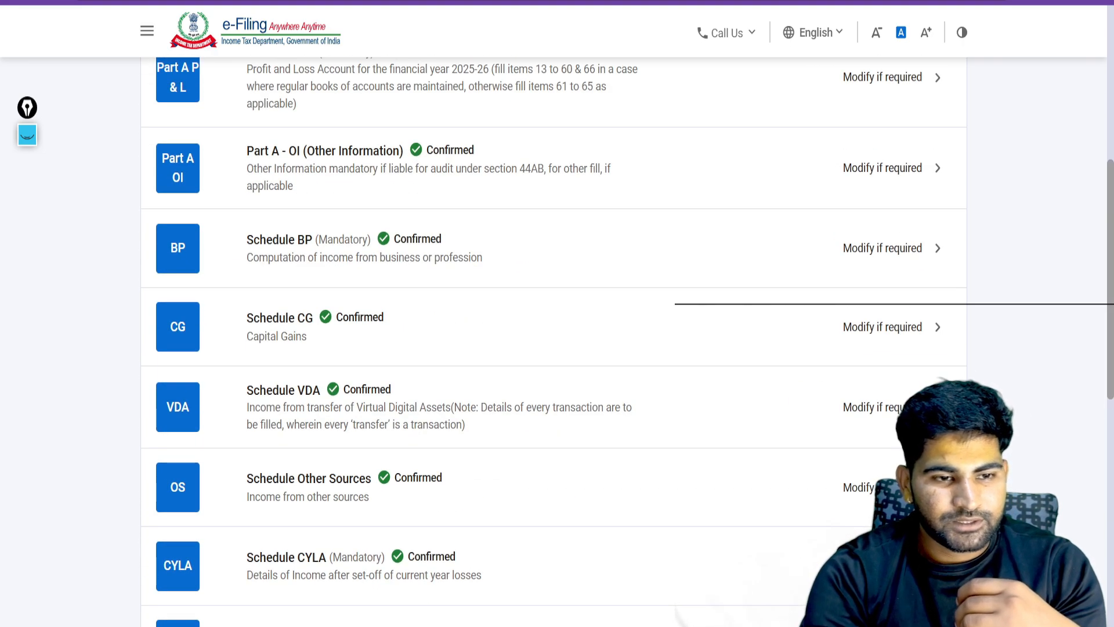
scroll(553, 341, "up", 3)
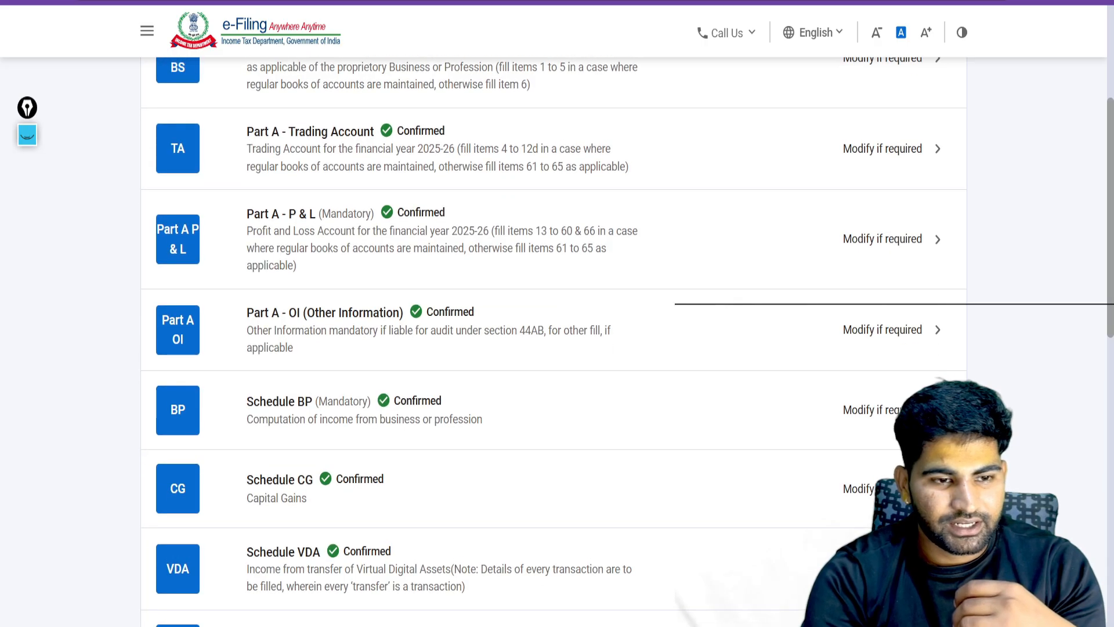
scroll(554, 342, "up", 2)
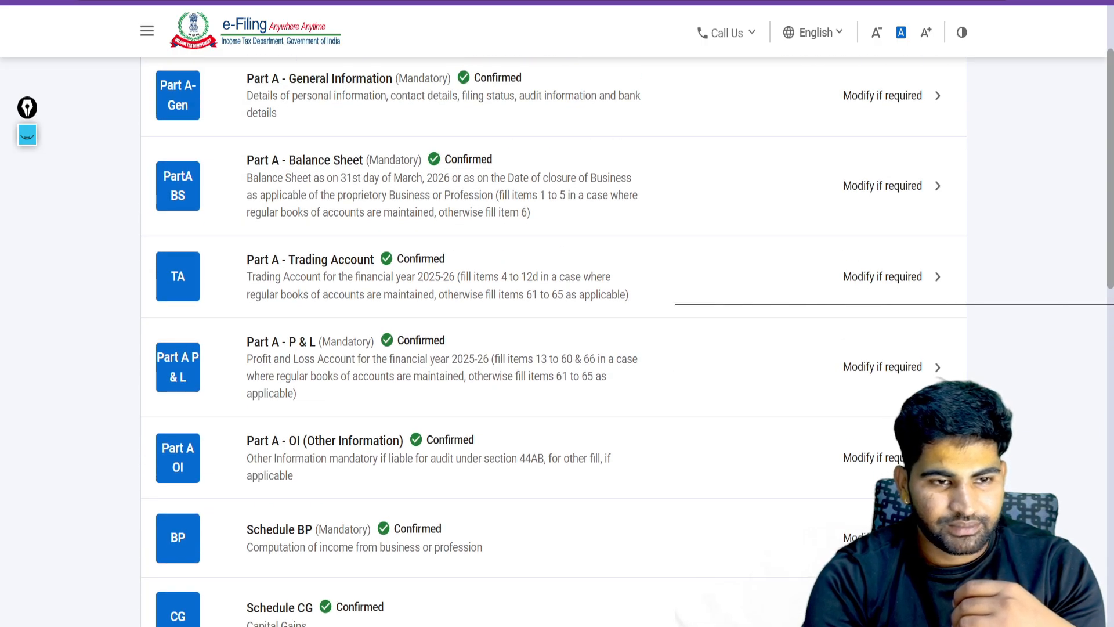
scroll(554, 341, "down", 3)
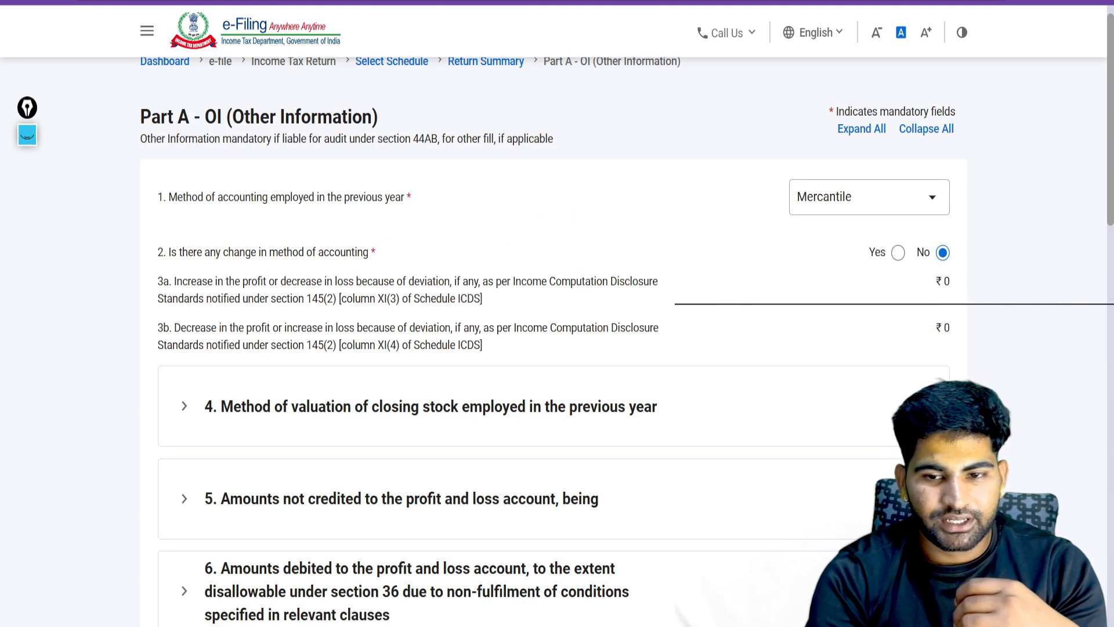
Look over the remaining Part A - OI items, return to the Return Summary and open Schedule BP
scroll(553, 342, "down", 20)
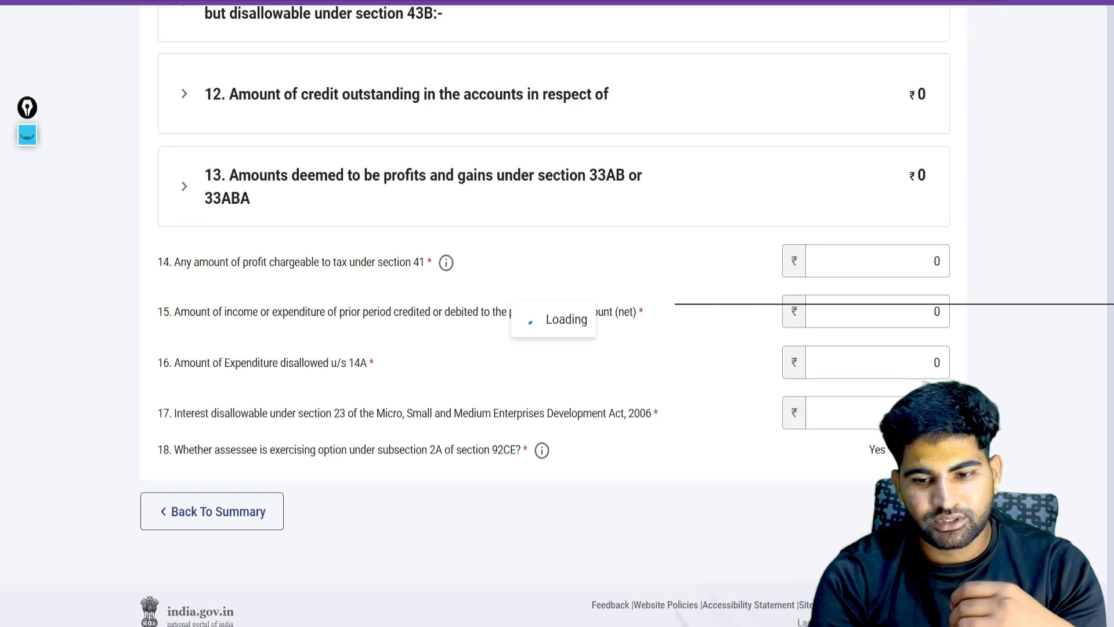
scroll(554, 341, "up", 6)
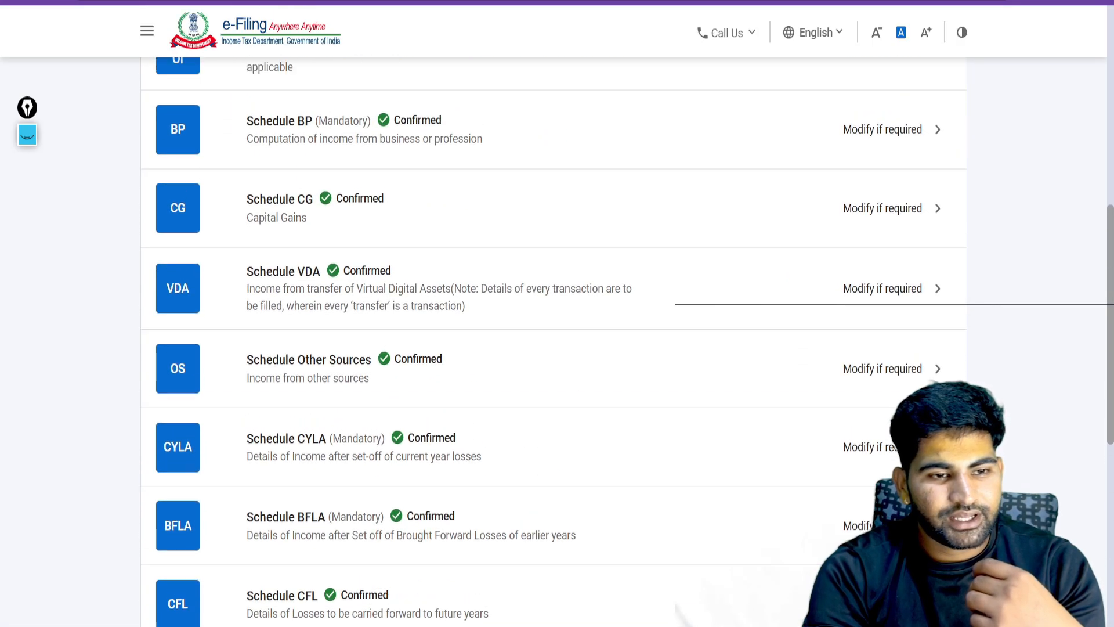
scroll(553, 341, "up", 3)
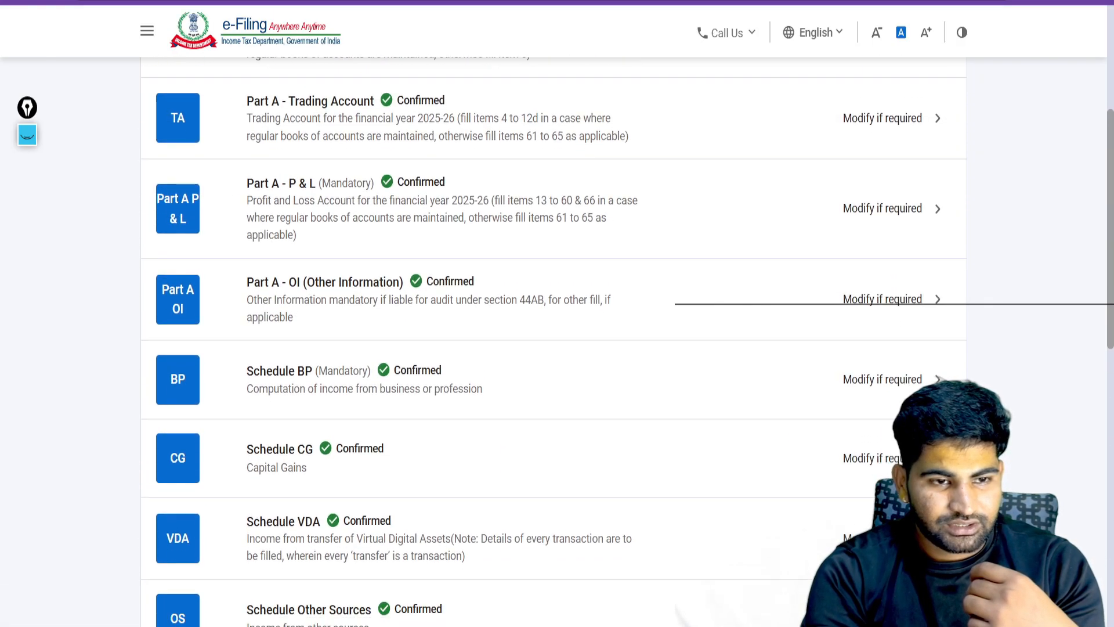
scroll(553, 341, "down", 2)
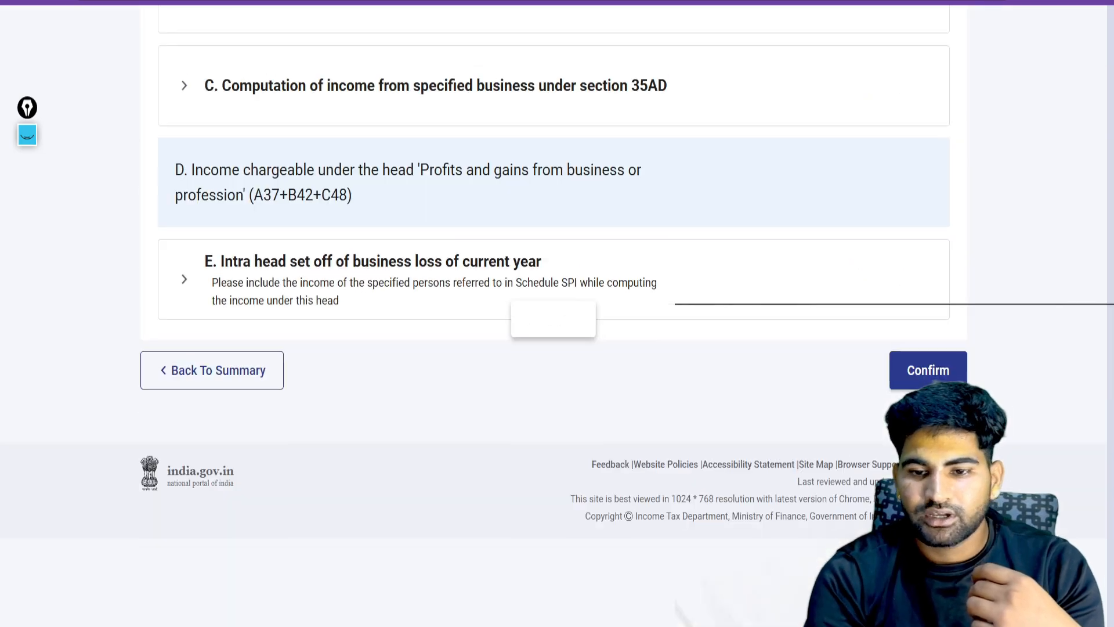
Expand sections A and B of Schedule BP and review the speculative business income and item D, business income chargeable
scroll(553, 342, "up", 5)
left_click(554, 219)
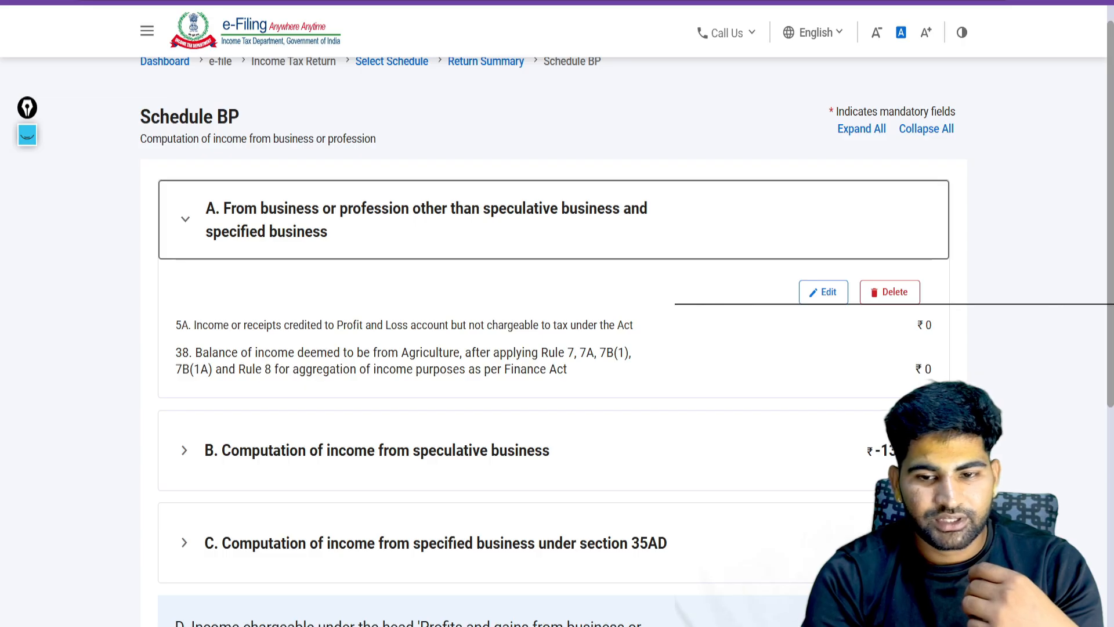
left_click(553, 447)
scroll(553, 447, "down", 3)
scroll(554, 343, "down", 1)
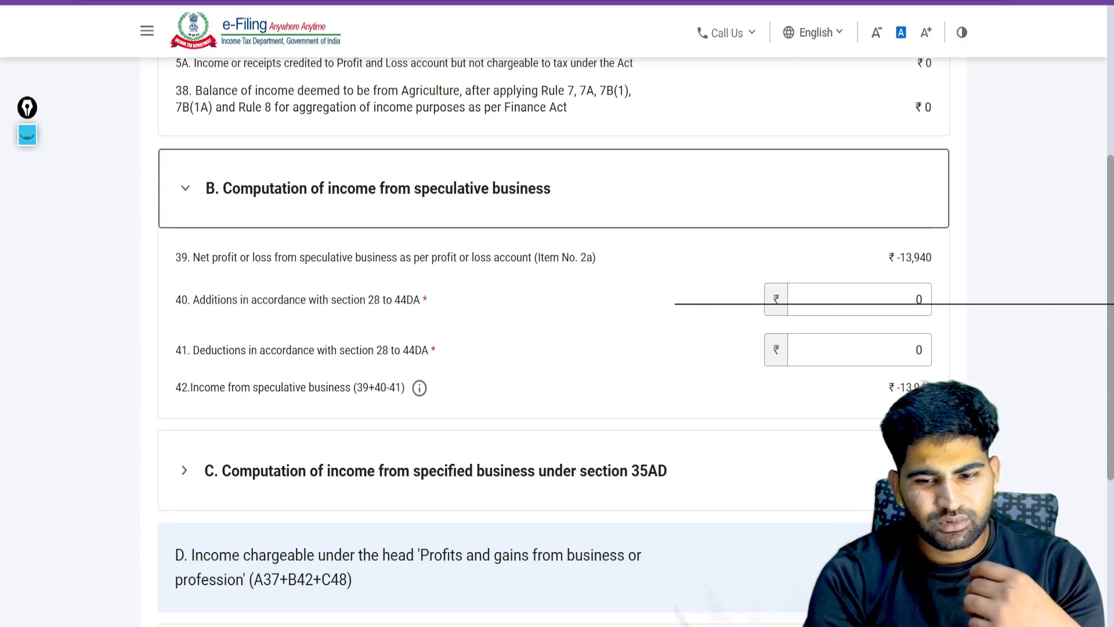
scroll(554, 342, "down", 3)
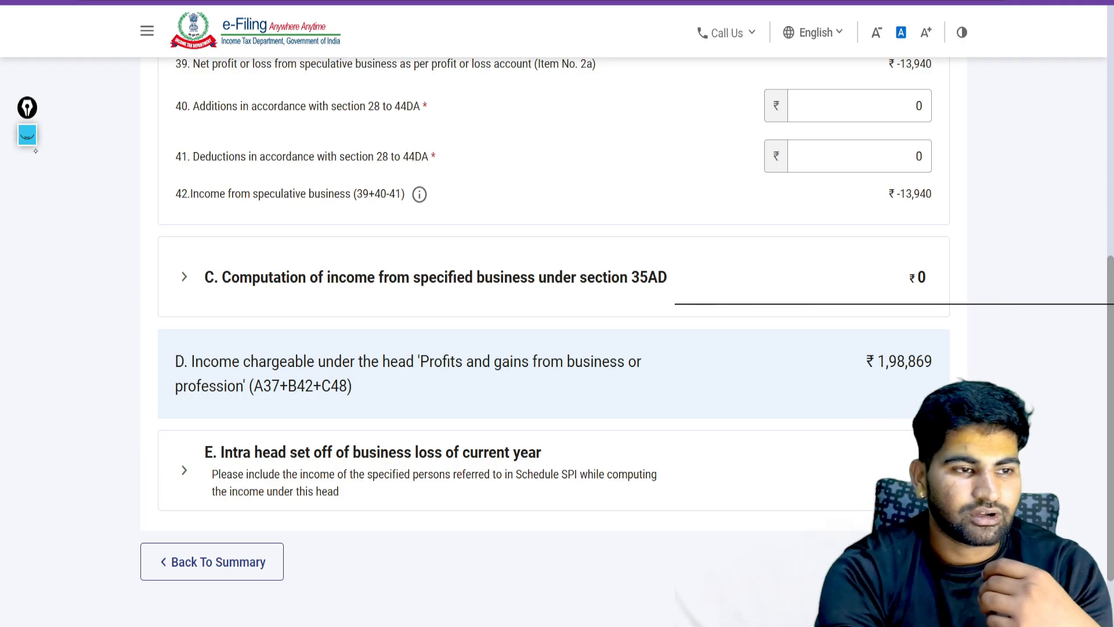
Switch on the pen and handwrite an underlined "265," over the speculative business section
left_click(27, 134)
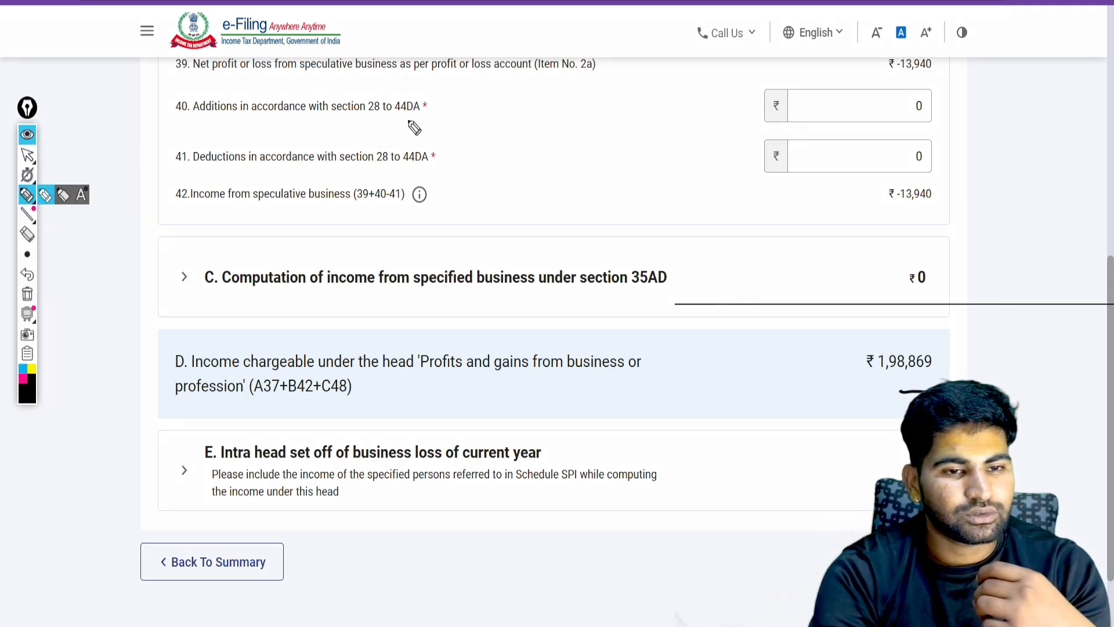
left_click_drag(583, 153, 604, 195)
mouse_move(649, 136)
left_mouse_down()
mouse_move(639, 181)
mouse_move(631, 165)
left_mouse_up()
left_click_drag(685, 121, 668, 162)
left_click_drag(702, 161, 702, 179)
left_click_drag(546, 238, 764, 173)
Bracket a handwritten "Loss" note, circle the item D income amount, clear all annotations and put the pen away
left_click_drag(762, 217, 766, 307)
mouse_move(790, 203)
left_mouse_down()
mouse_move(799, 230)
mouse_move(815, 216)
left_mouse_up()
mouse_move(800, 255)
left_mouse_down()
mouse_move(833, 266)
mouse_move(858, 249)
mouse_move(842, 196)
mouse_move(872, 259)
left_mouse_up()
left_click_drag(950, 335, 963, 396)
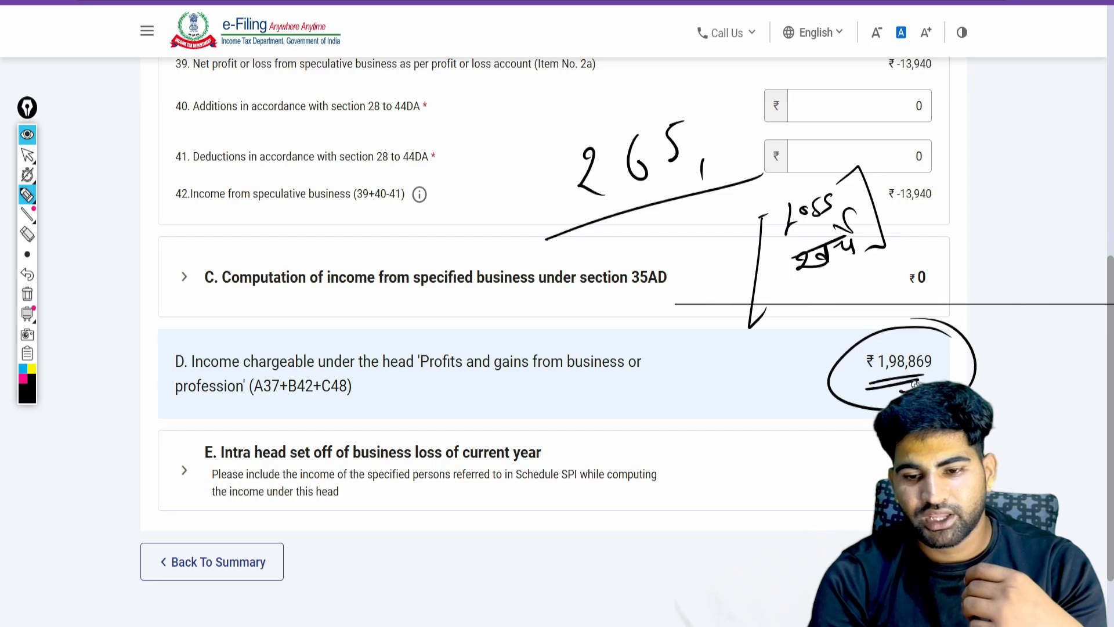
left_click(27, 293)
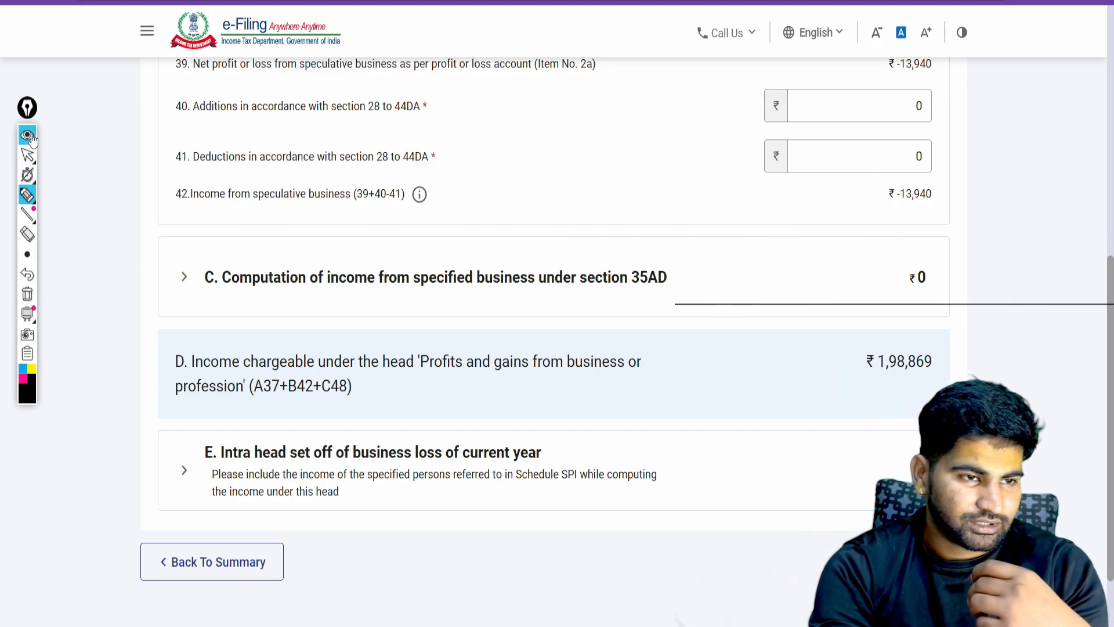
left_click(27, 135)
Expand section E on intra-head set-off of business loss, review its table and return to the Return Summary
left_click(729, 474)
scroll(729, 474, "down", 6)
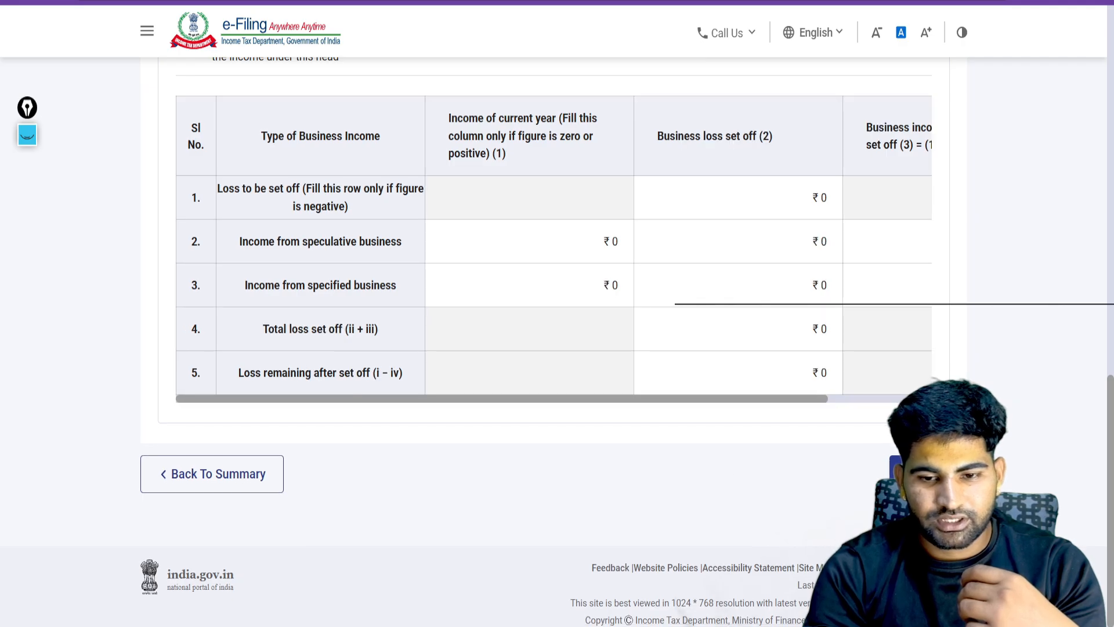
scroll(729, 474, "up", 15)
scroll(729, 475, "down", 5)
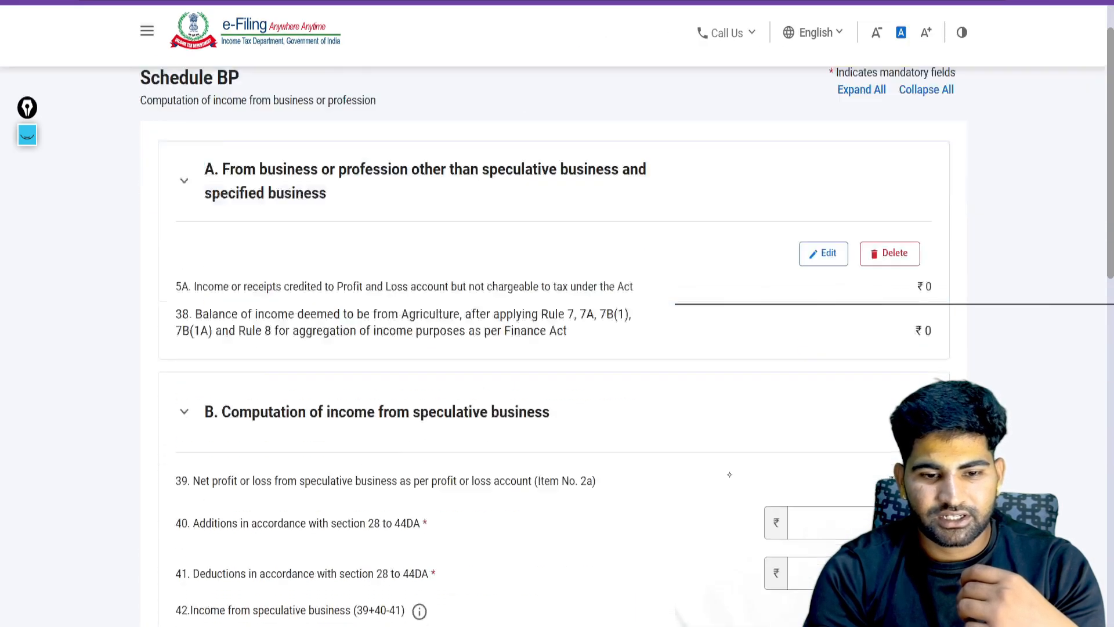
scroll(729, 475, "down", 8)
scroll(730, 475, "up", 1)
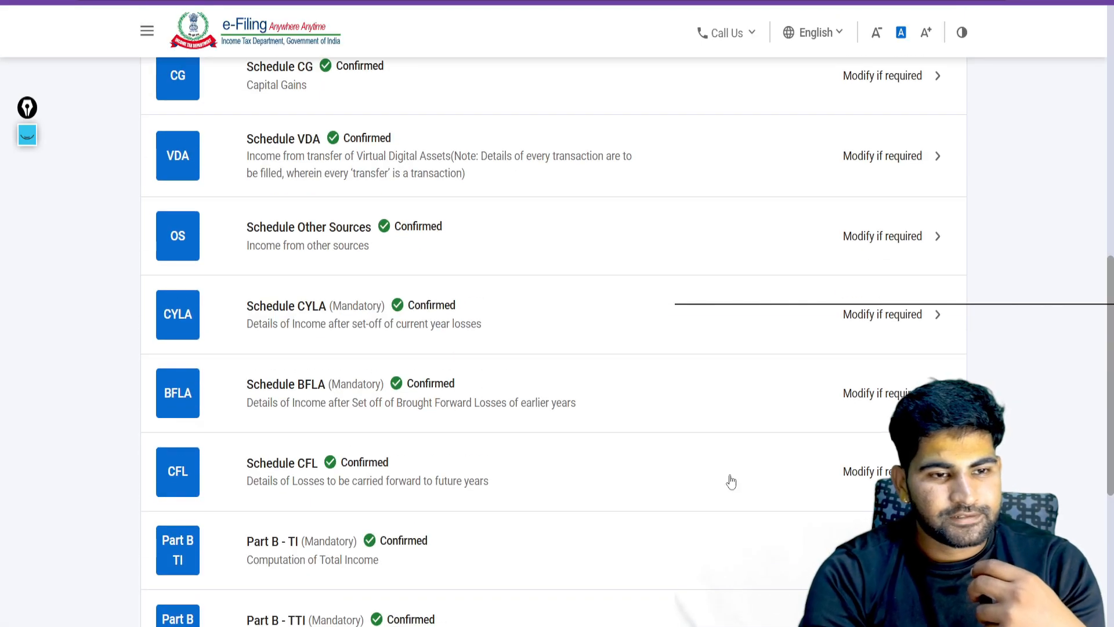
Open Schedule CG, dismiss the section 234C notice, expand A(I) Short-term capital gain and look over its items
scroll(731, 481, "up", 3)
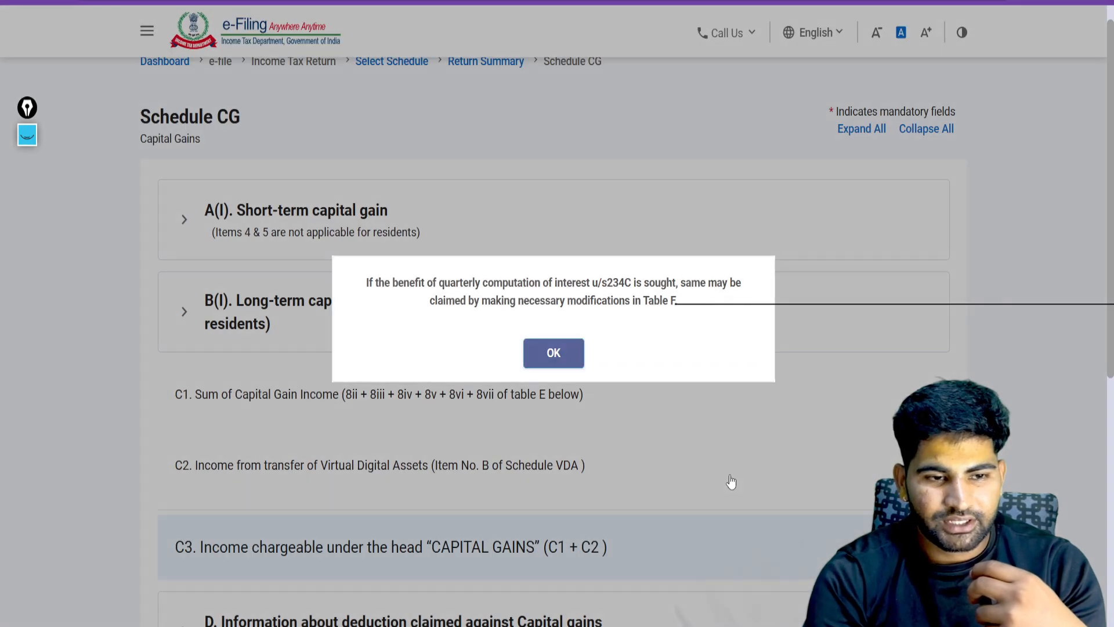
left_click(730, 480)
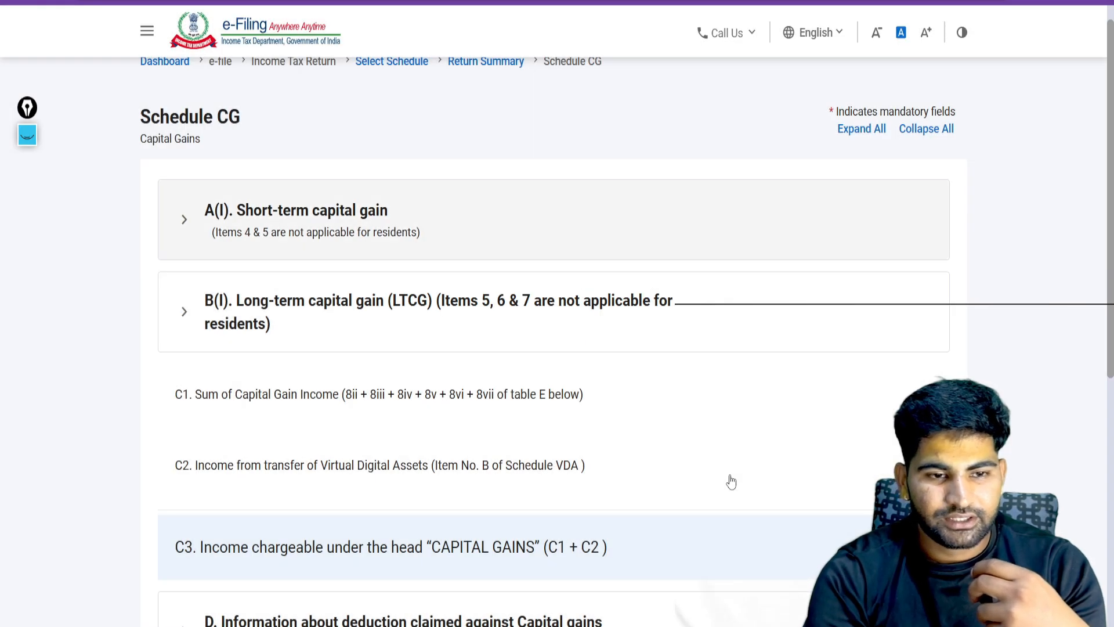
key("Return")
key("Tab")
key("Return")
key("Return")
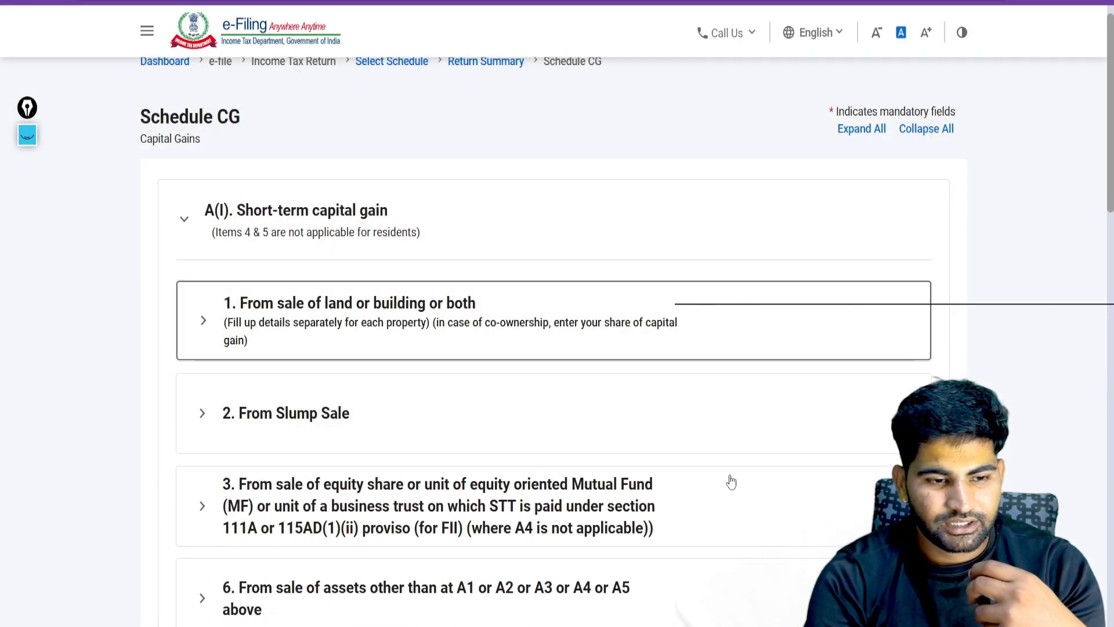
scroll(731, 481, "down", 2)
left_click(553, 269)
left_click(553, 268)
scroll(731, 481, "down", 2)
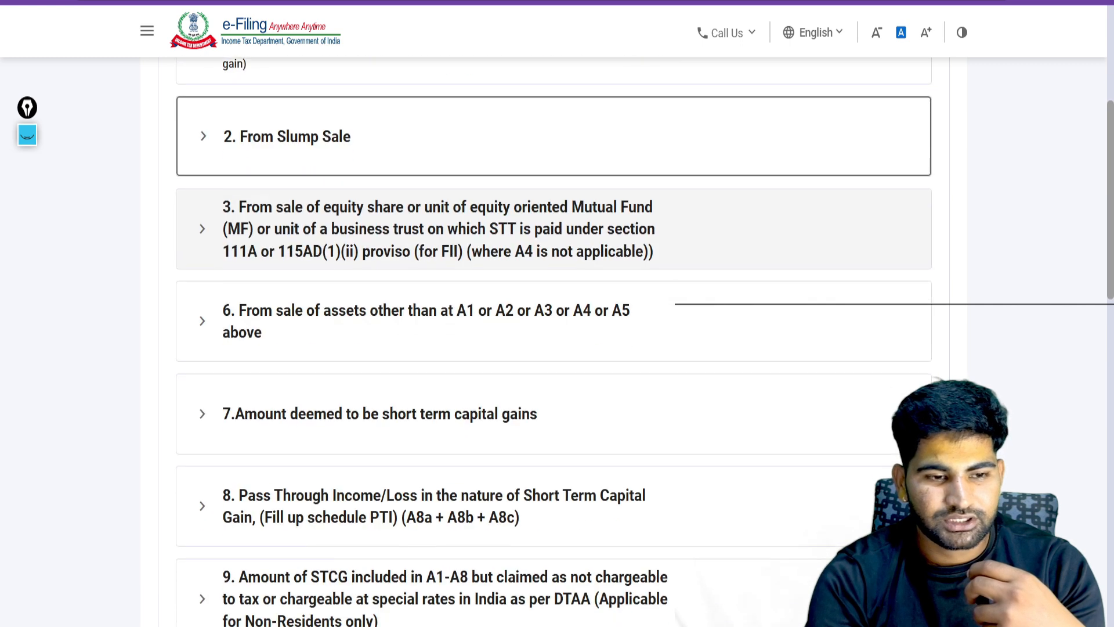
Mark item 3 on sale of equity shares with the pen, clear the marks, expand the item and review its breakup
key("ctrl+shift+3")
left_click_drag(242, 173, 232, 259)
mouse_move(722, 170)
left_mouse_down()
mouse_move(786, 183)
mouse_move(754, 265)
left_mouse_up()
left_click(27, 297)
left_click(27, 134)
left_click(380, 212)
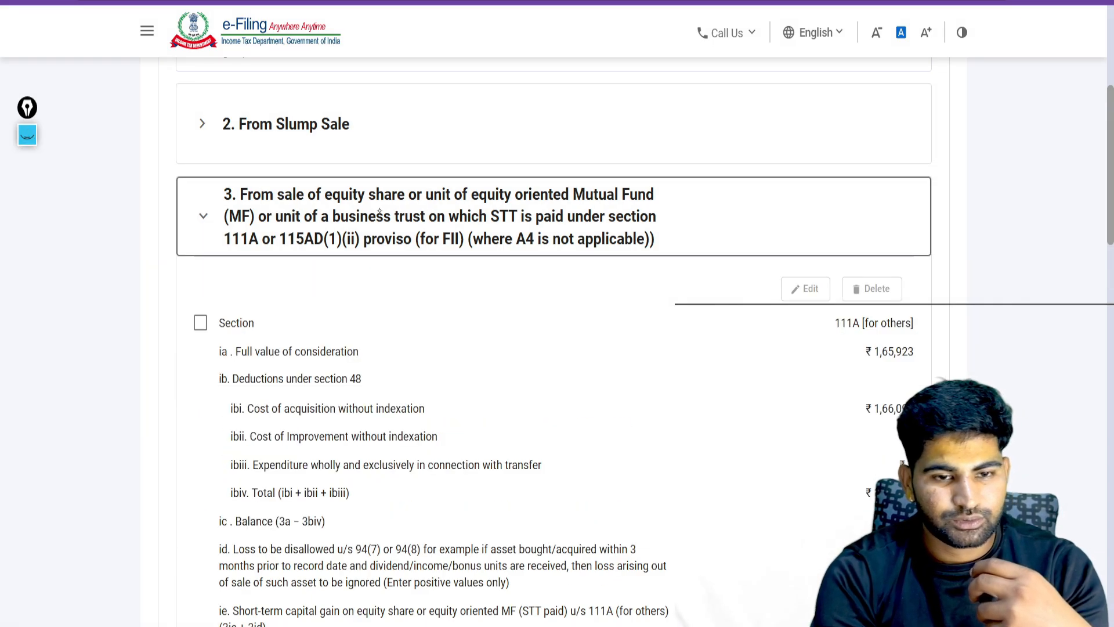
scroll(380, 211, "down", 3)
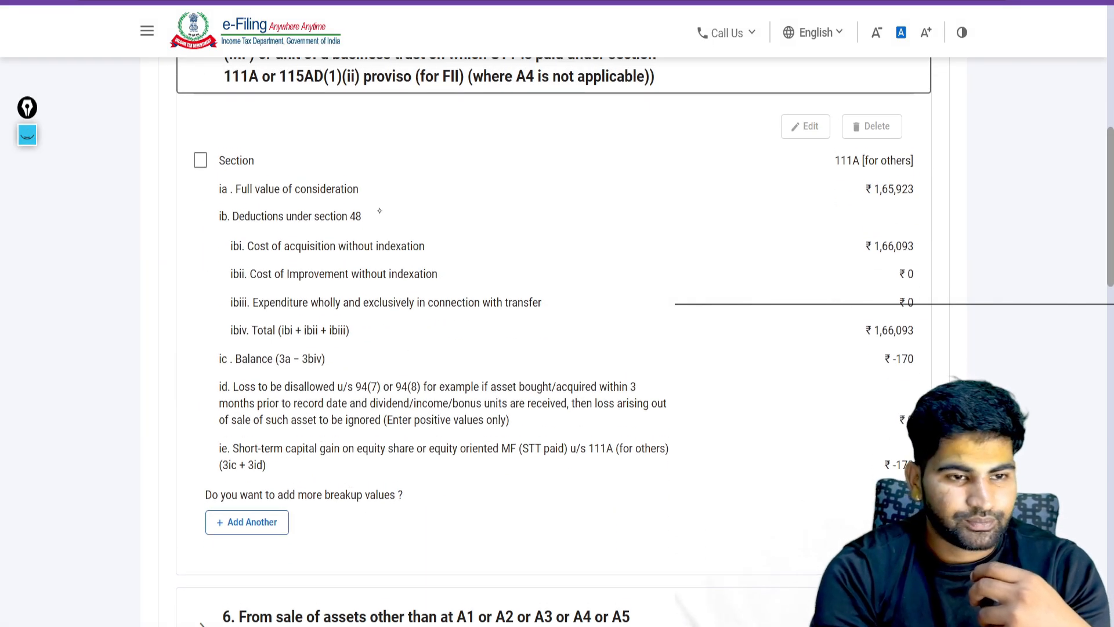
Select the section 111A [for others] entry under item 3 and open it for editing
left_click(200, 161)
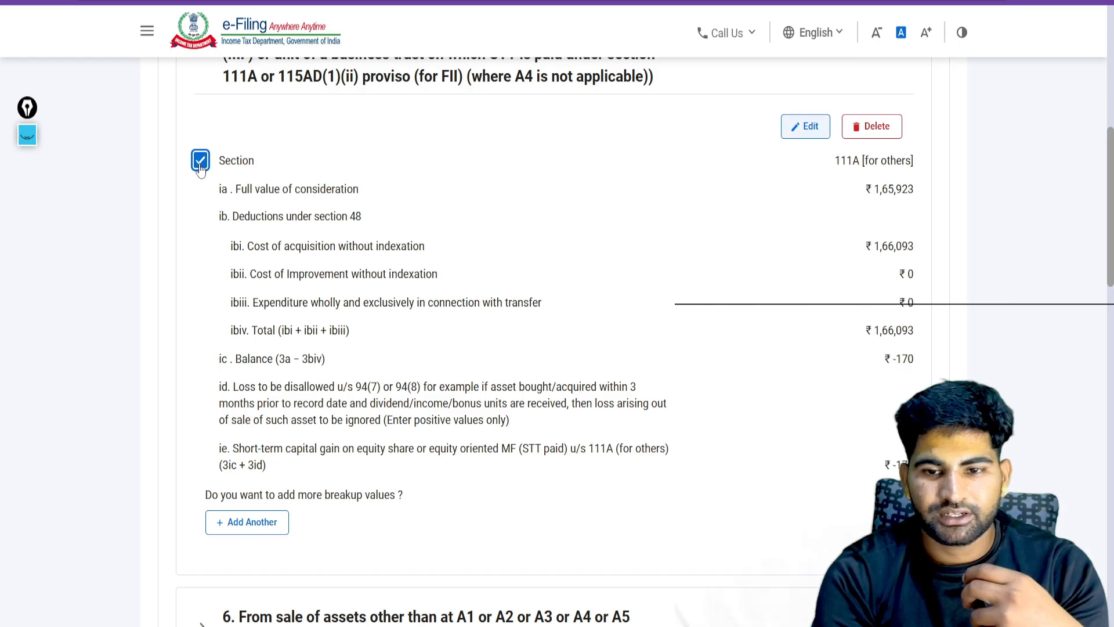
left_click(806, 126)
scroll(199, 164, "down", 1)
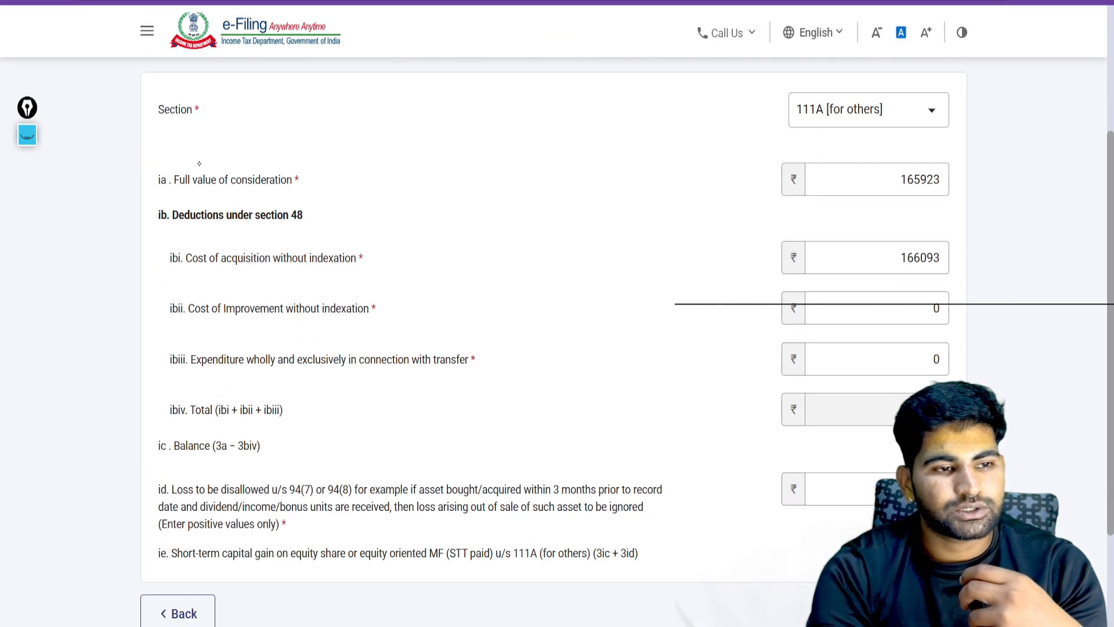
Switch on the pen and handwrite "STCG" above the section 111A entry fields
left_click(25, 136)
mouse_move(377, 130)
left_mouse_down()
mouse_move(444, 108)
mouse_move(383, 178)
left_mouse_up()
mouse_move(479, 108)
left_mouse_down()
mouse_move(486, 188)
mouse_move(496, 94)
left_mouse_up()
mouse_move(548, 101)
left_mouse_down()
mouse_move(552, 179)
mouse_move(582, 163)
left_mouse_up()
mouse_move(586, 85)
left_mouse_down()
mouse_move(634, 139)
mouse_move(633, 157)
left_mouse_up()
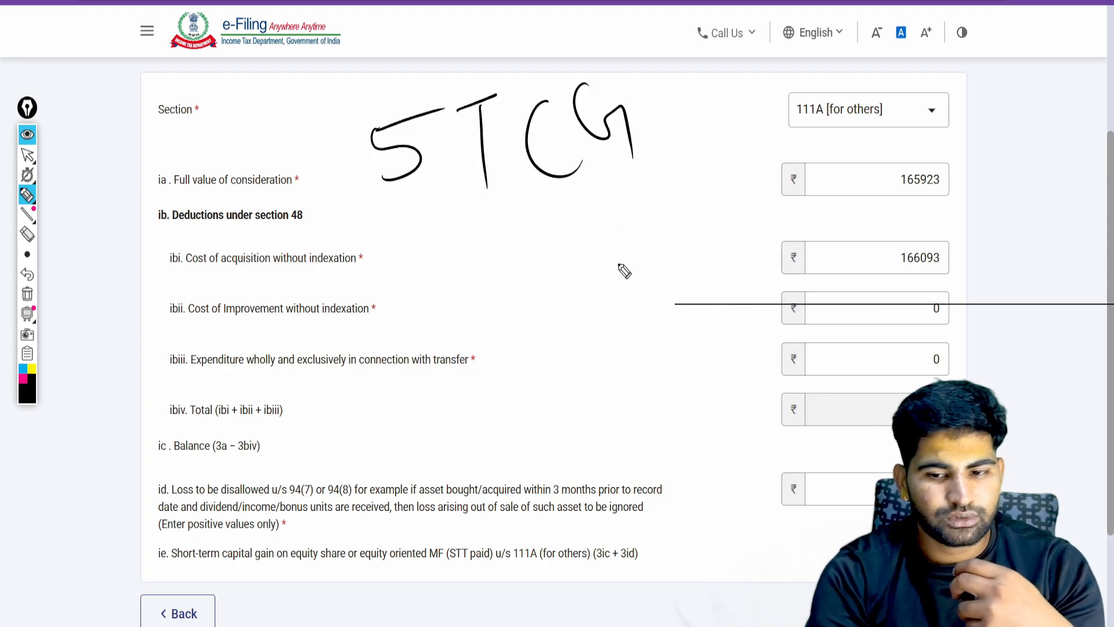
Circle the full value of consideration, draw arrows to it and the cost of acquisition, clear all marks and put the pen away
mouse_move(934, 146)
left_mouse_down()
mouse_move(925, 209)
mouse_move(896, 194)
left_mouse_up()
left_click_drag(722, 262, 831, 202)
left_click_drag(782, 208, 818, 240)
left_click_drag(802, 262, 824, 283)
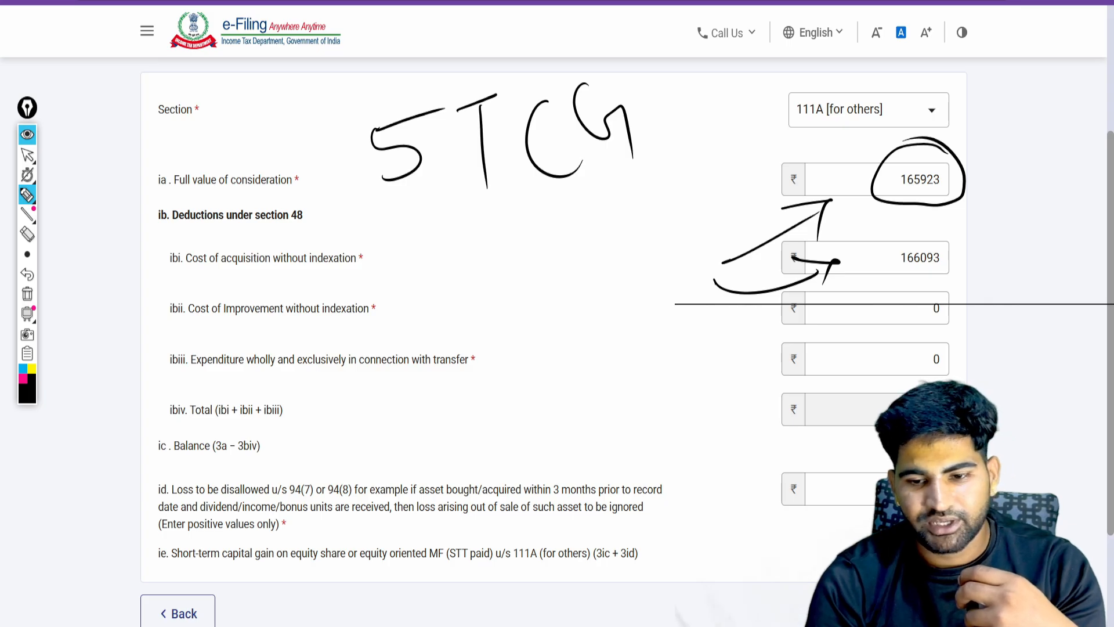
left_click(28, 294)
left_click(27, 134)
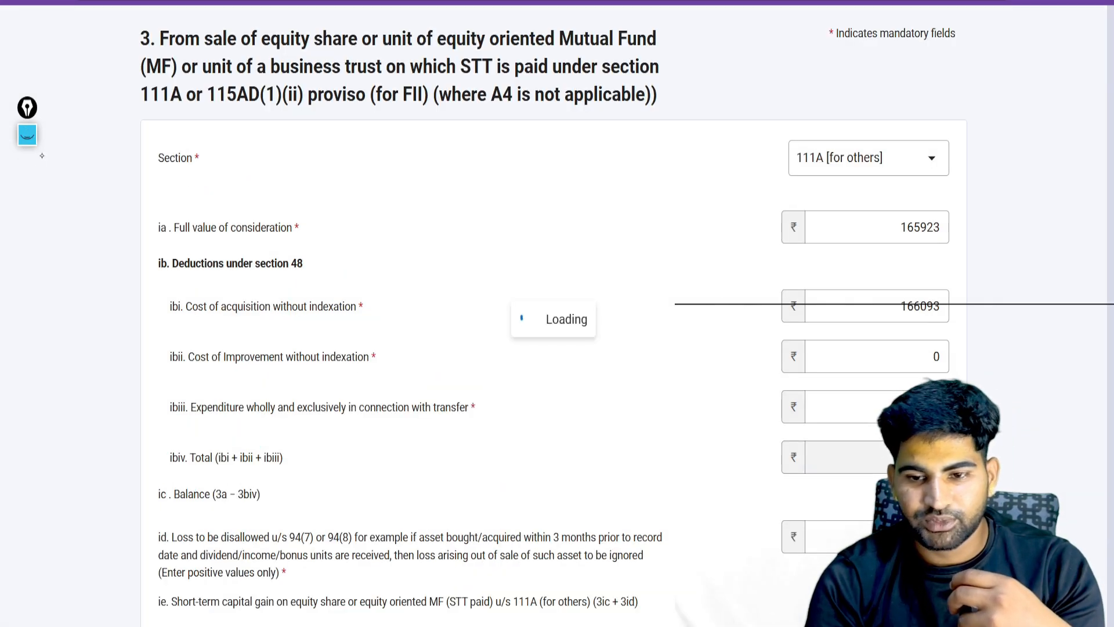
Back in Schedule CG, review the rest of the short-term capital gain items and totals, then leave for the Return Summary
scroll(557, 342, "down", 1)
scroll(557, 342, "up", 1)
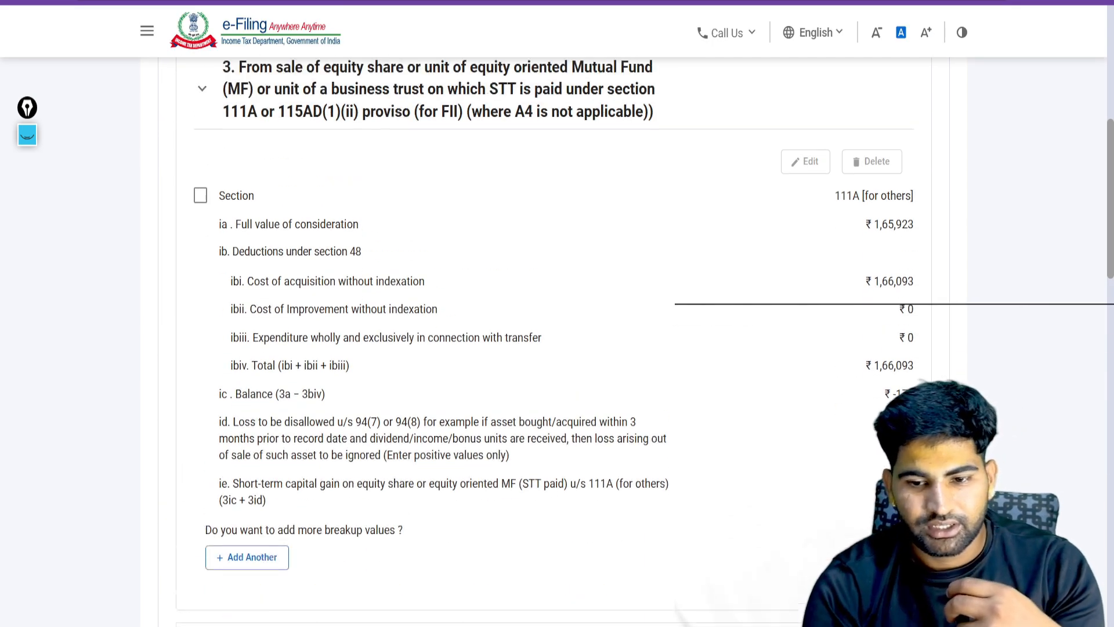
scroll(557, 342, "down", 2)
scroll(557, 342, "down", 5)
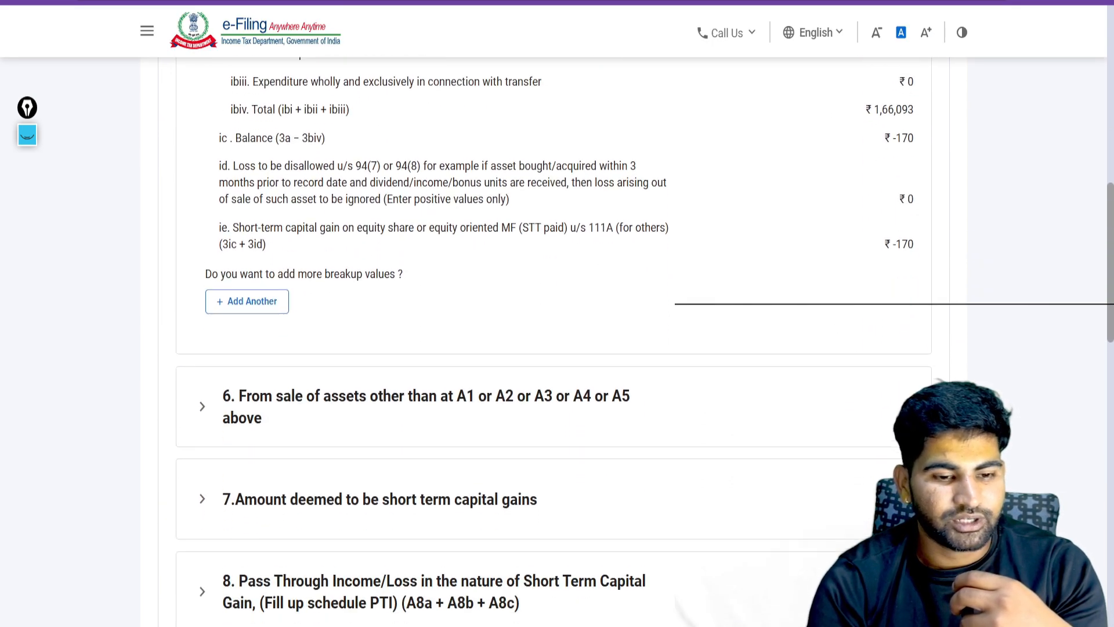
scroll(40, 160, "down", 9)
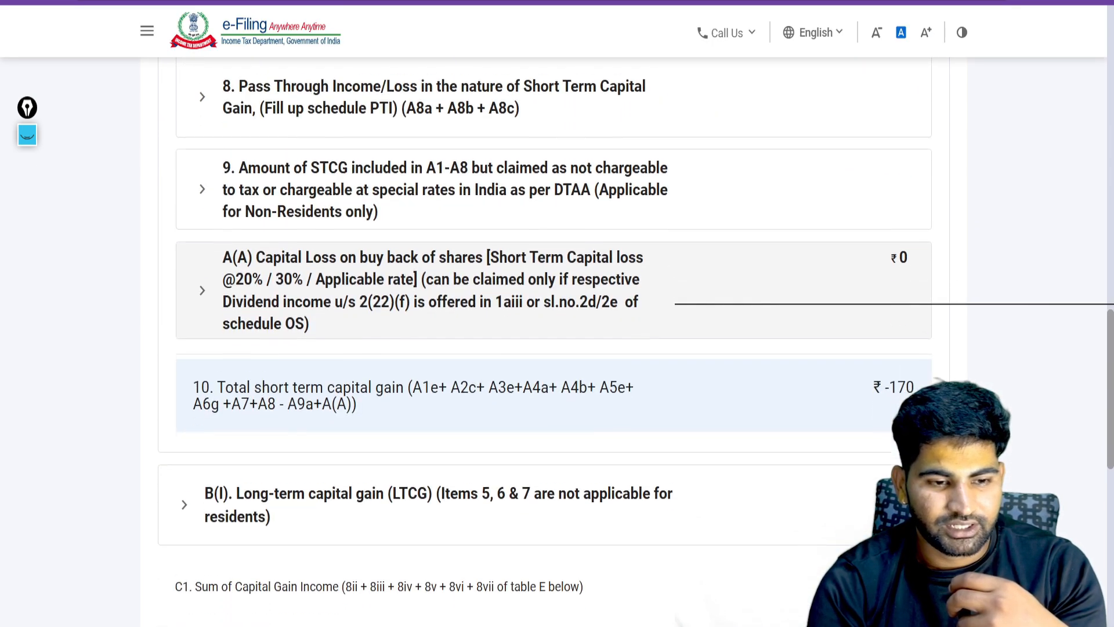
scroll(40, 160, "down", 6)
key("alt+Left")
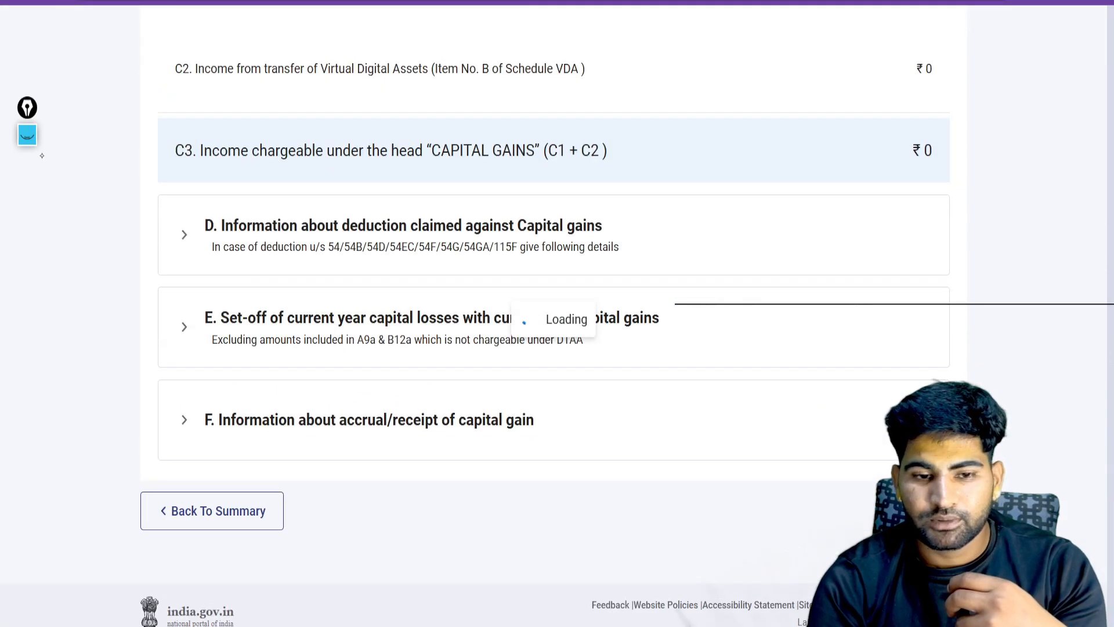
From the Return Summary, open Schedule VDA and its entry form for income from transfer of Virtual Digital Assets
scroll(40, 160, "up", 2)
scroll(42, 162, "up", 5)
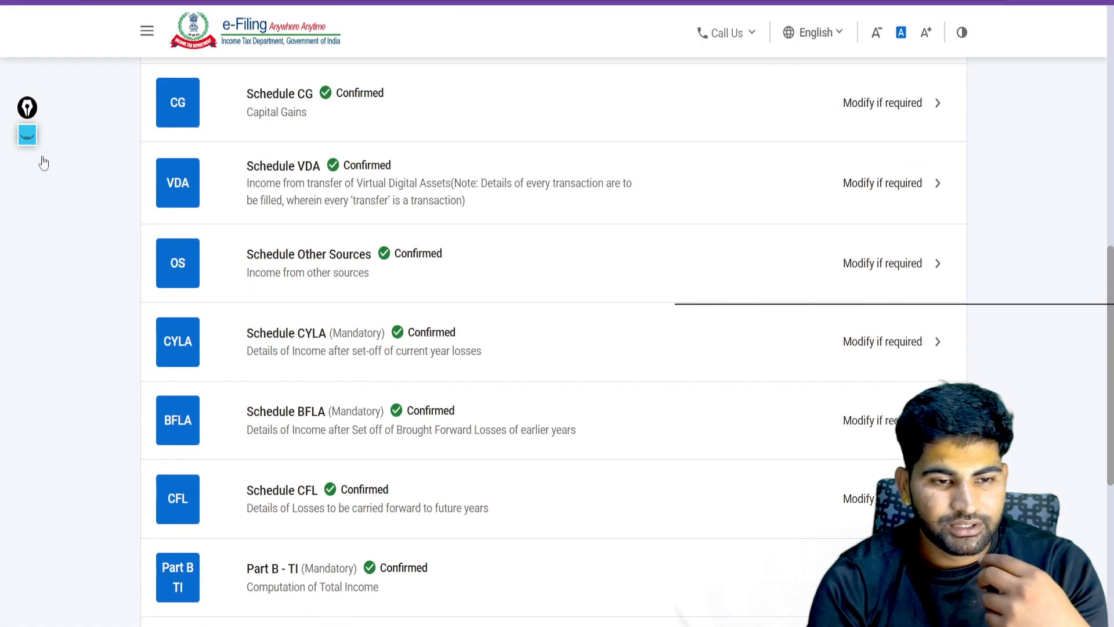
scroll(43, 163, "down", 1)
scroll(43, 162, "up", 1)
scroll(43, 162, "up", 2)
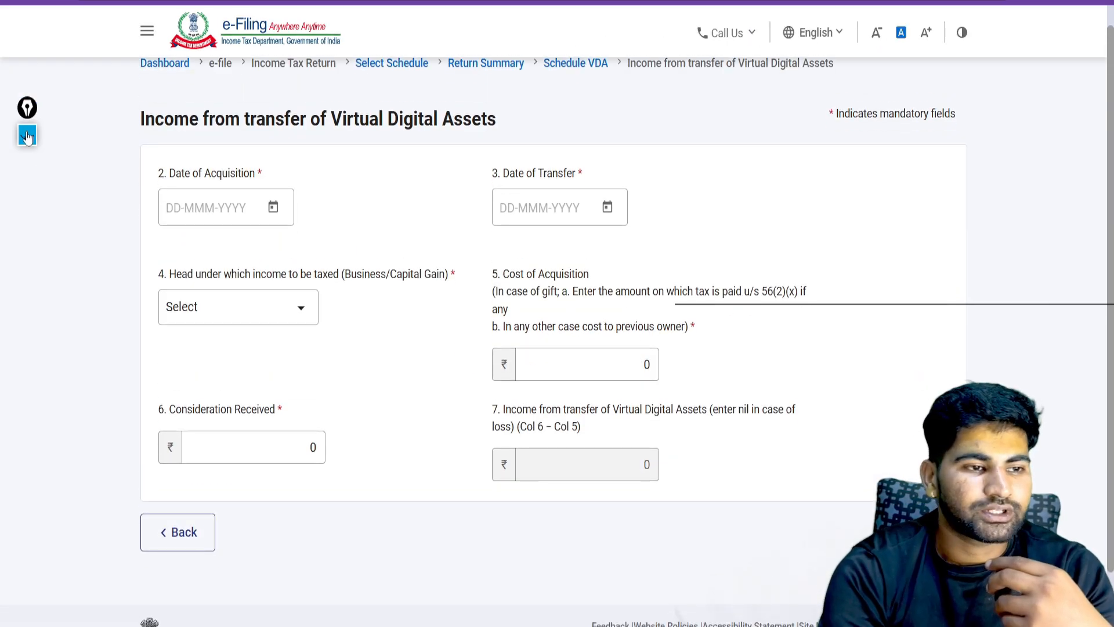
Switch on the pen and handwrite a circled "VDA" above the Virtual Digital Assets entry form
left_click(26, 137)
mouse_move(671, 132)
left_mouse_down()
mouse_move(676, 141)
mouse_move(687, 125)
mouse_move(726, 155)
mouse_move(783, 157)
mouse_move(790, 133)
left_mouse_up()
mouse_move(754, 84)
left_mouse_down()
mouse_move(662, 112)
mouse_move(755, 87)
left_mouse_up()
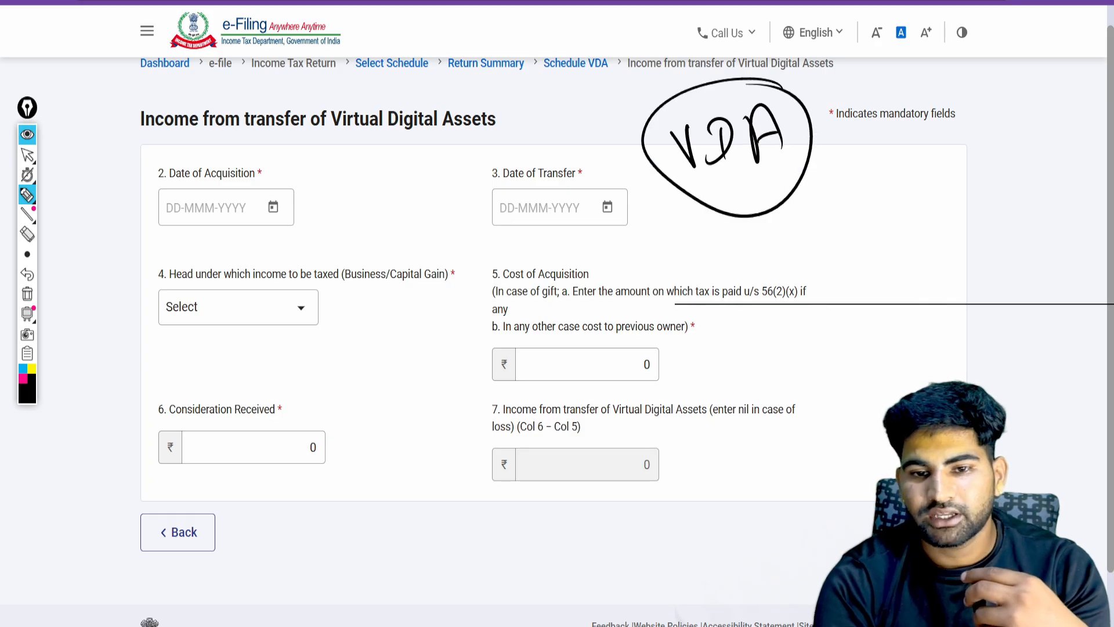
Handwrite a double-underlined "Spot" beside the form and draw an arrow from it to the Cost of Acquisition field
mouse_move(857, 216)
left_mouse_down()
mouse_move(870, 290)
mouse_move(888, 251)
mouse_move(928, 270)
left_mouse_up()
left_click_drag(941, 190, 956, 269)
left_click_drag(925, 232, 969, 217)
left_click_drag(861, 328, 952, 301)
left_click_drag(850, 348, 963, 316)
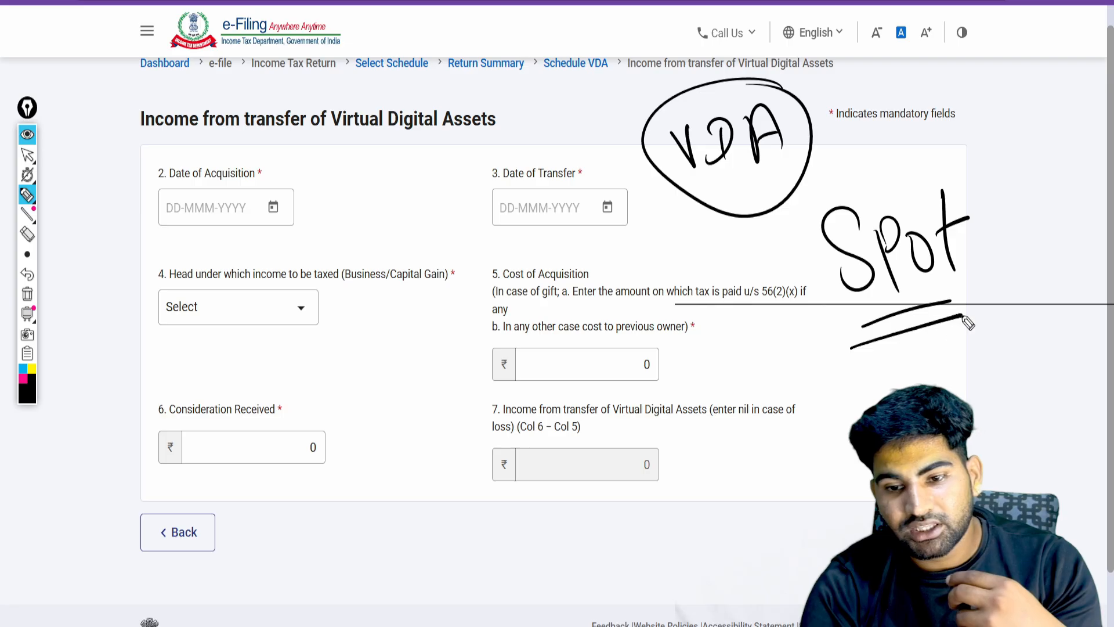
mouse_move(838, 339)
left_mouse_down()
mouse_move(823, 355)
mouse_move(676, 368)
left_mouse_up()
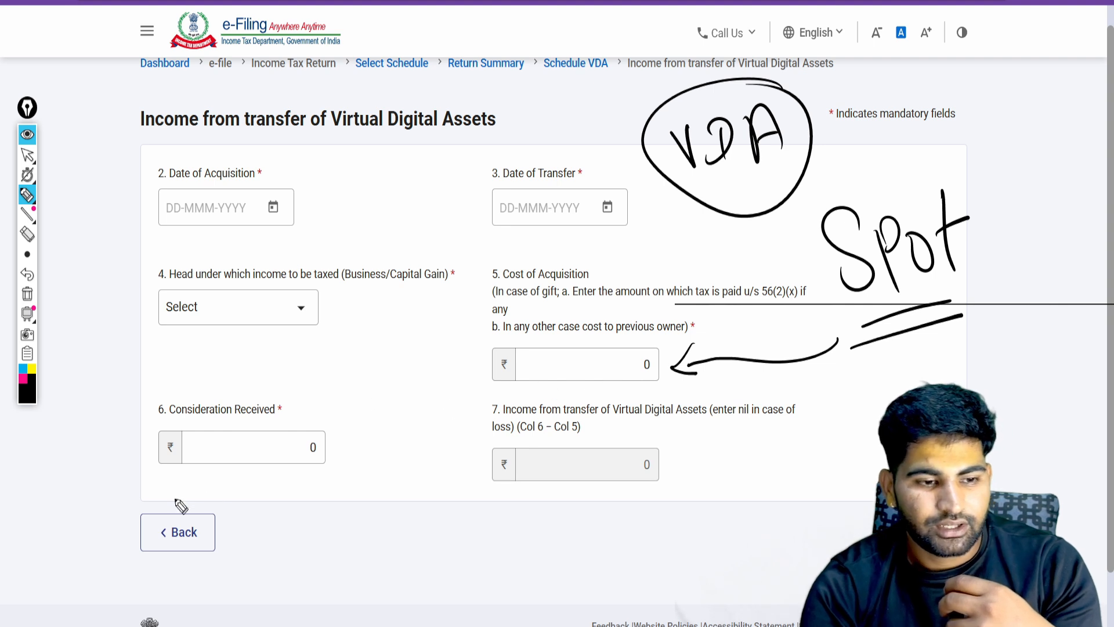
Underline the Consideration Received field, handwrite a double-underlined note below it, and draw a bracket around the Cost of Acquisition field
left_click_drag(179, 468, 229, 461)
mouse_move(166, 484)
left_mouse_down()
mouse_move(224, 462)
mouse_move(207, 460)
left_mouse_up()
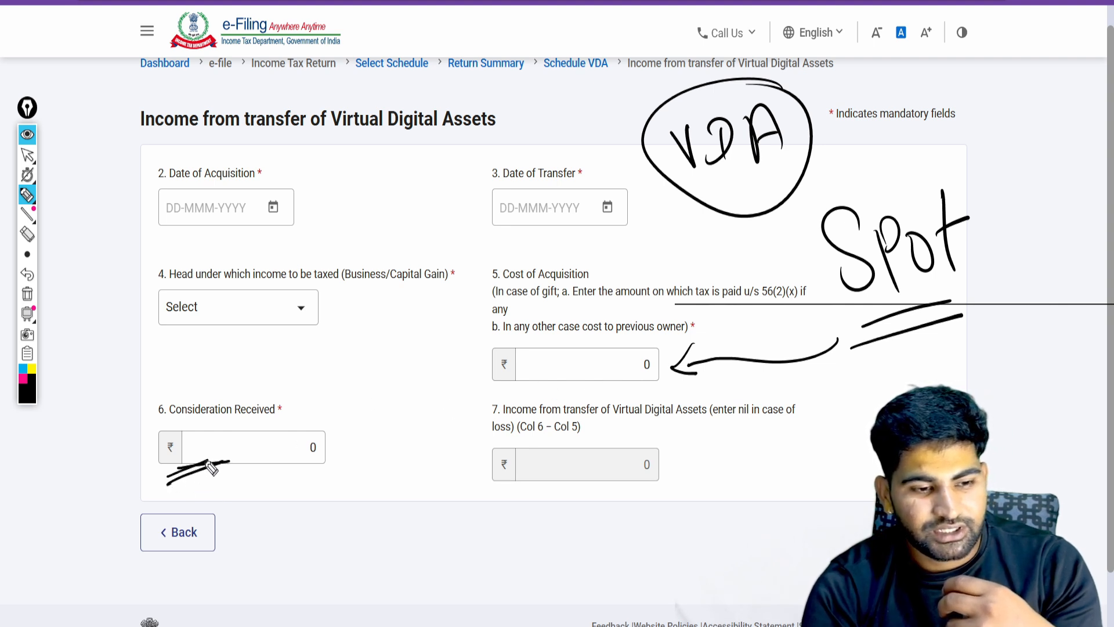
left_click_drag(281, 511, 315, 492)
mouse_move(297, 498)
left_mouse_down()
mouse_move(302, 525)
mouse_move(371, 511)
left_mouse_up()
left_click_drag(318, 551, 373, 528)
left_click_drag(325, 562, 339, 560)
mouse_move(607, 264)
left_mouse_down()
mouse_move(548, 253)
mouse_move(478, 341)
mouse_move(571, 397)
left_mouse_up()
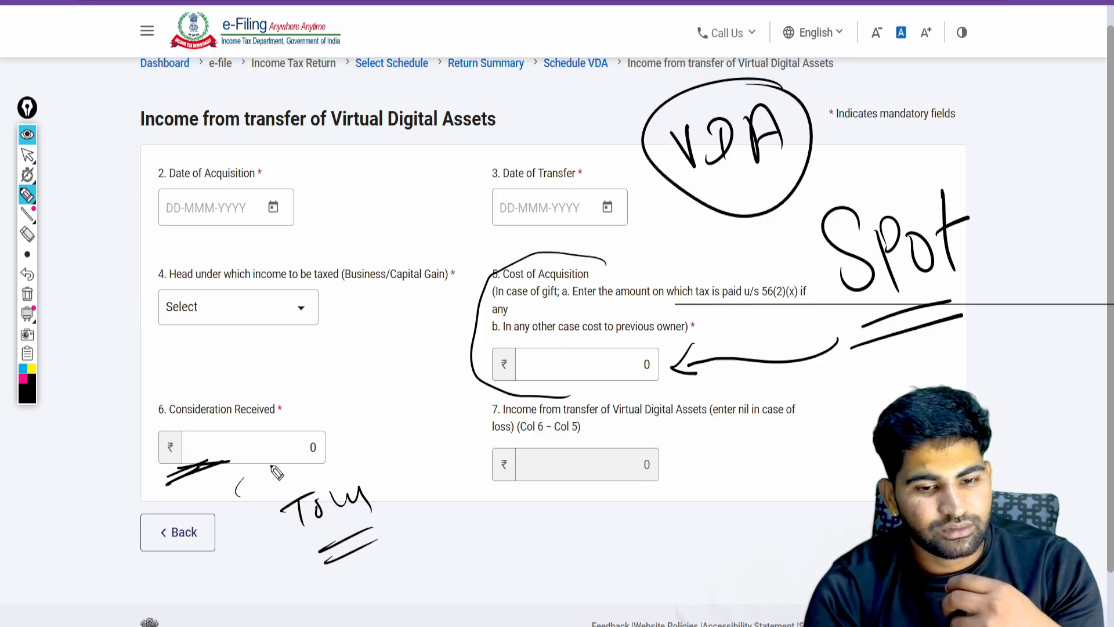
Connect Consideration Received to Cost of Acquisition with a line and handwrite "10000" by the cost, "90k" by the consideration and "10k" on the income field
left_click_drag(281, 458, 503, 353)
mouse_move(664, 269)
left_mouse_down()
mouse_move(673, 284)
mouse_move(753, 247)
left_mouse_up()
left_click_drag(225, 445, 227, 462)
left_click_drag(235, 445, 248, 439)
mouse_move(593, 454)
left_mouse_down()
mouse_move(598, 488)
mouse_move(615, 463)
left_mouse_up()
left_click_drag(634, 458, 635, 482)
left_click_drag(647, 458, 654, 489)
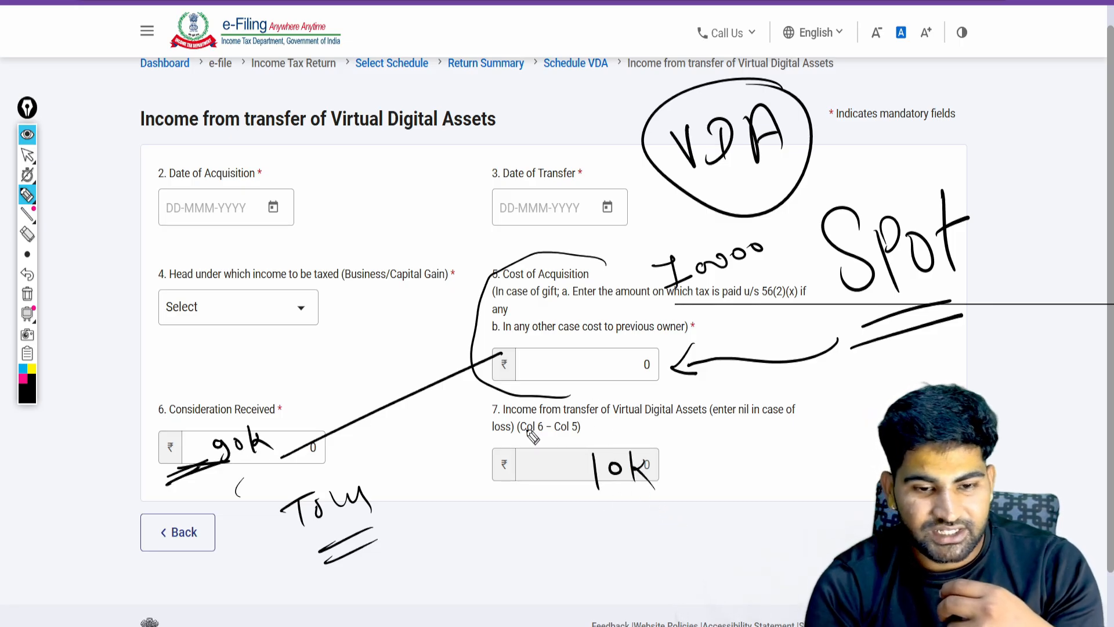
Underline the income field's title and its nil-in-case-of-loss wording, handwrite "Loss" beside the field, and clear all annotations
left_click_drag(507, 423, 649, 416)
left_click_drag(721, 423, 780, 417)
left_click_drag(694, 446, 713, 465)
left_click_drag(722, 453, 732, 453)
left_click_drag(752, 438, 747, 452)
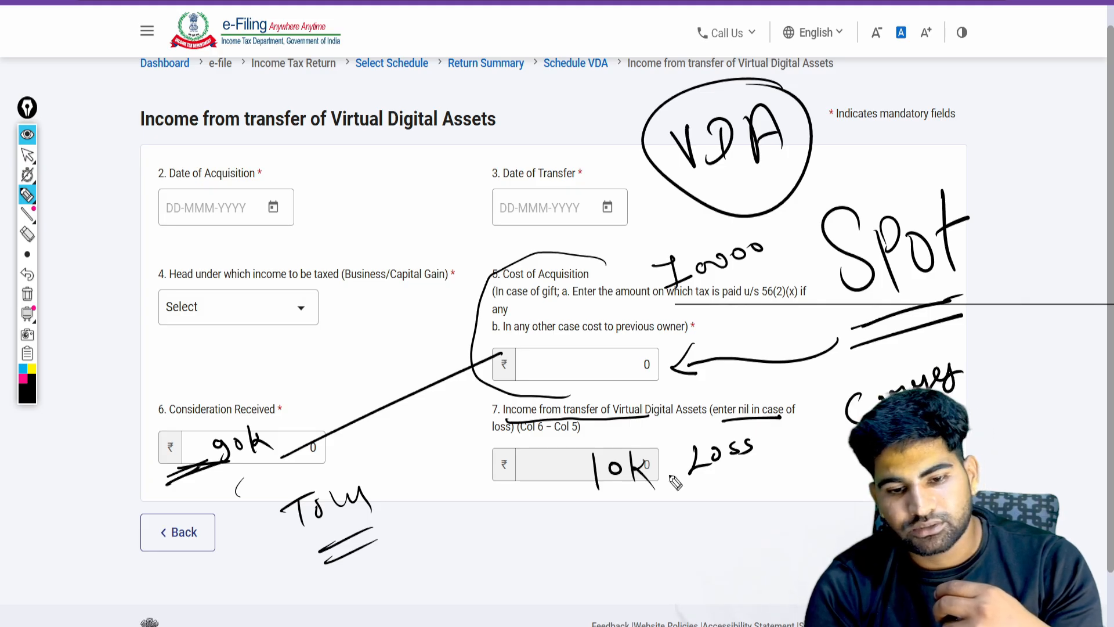
left_click(28, 295)
Handwrite "Profit" beside the form, circle the Income from transfer of Virtual Digital Assets amount, and clear the drawings
mouse_move(754, 368)
left_mouse_down()
mouse_move(771, 328)
mouse_move(816, 355)
mouse_move(853, 308)
mouse_move(890, 318)
left_mouse_up()
mouse_move(633, 444)
left_mouse_down()
mouse_move(576, 475)
mouse_move(632, 446)
left_mouse_up()
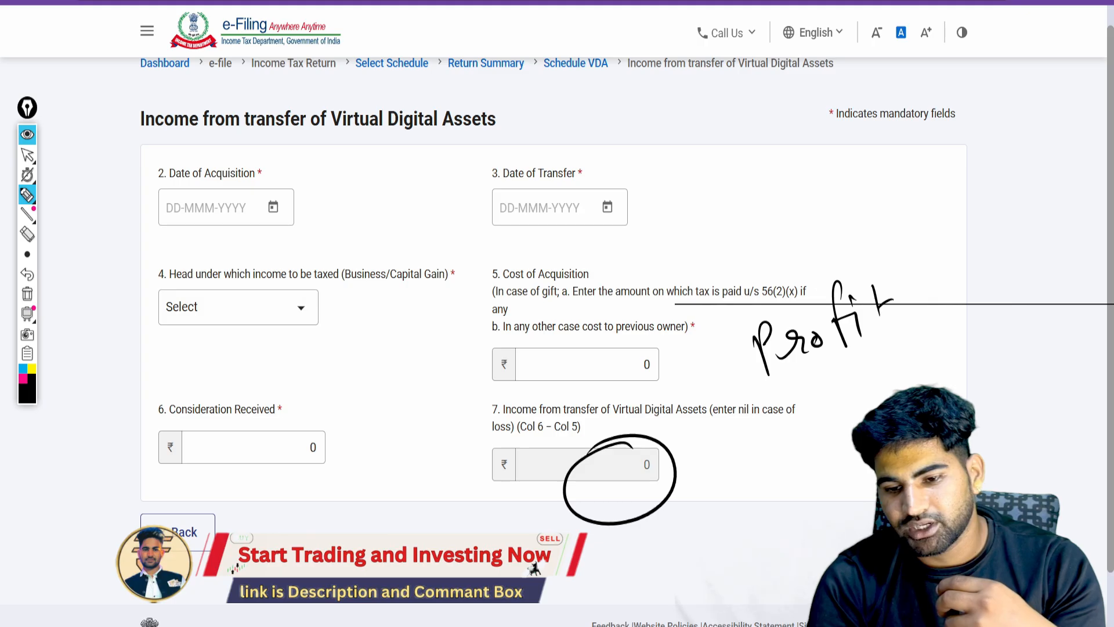
left_click(27, 314)
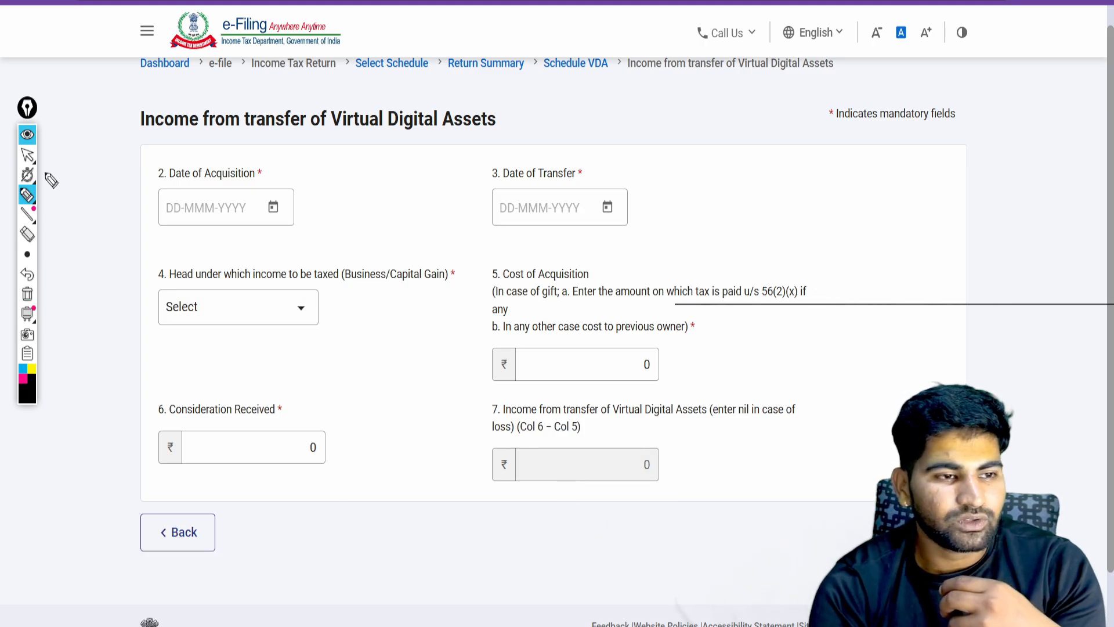
Show the choices for the head under which income is taxed, mark Business Income and Capital Gain with the pen, and clear the marks
left_click(27, 155)
left_click(189, 308)
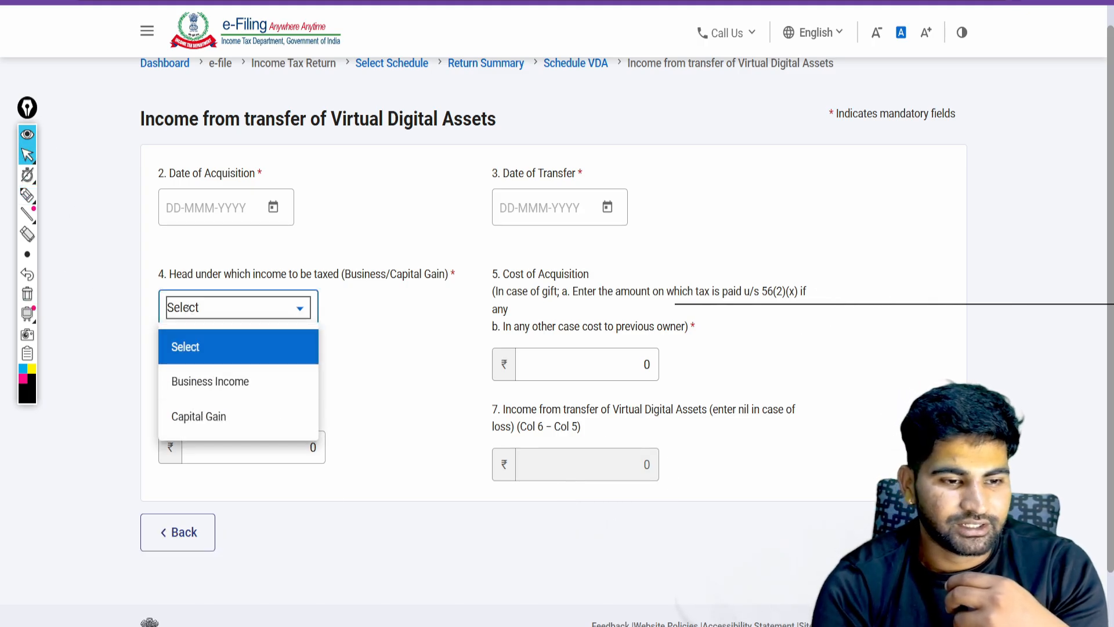
left_click(27, 195)
mouse_move(208, 365)
left_mouse_down()
mouse_move(261, 397)
mouse_move(226, 361)
left_mouse_up()
mouse_move(183, 407)
left_mouse_down()
mouse_move(238, 421)
mouse_move(152, 400)
left_mouse_up()
left_click(28, 293)
Draw an arrow from Business Income to a handwritten "FNO", add a Hindi word over the Cost of Acquisition field, and clear the annotations
mouse_move(260, 379)
left_mouse_down()
mouse_move(296, 372)
mouse_move(301, 387)
left_mouse_up()
mouse_move(354, 350)
left_mouse_down()
mouse_move(348, 373)
mouse_move(460, 311)
mouse_move(466, 282)
left_mouse_up()
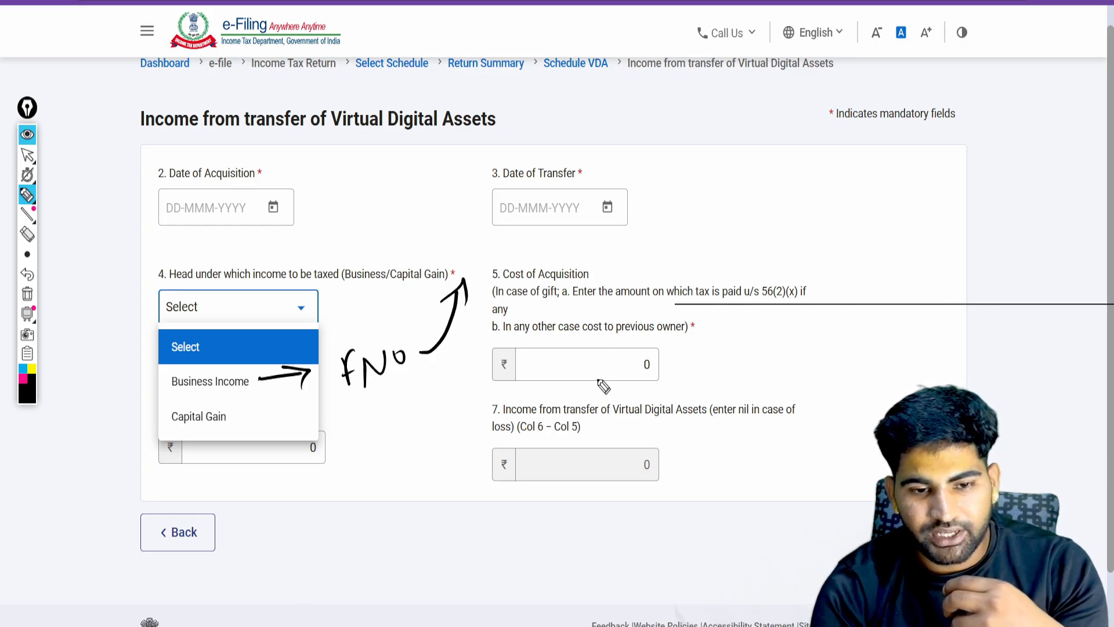
mouse_move(569, 358)
left_mouse_down()
mouse_move(607, 379)
mouse_move(627, 348)
left_mouse_up()
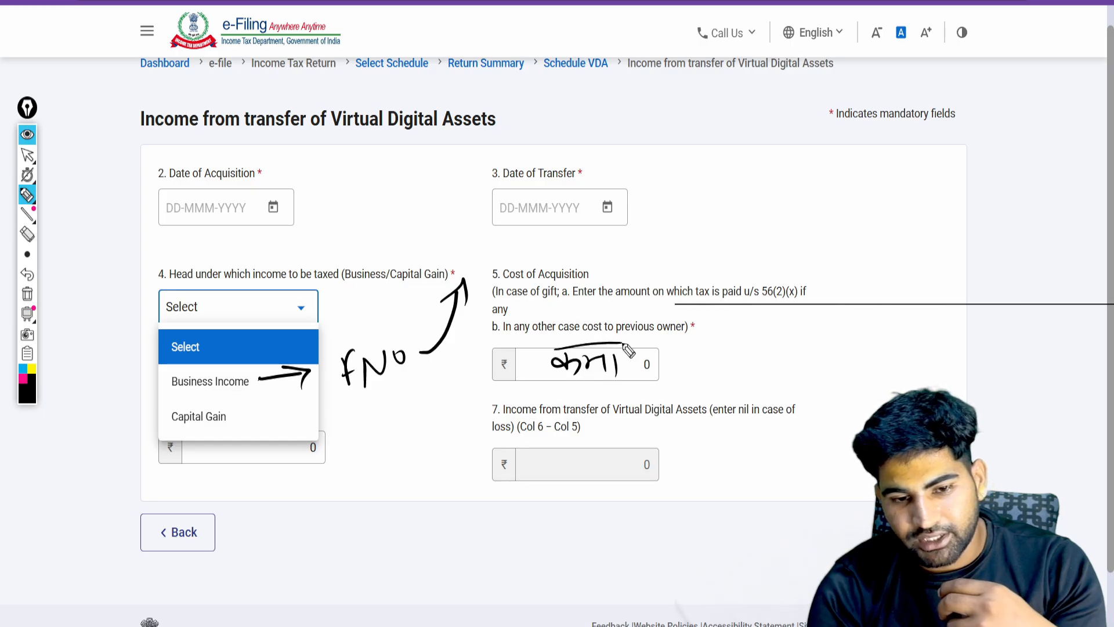
left_click(28, 293)
Handwrite an underlined example amount over Cost of Acquisition and a double-underlined one by Consideration Received
mouse_move(545, 358)
left_mouse_down()
mouse_move(587, 370)
mouse_move(604, 354)
mouse_move(652, 362)
left_mouse_up()
left_click_drag(544, 393, 664, 380)
left_click_drag(203, 463, 235, 464)
left_click_drag(231, 503, 285, 480)
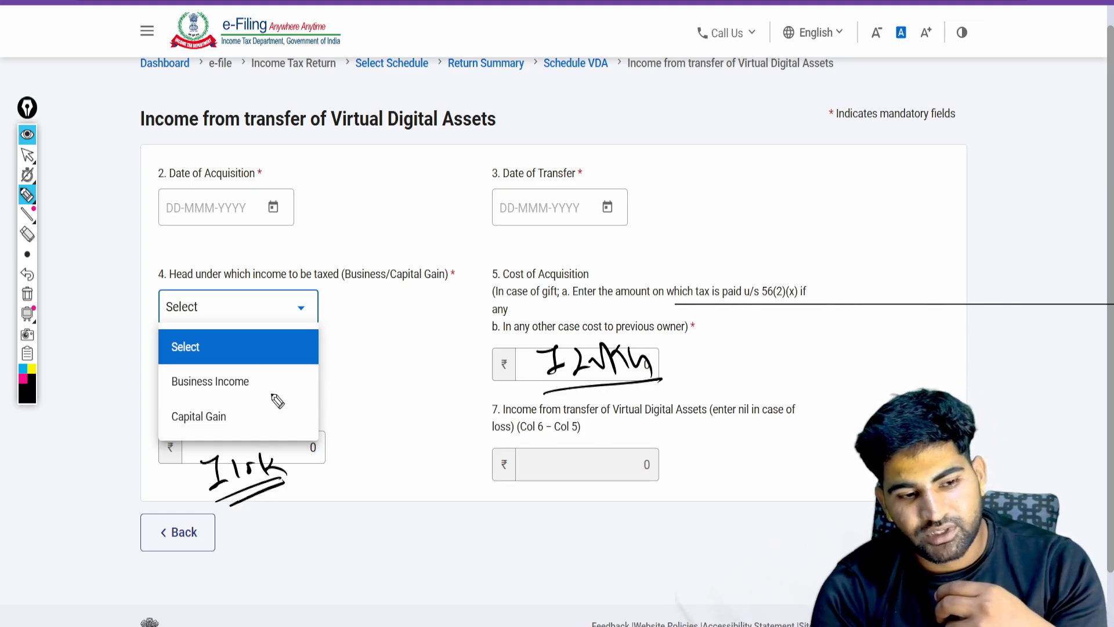
Handwrite a double-underlined "30%" and a "5%" beside the form and circle both rates together
mouse_move(763, 316)
left_mouse_down()
mouse_move(772, 344)
mouse_move(804, 318)
mouse_move(815, 325)
left_mouse_up()
left_click_drag(770, 371, 825, 361)
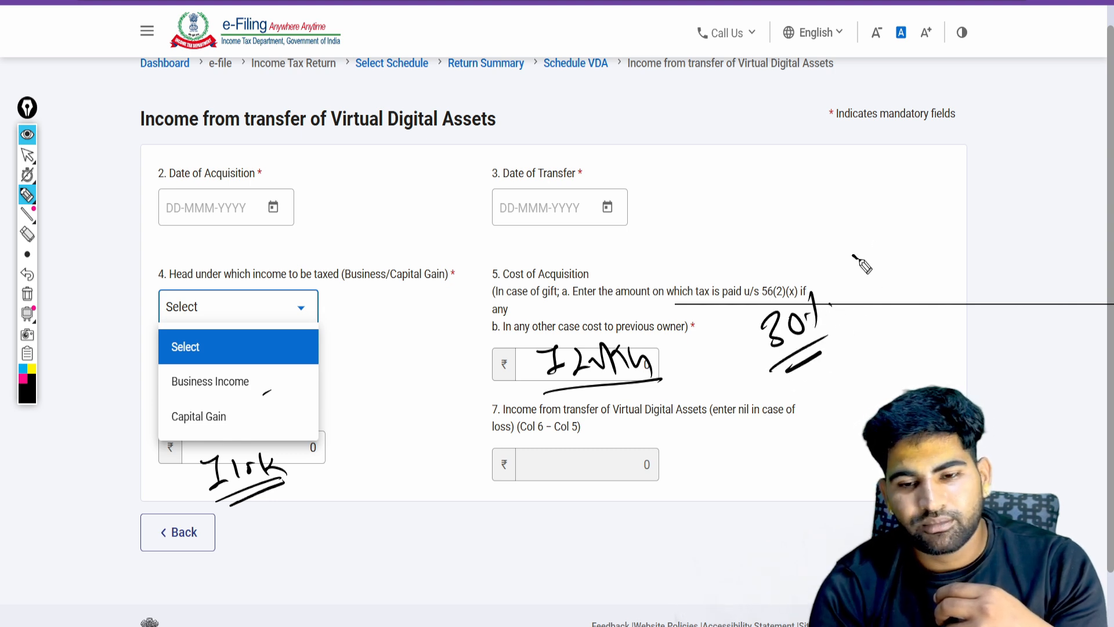
left_click_drag(852, 254, 847, 282)
left_click_drag(886, 235, 896, 273)
left_click_drag(880, 263, 884, 267)
left_click_drag(906, 250, 741, 298)
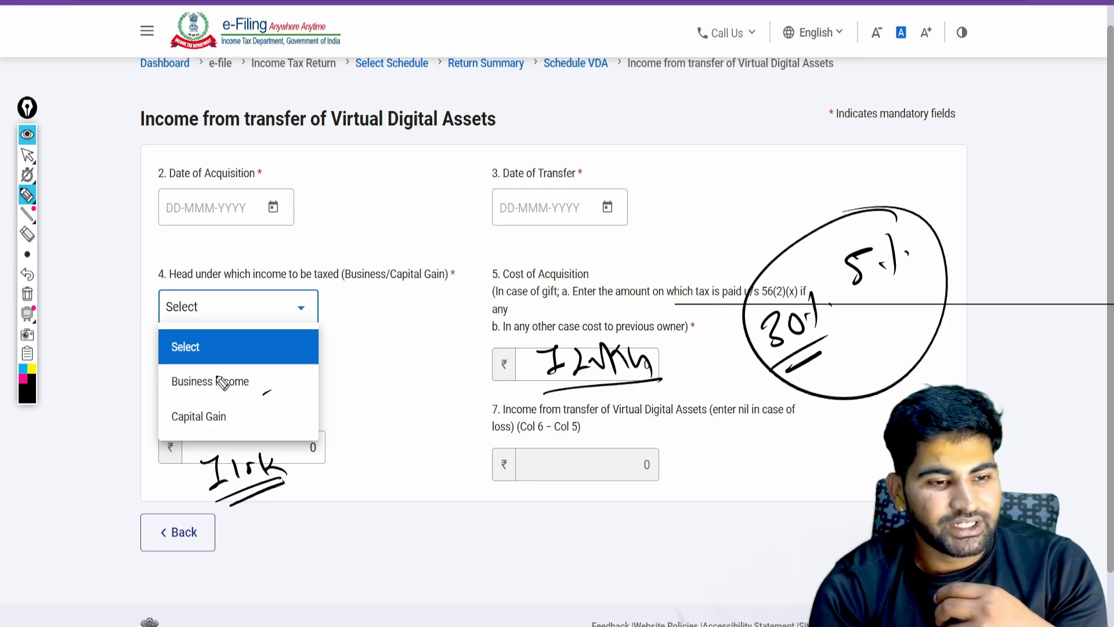
Handwrite an underlined "Show" beside the income field and wipe all annotations off the form
left_click_drag(719, 428, 689, 464)
mouse_move(709, 426)
left_mouse_down()
mouse_move(748, 464)
mouse_move(819, 427)
left_mouse_up()
left_click_drag(684, 498, 835, 458)
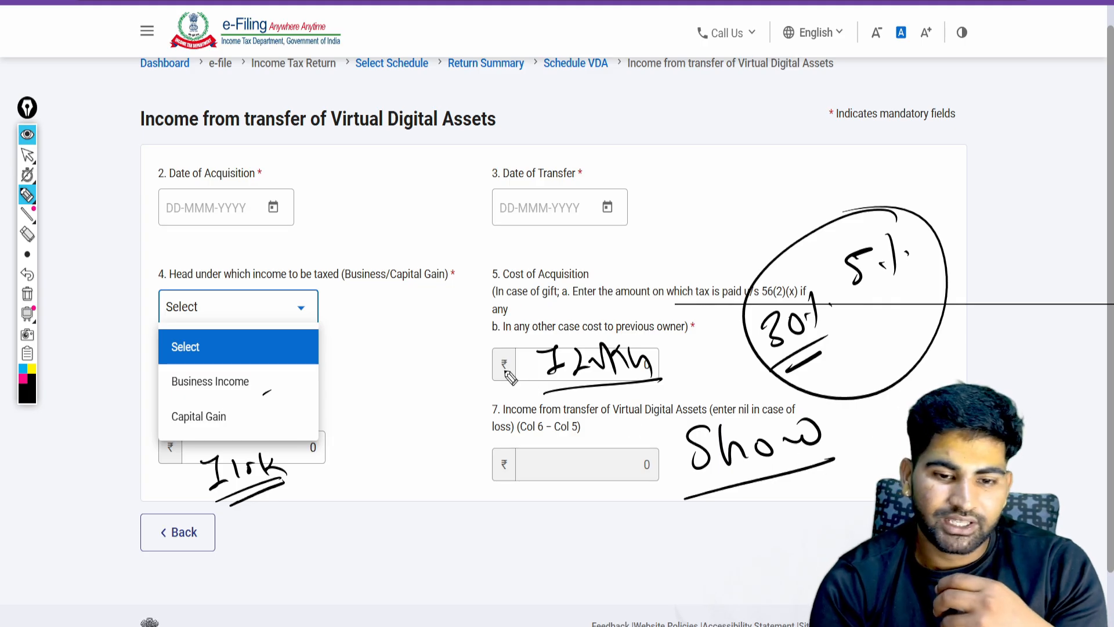
left_click(27, 295)
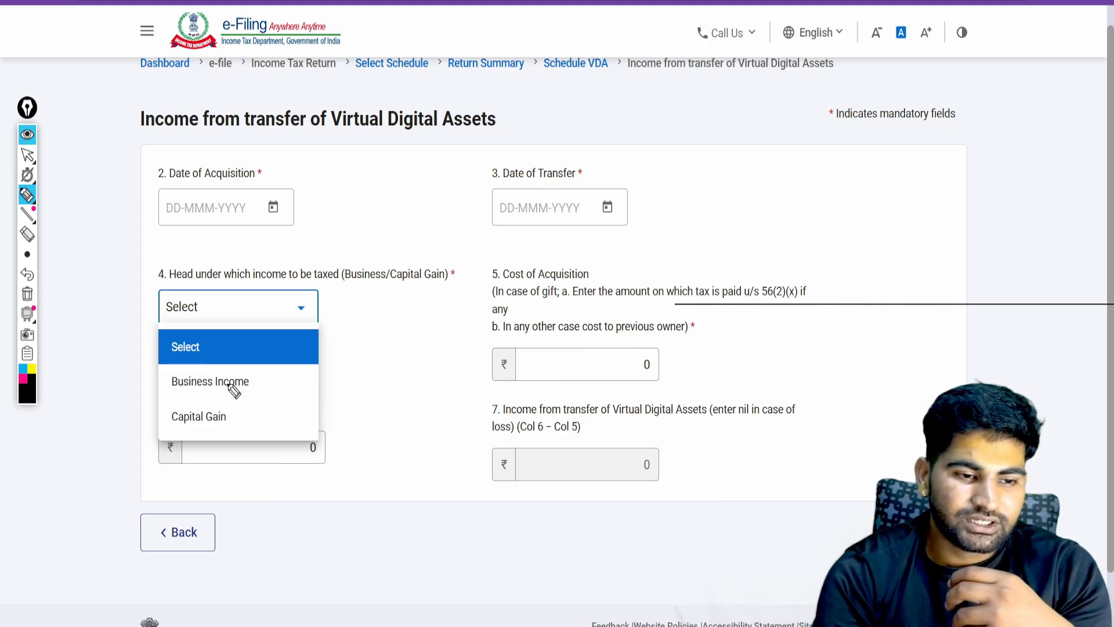
Draw an arrow from the Business Income option to a handwritten "Profit / Loss", underlining and circling "Loss"
left_click_drag(276, 380, 367, 355)
mouse_move(355, 346)
left_mouse_down()
mouse_move(392, 353)
mouse_move(384, 377)
left_mouse_up()
mouse_move(410, 318)
left_mouse_down()
mouse_move(418, 352)
mouse_move(460, 331)
left_mouse_up()
mouse_move(477, 285)
left_mouse_down()
mouse_move(480, 318)
mouse_move(506, 301)
left_mouse_up()
left_click_drag(502, 284, 512, 308)
mouse_move(500, 297)
left_mouse_down()
mouse_move(519, 287)
mouse_move(532, 330)
left_mouse_up()
left_click_drag(597, 246, 616, 284)
left_click_drag(633, 255, 650, 264)
left_click_drag(685, 224, 667, 264)
left_click_drag(612, 303, 672, 272)
mouse_move(702, 195)
left_mouse_down()
mouse_move(701, 286)
mouse_move(661, 215)
left_mouse_up()
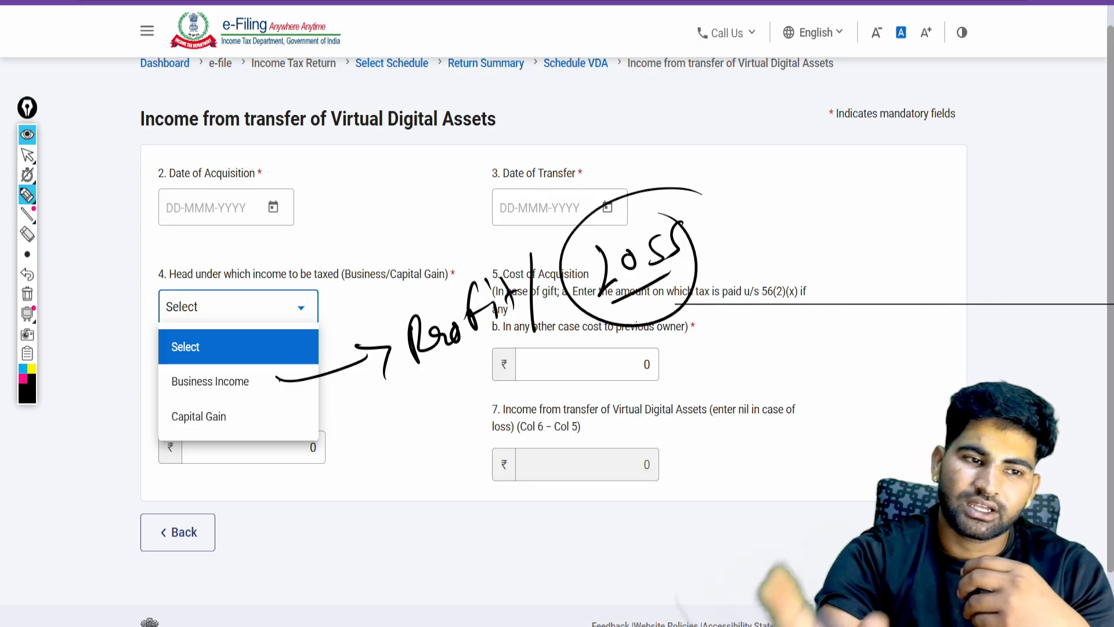
Clear the annotations and set the head under which income is taxed to Capital Gain
left_click(27, 294)
left_click(27, 155)
left_click(206, 418)
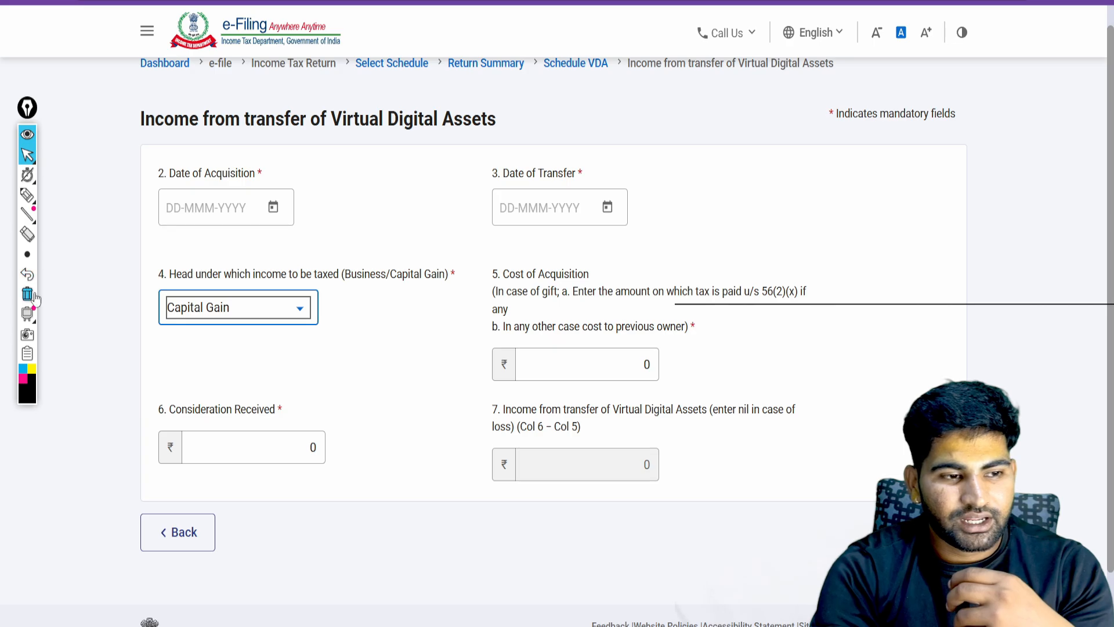
Turn the pen back on and handwrite "Loss" and "Profit" with a bracket beside the Capital Gain selection
left_click(27, 195)
mouse_move(347, 305)
left_mouse_down()
mouse_move(358, 325)
mouse_move(365, 316)
left_mouse_up()
left_click_drag(387, 297, 383, 318)
left_click_drag(413, 290, 390, 339)
mouse_move(300, 346)
left_mouse_down()
mouse_move(367, 393)
mouse_move(368, 378)
mouse_move(430, 398)
mouse_move(449, 356)
mouse_move(459, 377)
left_mouse_up()
left_click_drag(459, 360, 468, 383)
left_click_drag(477, 326, 479, 383)
left_click_drag(465, 355, 492, 343)
Mark the Consideration Received and Cost of Acquisition fields with dashes, and handwrite a double-underlined "Spot" and a circled "35%"
left_click_drag(292, 442, 256, 458)
left_click_drag(573, 364, 544, 375)
mouse_move(728, 293)
left_mouse_down()
mouse_move(749, 337)
mouse_move(776, 316)
mouse_move(730, 380)
mouse_move(778, 362)
left_mouse_up()
mouse_move(799, 246)
left_mouse_down()
mouse_move(853, 219)
mouse_move(875, 237)
mouse_move(779, 224)
left_mouse_up()
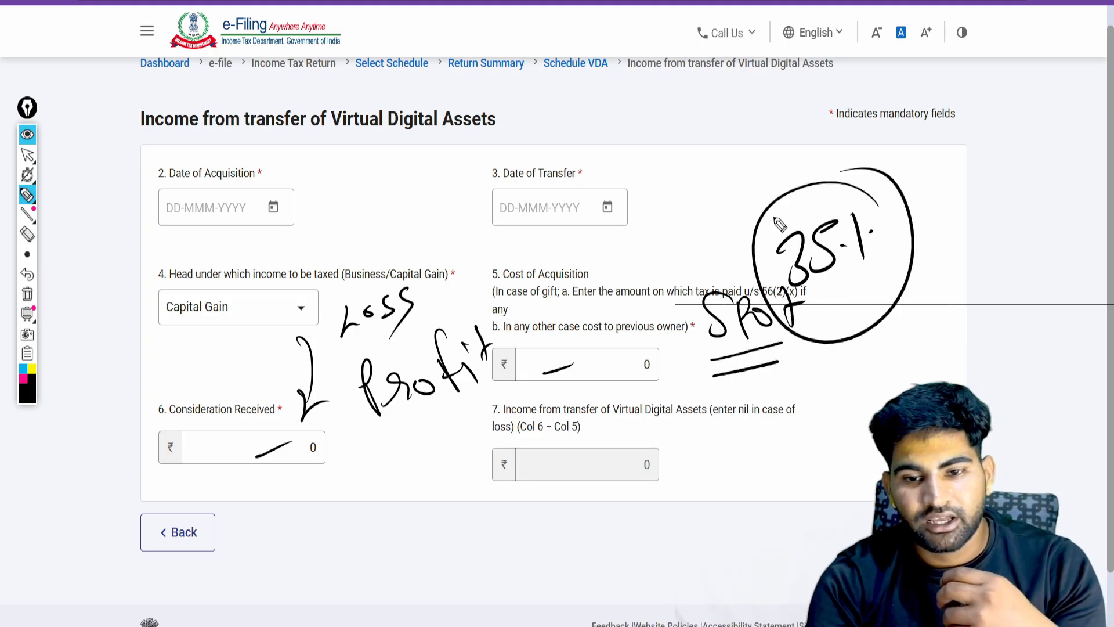
Circle Date of Acquisition, handwrite "1 April" beside it, annotate Date of Transfer, then clear the drawings and switch the pen off
left_click_drag(219, 162, 183, 147)
mouse_move(289, 166)
left_mouse_down()
mouse_move(307, 159)
mouse_move(371, 196)
mouse_move(399, 180)
mouse_move(416, 201)
left_mouse_up()
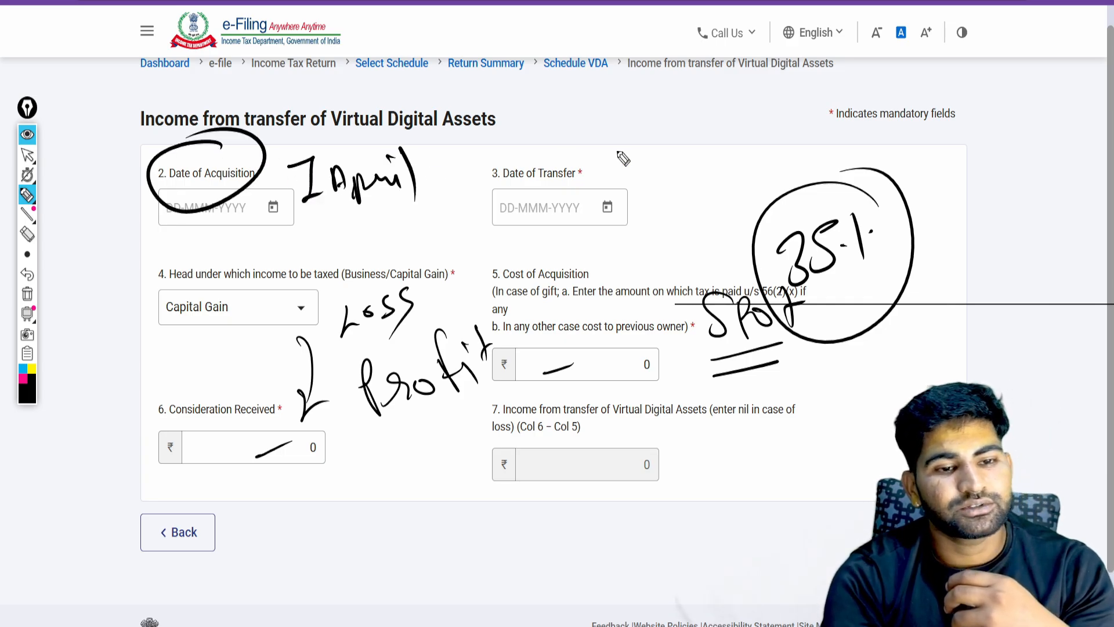
mouse_move(615, 149)
left_mouse_down()
mouse_move(619, 190)
mouse_move(682, 152)
mouse_move(725, 153)
mouse_move(719, 129)
left_mouse_up()
left_click(28, 293)
left_click(28, 155)
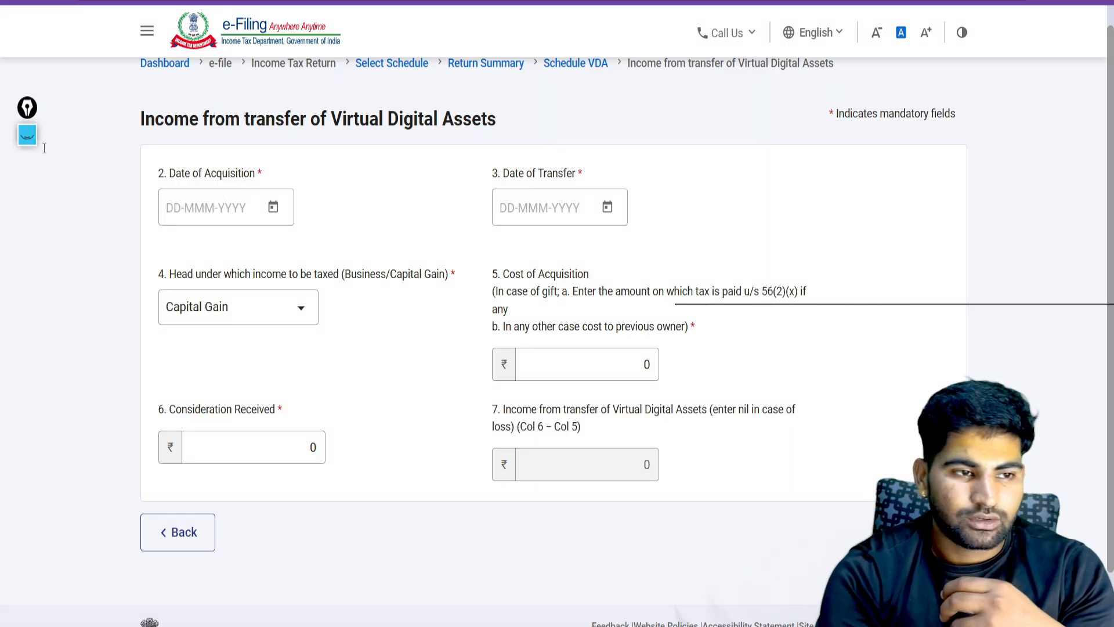
Leave the Virtual Digital Assets entry form, return to the Return Summary and open Schedule Other Sources
scroll(44, 155, "down", 2)
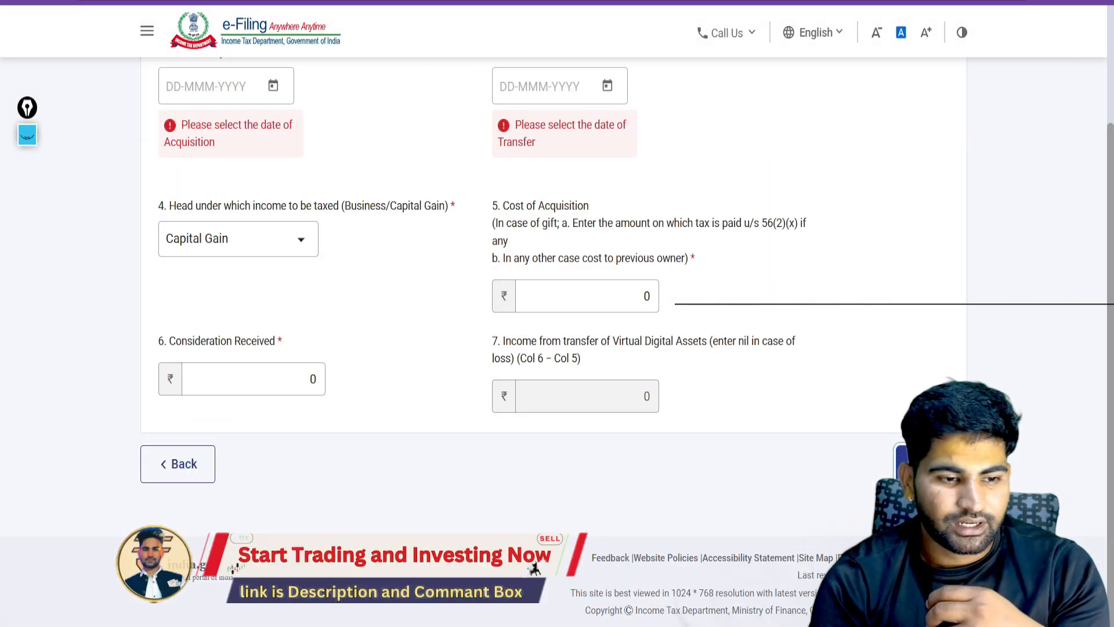
left_click(176, 463)
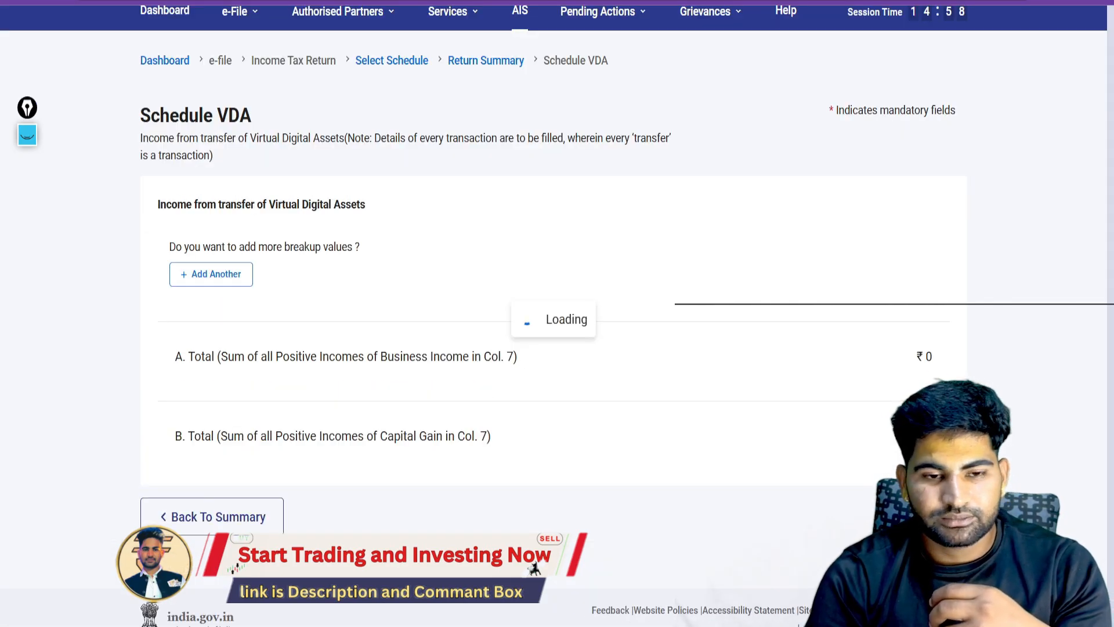
scroll(553, 342, "down", 7)
scroll(553, 342, "down", 3)
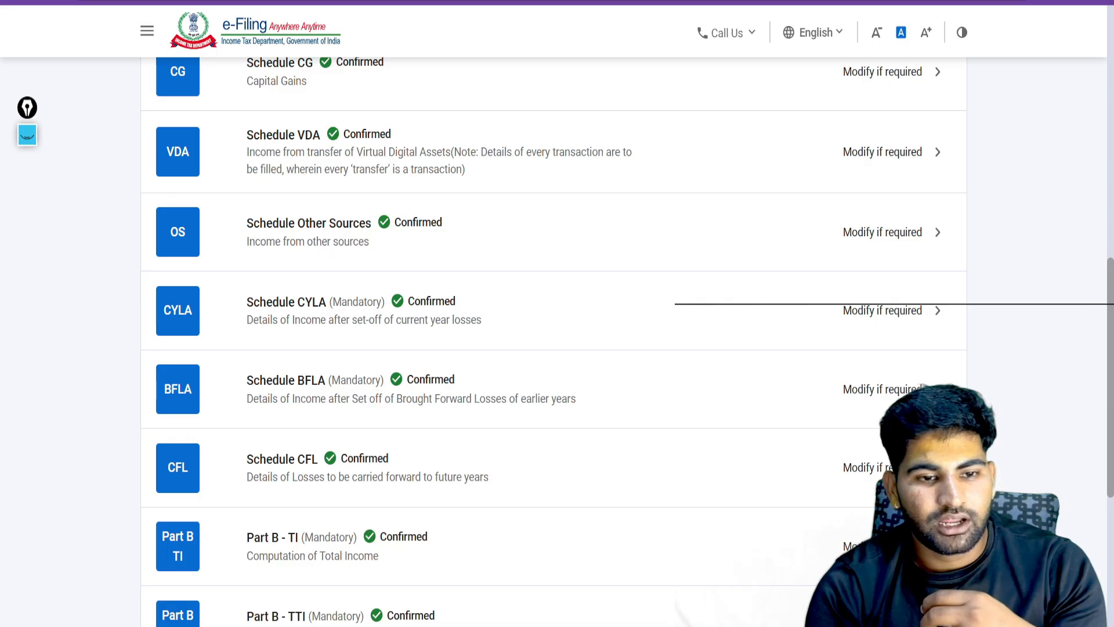
left_click(553, 231)
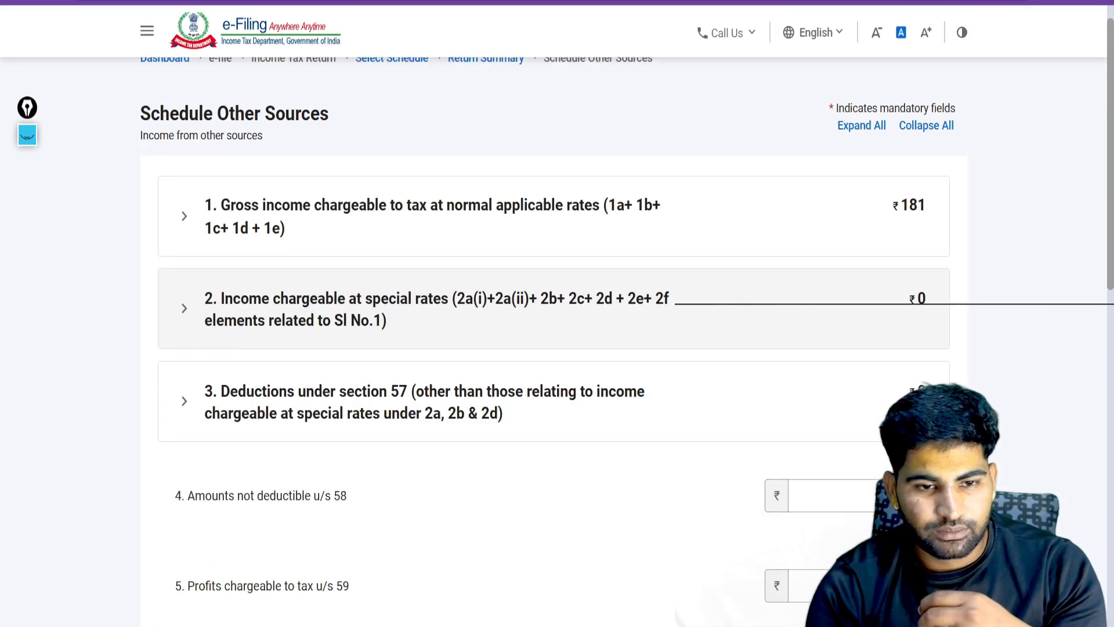
Open the gross income at normal rates section for editing and review its dividend, interest, rental and section 56(2)(x) fields
left_click(553, 219)
scroll(553, 341, "down", 1)
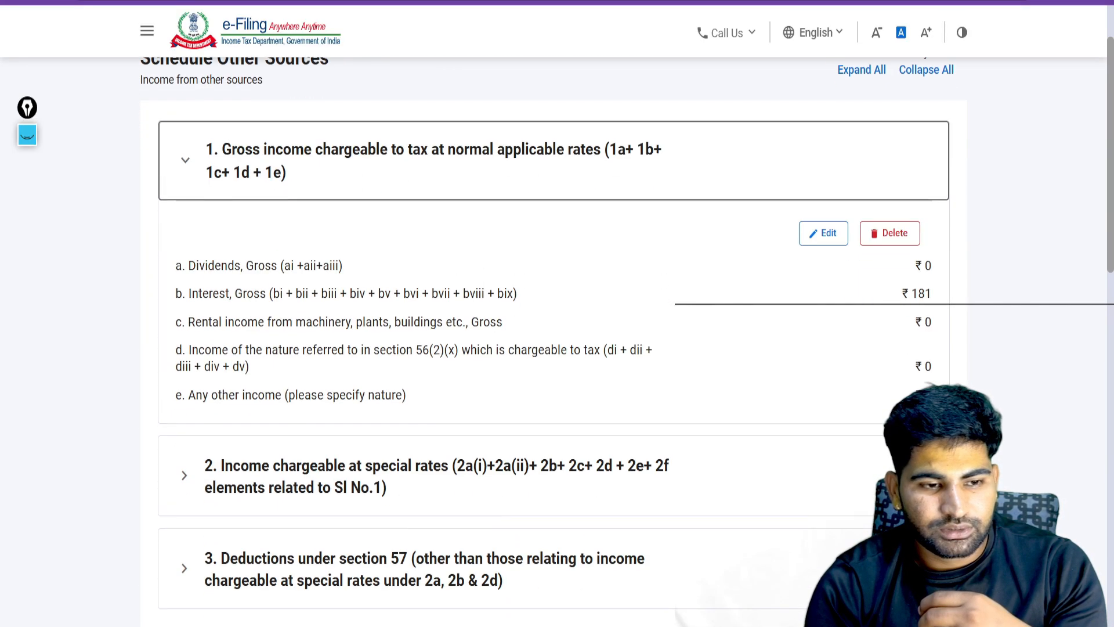
left_click(823, 232)
scroll(823, 232, "down", 3)
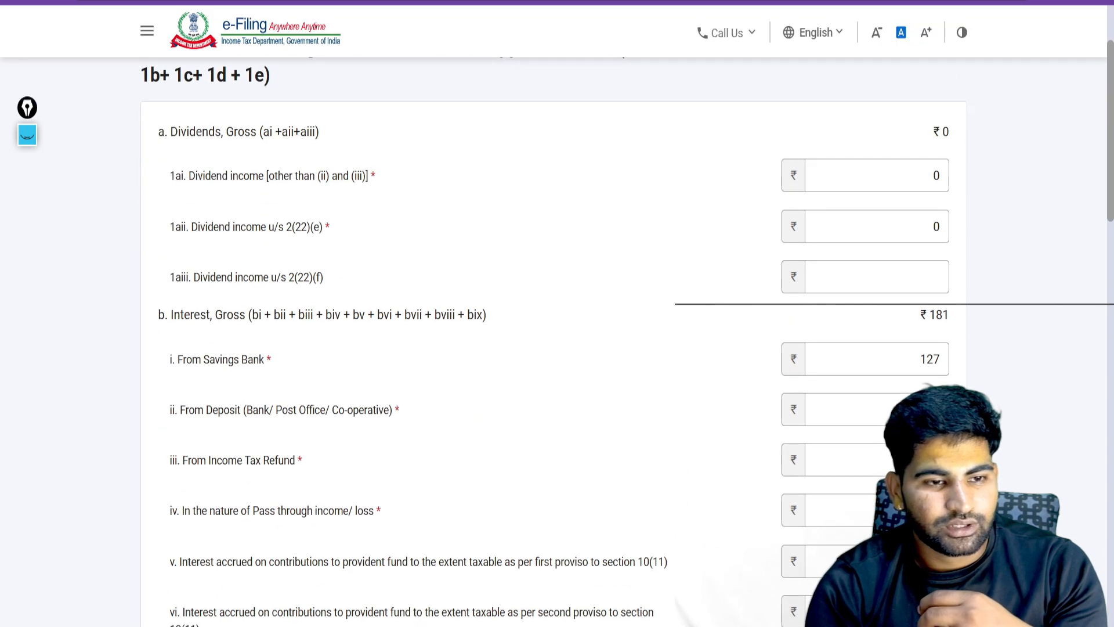
scroll(556, 342, "down", 3)
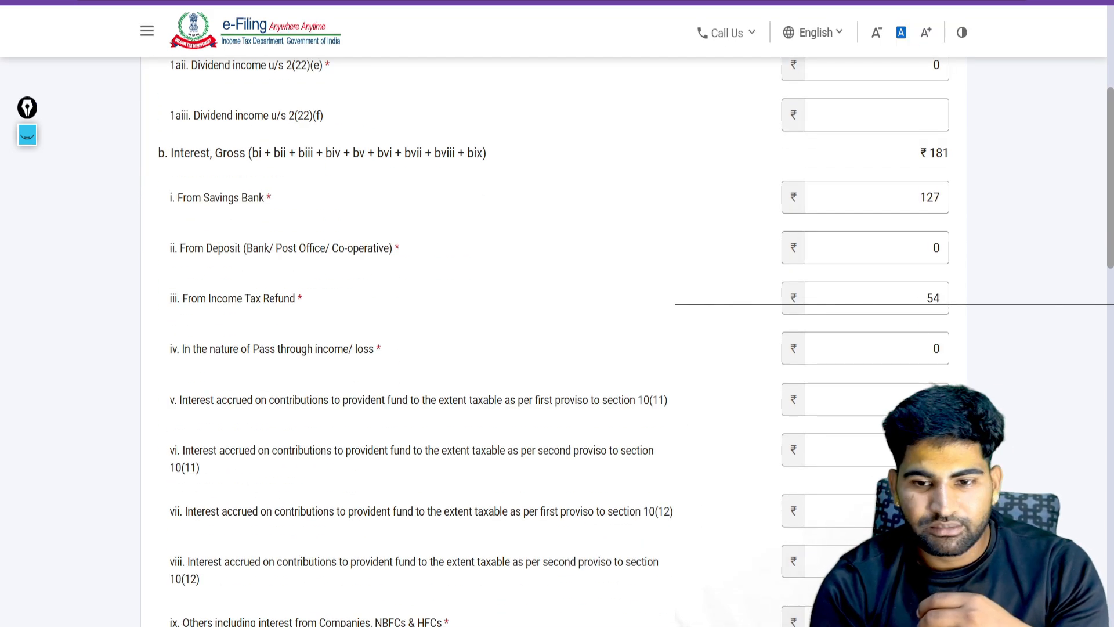
scroll(557, 342, "down", 1)
scroll(557, 342, "down", 1)
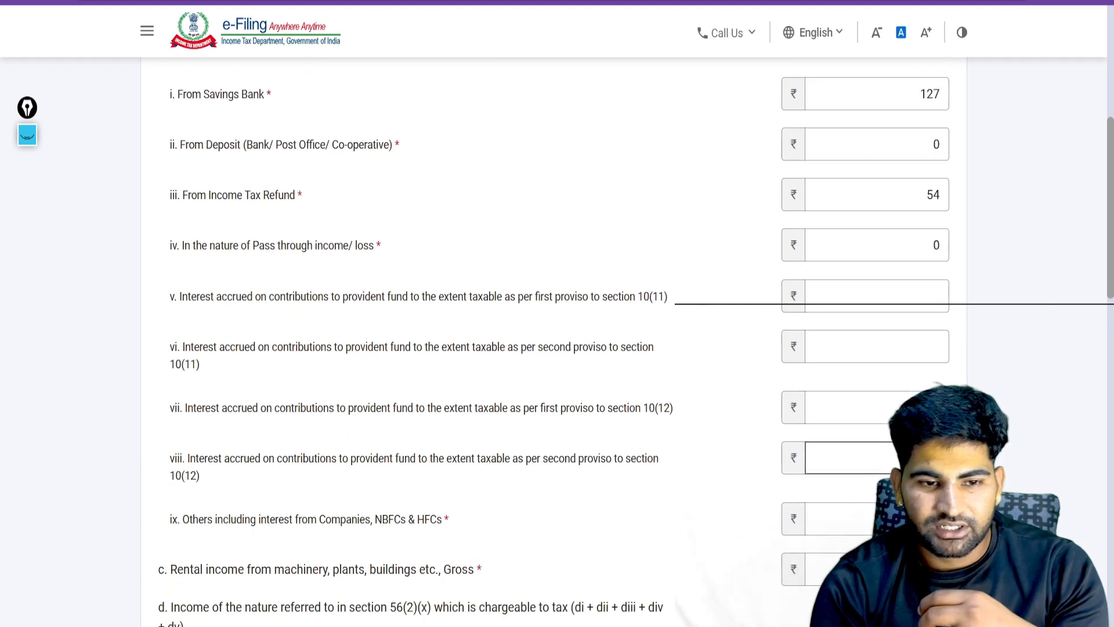
scroll(557, 343, "down", 10)
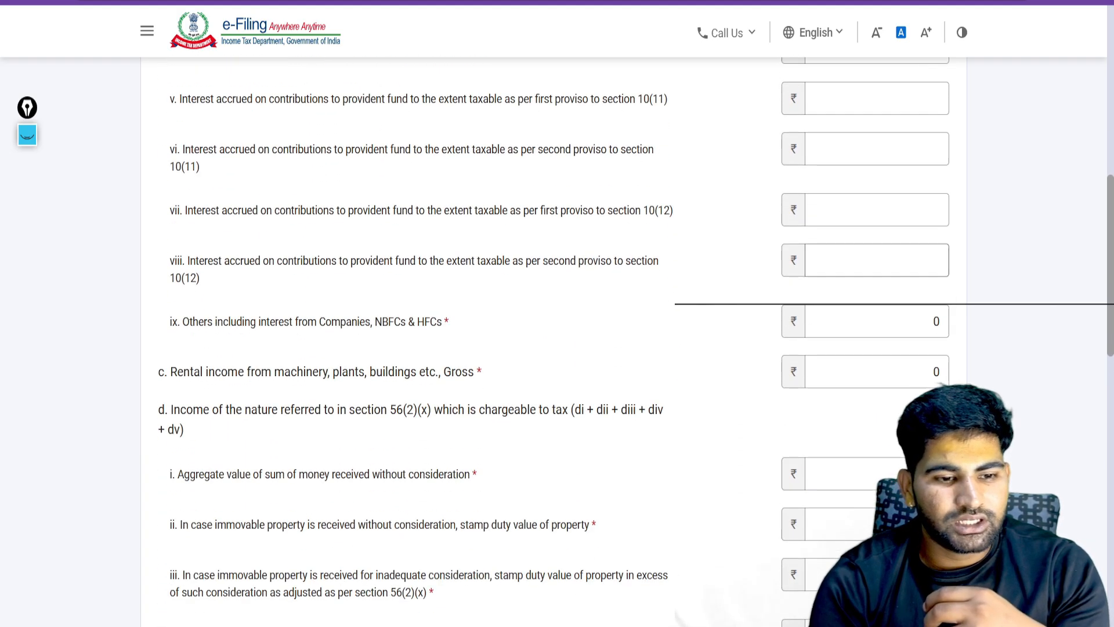
scroll(557, 343, "down", 8)
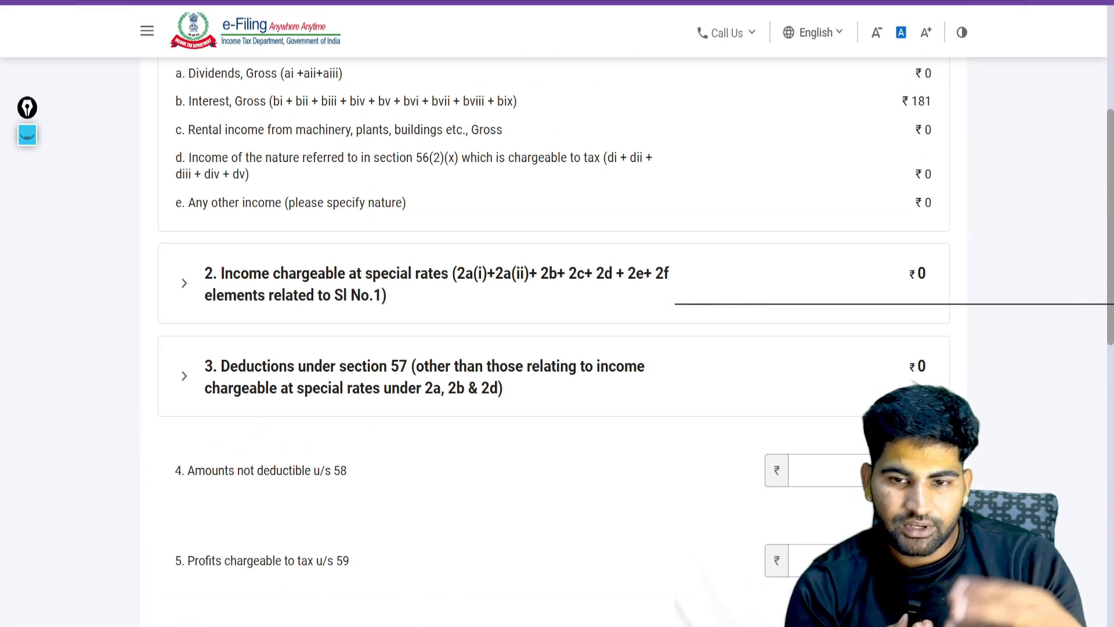
Review the remaining Schedule Other Sources items and totals, then return to the schedule list in the Return Summary
scroll(557, 342, "down", 6)
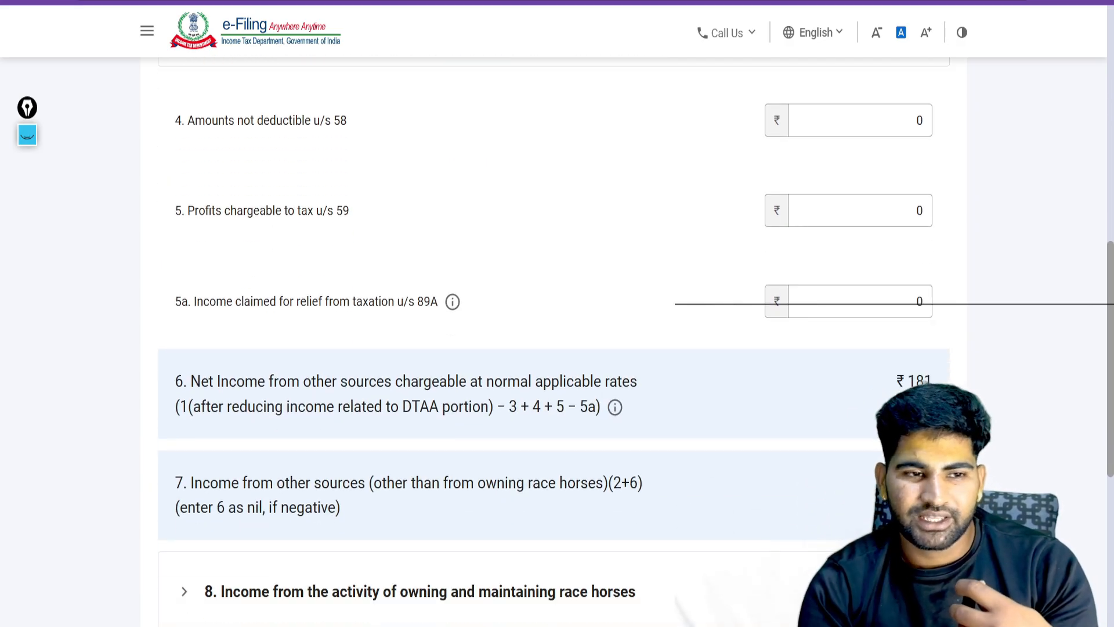
scroll(557, 343, "down", 5)
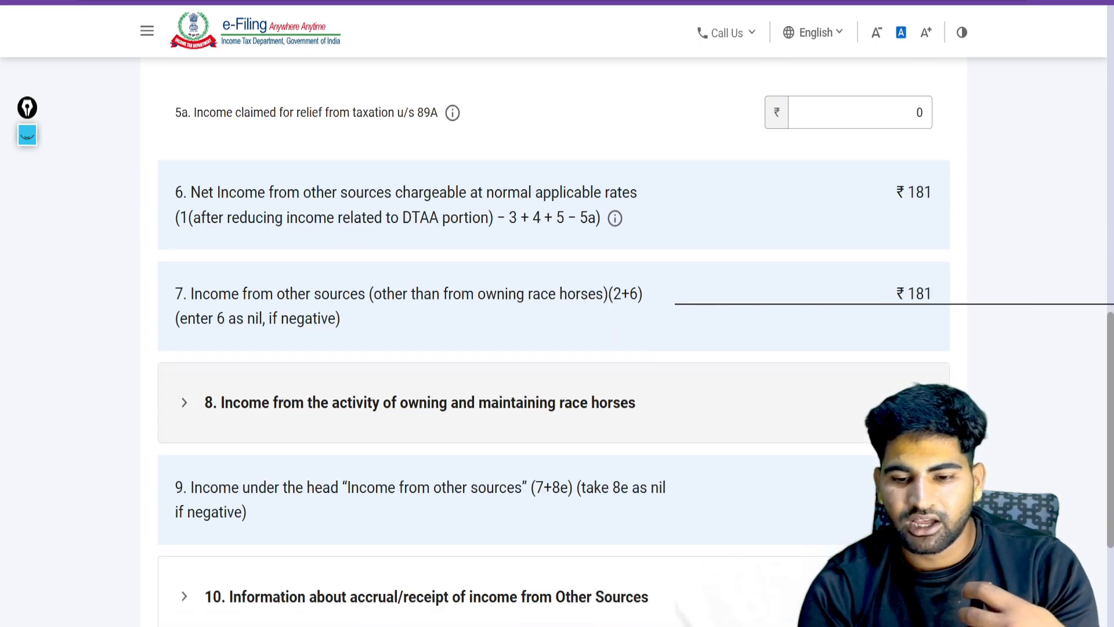
scroll(557, 343, "down", 1)
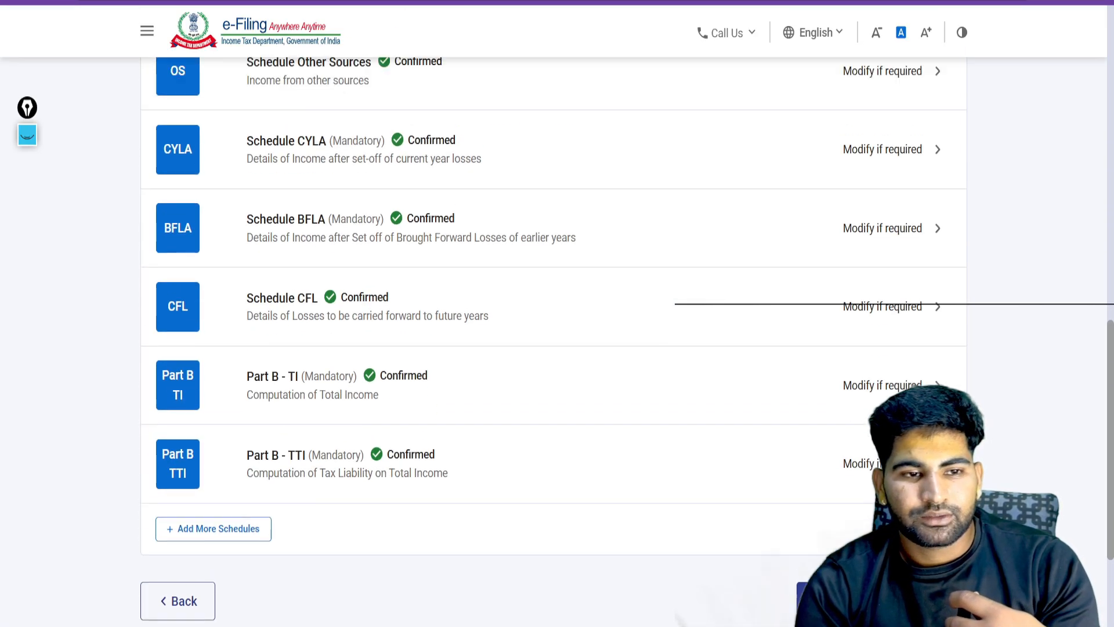
scroll(553, 342, "up", 2)
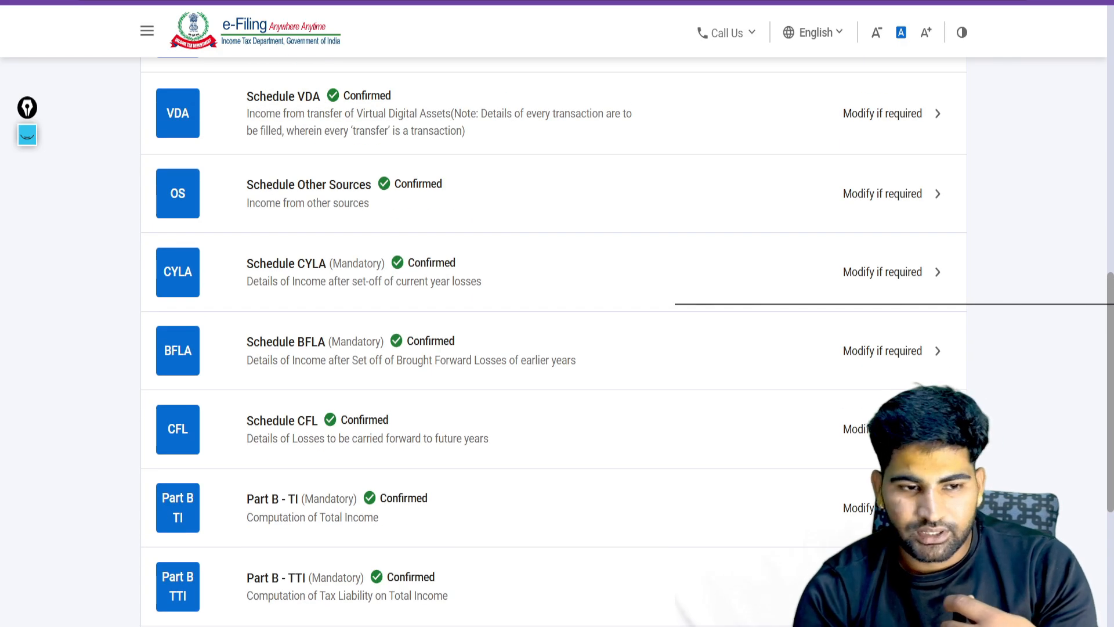
Switch the pen on, draw an arrow at Schedule CYLA and handwrite a note beside it
left_click(28, 136)
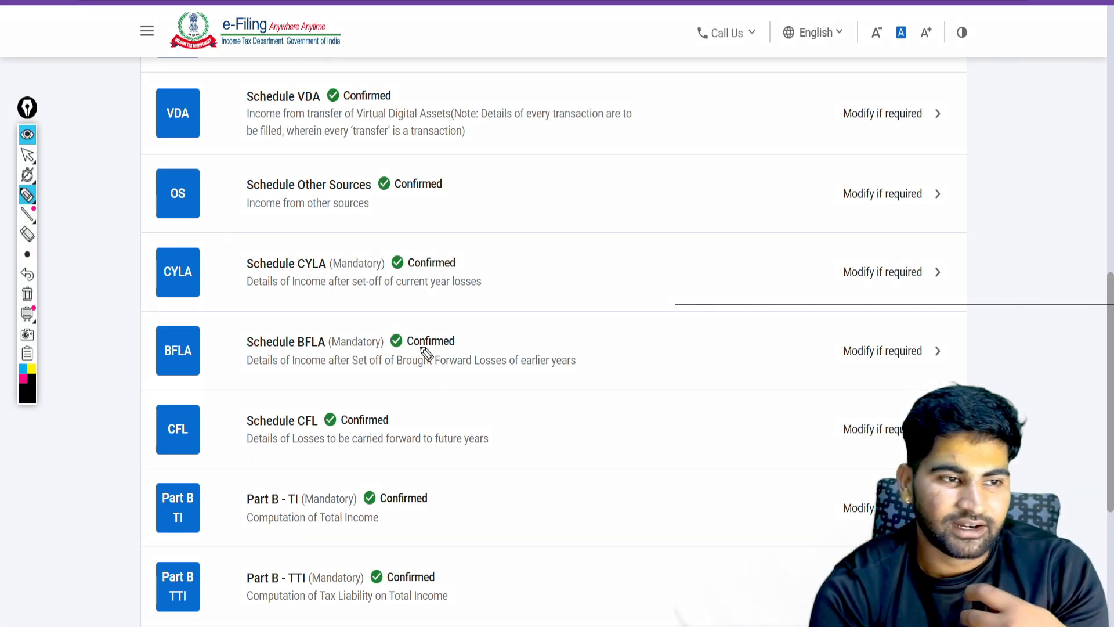
mouse_move(558, 257)
left_mouse_down()
mouse_move(596, 290)
mouse_move(543, 240)
mouse_move(615, 228)
mouse_move(471, 270)
mouse_move(497, 300)
left_mouse_up()
mouse_move(663, 261)
left_mouse_down()
mouse_move(637, 297)
mouse_move(686, 299)
left_mouse_up()
left_click_drag(694, 252, 696, 302)
left_click_drag(685, 288, 714, 274)
Annotate Schedule BFLA with a note and underline, mark Schedule CFL, then clear all drawings and return to the normal pointer
mouse_move(594, 346)
left_mouse_down()
mouse_move(603, 380)
mouse_move(604, 340)
left_mouse_up()
left_click_drag(658, 347, 643, 377)
left_click_drag(629, 307, 646, 336)
mouse_move(571, 346)
left_mouse_down()
mouse_move(648, 334)
mouse_move(703, 376)
left_mouse_up()
left_click_drag(280, 362, 312, 359)
mouse_move(531, 429)
left_mouse_down()
mouse_move(579, 437)
mouse_move(631, 390)
mouse_move(634, 422)
left_mouse_up()
left_click_drag(295, 433, 318, 432)
left_click(27, 294)
left_click(26, 155)
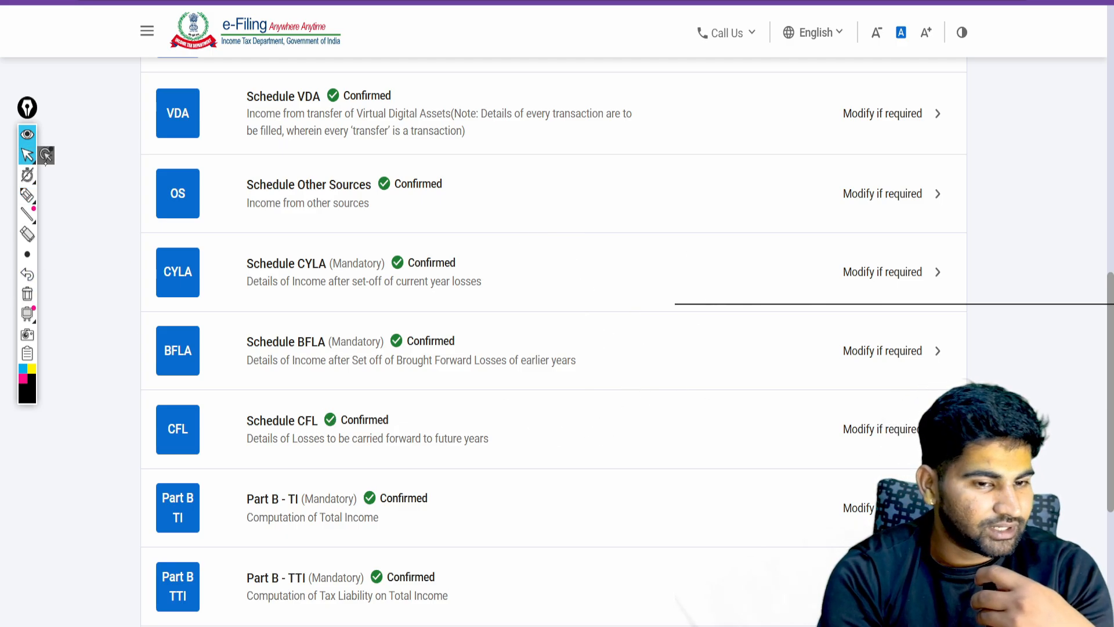
Handwrite "Income" with a circled "26" beside the schedule list, then clear the drawings and hide the annotation tools
scroll(42, 169, "down", 1)
left_click(27, 195)
left_click_drag(641, 145, 663, 169)
left_click_drag(645, 146, 635, 160)
mouse_move(667, 149)
left_mouse_down()
mouse_move(671, 174)
mouse_move(691, 172)
left_mouse_up()
mouse_move(711, 136)
left_mouse_down()
mouse_move(722, 159)
mouse_move(732, 141)
left_mouse_up()
left_click_drag(742, 124, 767, 146)
left_click_drag(769, 138, 793, 137)
left_click_drag(665, 219, 682, 244)
left_click_drag(704, 207, 710, 240)
left_click_drag(688, 180, 709, 197)
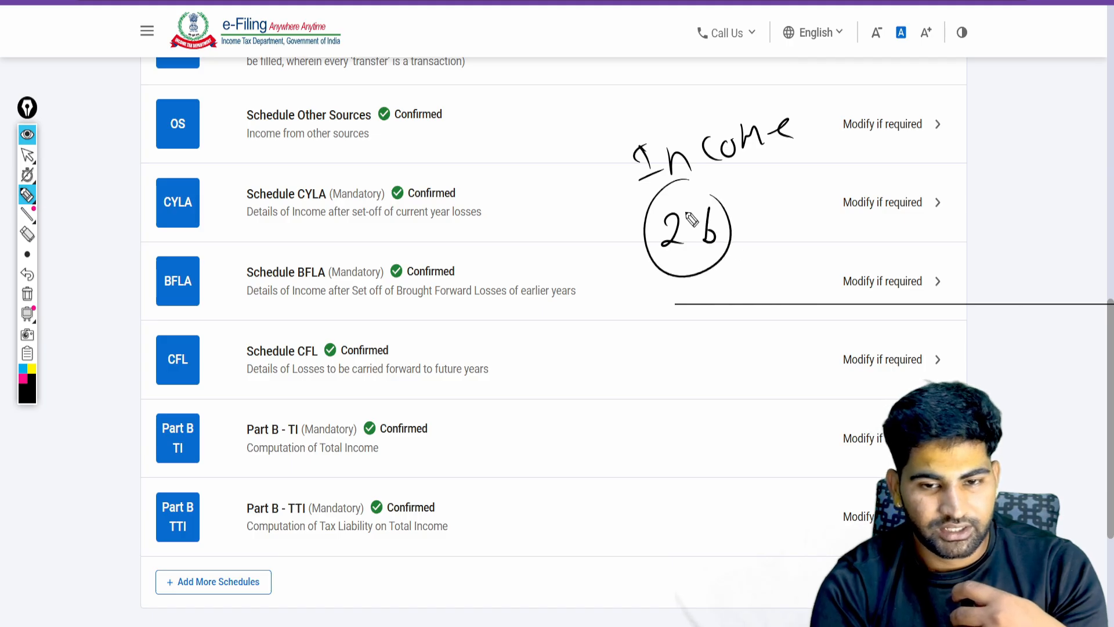
left_click(27, 294)
left_click(26, 135)
Open Part B - TI and review the head-wise income, loss set-off, Chapter VI-A deductions and total income lines
scroll(631, 457, "down", 1)
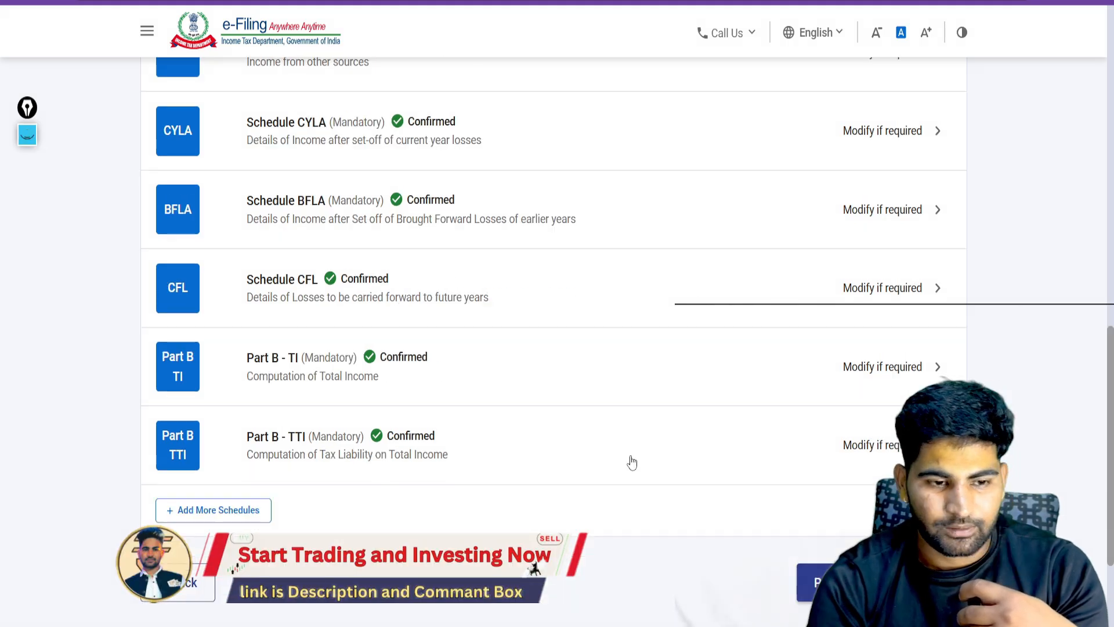
scroll(632, 463, "down", 2)
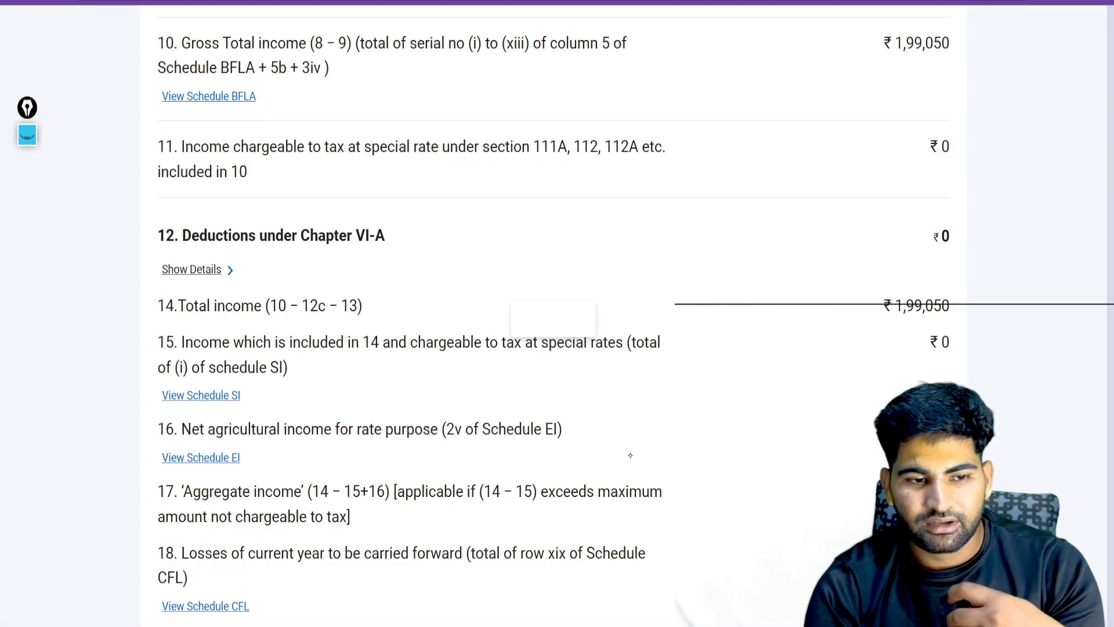
scroll(631, 456, "up", 10)
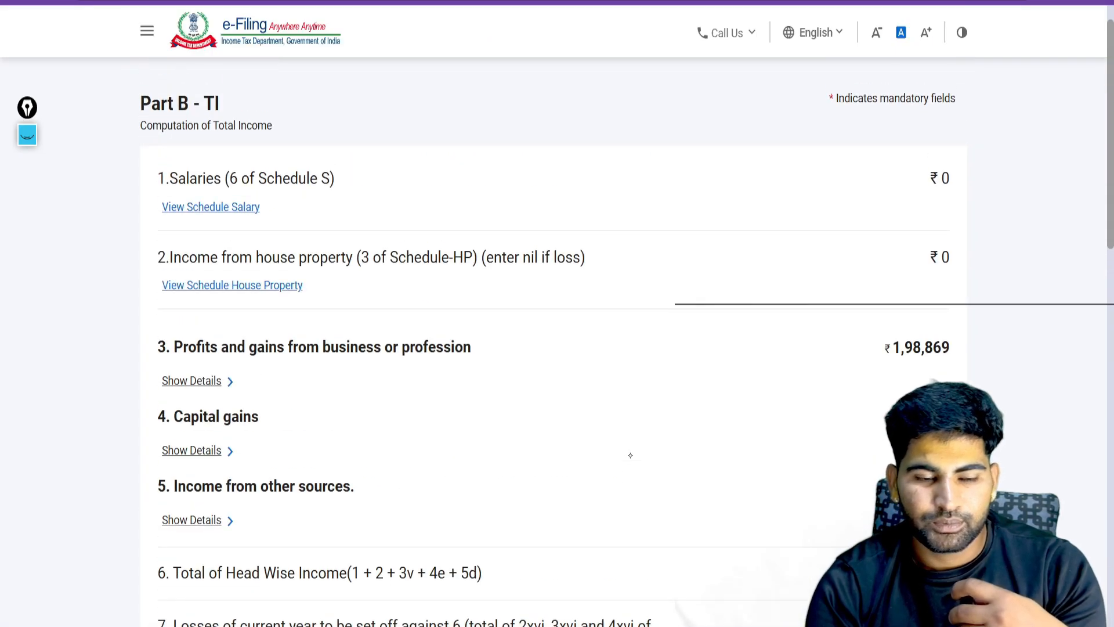
scroll(630, 455, "down", 1)
scroll(630, 455, "down", 2)
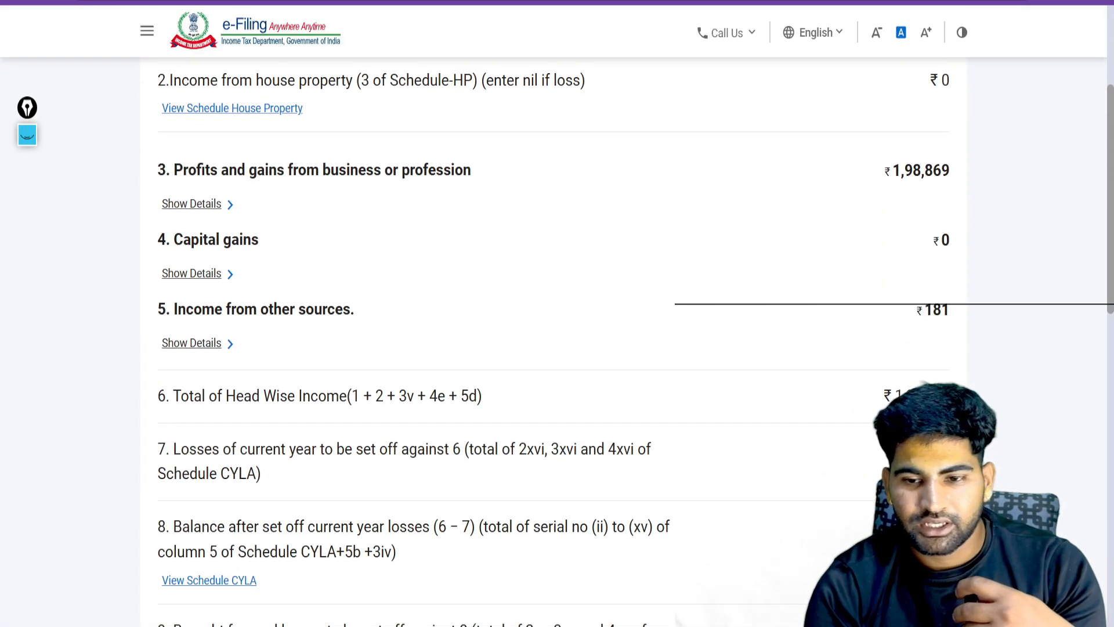
scroll(632, 342, "down", 3)
scroll(632, 342, "up", 5)
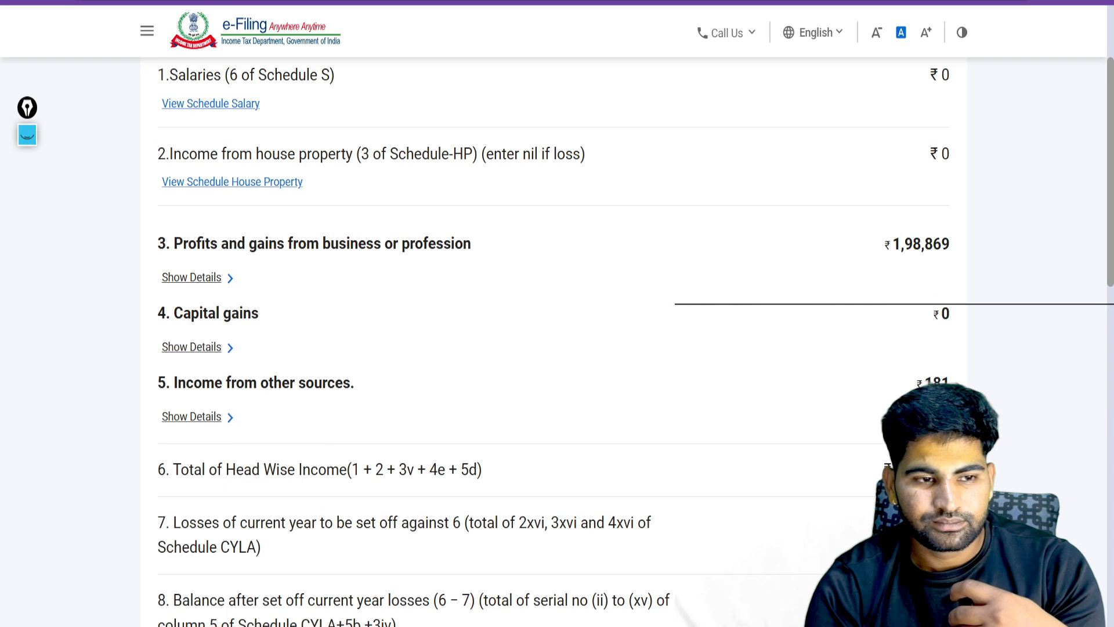
scroll(630, 455, "down", 1)
scroll(630, 455, "down", 12)
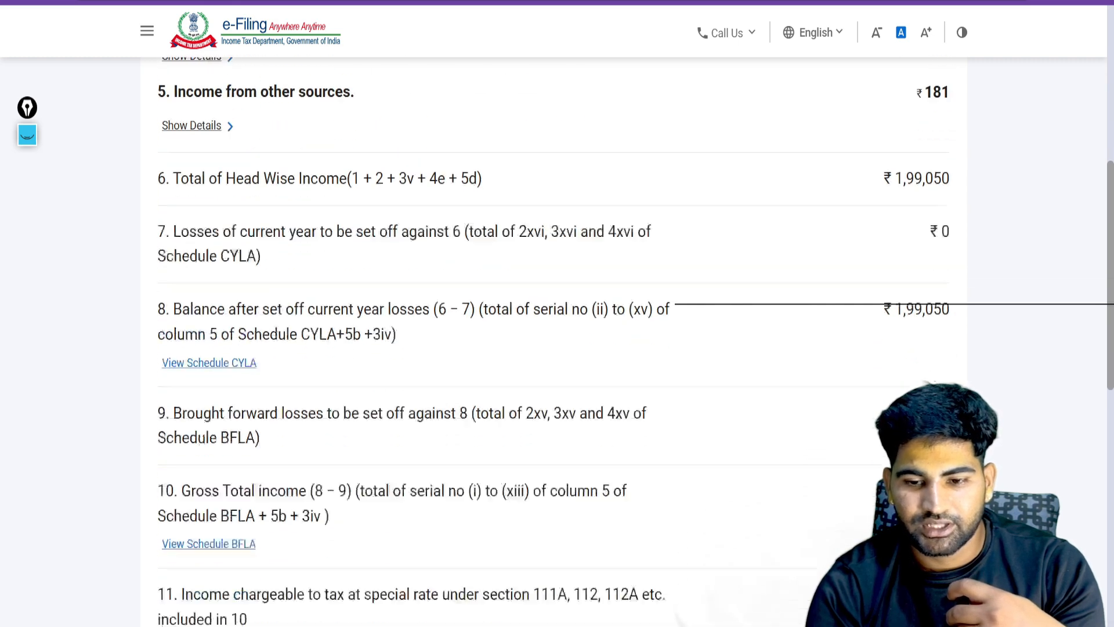
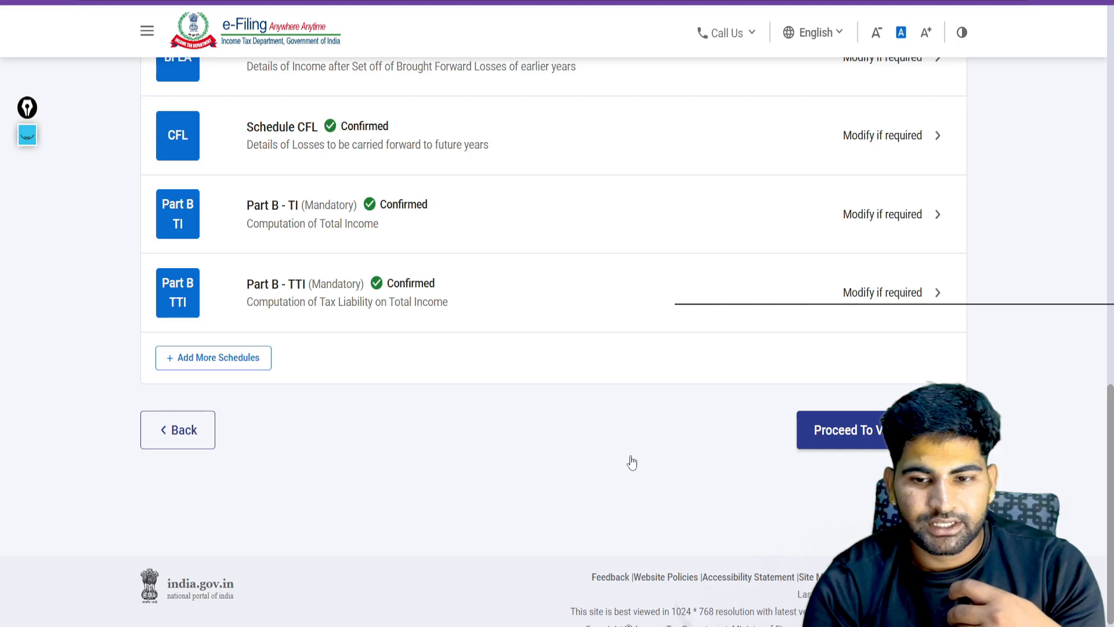
Open Part B - TTI, handwrite a circled "45,14" and a circled "RS" near the Taxes Paid line, then hide the drawings
scroll(630, 457, "down", 14)
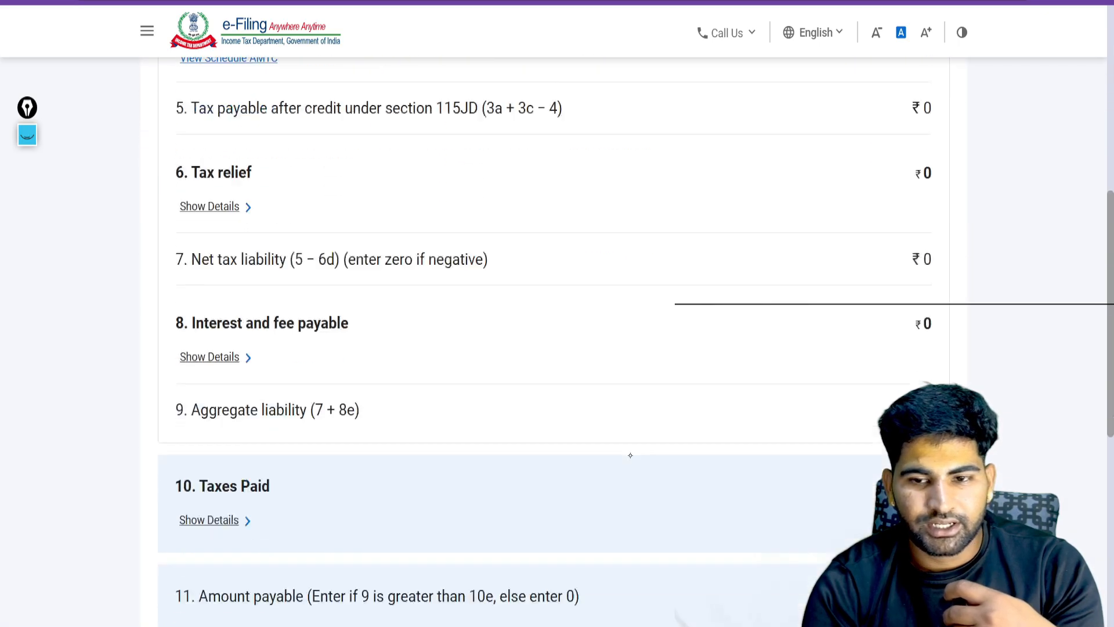
scroll(630, 455, "up", 4)
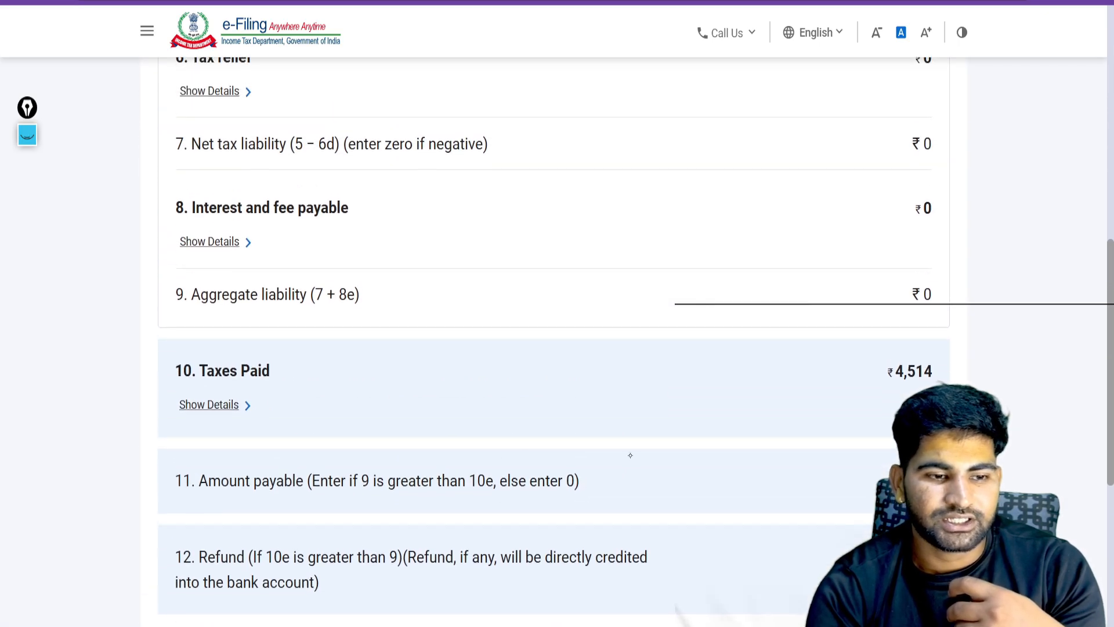
mouse_move(32, 157)
left_click(27, 194)
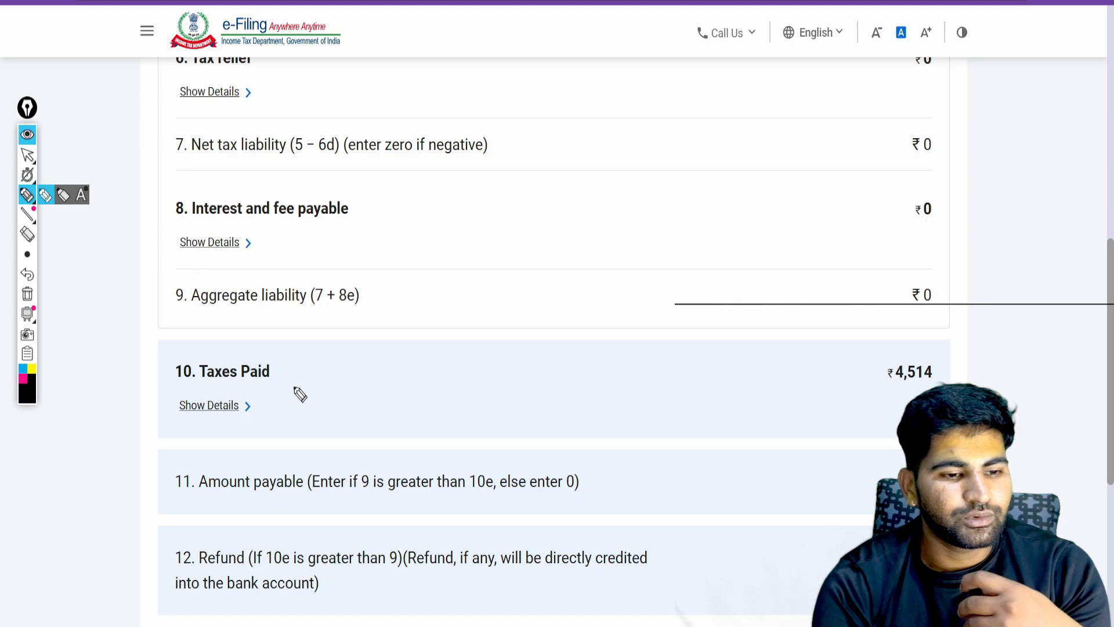
left_click_drag(494, 351, 499, 366)
mouse_move(612, 311)
left_mouse_down()
mouse_move(487, 423)
mouse_move(571, 297)
left_mouse_up()
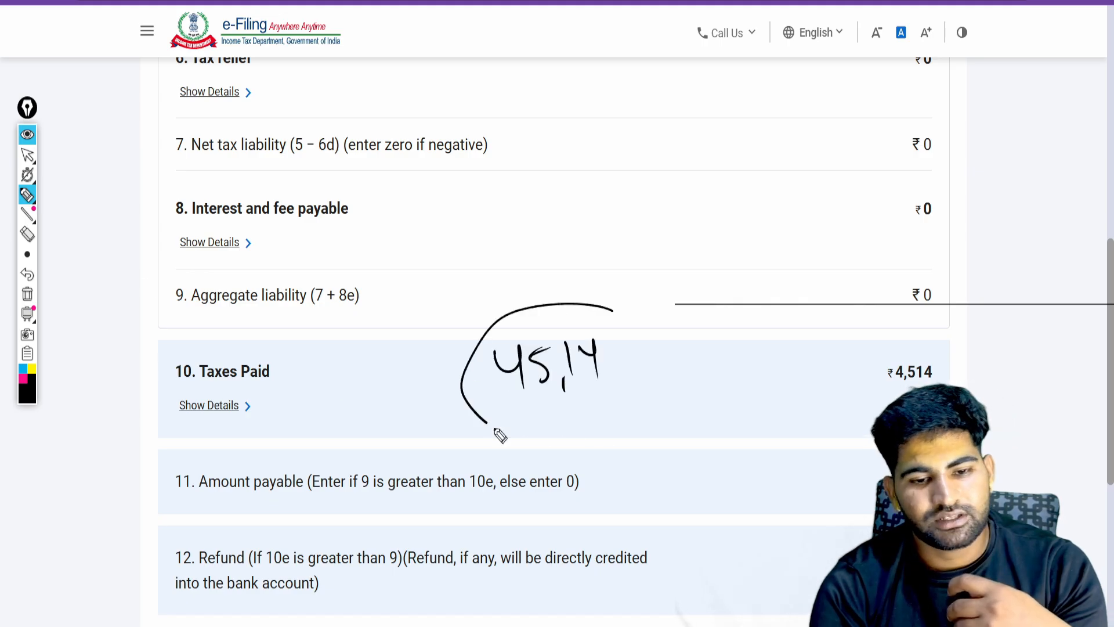
left_click_drag(685, 297, 712, 348)
left_click_drag(737, 289, 714, 346)
left_click_drag(718, 254, 699, 384)
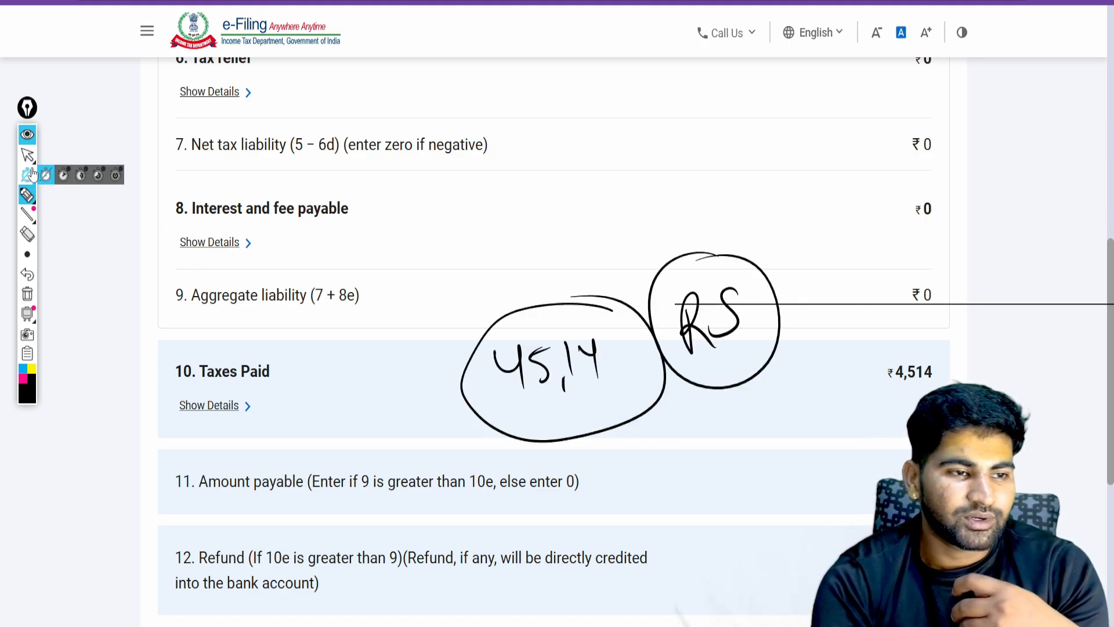
left_click(33, 135)
Proceed to the verification declaration, tick it in the capacity of Self, and run the internal validation
scroll(770, 381, "down", 6)
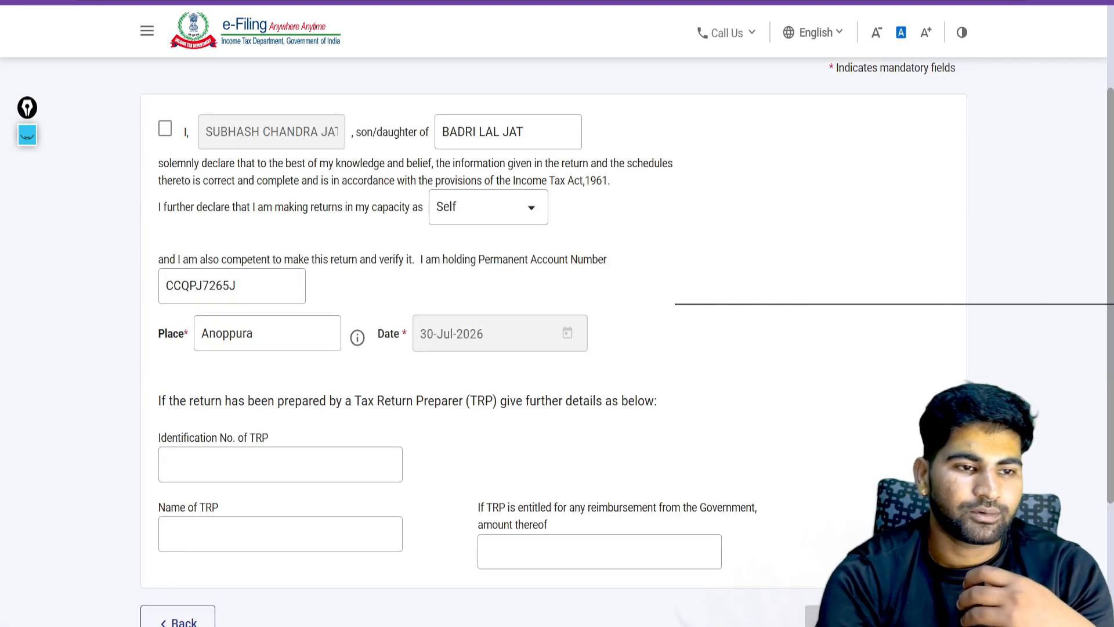
left_click(164, 128)
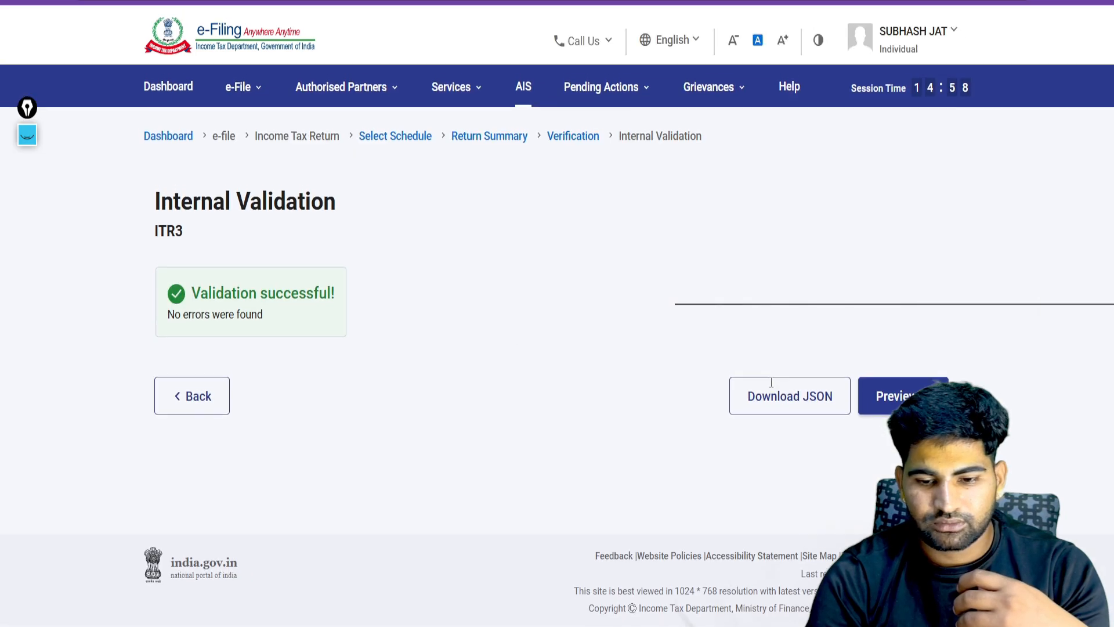
Clear the old drawings, handwrite an underlined "error" and "ITR", underline the validation message, then erase all these marks
left_click(27, 137)
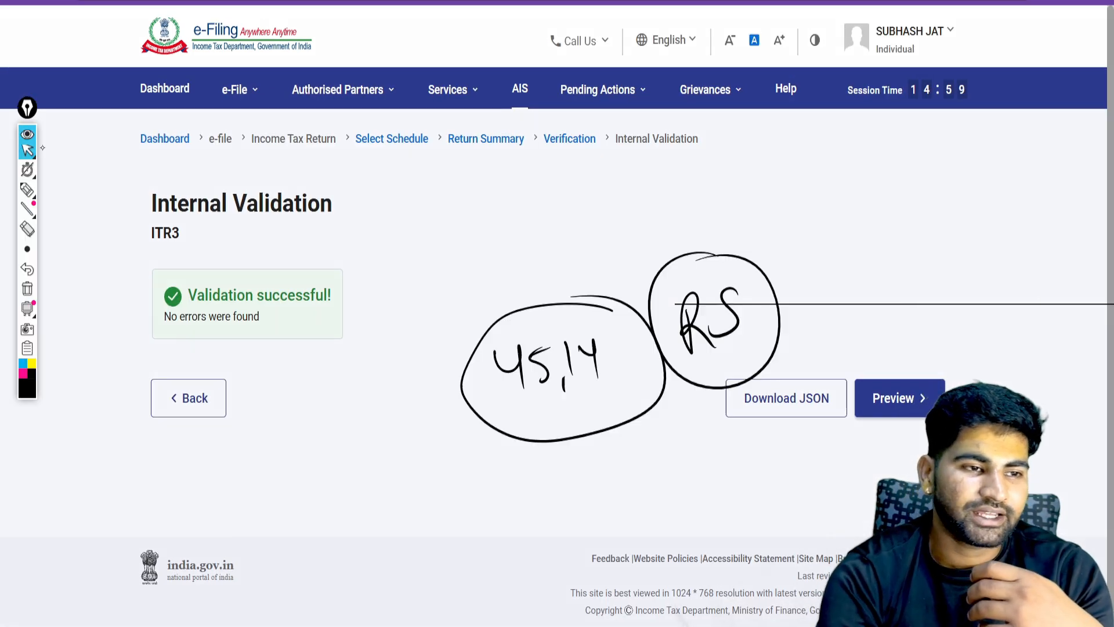
left_click(27, 294)
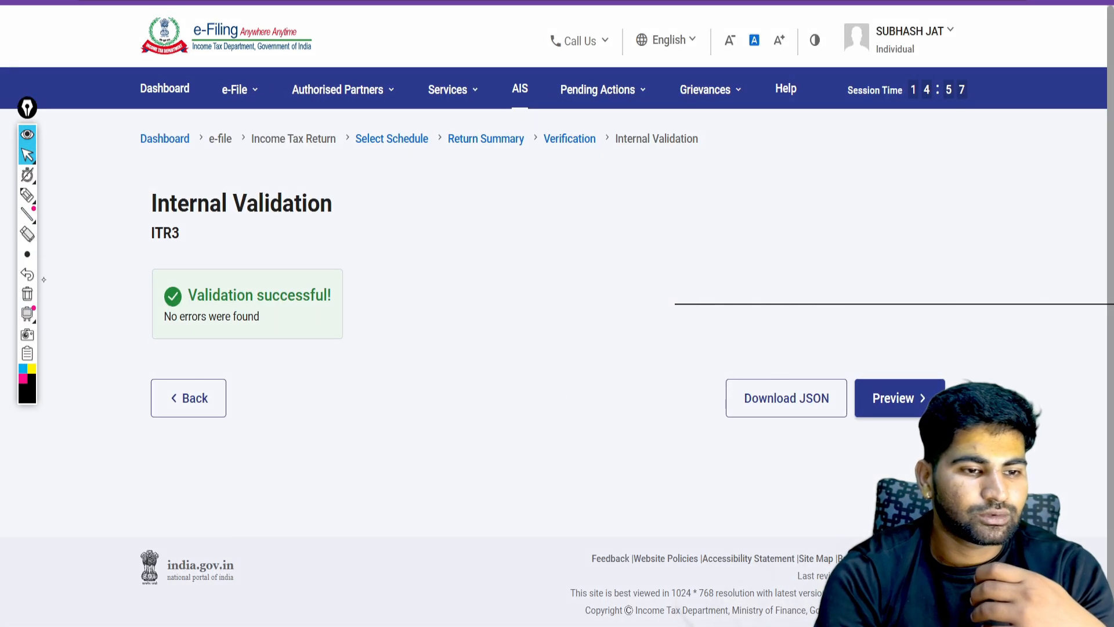
left_click(26, 195)
left_click_drag(397, 273, 404, 317)
mouse_move(411, 316)
left_mouse_down()
mouse_move(430, 281)
mouse_move(479, 312)
mouse_move(492, 290)
mouse_move(543, 307)
mouse_move(426, 363)
mouse_move(508, 340)
left_mouse_up()
mouse_move(586, 221)
left_mouse_down()
mouse_move(559, 322)
mouse_move(610, 363)
left_mouse_up()
mouse_move(218, 226)
left_mouse_down()
mouse_move(227, 249)
mouse_move(214, 252)
left_mouse_up()
left_click_drag(244, 227, 258, 252)
mouse_move(270, 214)
left_mouse_down()
mouse_move(278, 251)
mouse_move(300, 247)
left_mouse_up()
left_click_drag(195, 316, 231, 318)
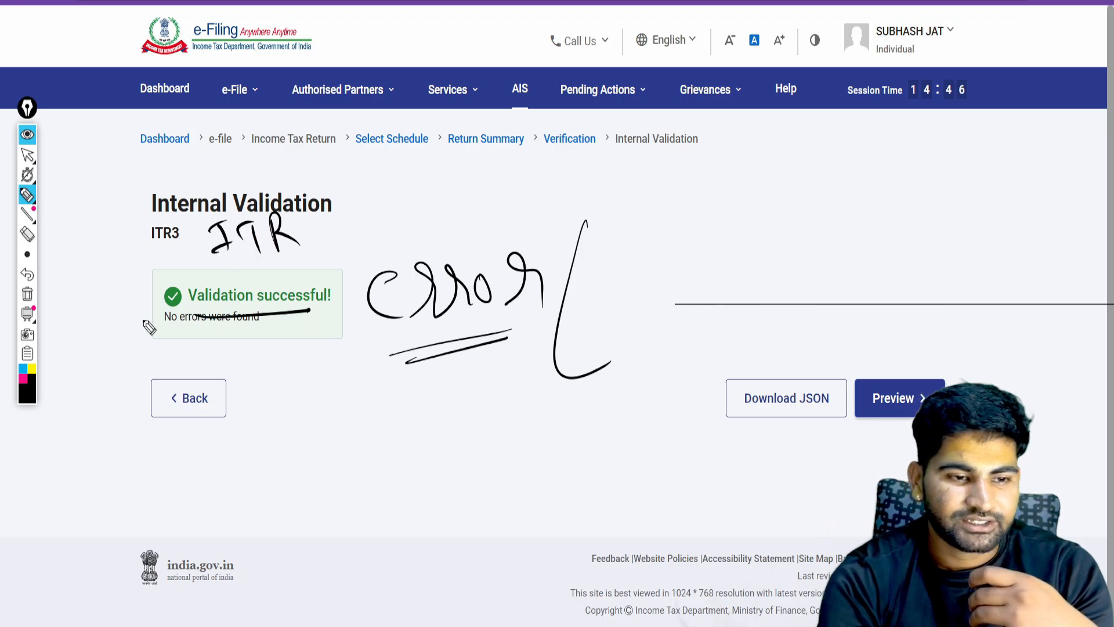
left_click(27, 293)
Underline the "No errors were found" text, circle Download JSON with an arrow leading away from it, then hide the annotations
left_click_drag(149, 334, 239, 336)
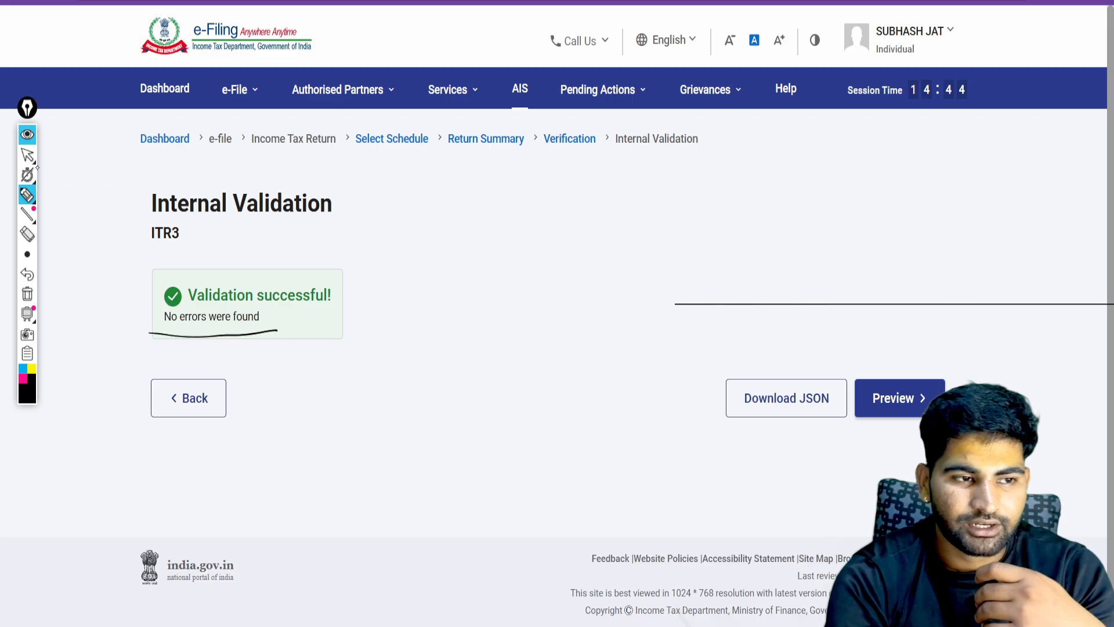
left_click(27, 135)
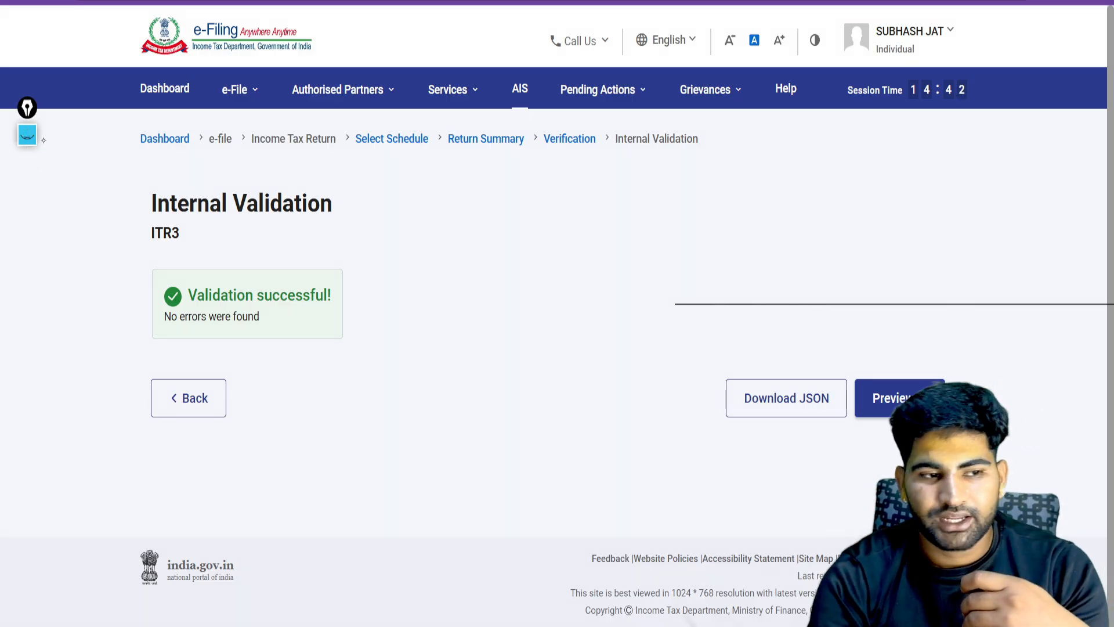
left_click(28, 138)
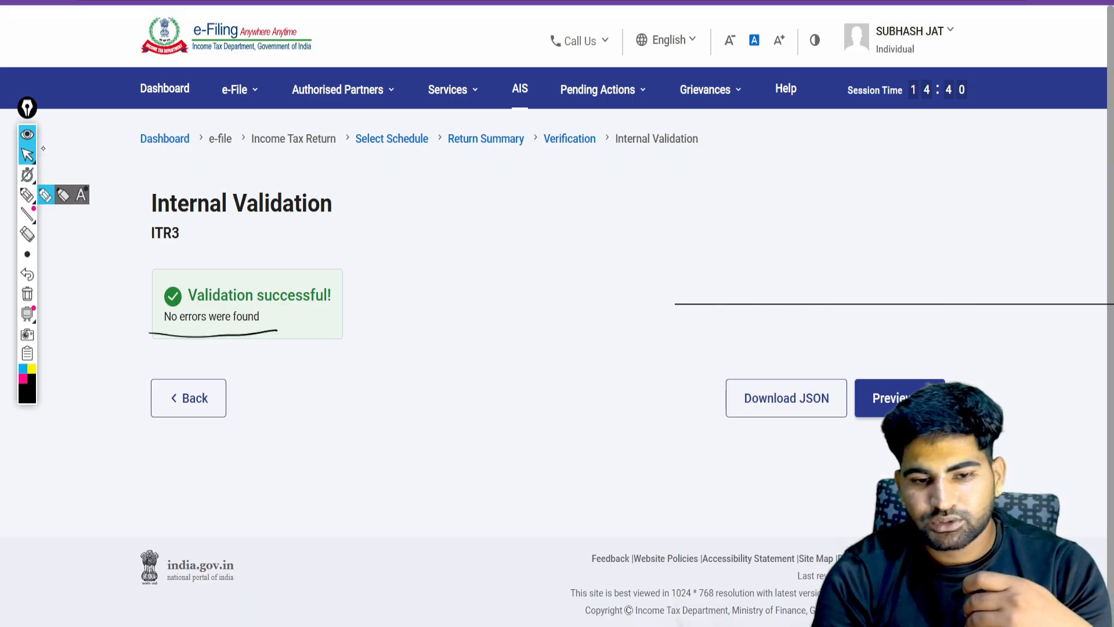
left_click(45, 195)
mouse_move(768, 362)
left_mouse_down()
mouse_move(751, 368)
mouse_move(838, 415)
mouse_move(804, 360)
left_mouse_up()
mouse_move(712, 400)
left_mouse_down()
mouse_move(619, 385)
mouse_move(583, 399)
left_mouse_up()
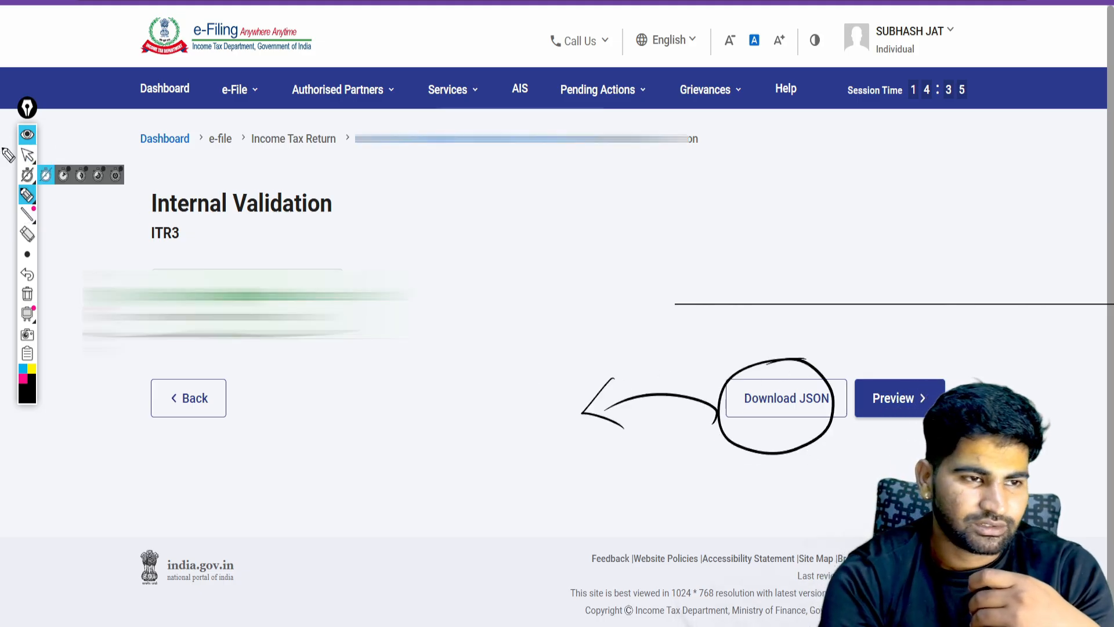
left_click(27, 134)
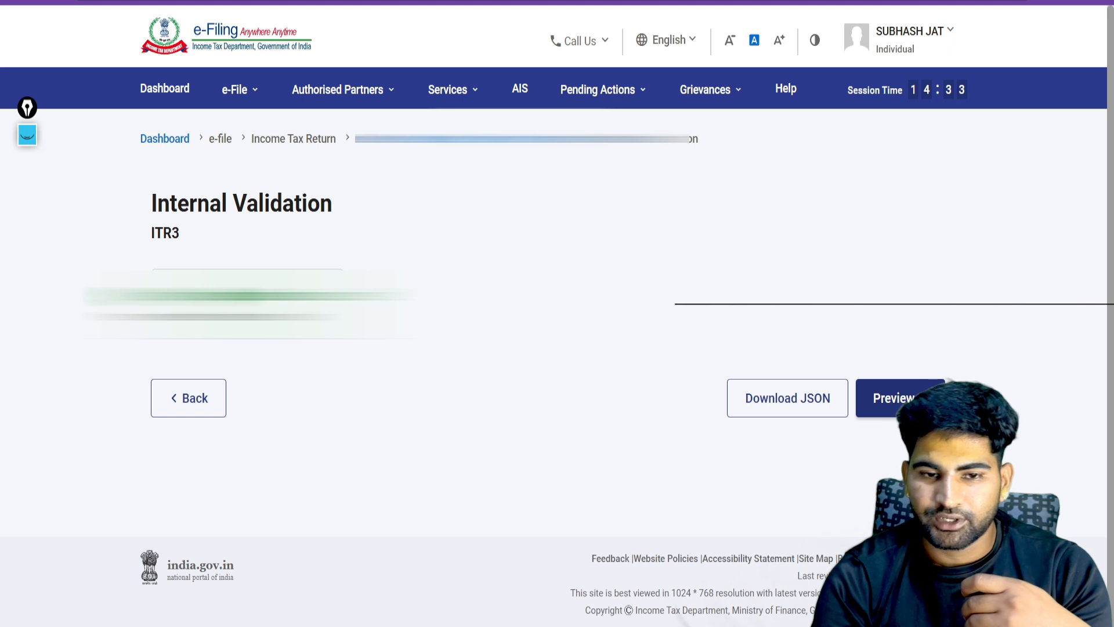
Open the return preview and review Part A - General Information down to the Nature of Business table
left_click(894, 398)
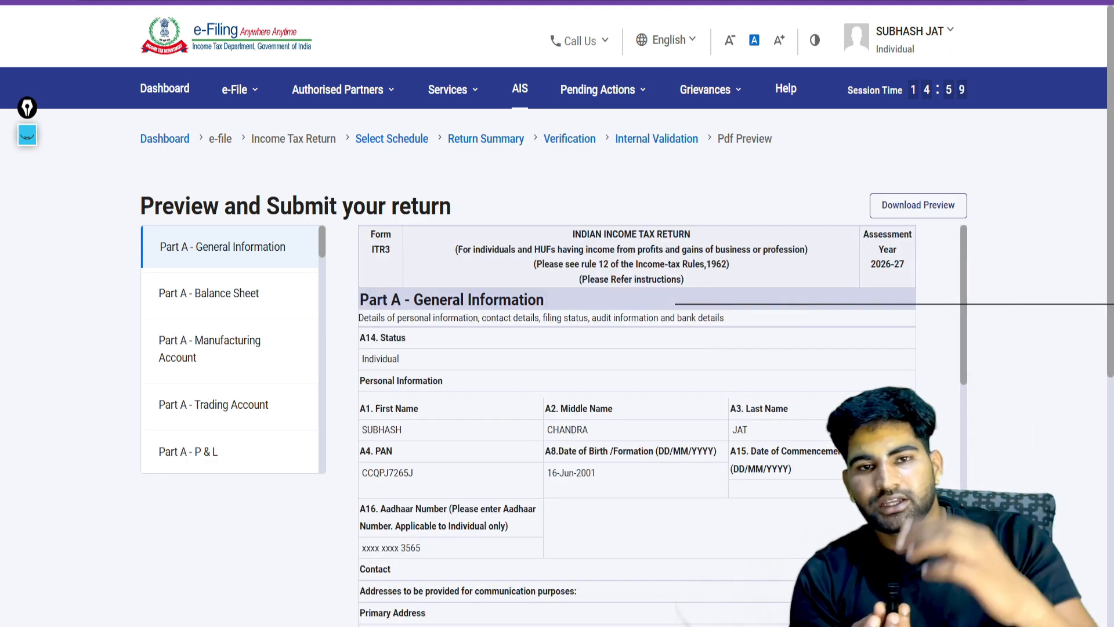
scroll(887, 399, "down", 10)
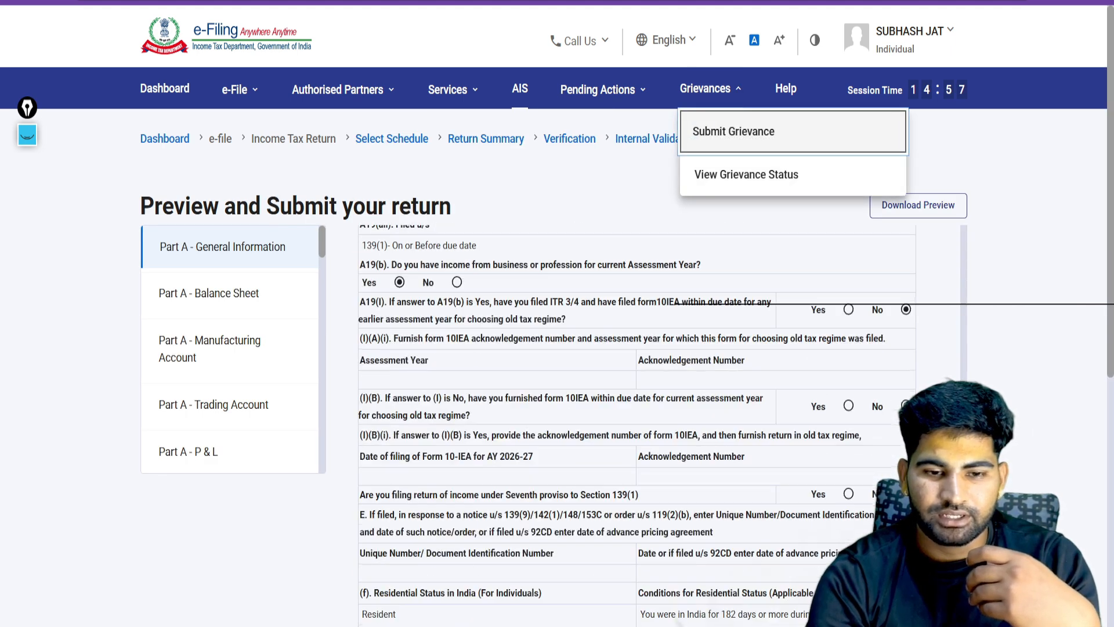
scroll(887, 399, "down", 5)
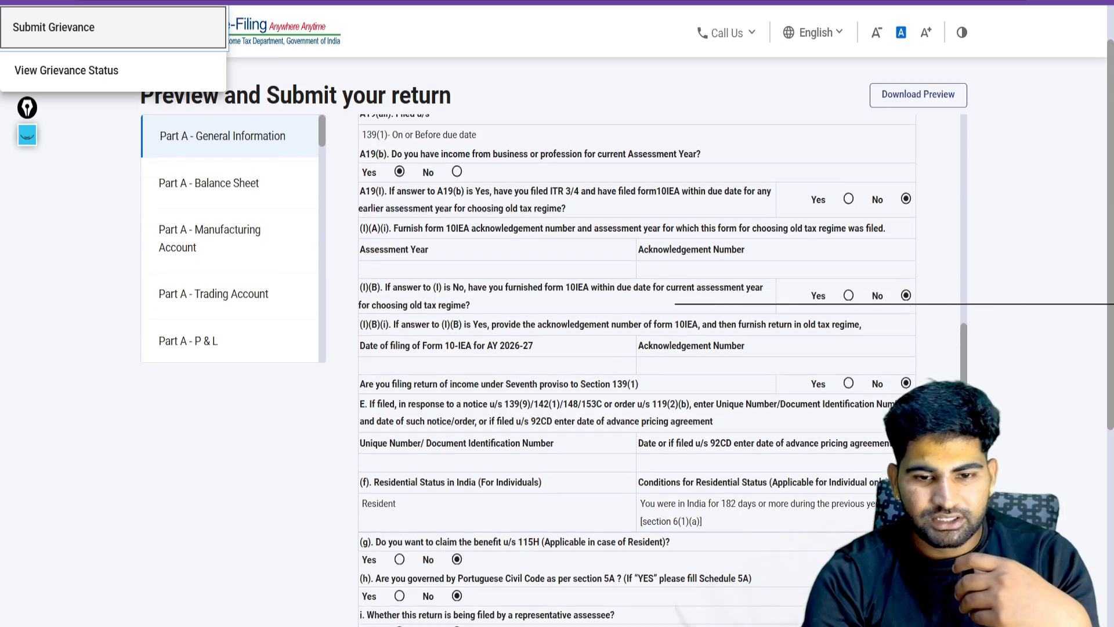
scroll(888, 398, "down", 1)
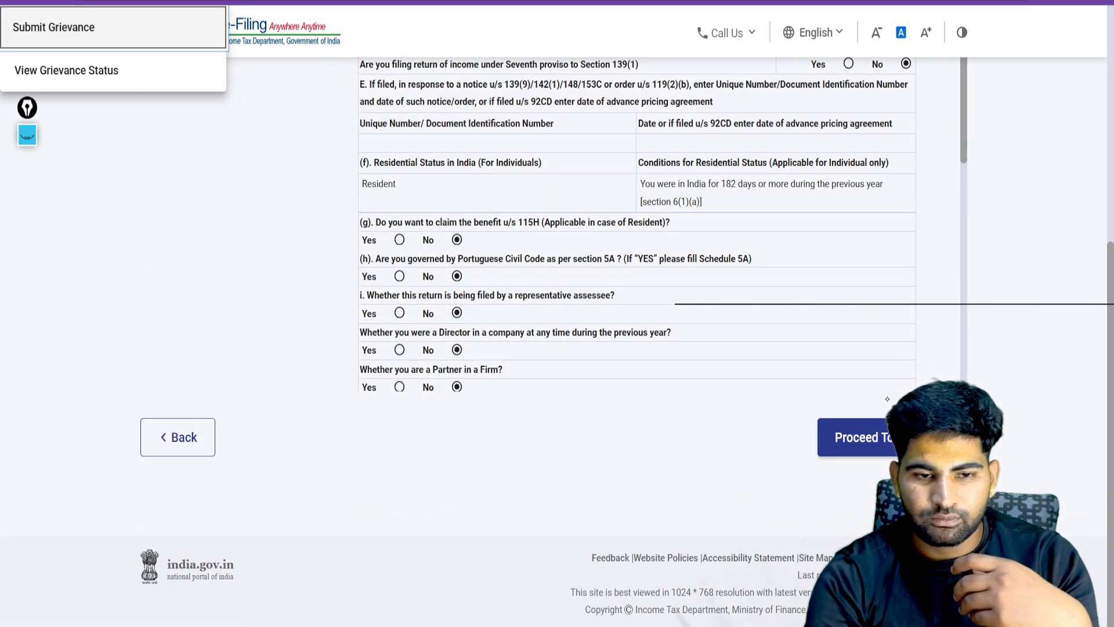
scroll(887, 399, "up", 8)
left_click(887, 398)
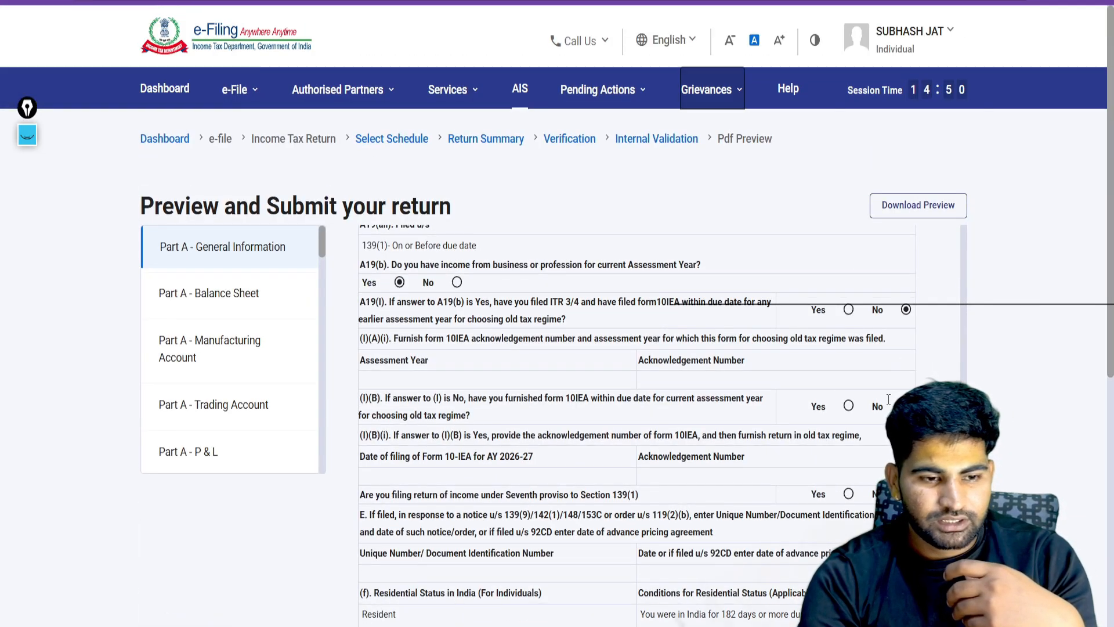
scroll(887, 399, "down", 12)
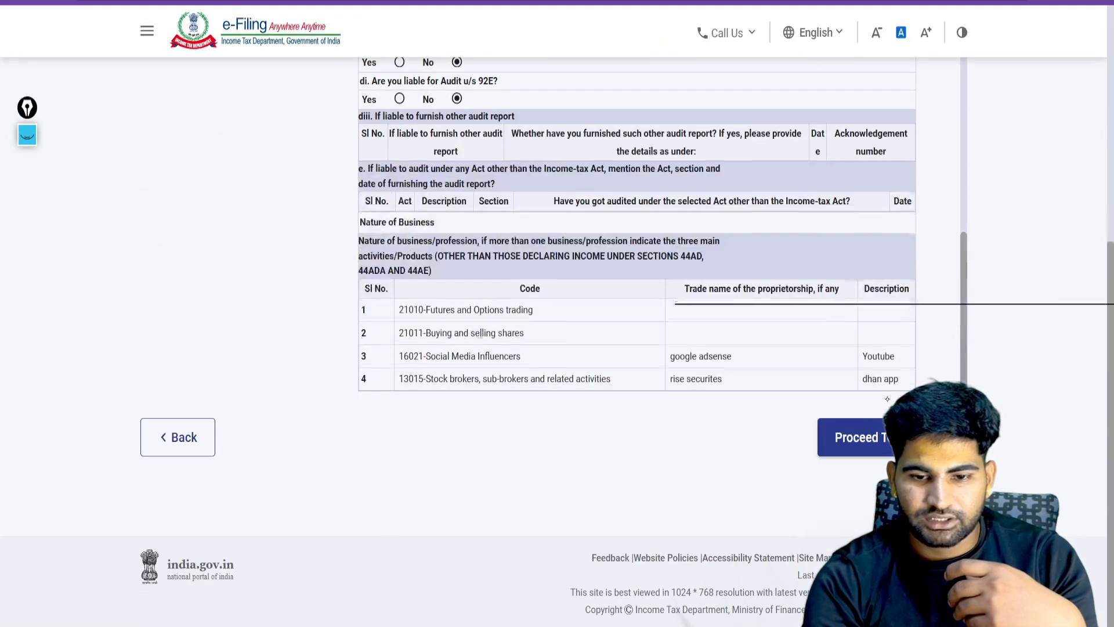
scroll(887, 403, "up", 8)
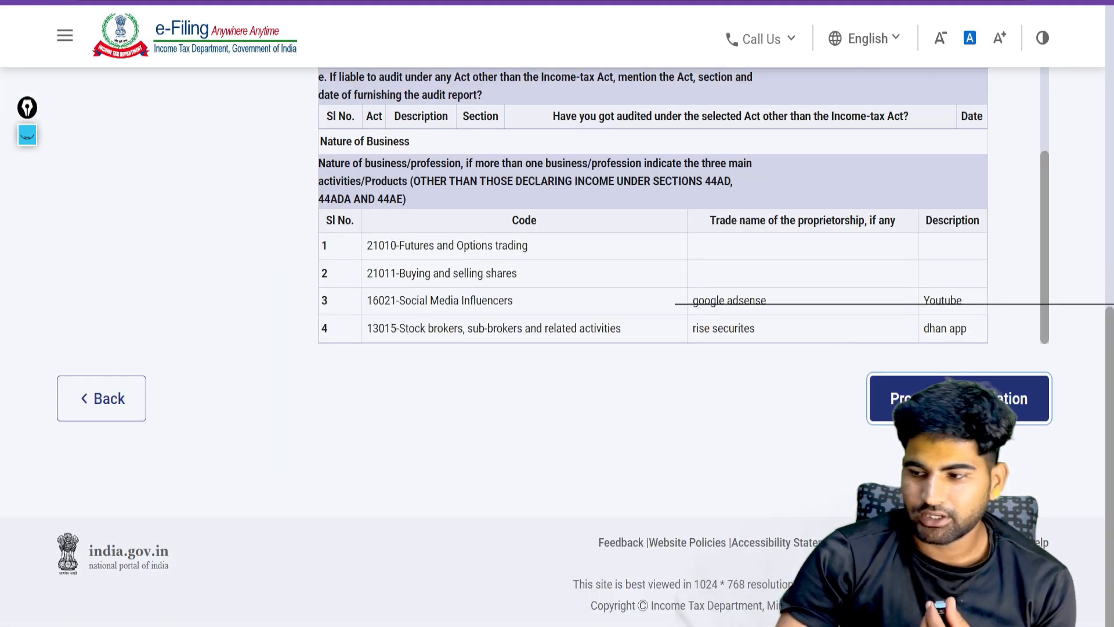
Submit the previewed return for upload level validation and proceed to the verification method selection
left_click(915, 398)
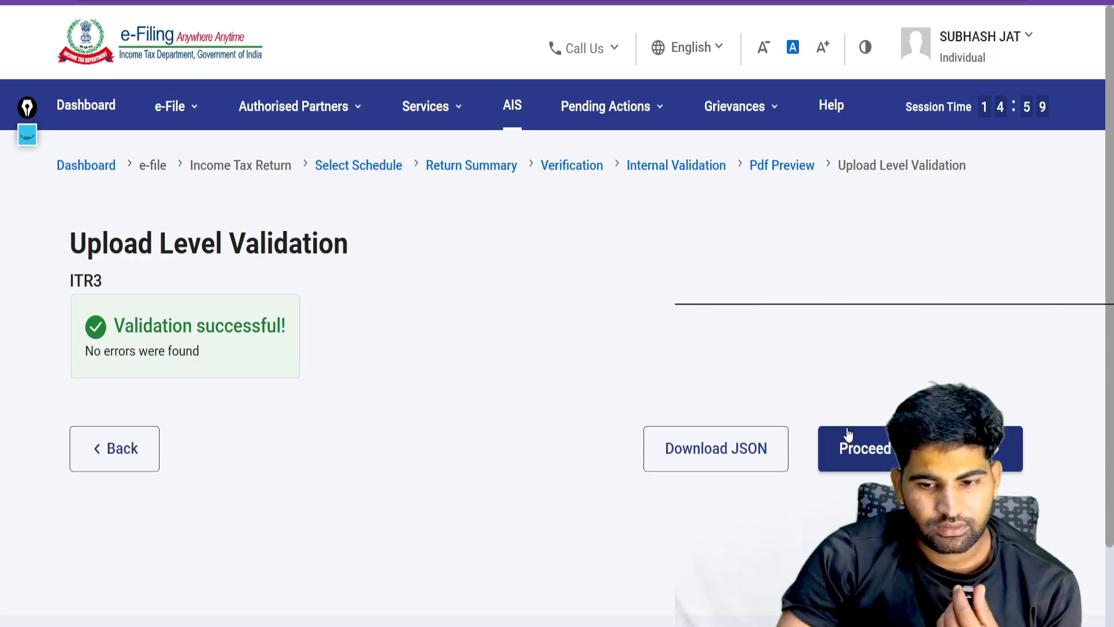
left_click(919, 448)
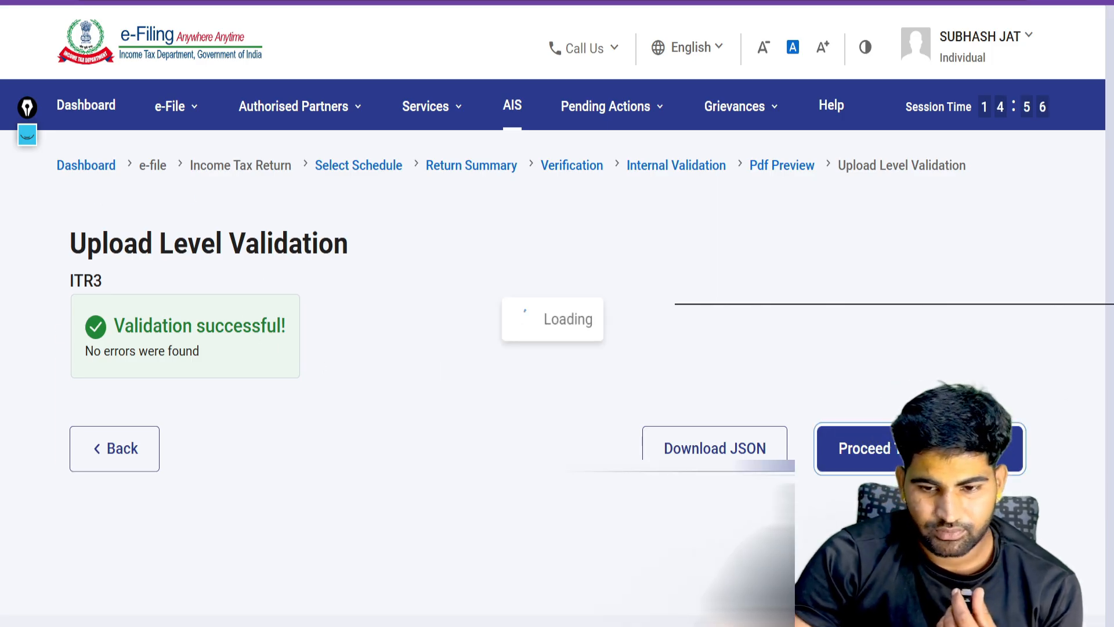
Choose E-Verify Now using an OTP on the Aadhaar-registered mobile, agree to validate the Aadhaar details and generate the OTP
scroll(557, 348, "down", 2)
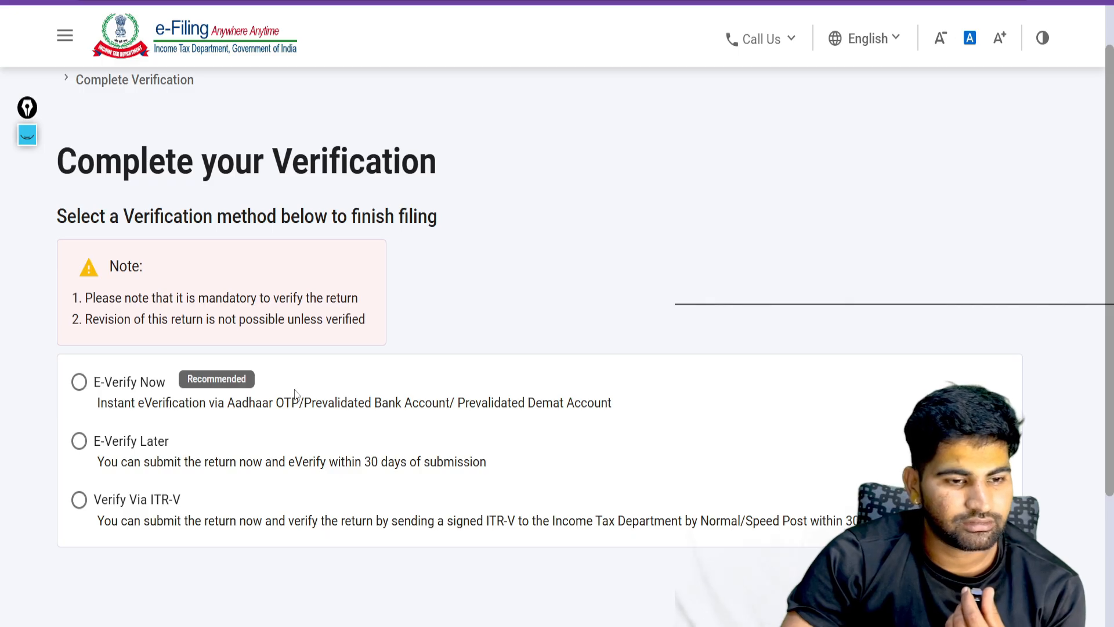
left_click(79, 381)
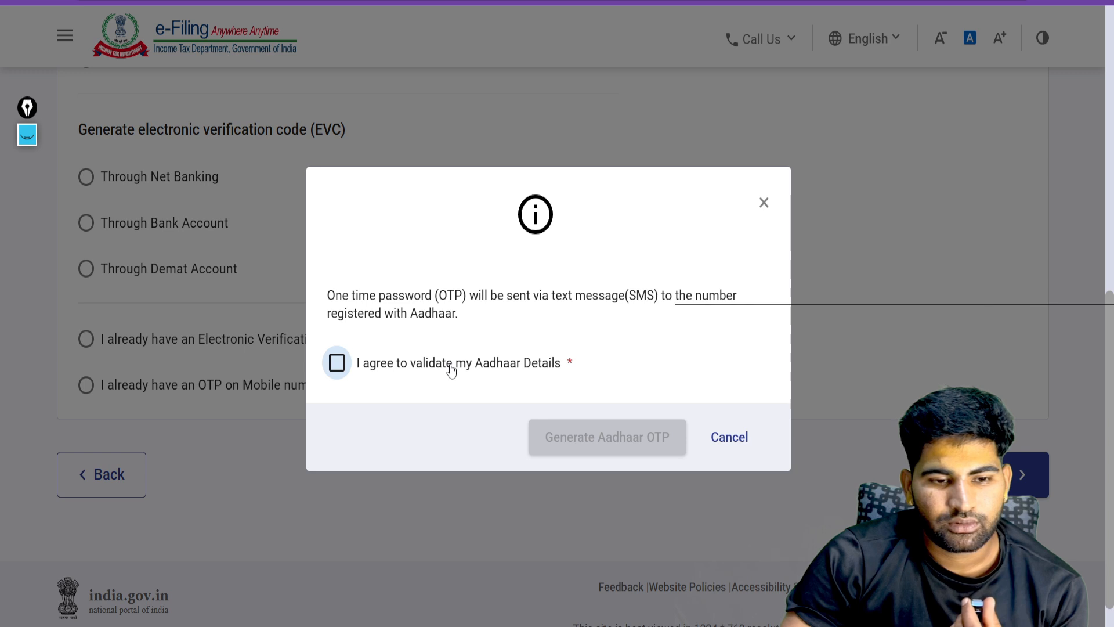
left_click(450, 367)
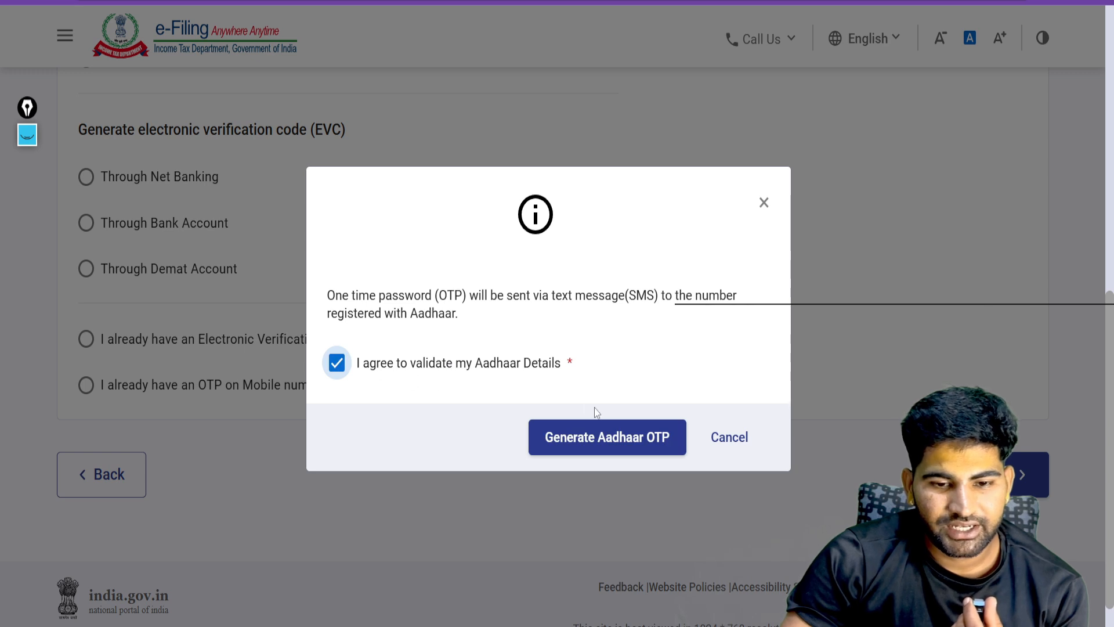
left_click(595, 439)
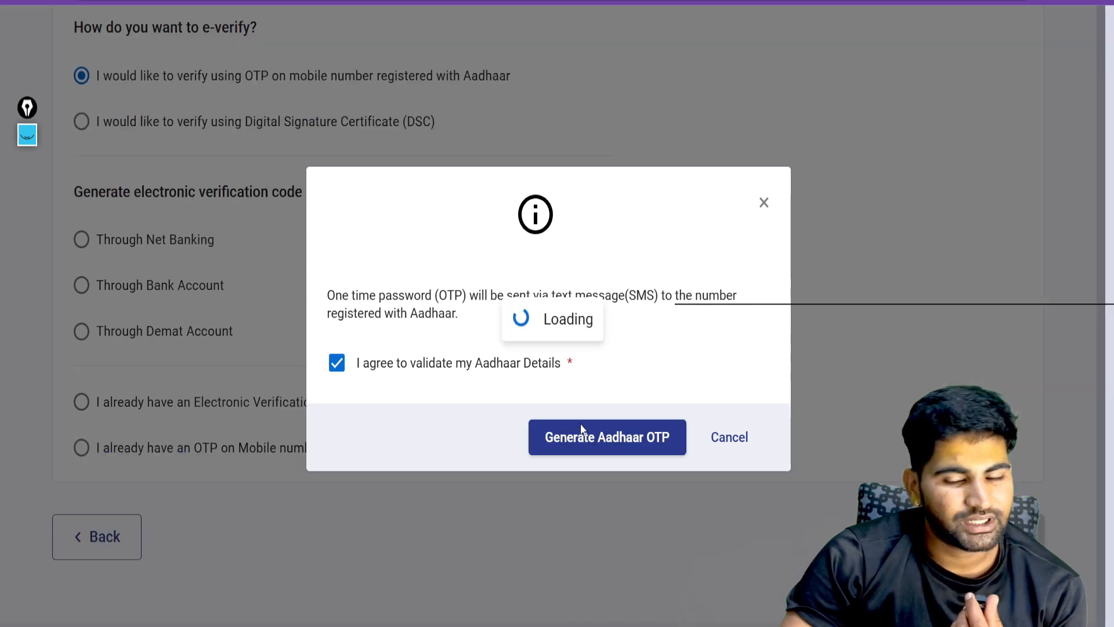